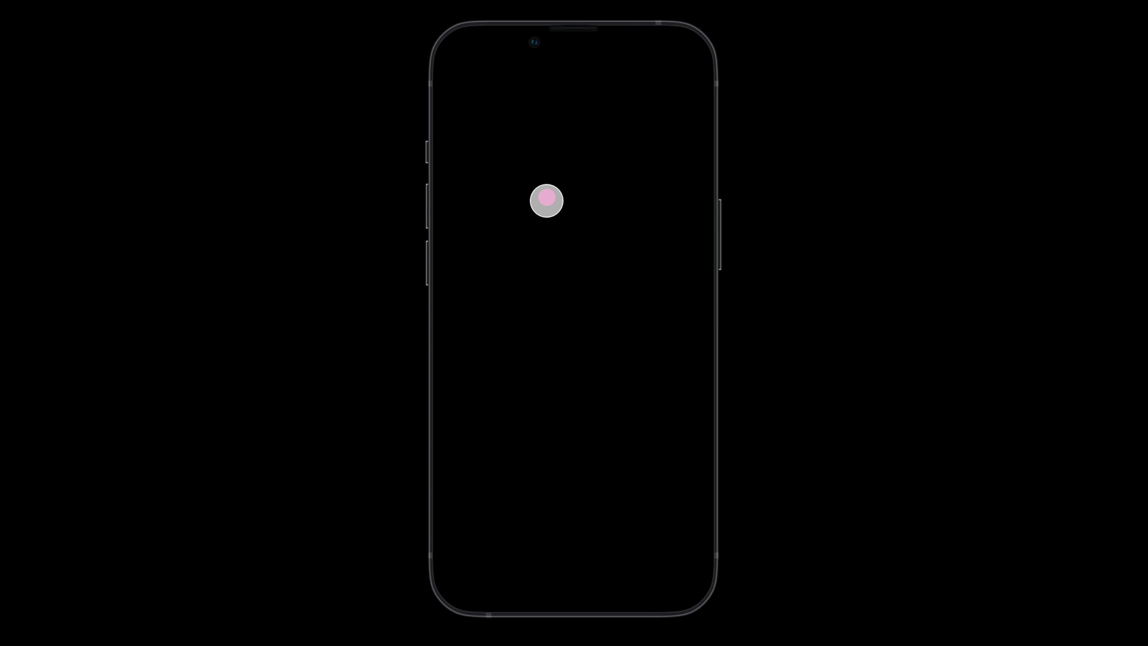
Step: Preview the glowing trail effect in the phone prototype
{"action": "mouse_move", "coordinate": [546, 201]}
{"action": "left_mouse_down"}
{"action": "mouse_move", "coordinate": [500, 149]}
{"action": "mouse_move", "coordinate": [617, 92]}
{"action": "mouse_move", "coordinate": [507, 166]}
{"action": "mouse_move", "coordinate": [515, 267]}
{"action": "mouse_move", "coordinate": [586, 397]}
{"action": "mouse_move", "coordinate": [495, 540]}
{"action": "mouse_move", "coordinate": [485, 531]}
{"action": "mouse_move", "coordinate": [495, 378]}
{"action": "mouse_move", "coordinate": [671, 240]}
{"action": "mouse_move", "coordinate": [522, 172]}
{"action": "mouse_move", "coordinate": [522, 90]}
{"action": "mouse_move", "coordinate": [566, 293]}
{"action": "mouse_move", "coordinate": [535, 337]}
{"action": "left_mouse_up"}
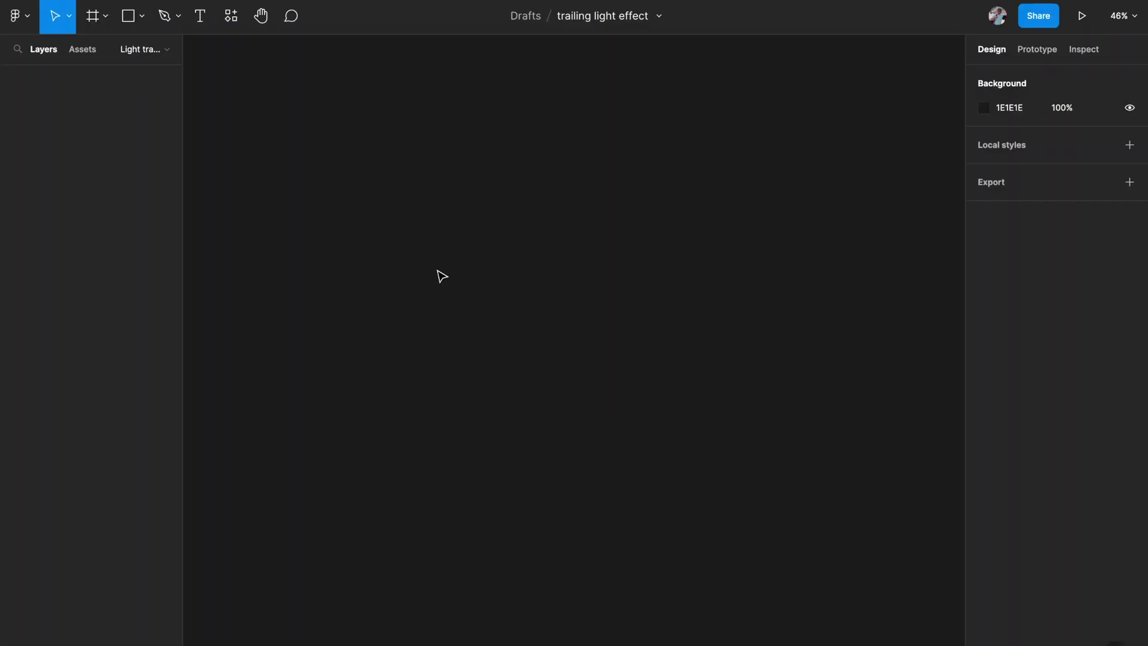
Step: Add an iPhone 14 preset frame to the empty canvas
{"action": "key", "text": "f"}
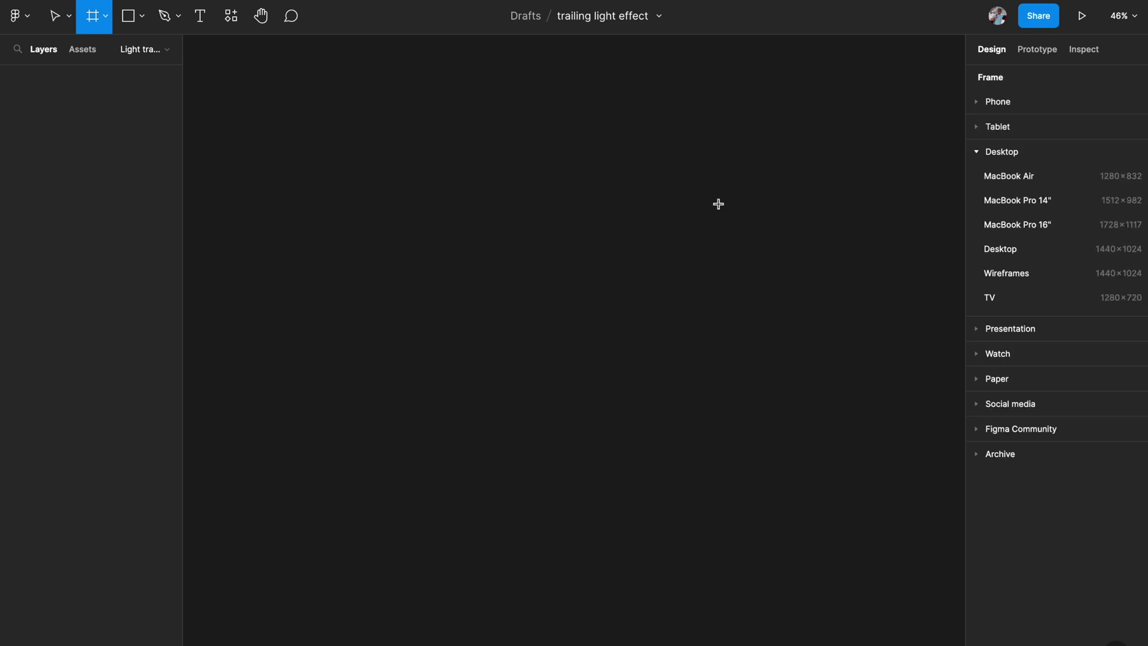
{"action": "left_click", "coordinate": [981, 101]}
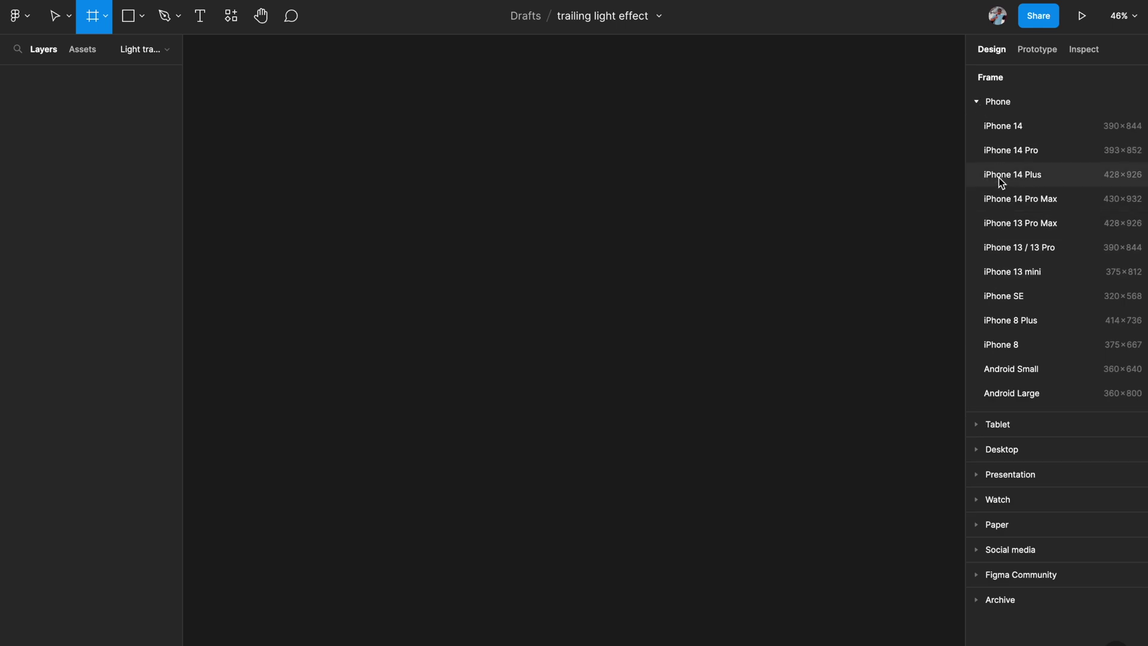
{"action": "left_click", "coordinate": [996, 125]}
{"action": "scroll", "coordinate": [555, 341], "scroll_direction": "up", "scroll_amount": 2}
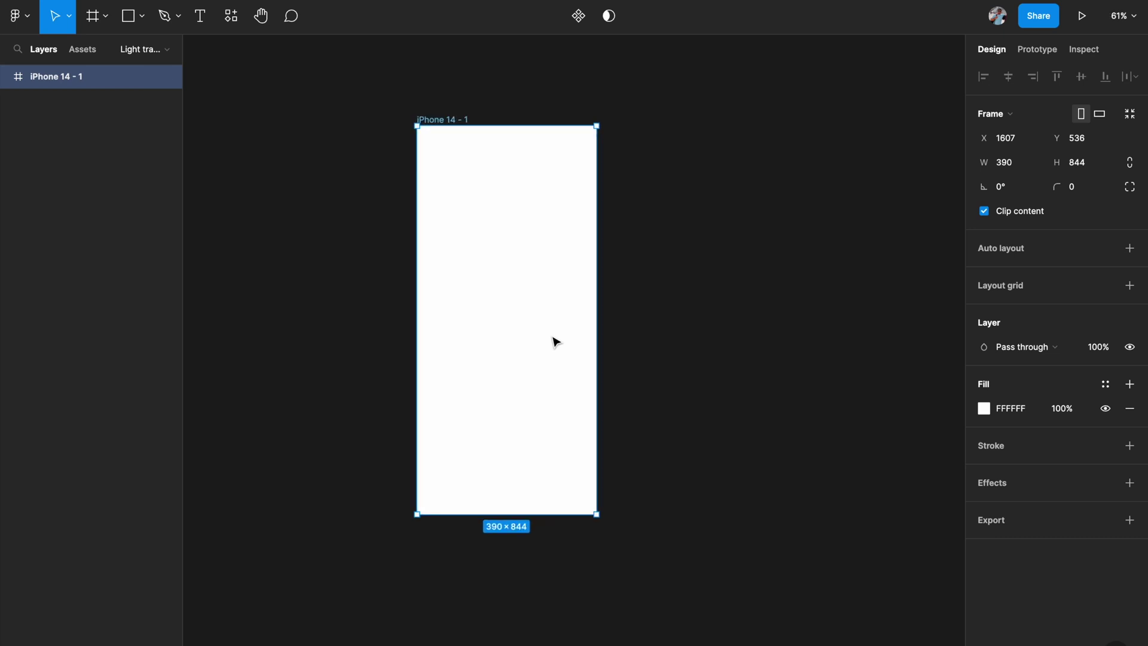
Step: Change the fill of the iPhone 14 frame to black
{"action": "left_click", "coordinate": [668, 315]}
{"action": "left_click", "coordinate": [441, 119]}
{"action": "scroll", "coordinate": [439, 119], "scroll_direction": "right", "scroll_amount": 3}
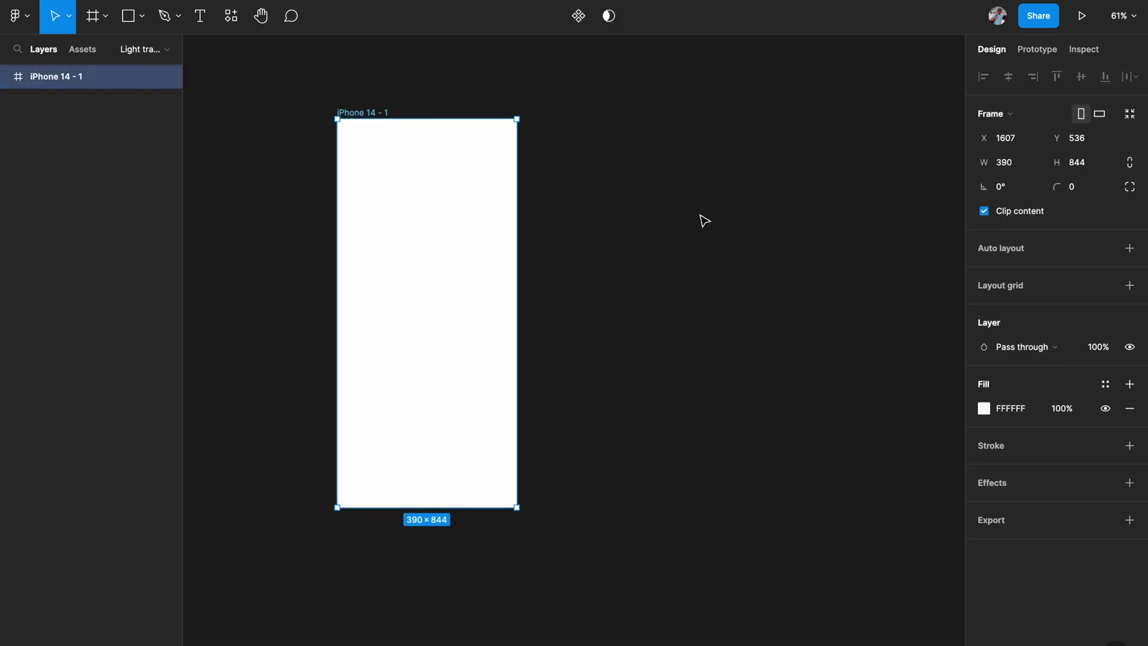
{"action": "left_click", "coordinate": [985, 409]}
{"action": "left_click_drag", "start_coordinate": [849, 419], "coordinate": [751, 523]}
{"action": "left_click", "coordinate": [710, 485]}
Step: Draw a small square frame beside the iPhone 14 frame and set its size to 20 × 20
{"action": "scroll", "coordinate": [688, 479], "scroll_direction": "up", "scroll_amount": 3}
{"action": "scroll", "coordinate": [687, 479], "scroll_direction": "right", "scroll_amount": 3}
{"action": "scroll", "coordinate": [464, 374], "scroll_direction": "up", "scroll_amount": 2}
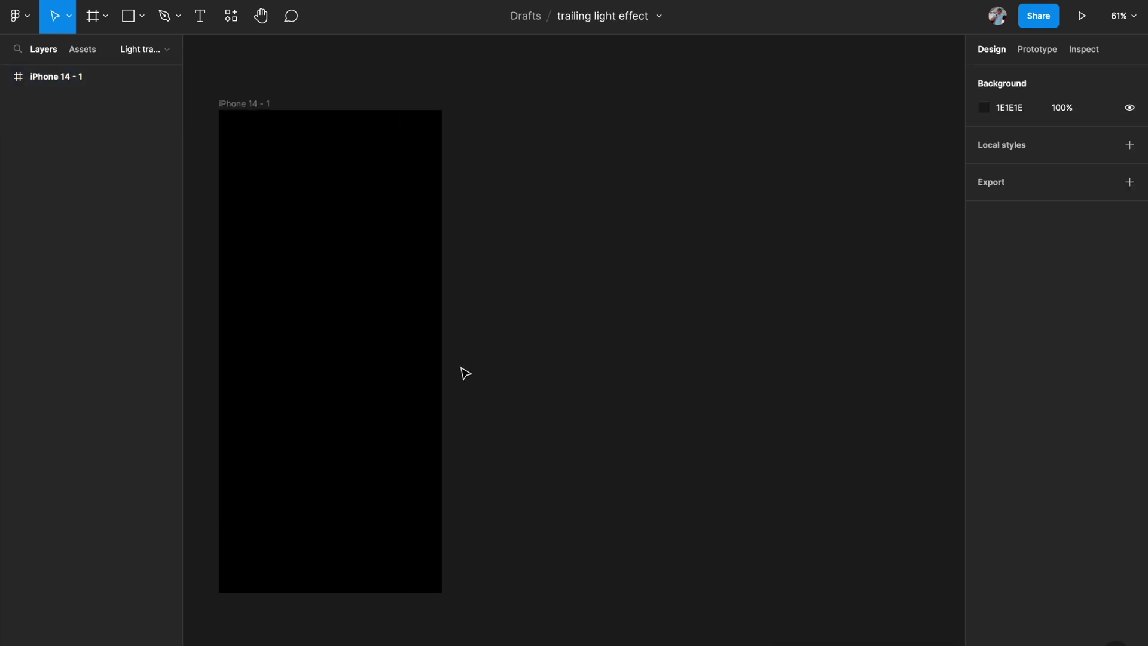
{"action": "scroll", "coordinate": [464, 374], "scroll_direction": "left", "scroll_amount": 2}
{"action": "scroll", "coordinate": [464, 374], "scroll_direction": "down", "scroll_amount": 1}
{"action": "left_click", "coordinate": [394, 221]}
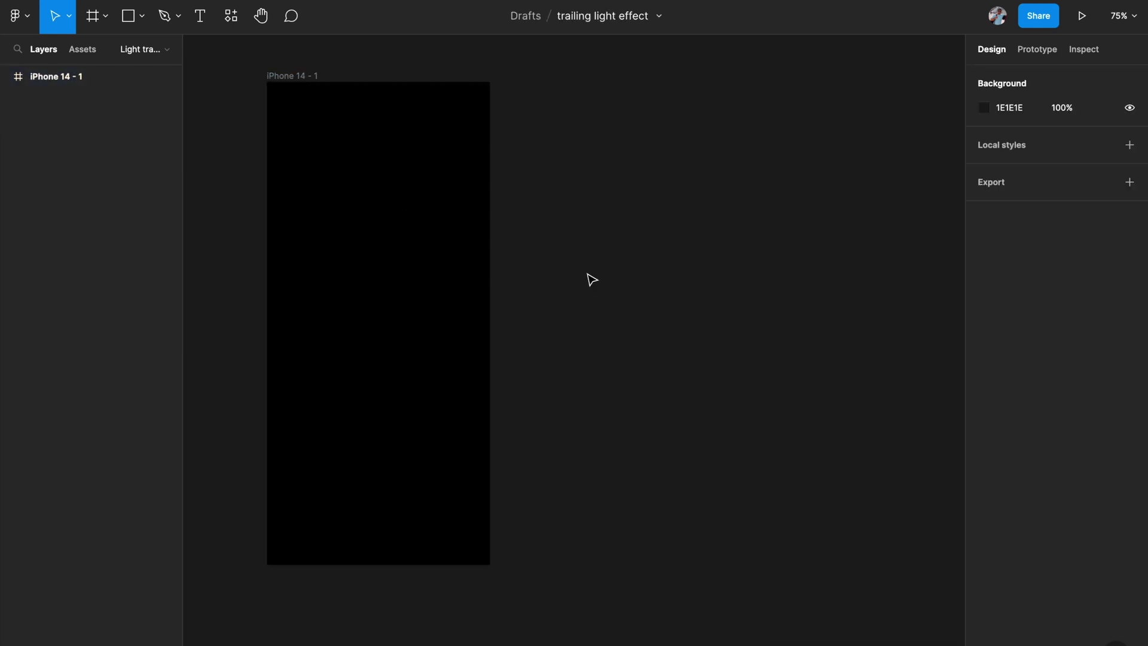
{"action": "scroll", "coordinate": [592, 279], "scroll_direction": "right", "scroll_amount": 1}
{"action": "scroll", "coordinate": [591, 280], "scroll_direction": "up", "scroll_amount": 1}
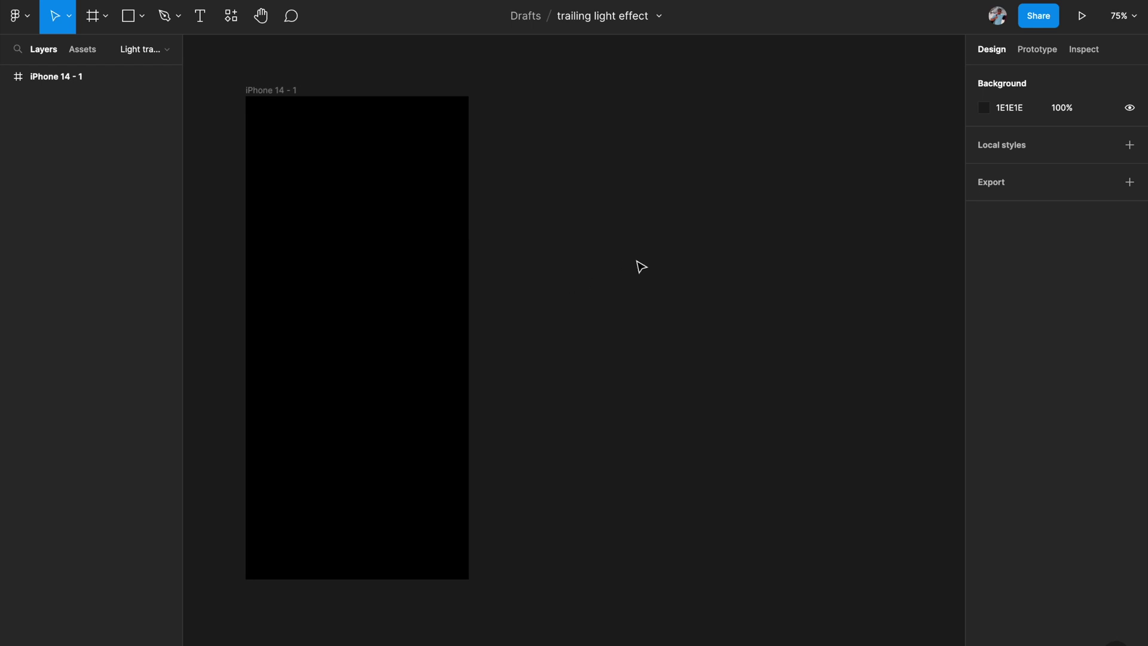
{"action": "key", "text": "f"}
{"action": "left_click_drag", "start_coordinate": [626, 194], "coordinate": [646, 216]}
{"action": "scroll", "coordinate": [669, 223], "scroll_direction": "up", "scroll_amount": 3}
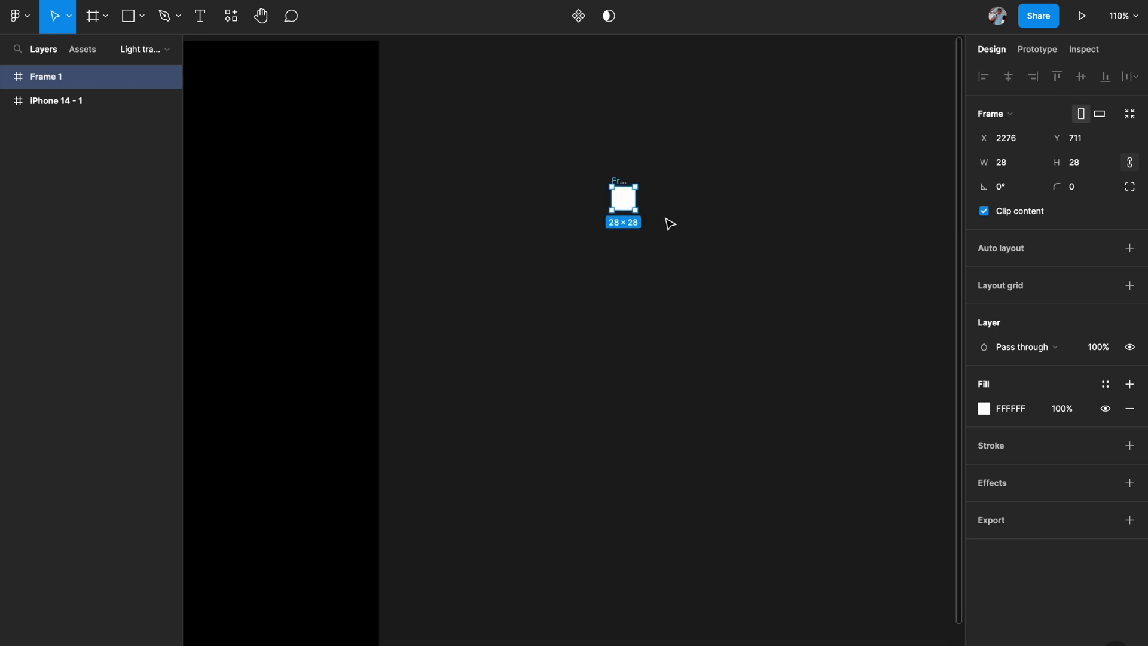
{"action": "scroll", "coordinate": [669, 223], "scroll_direction": "left", "scroll_amount": 2}
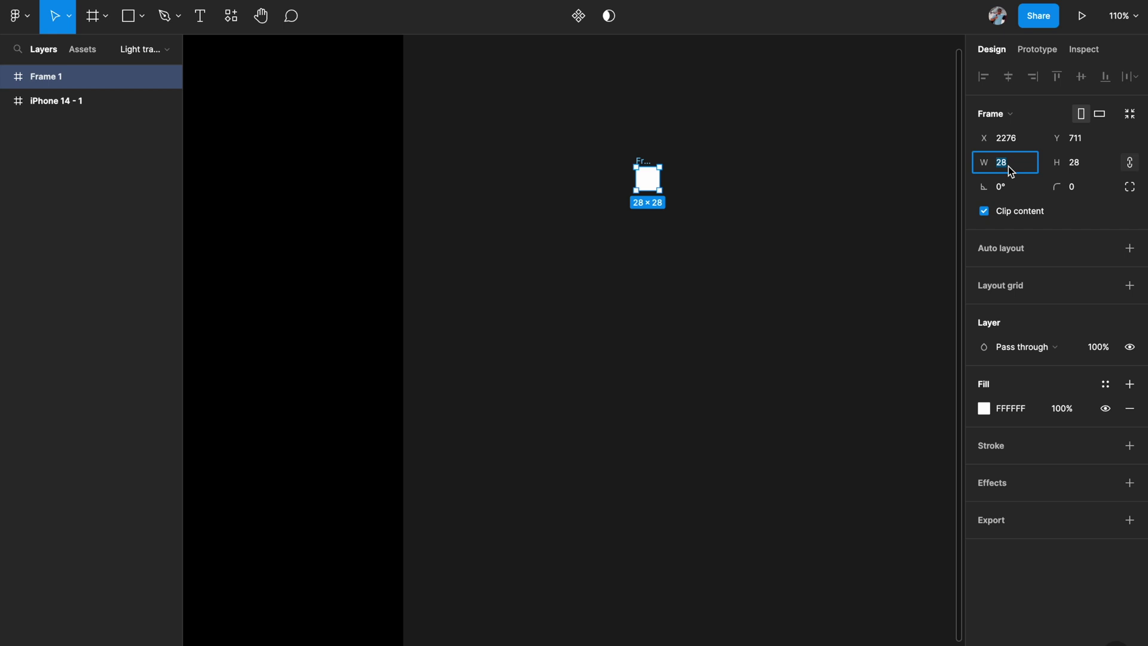
{"action": "type", "text": "20"}
{"action": "key", "text": "Return"}
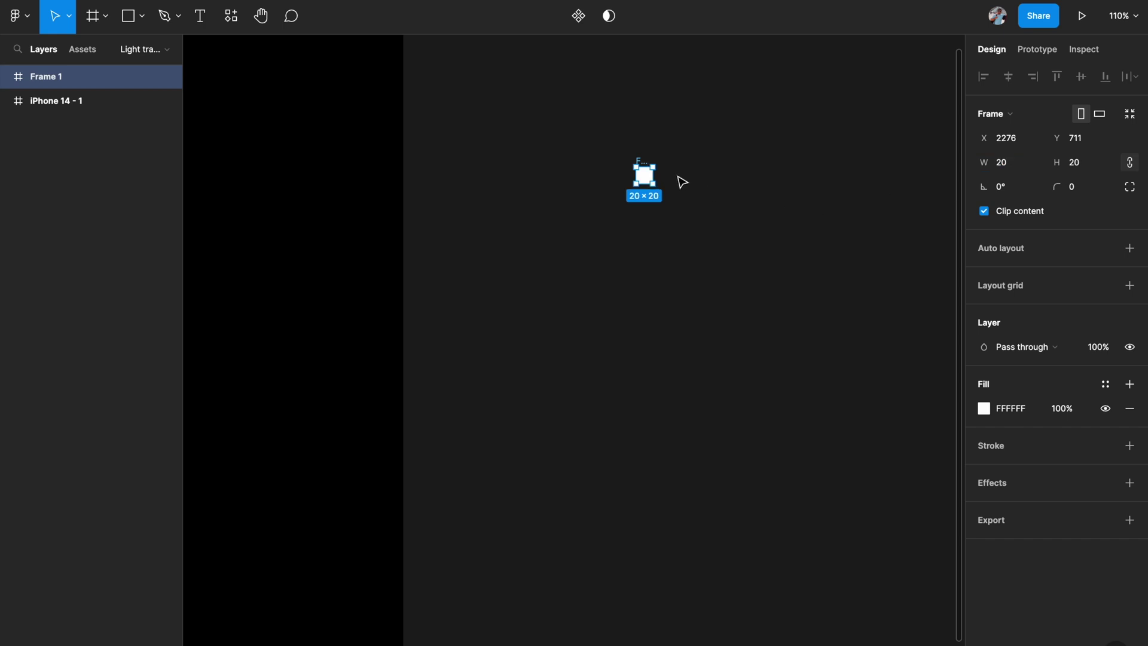
Step: Set the small frame's corner radius to 20 so that it forms a circle
{"action": "scroll", "coordinate": [682, 182], "scroll_direction": "up", "scroll_amount": 5}
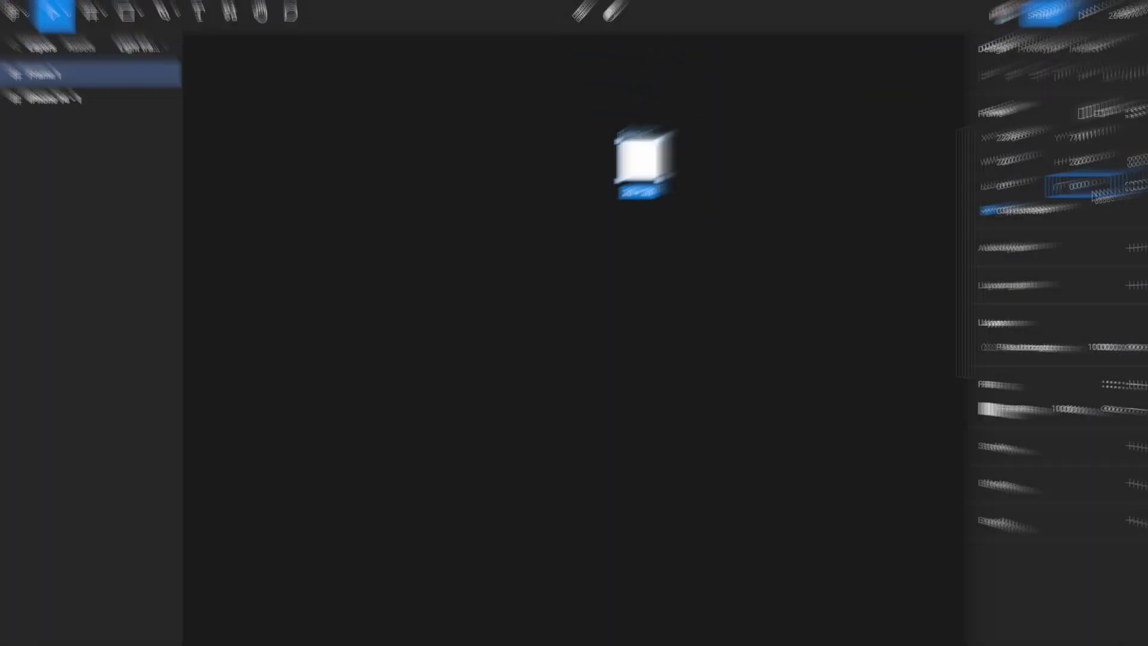
{"action": "type", "text": "20"}
{"action": "key", "text": "Return"}
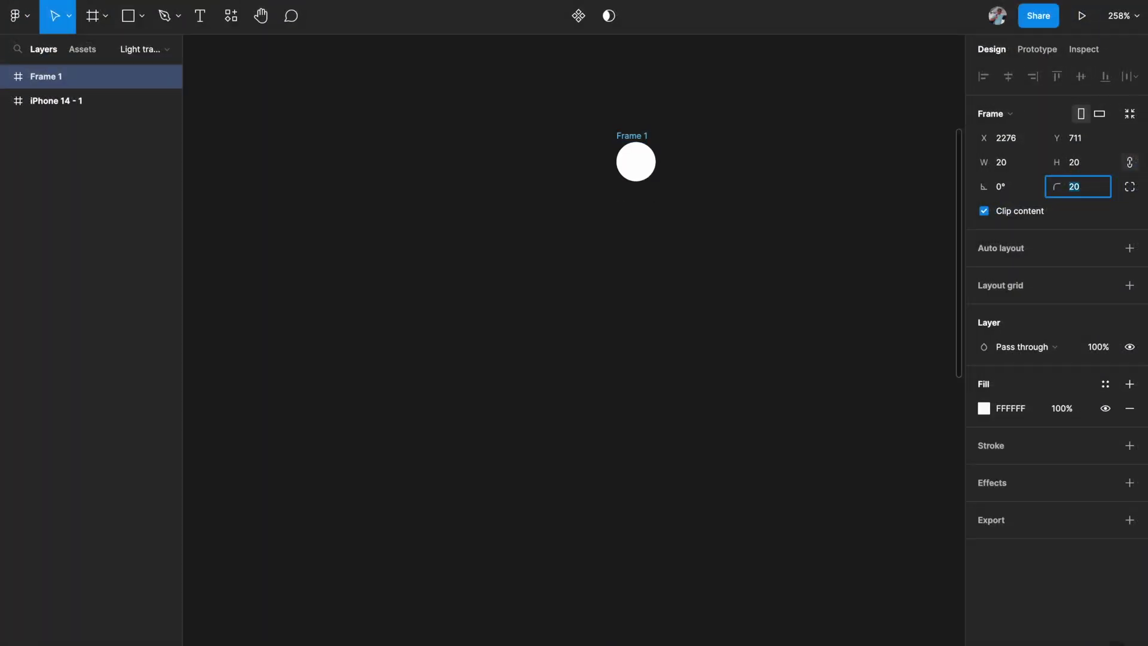
{"action": "left_click", "coordinate": [722, 161]}
Step: Add a layer blur effect to the white circle and set the blur to 24
{"action": "scroll", "coordinate": [633, 176], "scroll_direction": "up", "scroll_amount": 2}
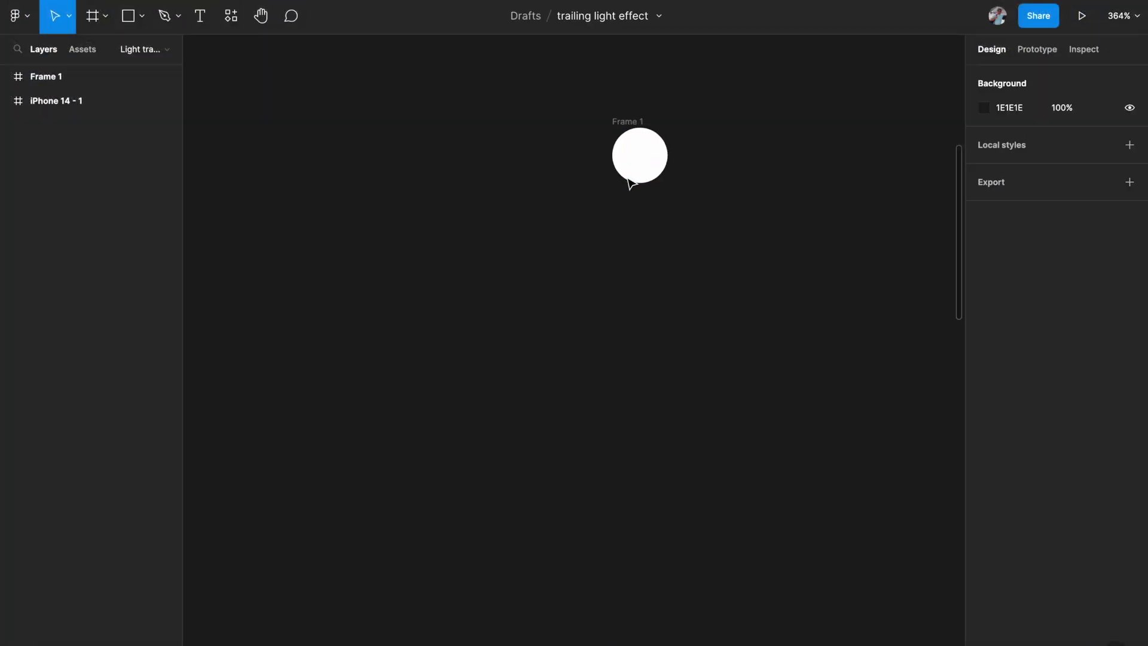
{"action": "left_click", "coordinate": [631, 124]}
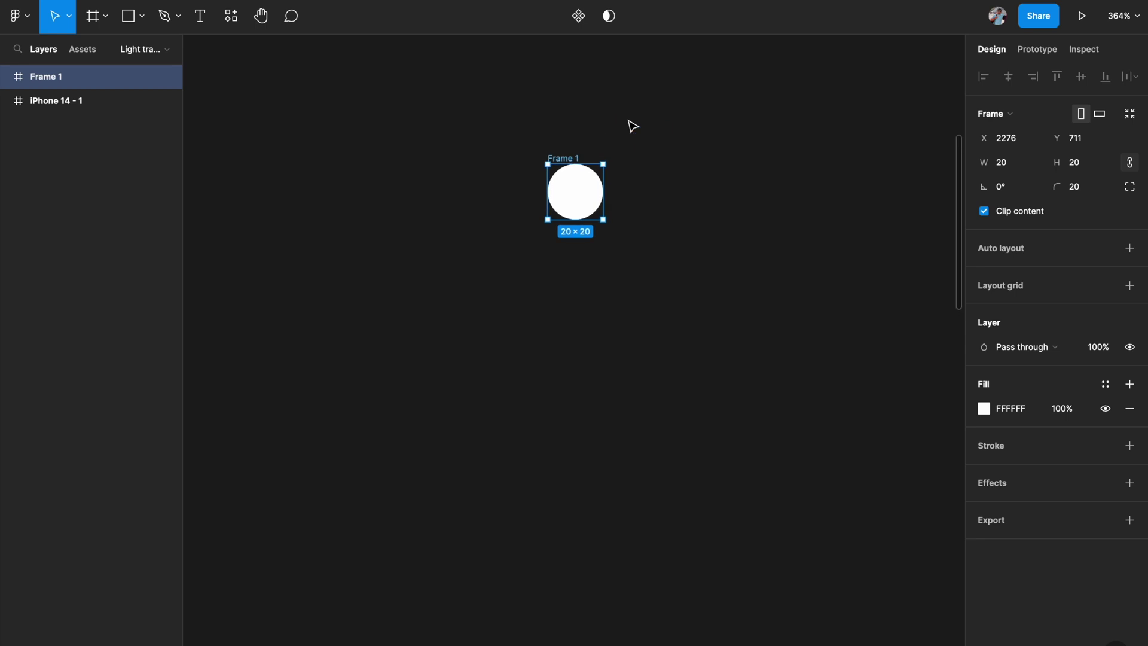
{"action": "left_click", "coordinate": [1130, 482]}
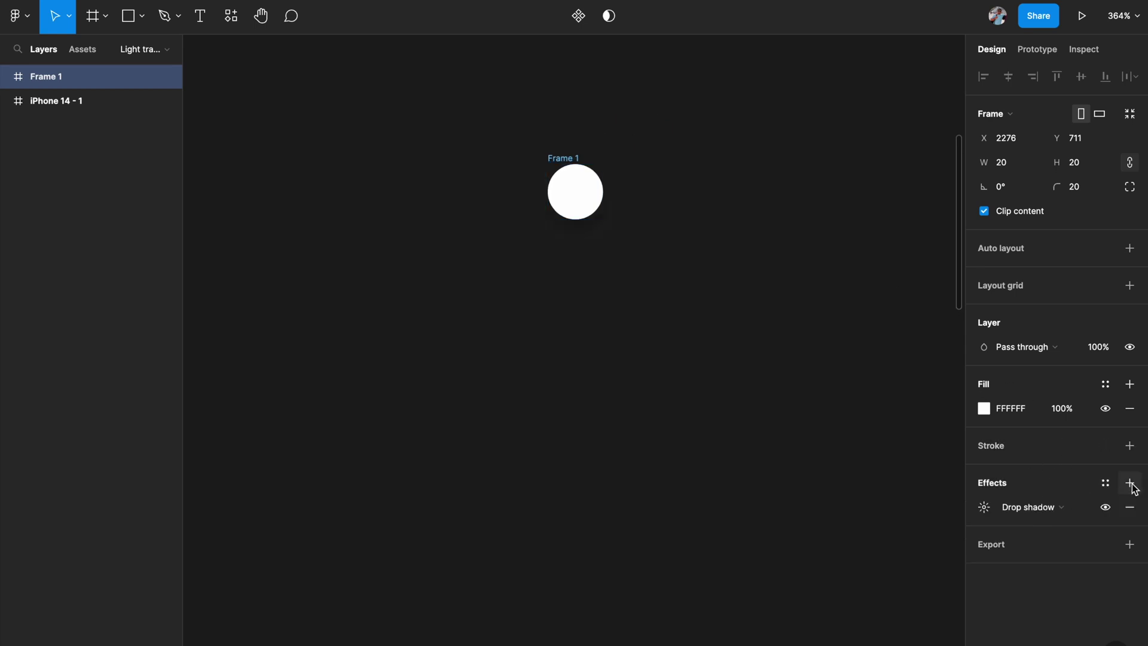
{"action": "left_click", "coordinate": [1048, 516]}
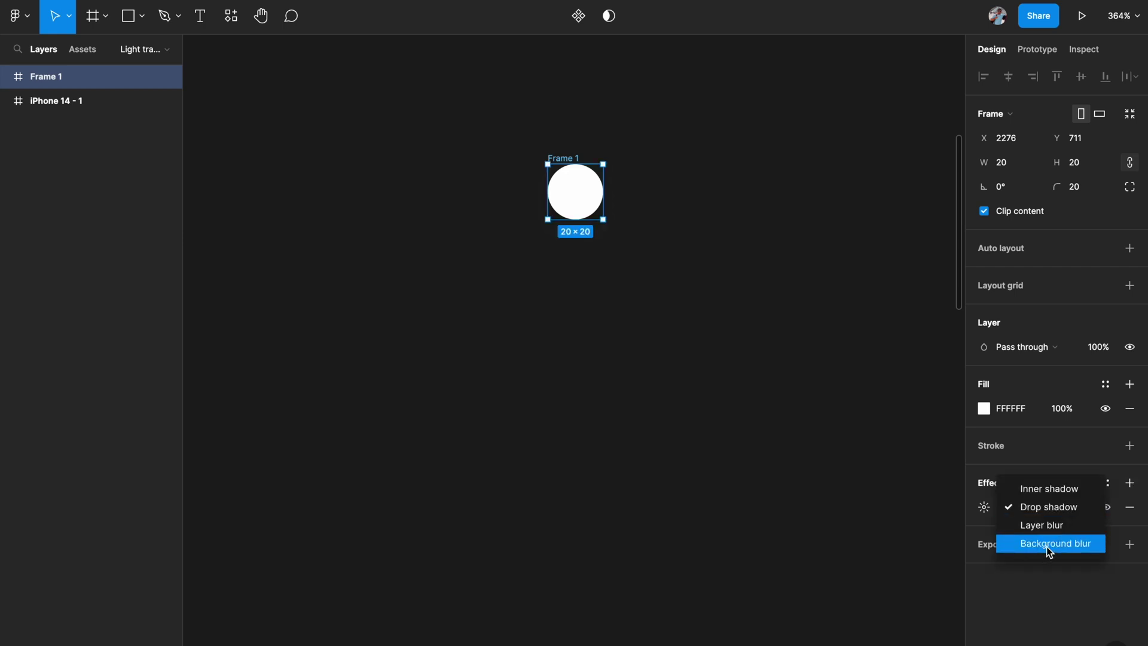
{"action": "left_click", "coordinate": [1041, 525]}
{"action": "left_click", "coordinate": [983, 507]}
{"action": "key", "text": "shift+Up"}
{"action": "key", "text": "shift+Up"}
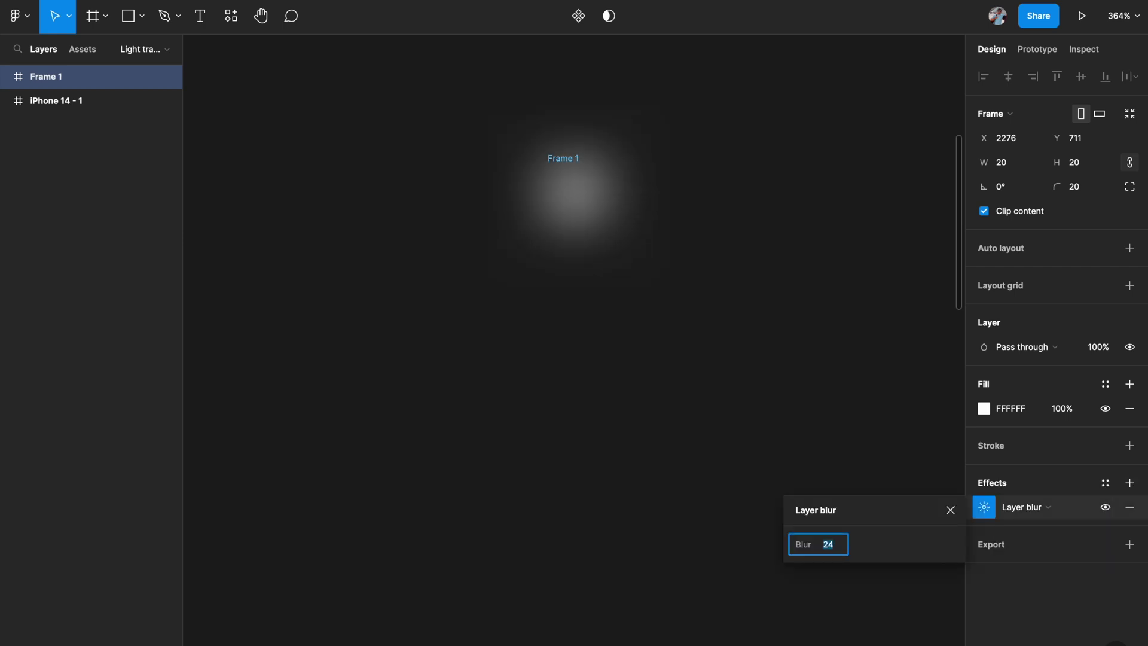
{"action": "key", "text": "shift+Up"}
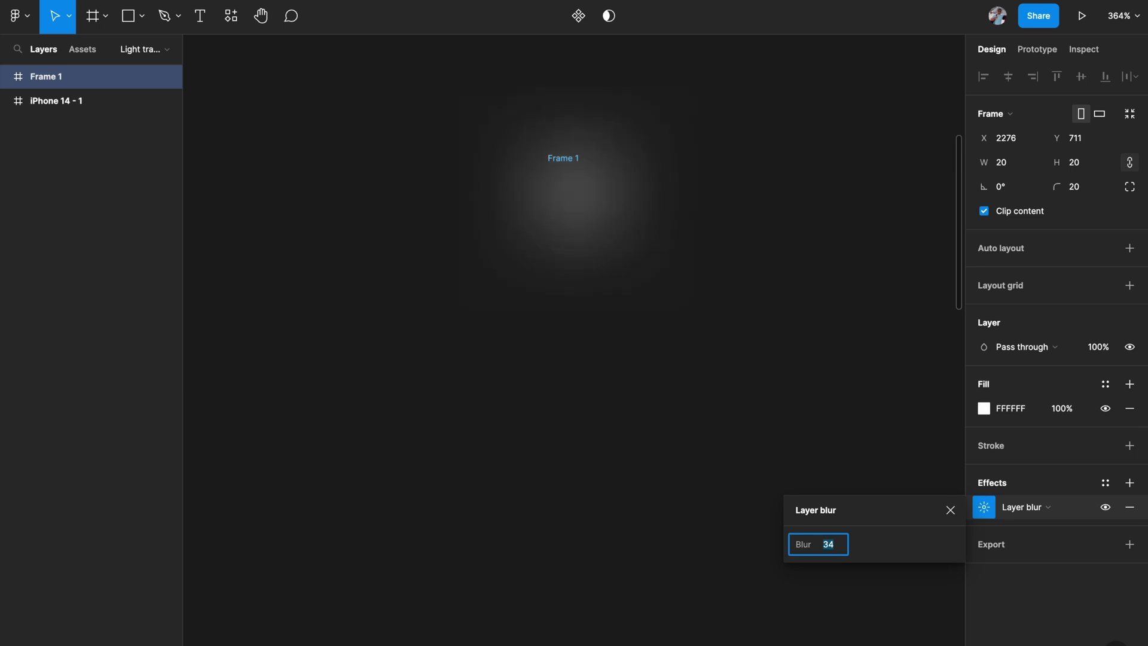
{"action": "key", "text": "shift+Up"}
{"action": "key", "text": "shift+Down"}
{"action": "key", "text": "shift+Down"}
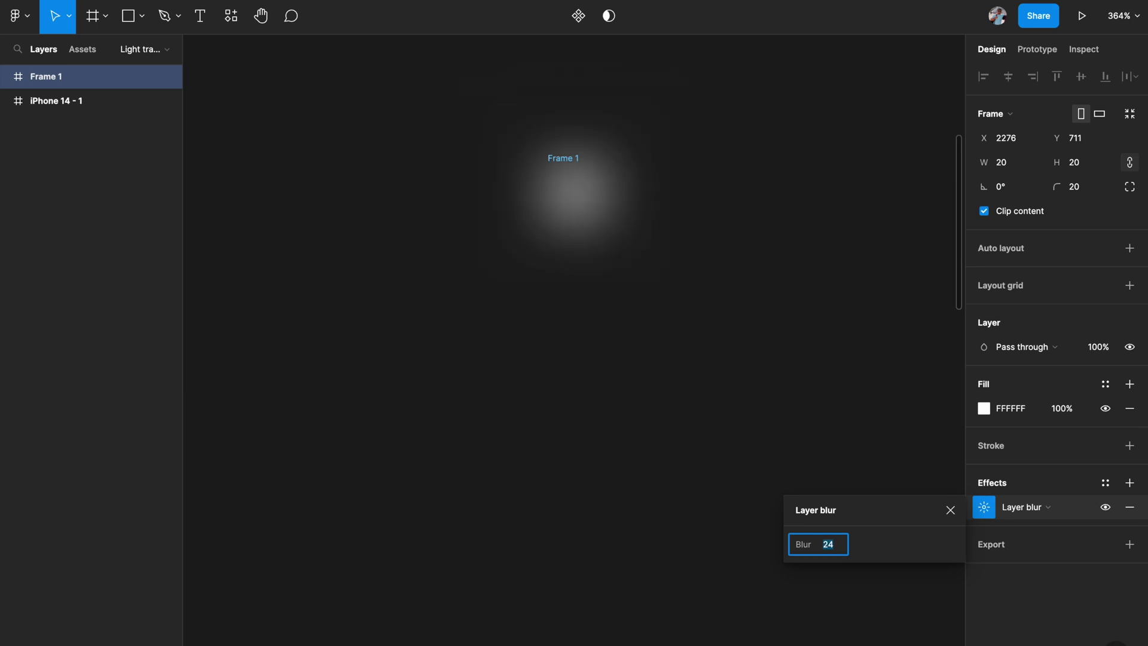
{"action": "left_click", "coordinate": [768, 375]}
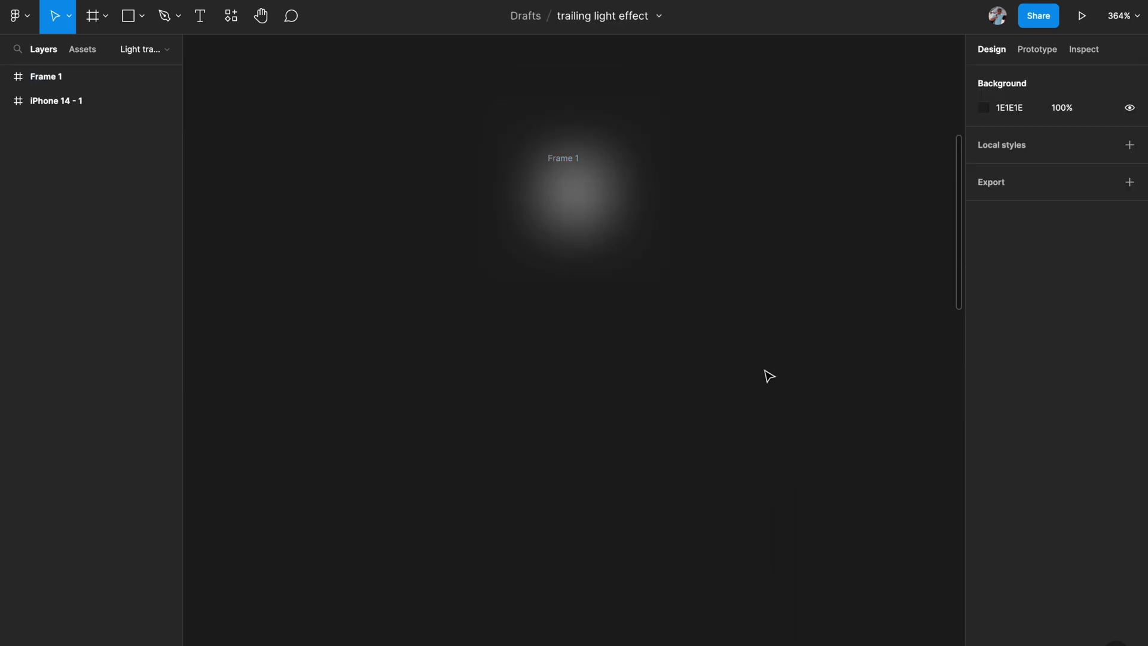
Step: Rename the blurred circle frame as "glowing state"
{"action": "scroll", "coordinate": [768, 376], "scroll_direction": "down", "scroll_amount": 3}
{"action": "scroll", "coordinate": [670, 317], "scroll_direction": "up", "scroll_amount": 3}
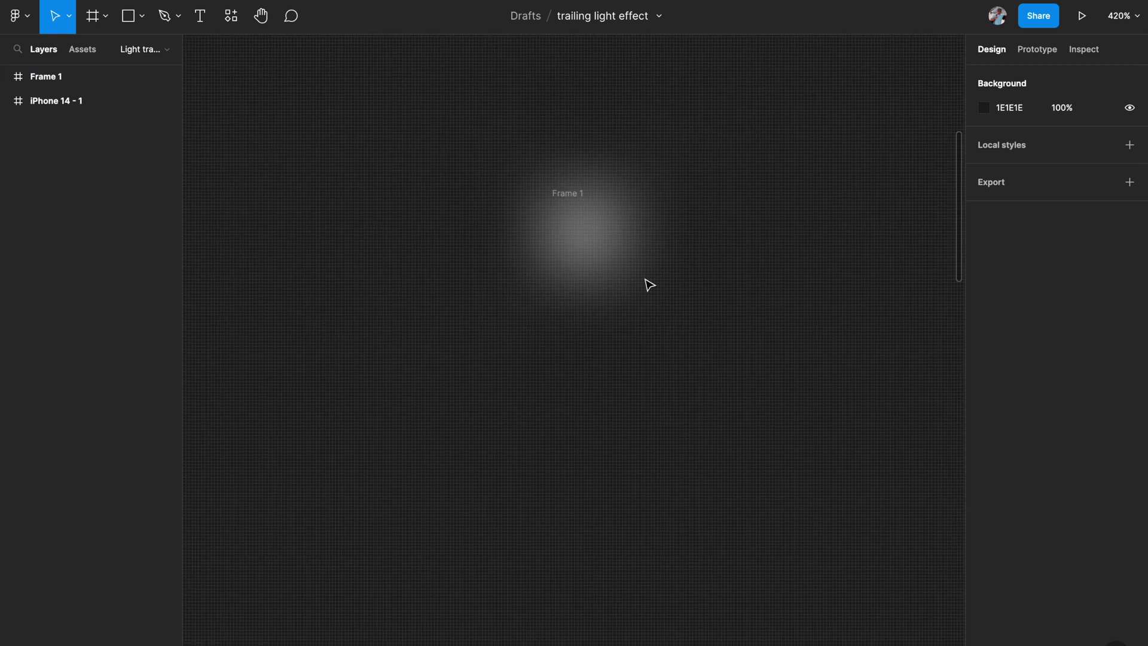
{"action": "scroll", "coordinate": [597, 240], "scroll_direction": "down", "scroll_amount": 2}
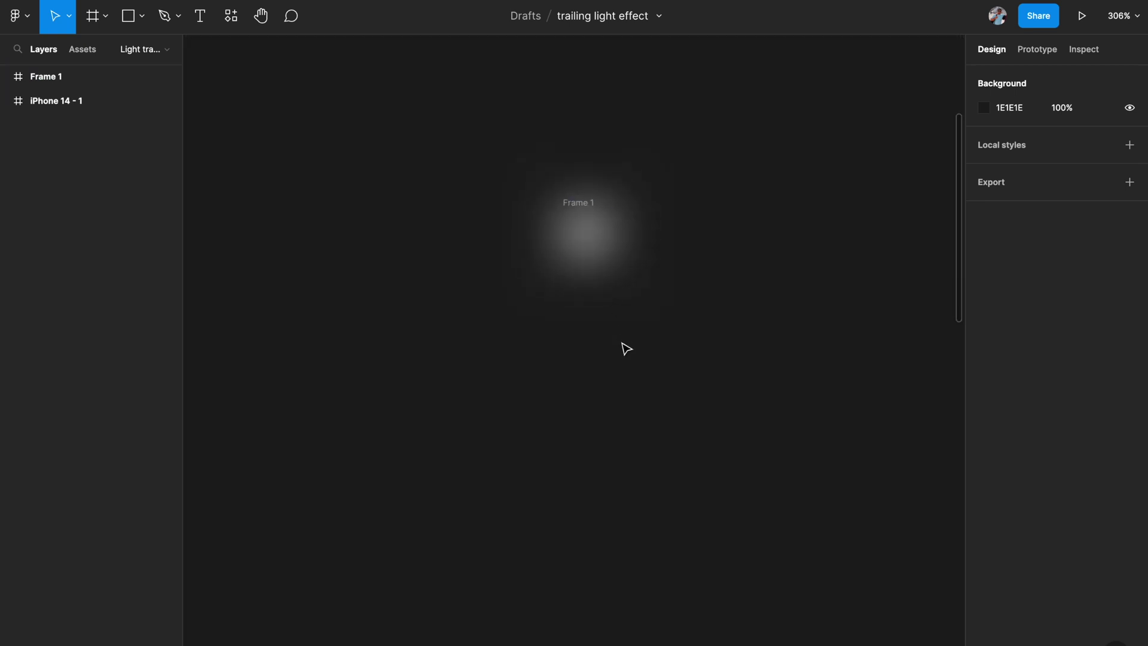
{"action": "left_click", "coordinate": [584, 213]}
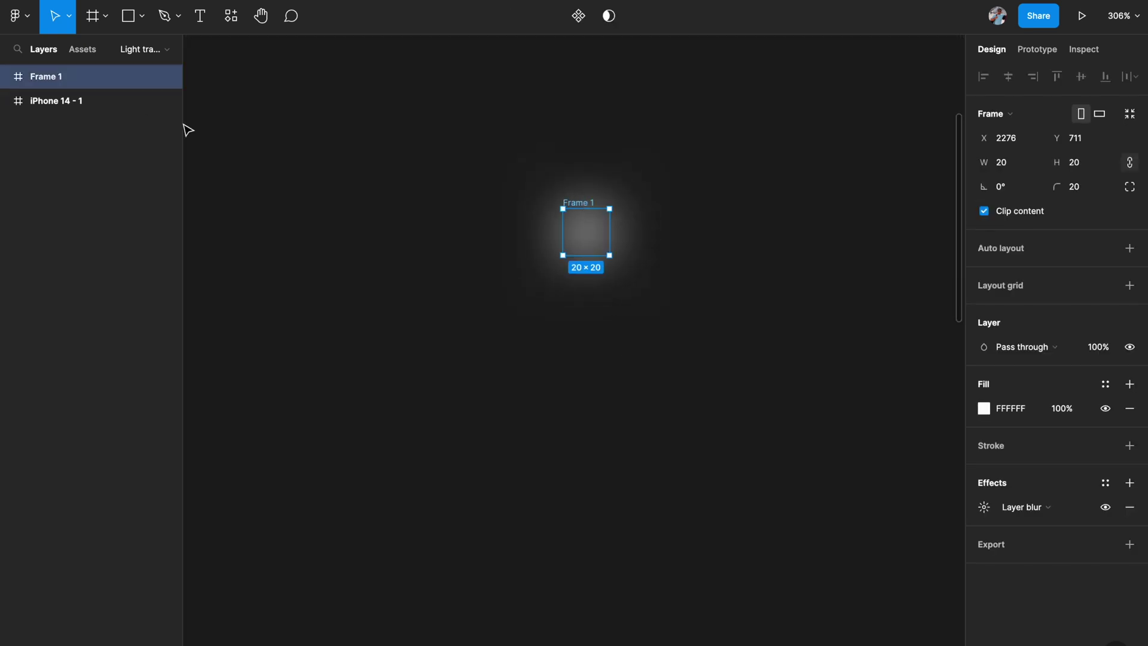
{"action": "double_click", "coordinate": [55, 83]}
{"action": "type", "text": "glowing state"}
{"action": "key", "text": "Return"}
Step: Duplicate the glowing state frame about 45 px to its left and rename the copy as "dim state"
{"action": "scroll", "coordinate": [484, 192], "scroll_direction": "right", "scroll_amount": 2}
{"action": "left_click_drag", "start_coordinate": [535, 217], "coordinate": [379, 221]}
{"action": "scroll", "coordinate": [380, 220], "scroll_direction": "up", "scroll_amount": 3}
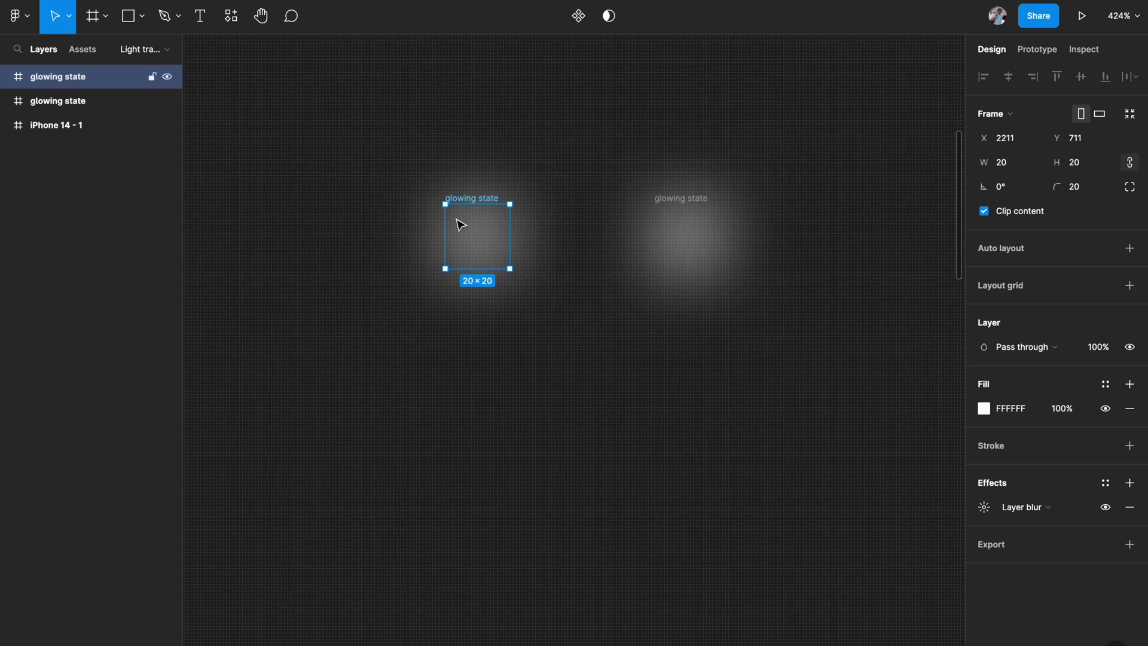
{"action": "scroll", "coordinate": [404, 247], "scroll_direction": "down", "scroll_amount": 3}
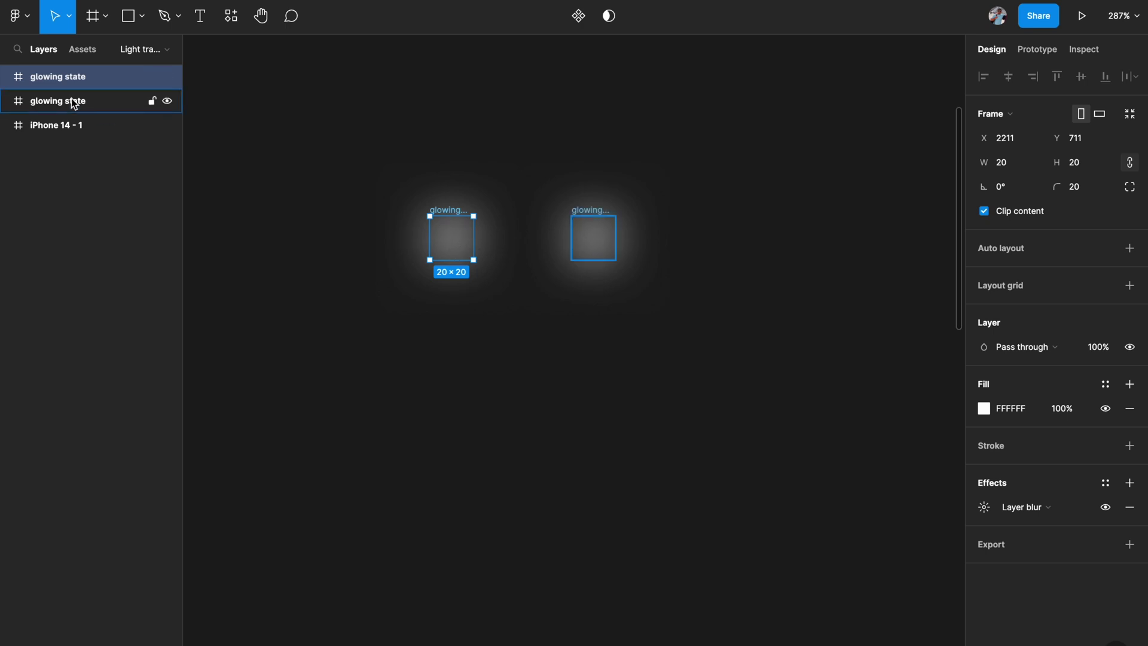
{"action": "double_click", "coordinate": [54, 76]}
{"action": "type", "text": "dim state"}
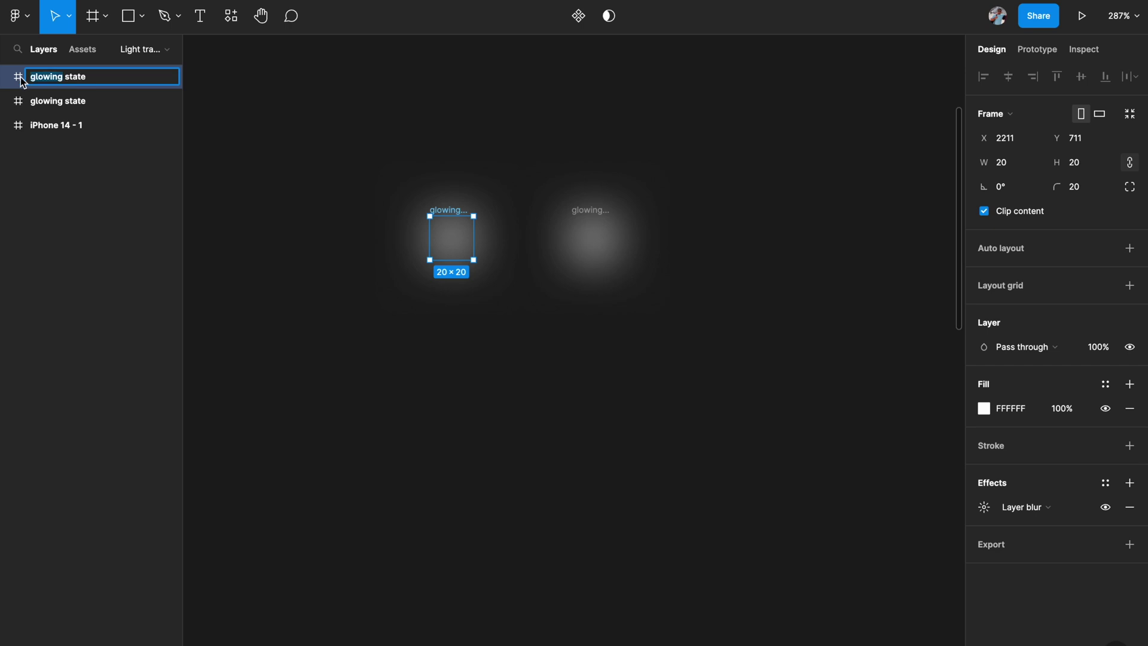
{"action": "key", "text": "Return"}
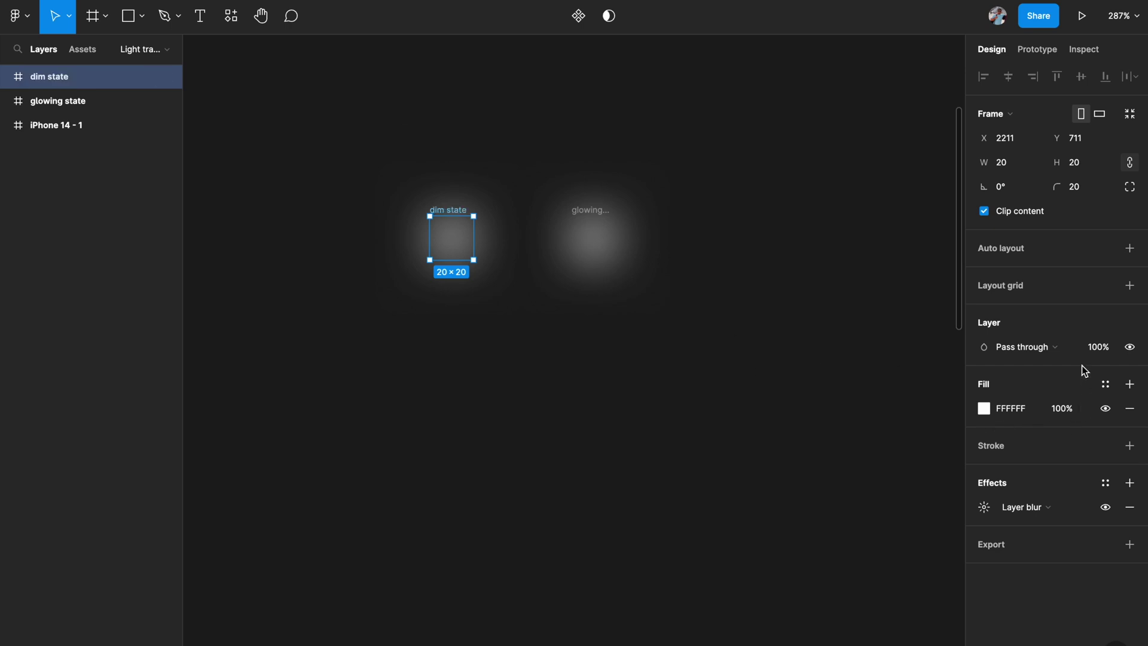
Step: Set the layer opacity of the dim state frame to 0%
{"action": "left_click", "coordinate": [1099, 349]}
{"action": "type", "text": "0"}
{"action": "key", "text": "Return"}
{"action": "scroll", "coordinate": [478, 291], "scroll_direction": "up", "scroll_amount": 2}
{"action": "right_click", "coordinate": [422, 282]}
{"action": "key", "text": "Escape"}
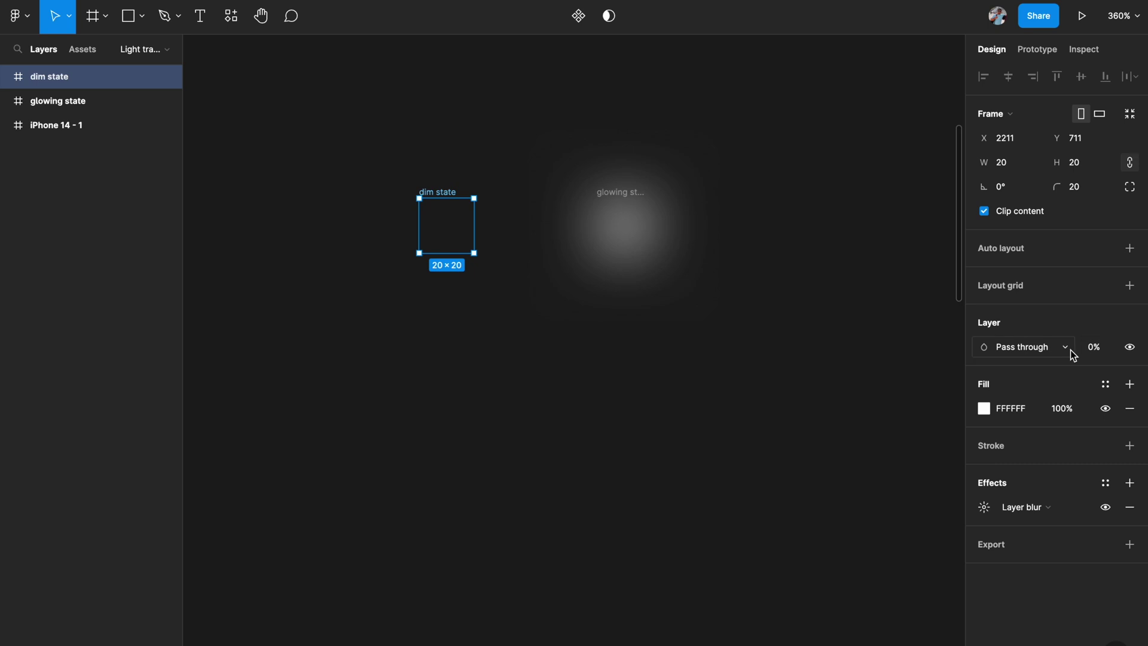
Step: Combine the dim state and glowing state frames into a component set
{"action": "key", "text": "Escape"}
{"action": "left_click", "coordinate": [433, 192]}
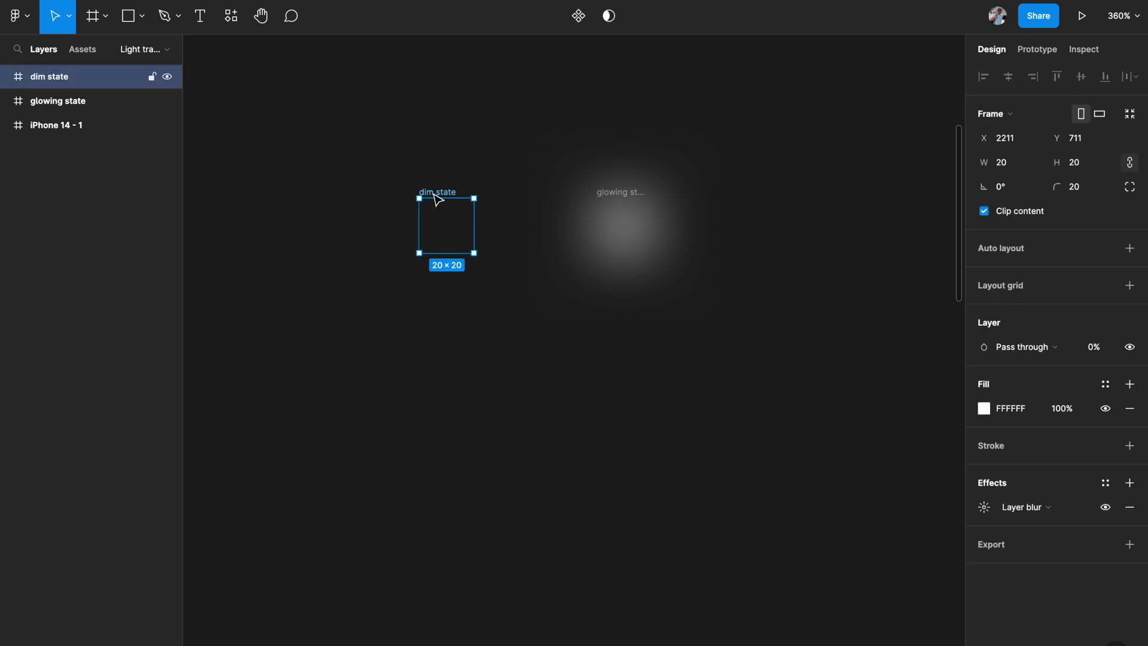
{"action": "left_click", "coordinate": [612, 193], "text": "shift"}
{"action": "left_click", "coordinate": [588, 19]}
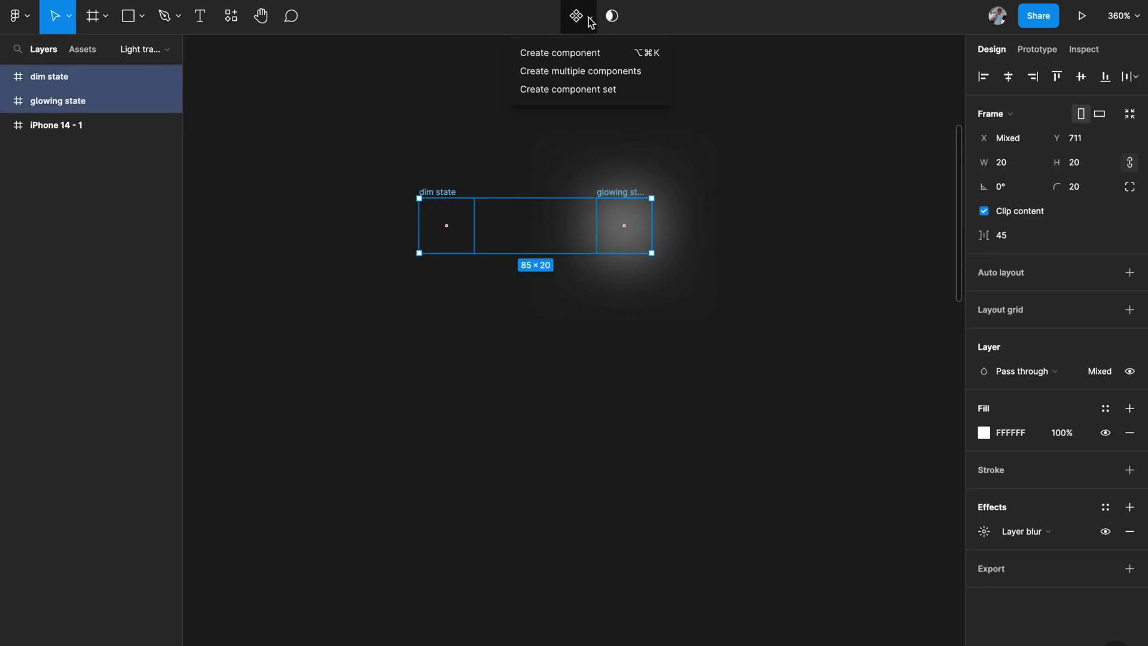
{"action": "left_click", "coordinate": [568, 89]}
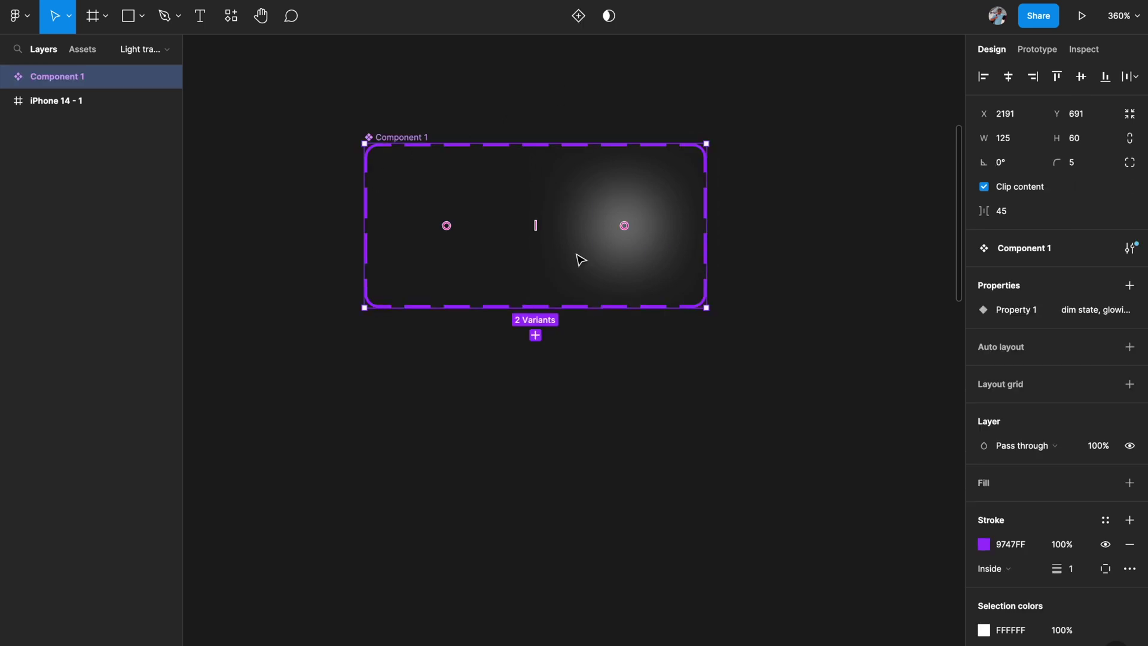
Step: Connect the dim state variant to the glowing state variant with a prototype interaction
{"action": "left_click", "coordinate": [455, 240]}
{"action": "key", "text": "shift+e"}
{"action": "scroll", "coordinate": [466, 263], "scroll_direction": "up", "scroll_amount": 3}
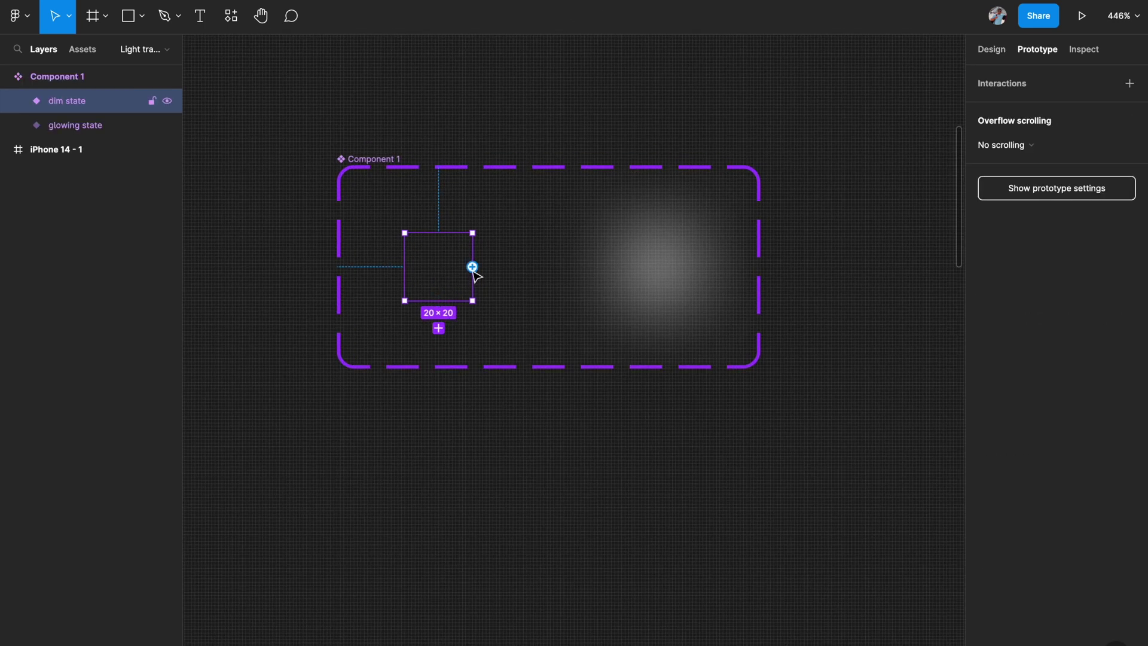
{"action": "left_click_drag", "start_coordinate": [472, 267], "coordinate": [642, 268]}
{"action": "scroll", "coordinate": [648, 261], "scroll_direction": "down", "scroll_amount": 4}
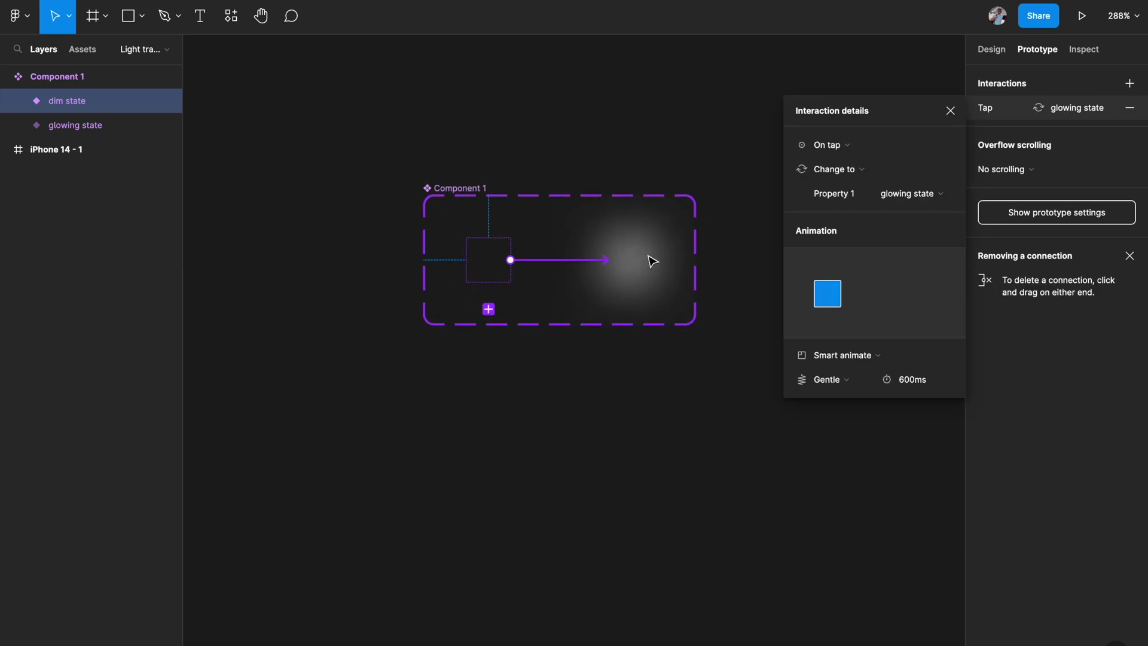
Step: Set the dim-to-glowing interaction to trigger While hovering, with Linear easing over 800 ms
{"action": "left_click", "coordinate": [850, 153]}
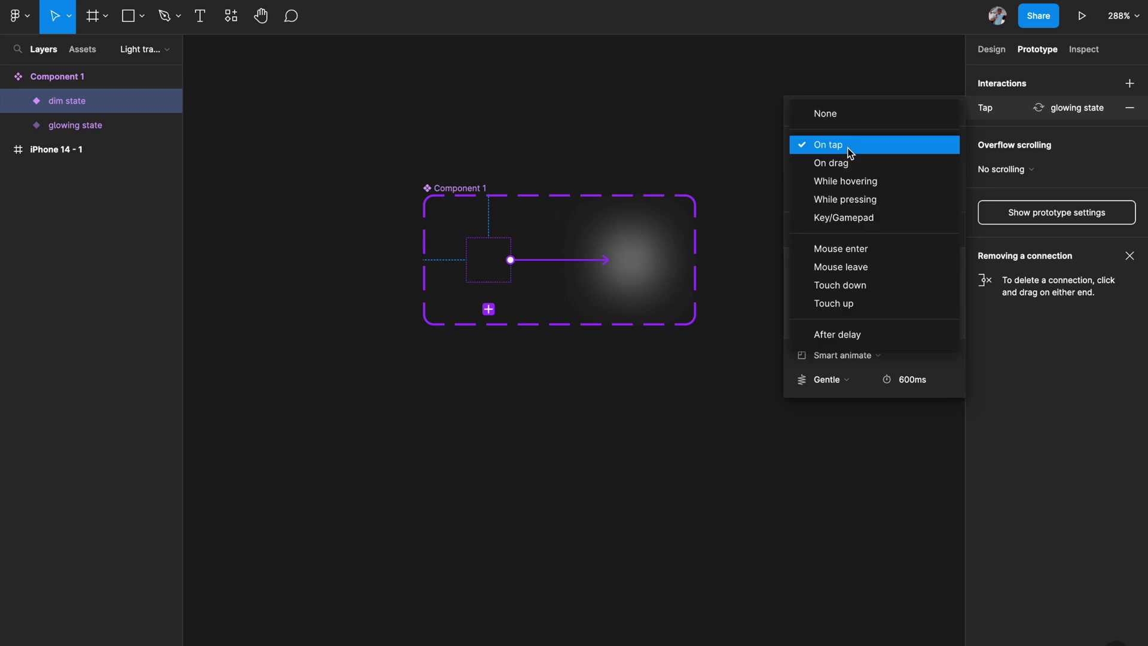
{"action": "left_click", "coordinate": [839, 183]}
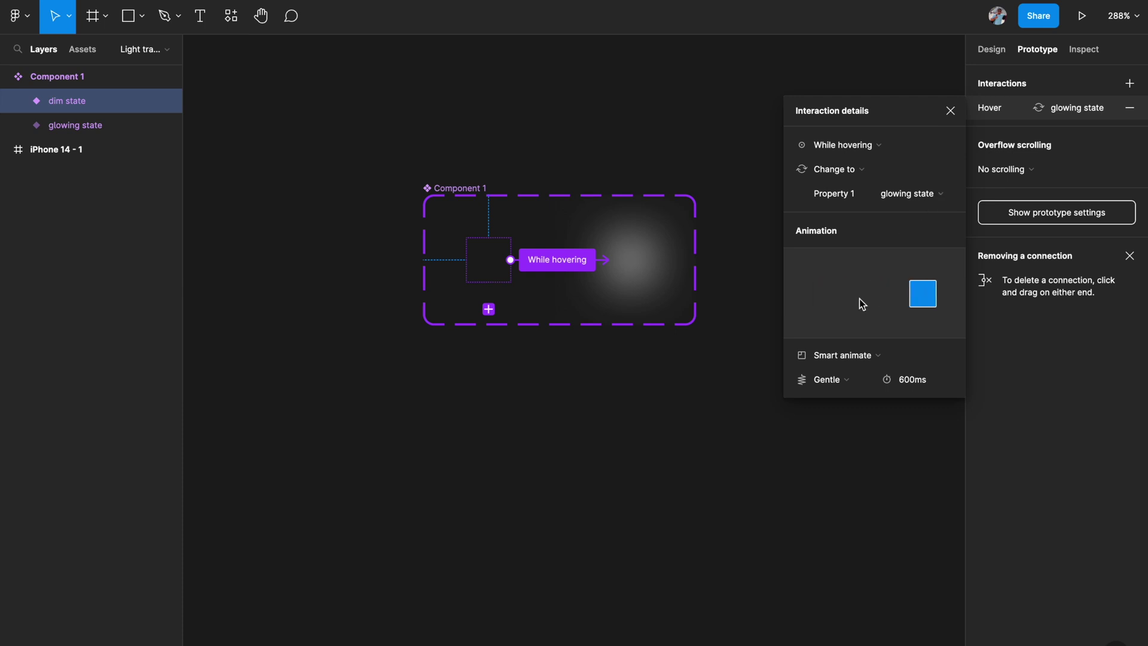
{"action": "left_click", "coordinate": [837, 380]}
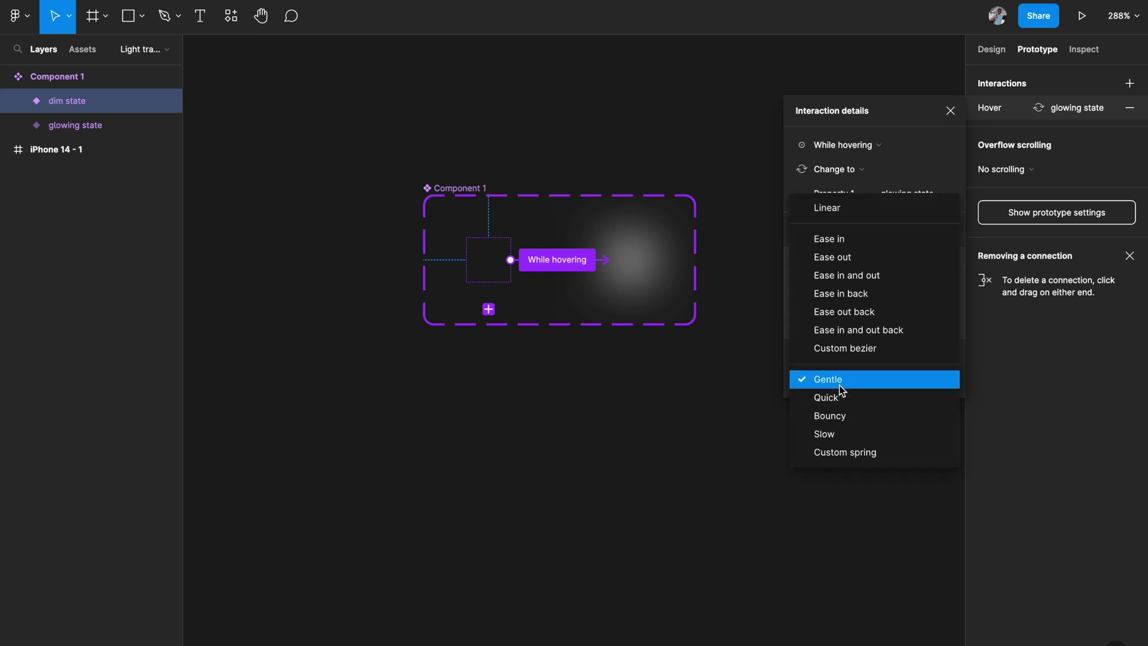
{"action": "left_click", "coordinate": [831, 211]}
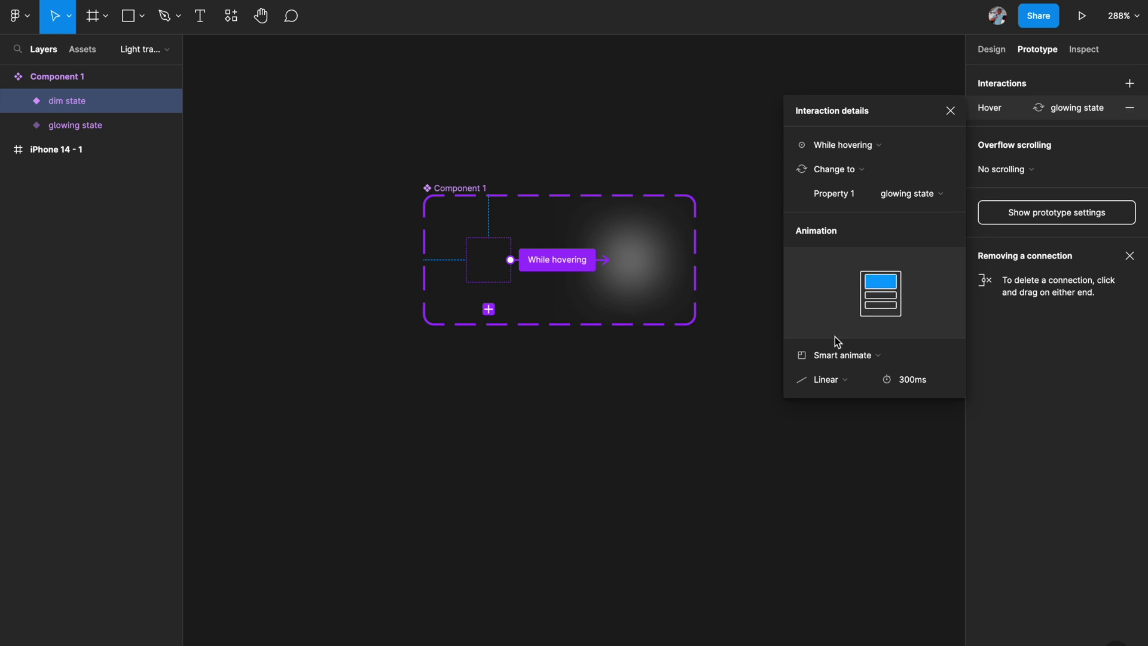
{"action": "left_click", "coordinate": [913, 381]}
{"action": "type", "text": "6"}
{"action": "type", "text": "00"}
{"action": "key", "text": "Return"}
{"action": "key", "text": "super+alt+Return"}
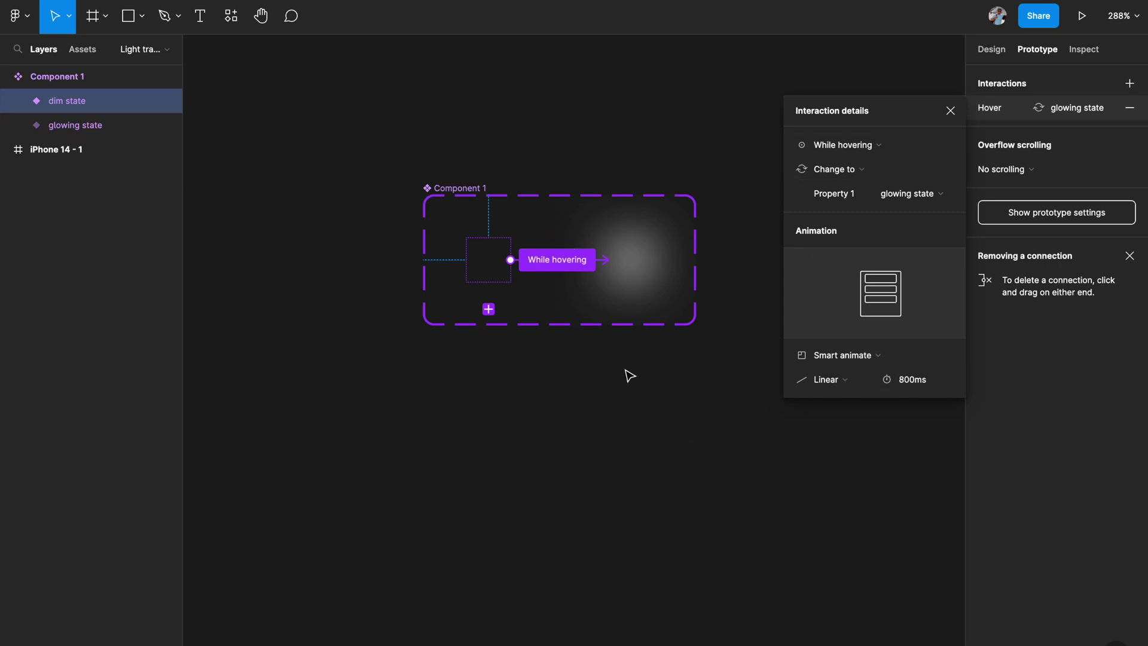
Step: Place an instance of Component 1 from the Light trail basics local components in the iPhone 14 frame at about X 63, Y 30
{"action": "left_click", "coordinate": [605, 392]}
{"action": "scroll", "coordinate": [607, 395], "scroll_direction": "down", "scroll_amount": 8}
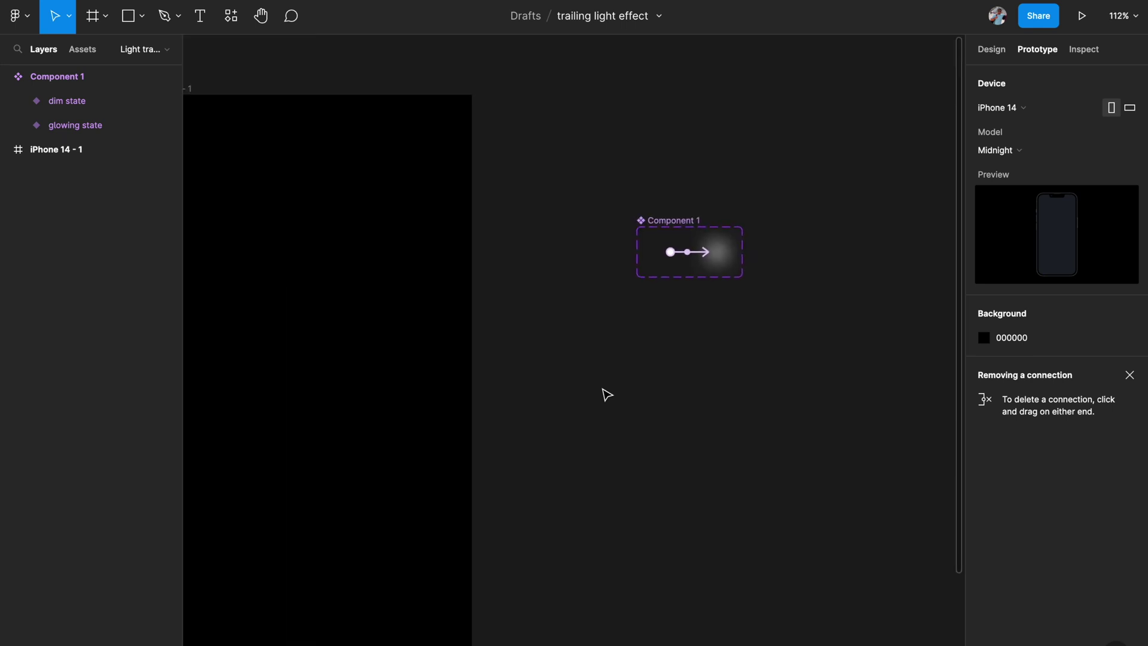
{"action": "scroll", "coordinate": [606, 393], "scroll_direction": "down", "scroll_amount": 2}
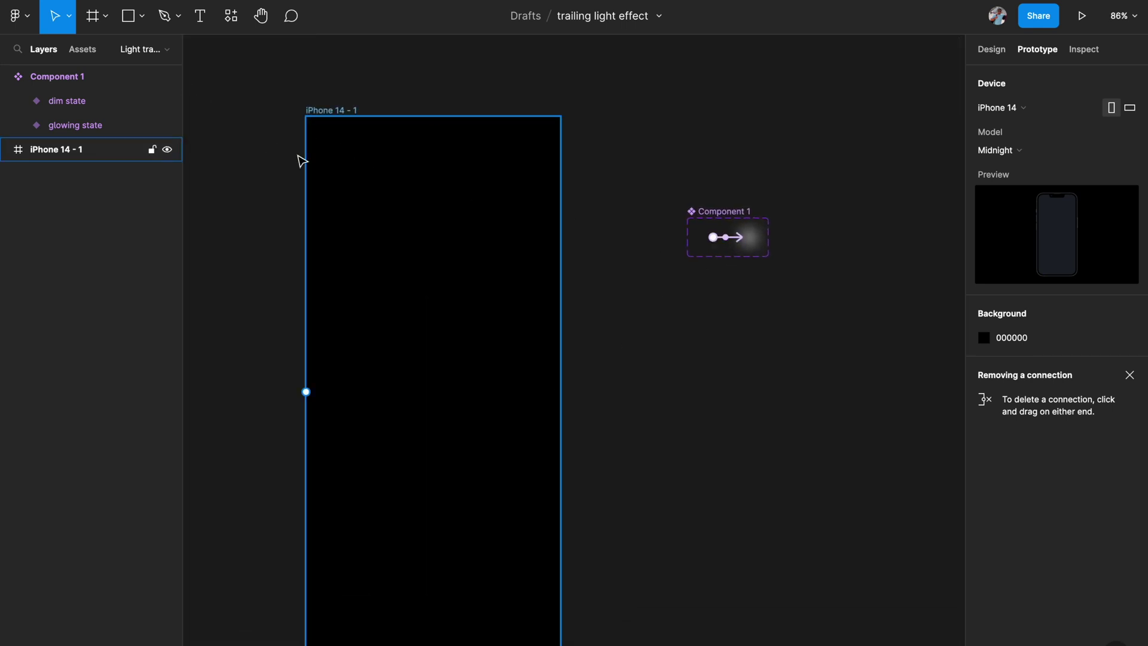
{"action": "left_click", "coordinate": [980, 50]}
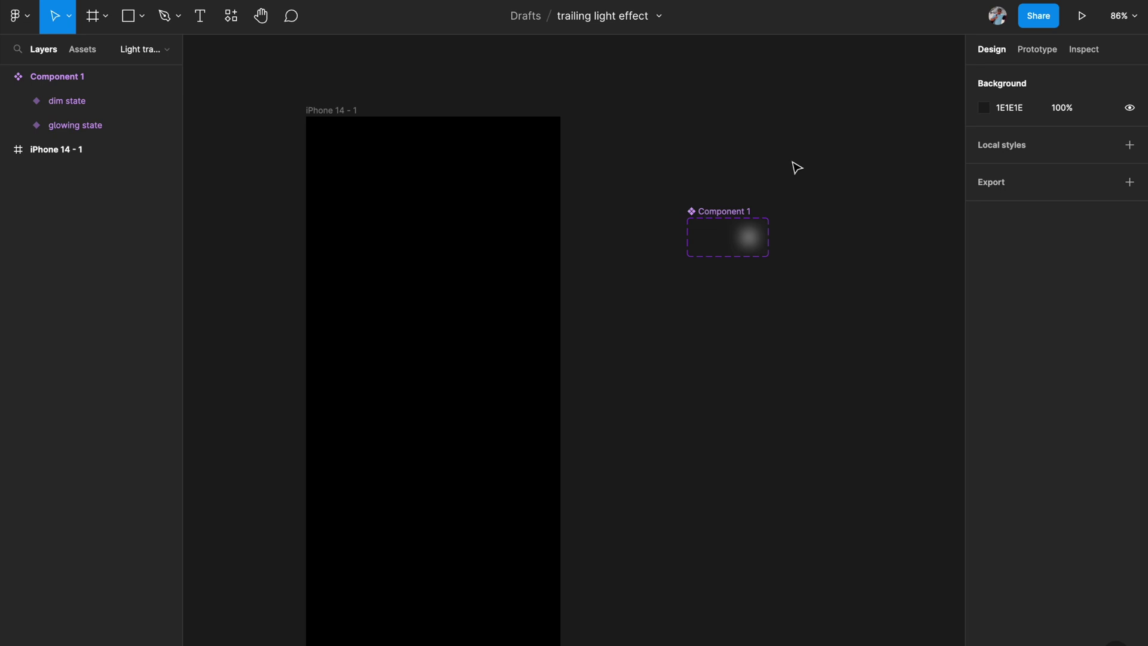
{"action": "scroll", "coordinate": [795, 167], "scroll_direction": "left", "scroll_amount": 2}
{"action": "scroll", "coordinate": [795, 166], "scroll_direction": "down", "scroll_amount": 1}
{"action": "left_click", "coordinate": [85, 52]}
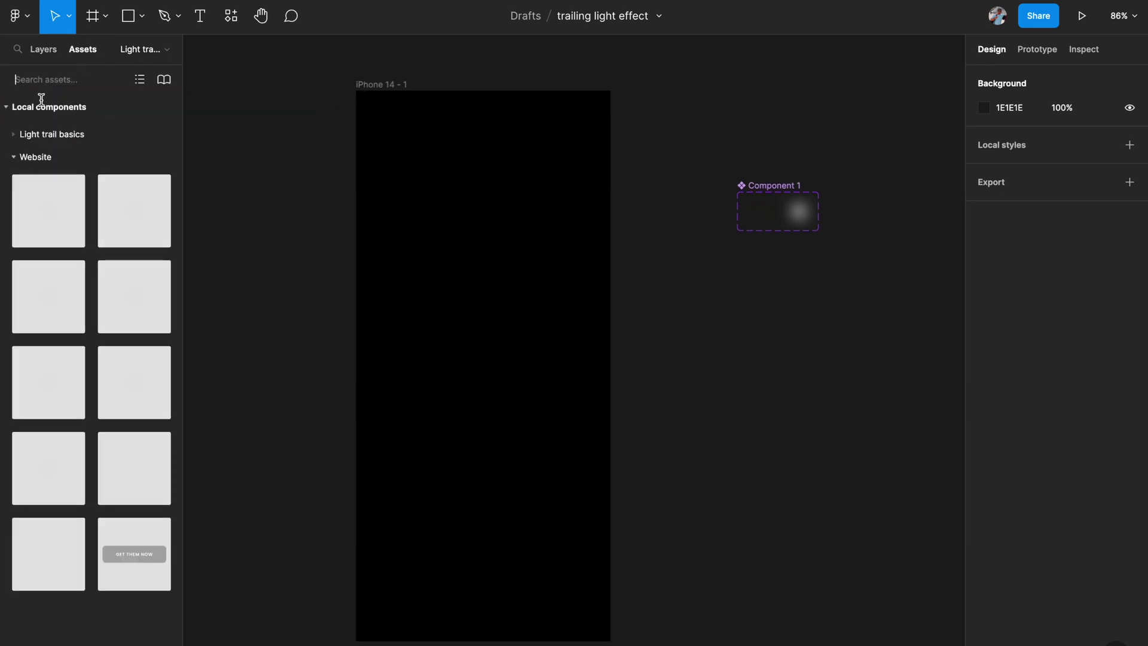
{"action": "left_click", "coordinate": [15, 157]}
{"action": "left_click", "coordinate": [18, 134]}
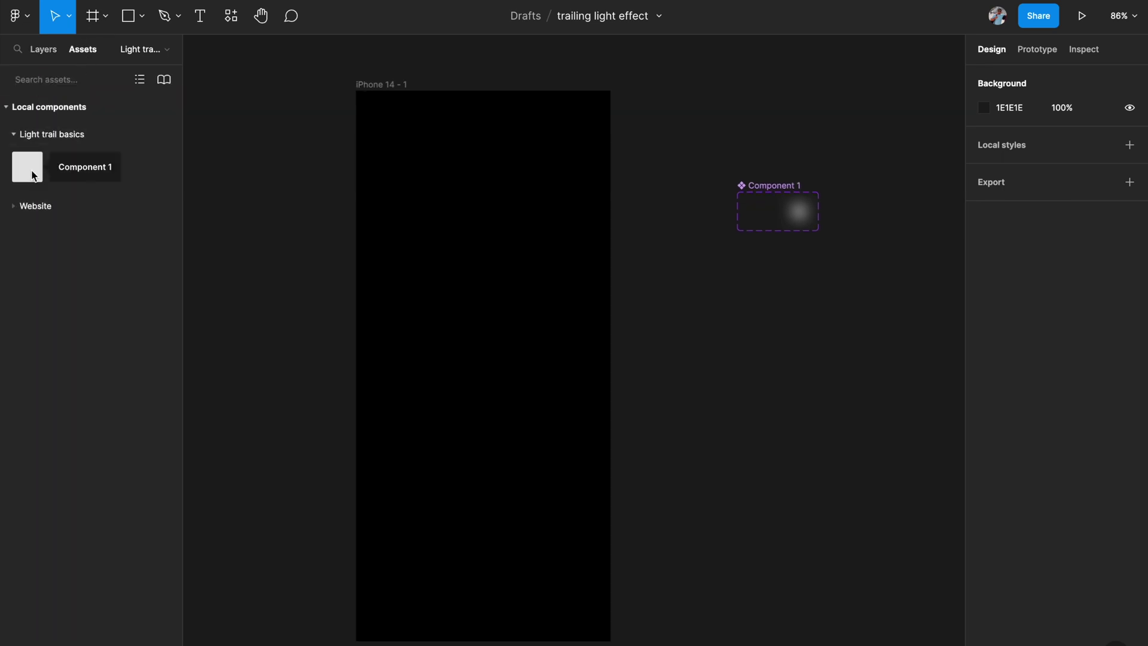
{"action": "left_click_drag", "start_coordinate": [28, 173], "coordinate": [401, 119]}
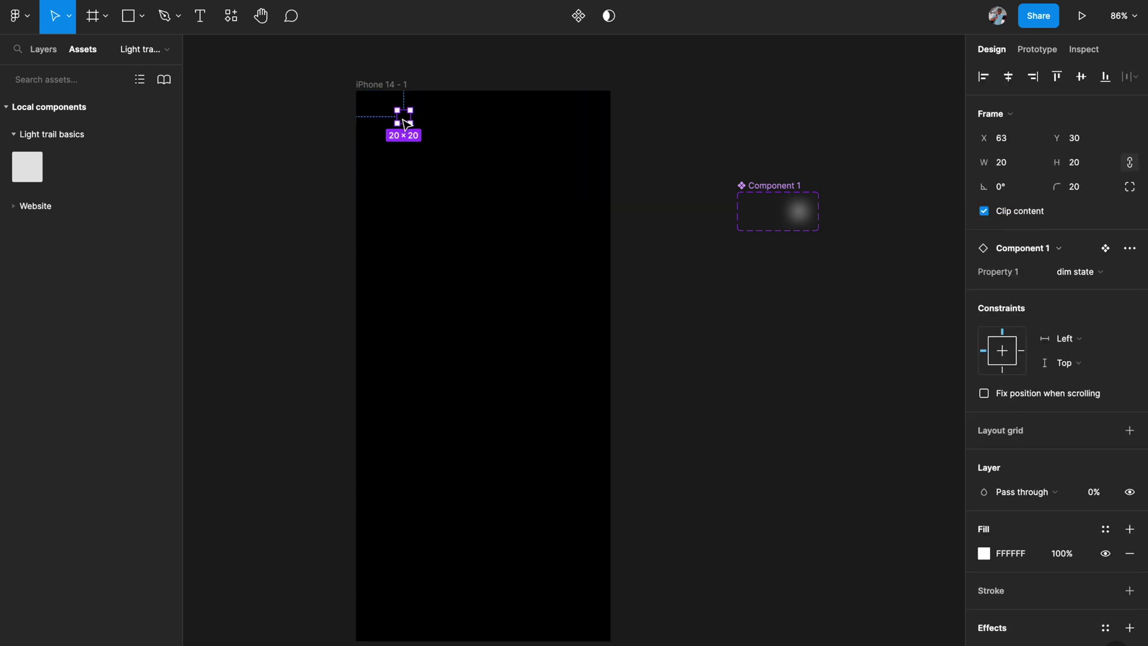
{"action": "key", "text": "ctrl+z"}
Step: Switch the placed instance's Property 1 to the glowing state
{"action": "scroll", "coordinate": [387, 113], "scroll_direction": "up", "scroll_amount": 2}
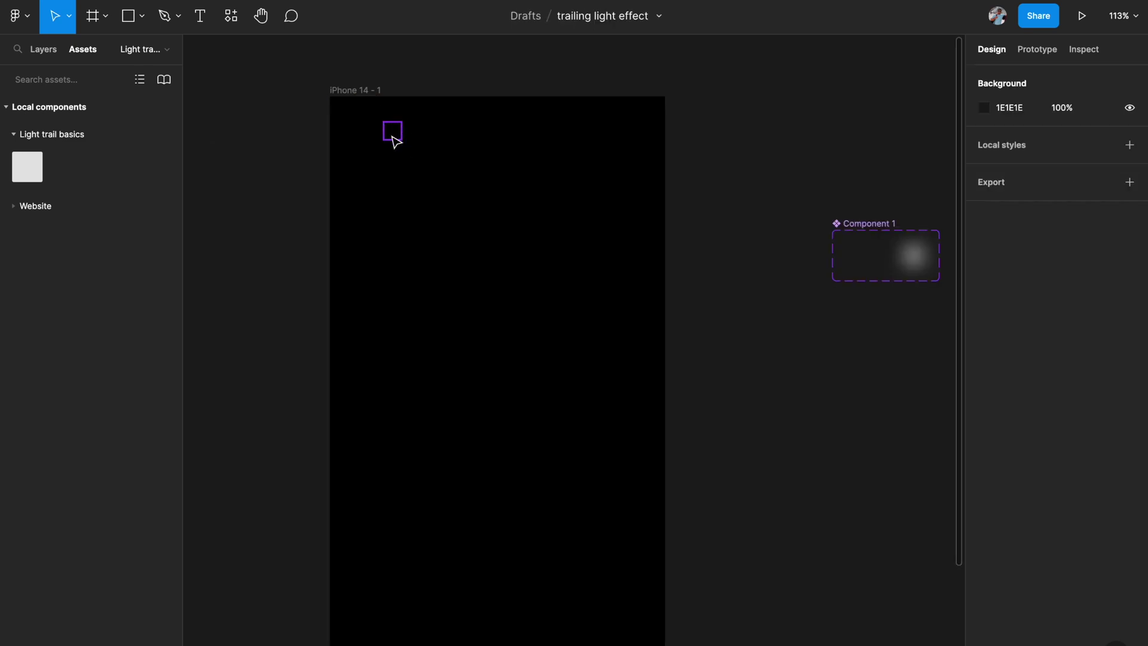
{"action": "left_click", "coordinate": [395, 141]}
{"action": "scroll", "coordinate": [720, 264], "scroll_direction": "right", "scroll_amount": 3}
{"action": "scroll", "coordinate": [720, 264], "scroll_direction": "down", "scroll_amount": 1}
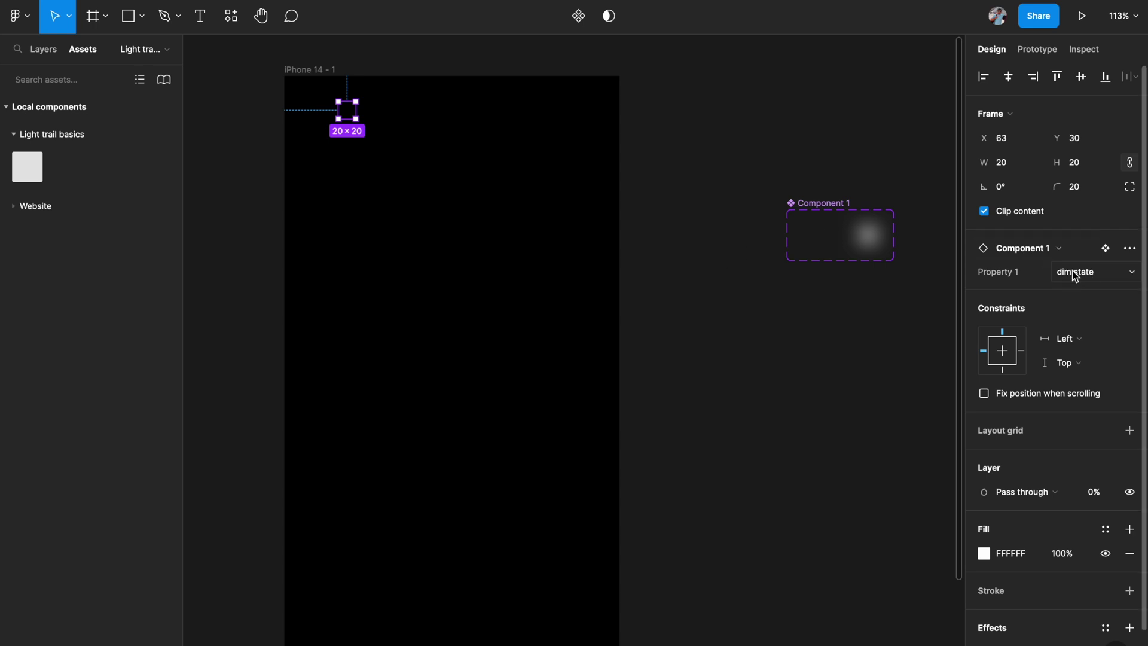
{"action": "left_click", "coordinate": [1105, 281]}
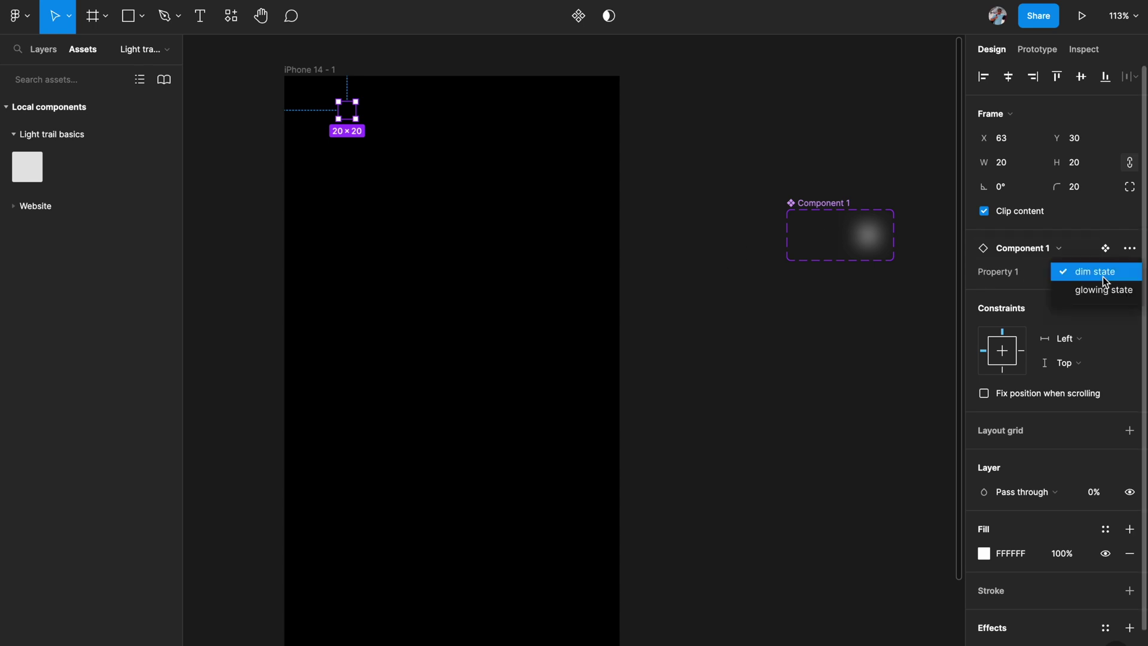
{"action": "left_click", "coordinate": [1100, 292]}
{"action": "scroll", "coordinate": [740, 386], "scroll_direction": "left", "scroll_amount": 5}
{"action": "scroll", "coordinate": [740, 386], "scroll_direction": "up", "scroll_amount": 2}
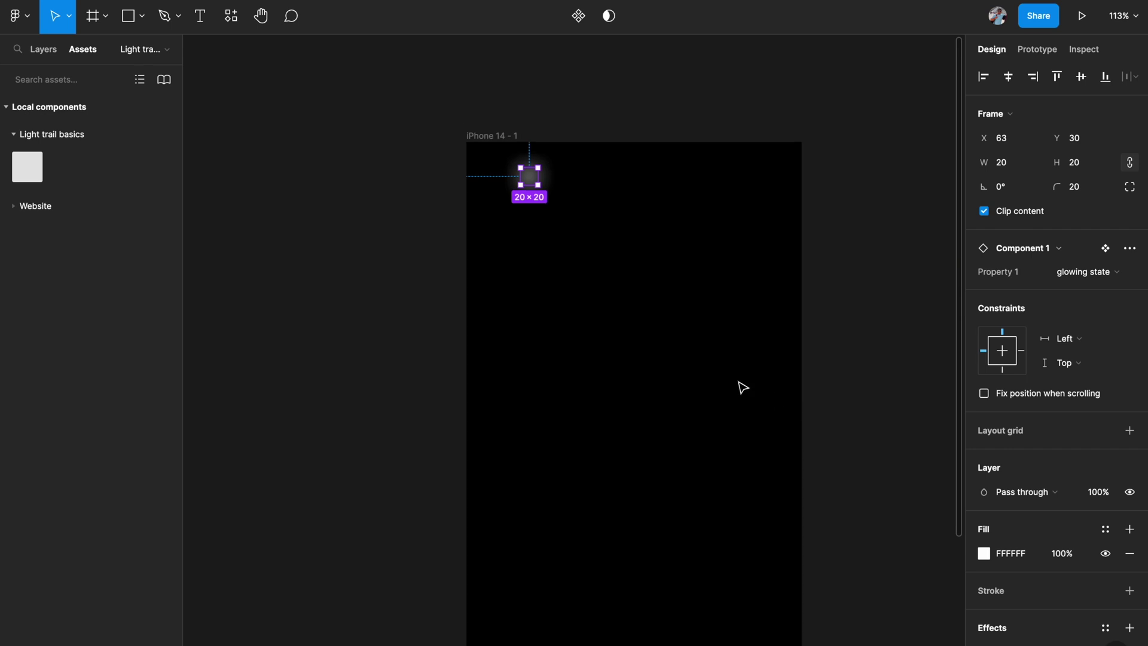
Step: Move the glowing instance into the upper-left corner of the iPhone 14 frame, at X 0, Y 0
{"action": "scroll", "coordinate": [585, 244], "scroll_direction": "up", "scroll_amount": 5}
{"action": "left_click", "coordinate": [584, 244]}
{"action": "scroll", "coordinate": [587, 244], "scroll_direction": "down", "scroll_amount": 3}
{"action": "scroll", "coordinate": [587, 244], "scroll_direction": "up", "scroll_amount": 2}
{"action": "scroll", "coordinate": [587, 244], "scroll_direction": "right", "scroll_amount": 1}
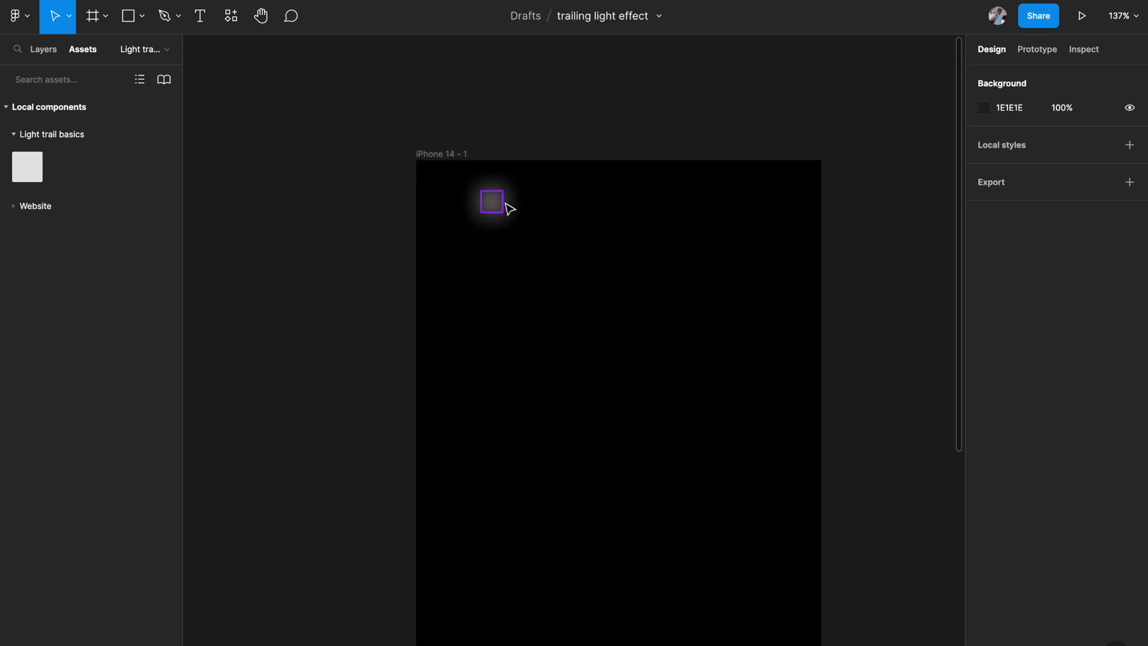
{"action": "left_click", "coordinate": [499, 206]}
{"action": "left_click_drag", "start_coordinate": [498, 208], "coordinate": [436, 179]}
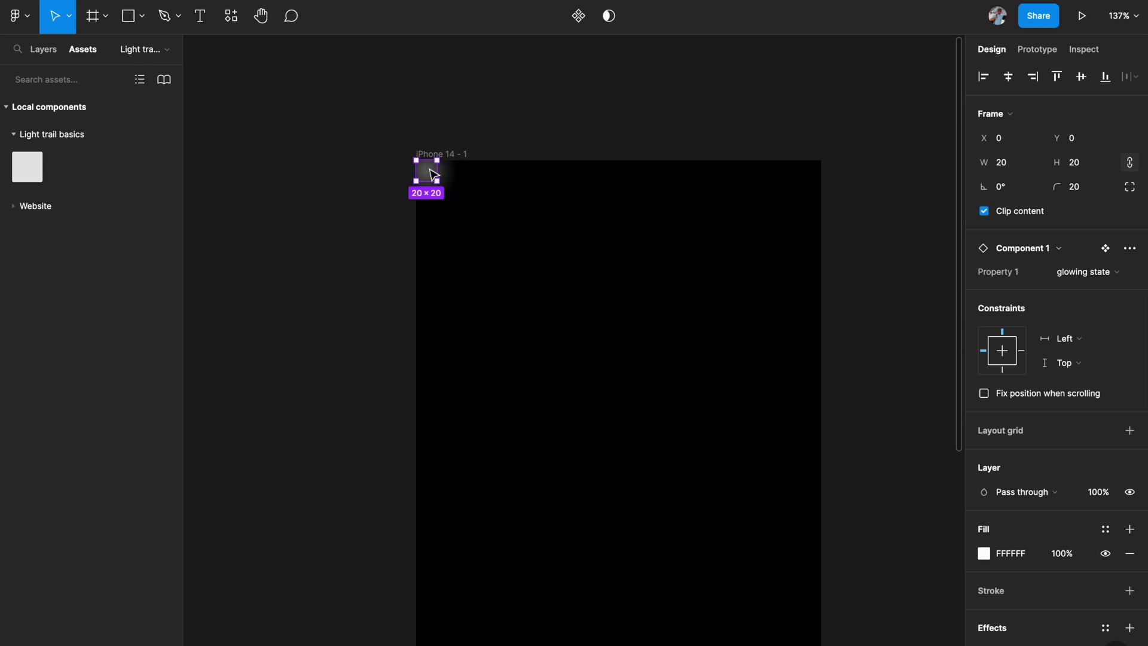
Step: Duplicate the glowing instance twice edge to edge along the frame's upper edge, at X 20 and X 40
{"action": "scroll", "coordinate": [434, 175], "scroll_direction": "up", "scroll_amount": 5}
{"action": "left_click_drag", "start_coordinate": [436, 174], "coordinate": [484, 162]}
{"action": "scroll", "coordinate": [487, 162], "scroll_direction": "down", "scroll_amount": 3}
{"action": "scroll", "coordinate": [439, 180], "scroll_direction": "up", "scroll_amount": 3}
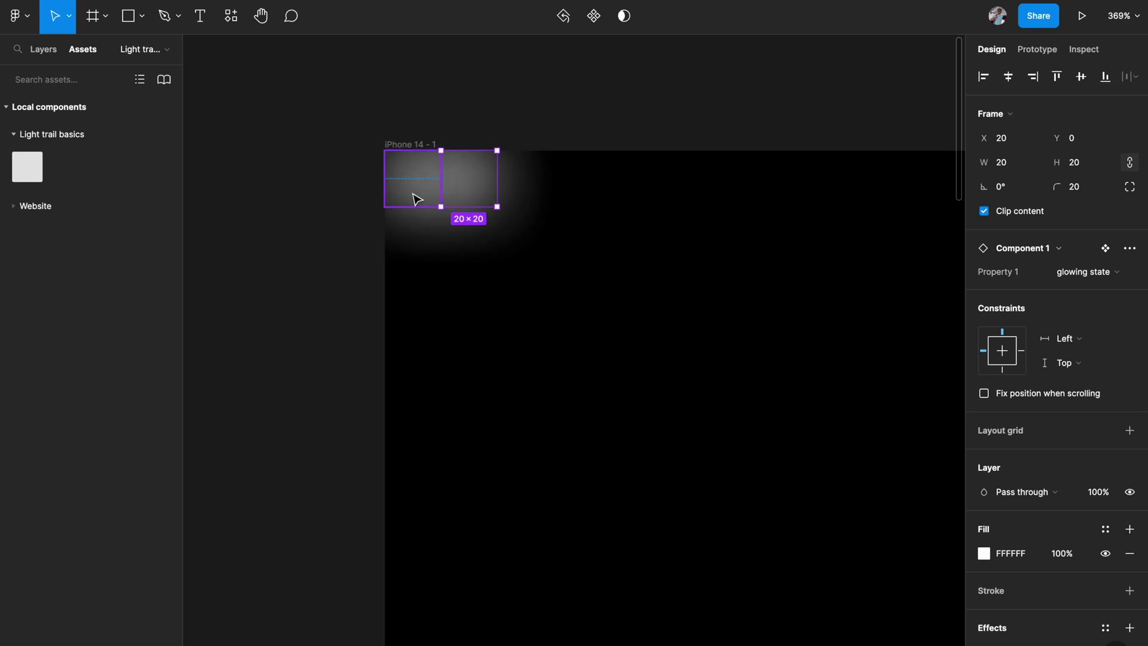
{"action": "key", "text": "alt"}
{"action": "left_click_drag", "start_coordinate": [464, 187], "coordinate": [529, 182]}
{"action": "scroll", "coordinate": [546, 218], "scroll_direction": "down", "scroll_amount": 3}
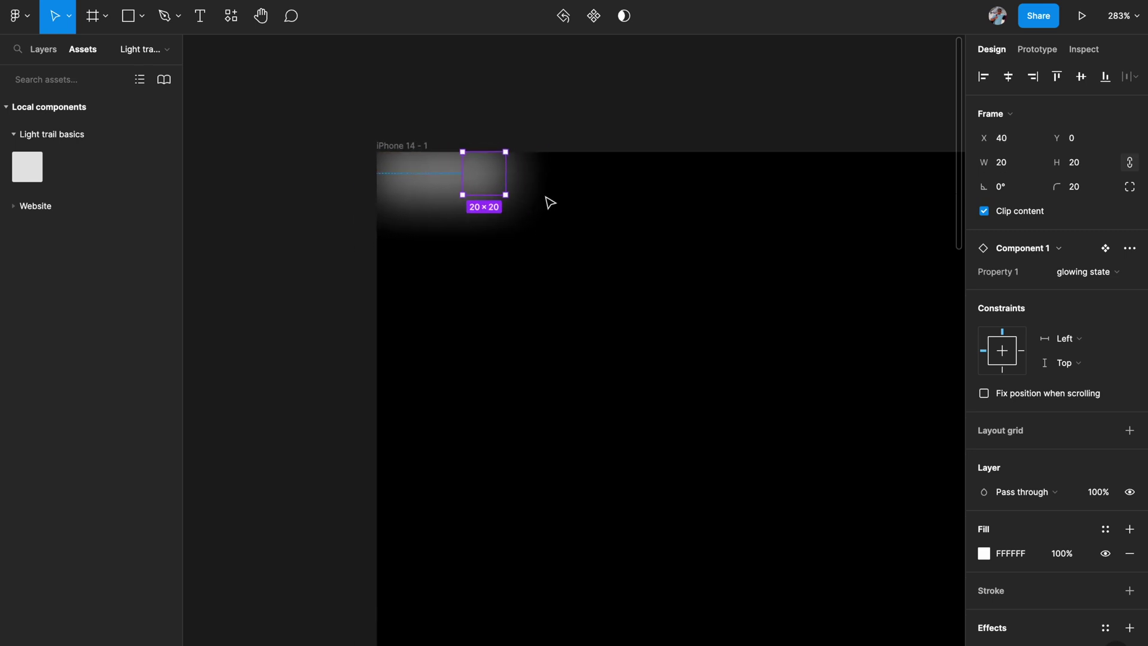
Step: Repeat the duplication at 20 px spacing until the row of glowing instances spans the frame's width, ending at X 380
{"action": "key", "text": "super+d"}
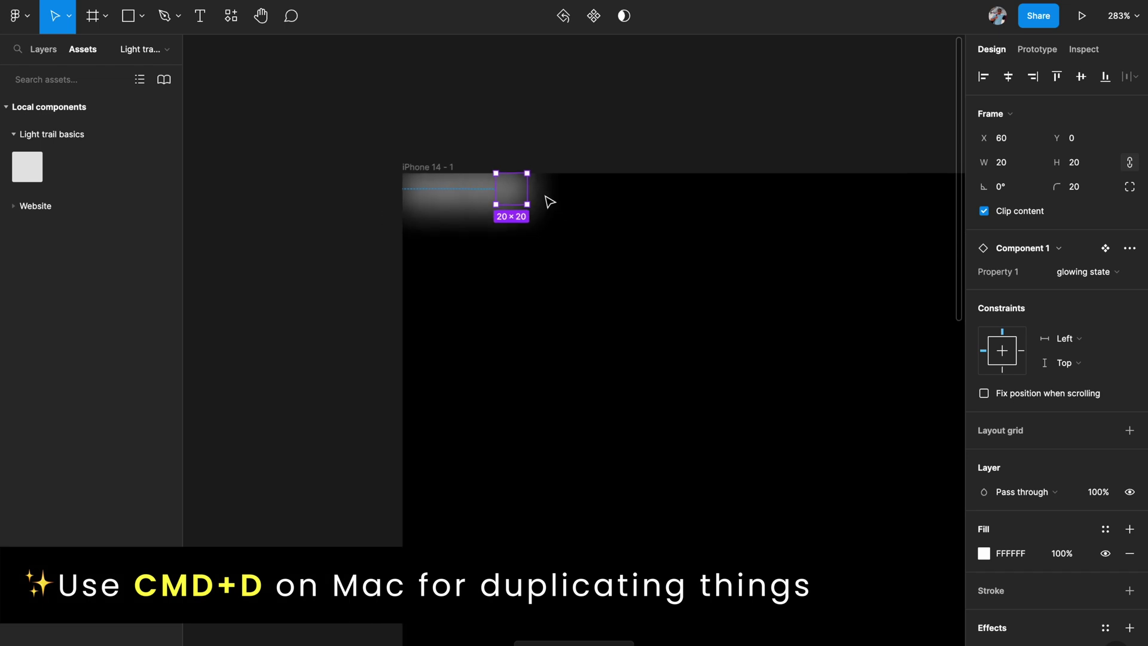
{"action": "scroll", "coordinate": [549, 202], "scroll_direction": "down", "scroll_amount": 2}
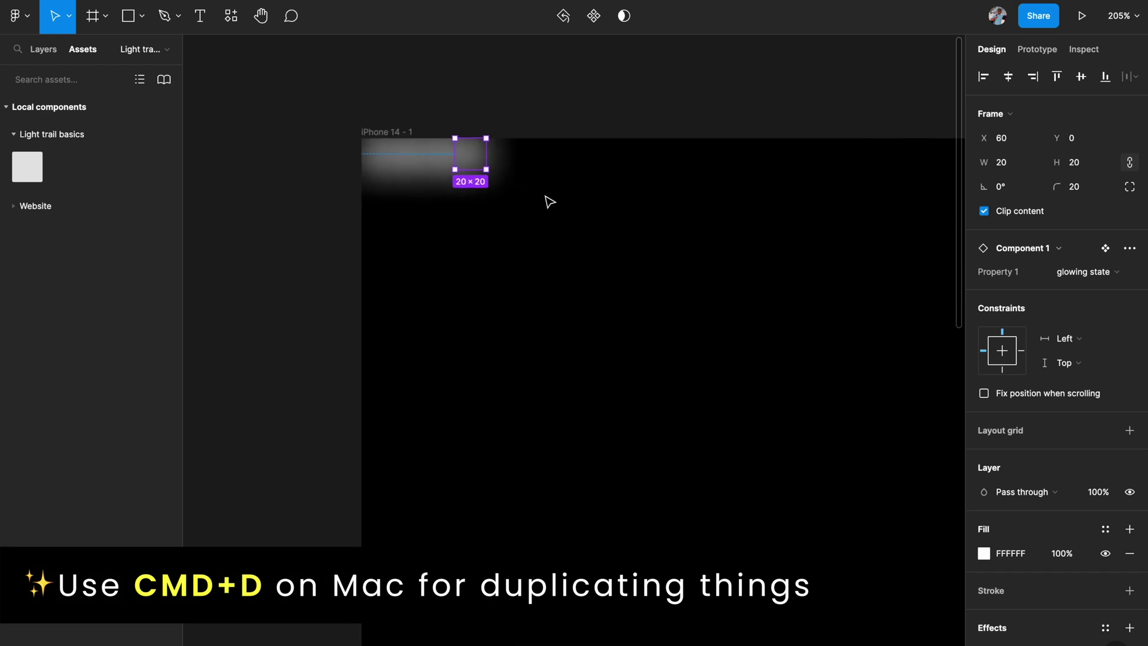
{"action": "key", "text": "super+d"}
{"action": "key", "text": "super+d"}
{"action": "key", "text": "super+d"}
{"action": "key", "text": "super+d"}
{"action": "key", "text": "super+d"}
{"action": "key", "text": "super+d"}
{"action": "key", "text": "super+d"}
{"action": "key", "text": "super+d"}
{"action": "key", "text": "super+d"}
{"action": "key", "text": "super+d"}
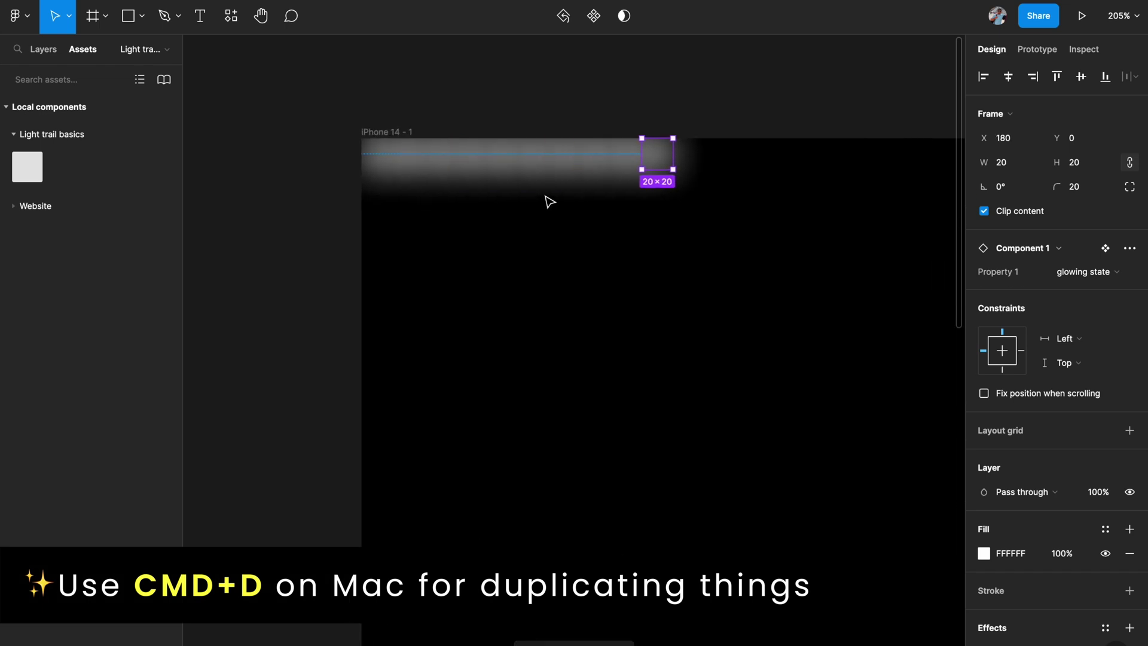
{"action": "scroll", "coordinate": [550, 201], "scroll_direction": "down", "scroll_amount": 2}
{"action": "scroll", "coordinate": [550, 202], "scroll_direction": "right", "scroll_amount": 1}
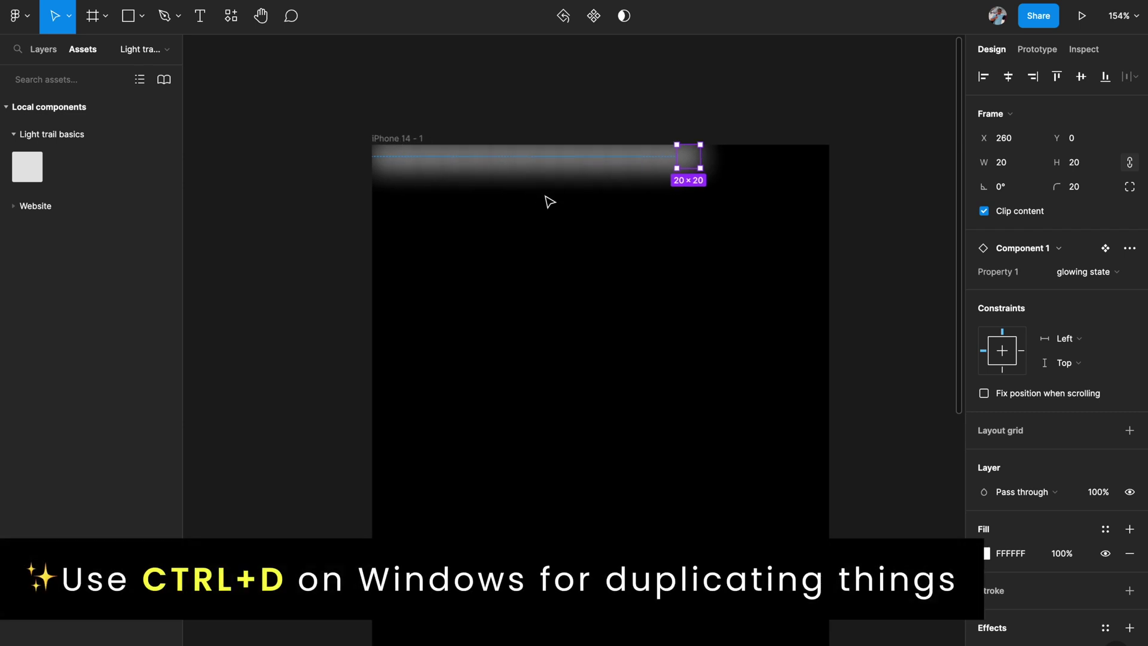
{"action": "key", "text": "super+d"}
{"action": "key", "text": "super+d"}
{"action": "key", "text": "super+d"}
{"action": "key", "text": "super+d"}
{"action": "key", "text": "super+d"}
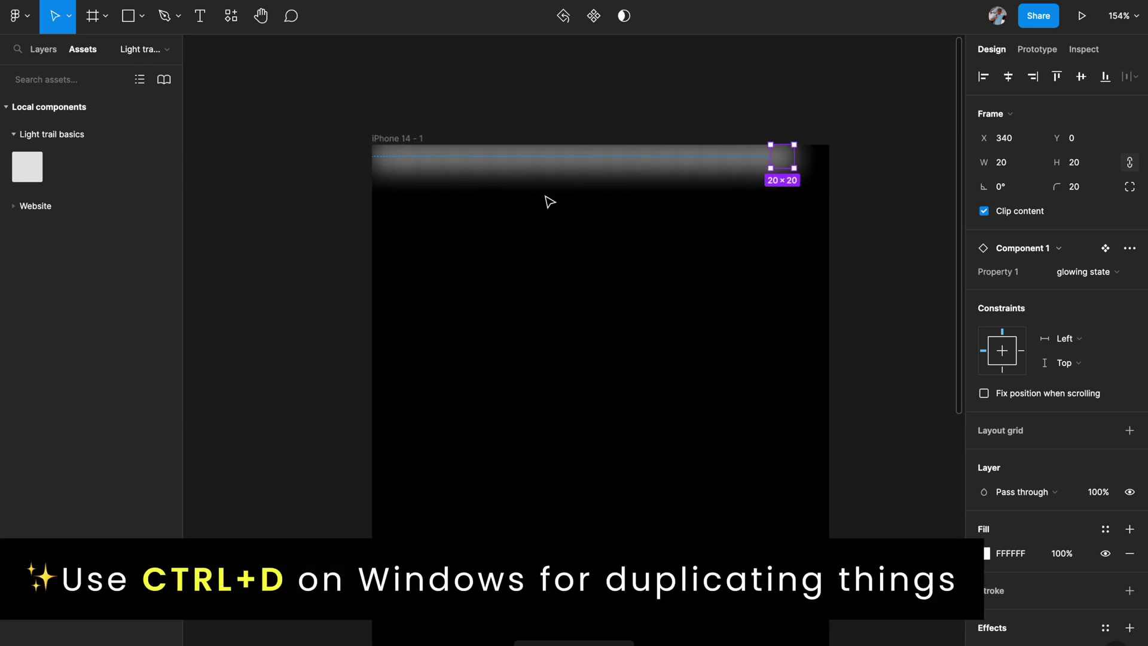
{"action": "key", "text": "super+d"}
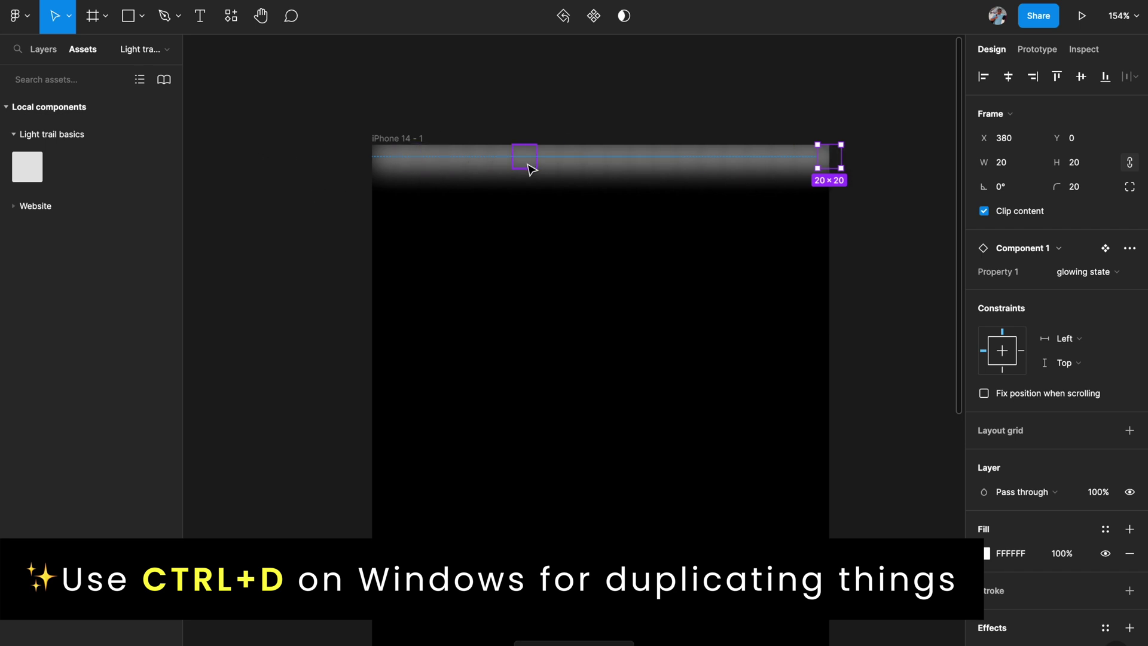
{"action": "left_click", "coordinate": [768, 103]}
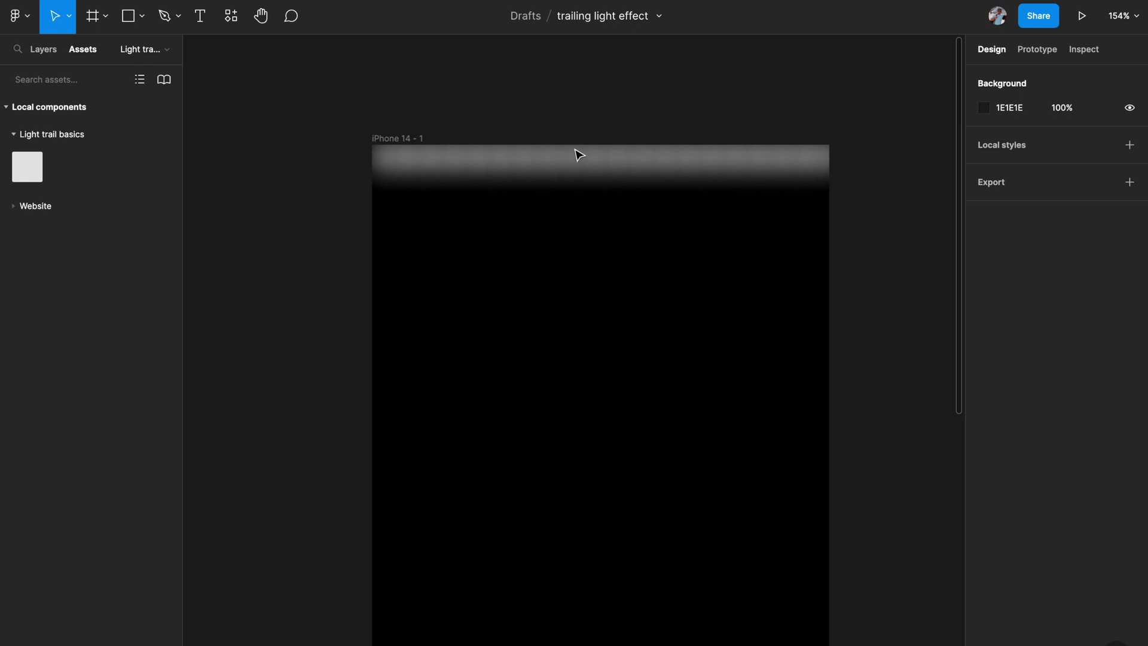
Step: Select the whole row of glowing instances and duplicate it directly below at Y 20
{"action": "left_click_drag", "start_coordinate": [351, 170], "coordinate": [784, 187]}
{"action": "scroll", "coordinate": [784, 188], "scroll_direction": "up", "scroll_amount": 3}
{"action": "scroll", "coordinate": [783, 187], "scroll_direction": "left", "scroll_amount": 2}
{"action": "scroll", "coordinate": [781, 183], "scroll_direction": "down", "scroll_amount": 1}
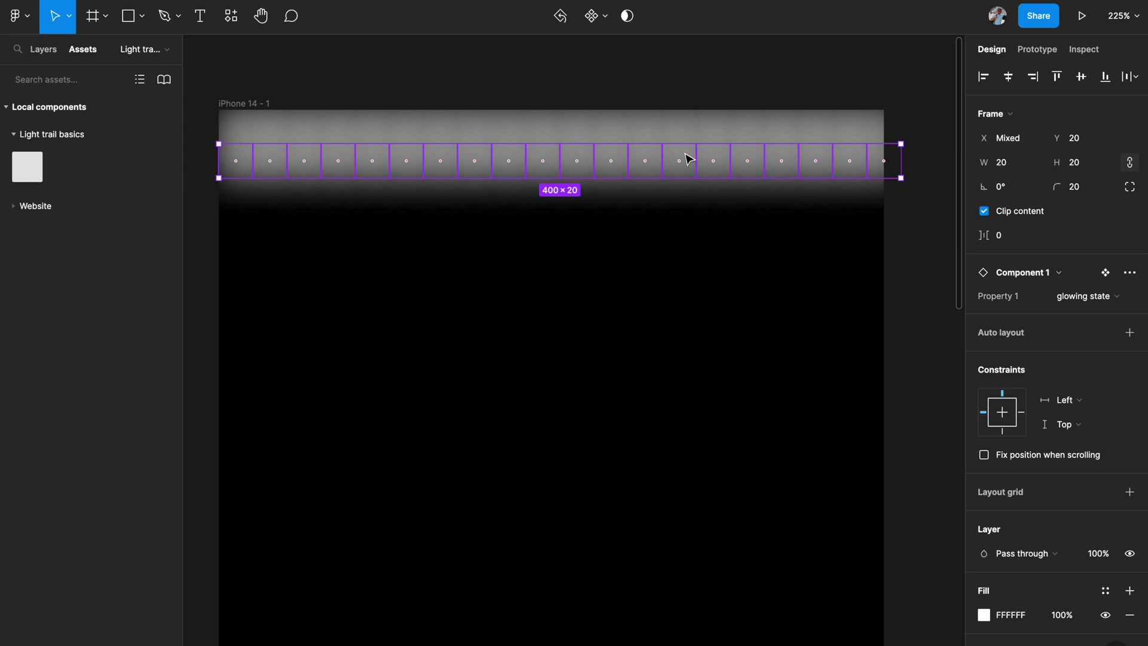
{"action": "scroll", "coordinate": [615, 142], "scroll_direction": "down", "scroll_amount": 3}
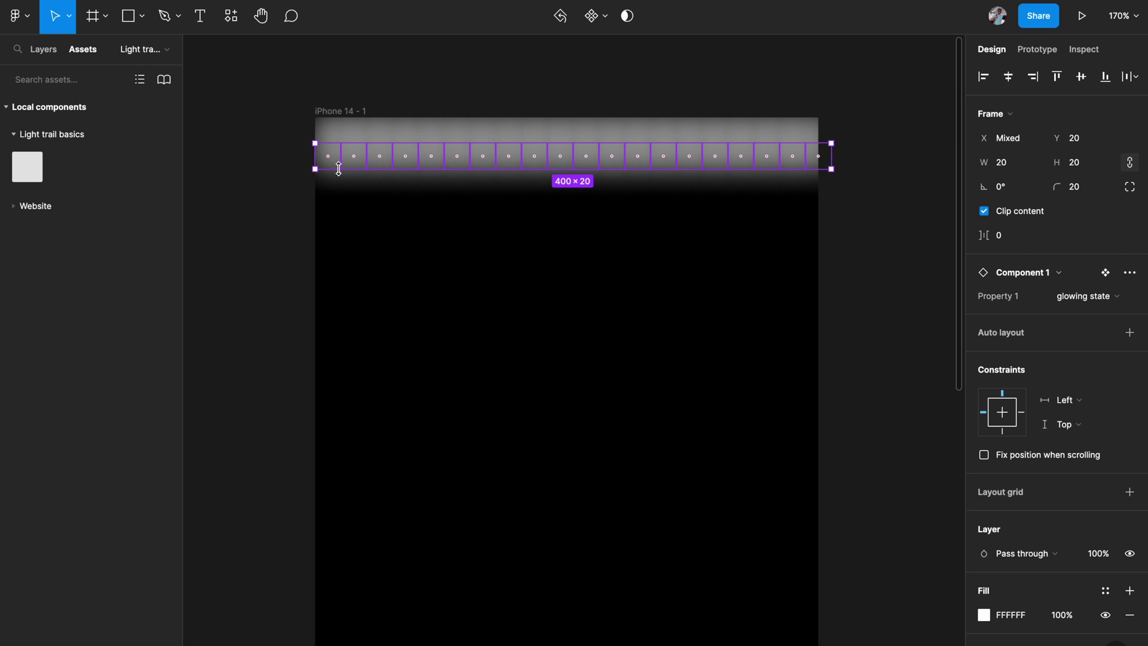
{"action": "scroll", "coordinate": [355, 169], "scroll_direction": "down", "scroll_amount": 3}
{"action": "scroll", "coordinate": [387, 182], "scroll_direction": "up", "scroll_amount": 2}
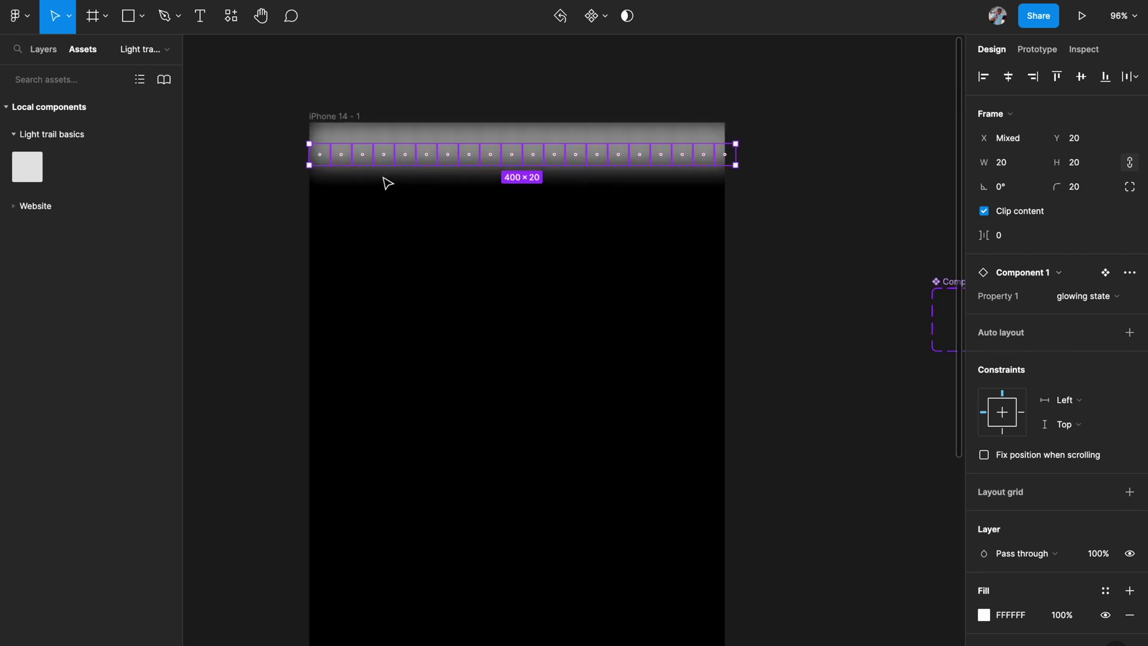
Step: Duplicate the row of glowing instances downward at 20 px spacing until the rows fill the iPhone 14 frame, ending at Y 840
{"action": "left_click", "coordinate": [362, 218]}
{"action": "left_click_drag", "start_coordinate": [263, 167], "coordinate": [730, 159]}
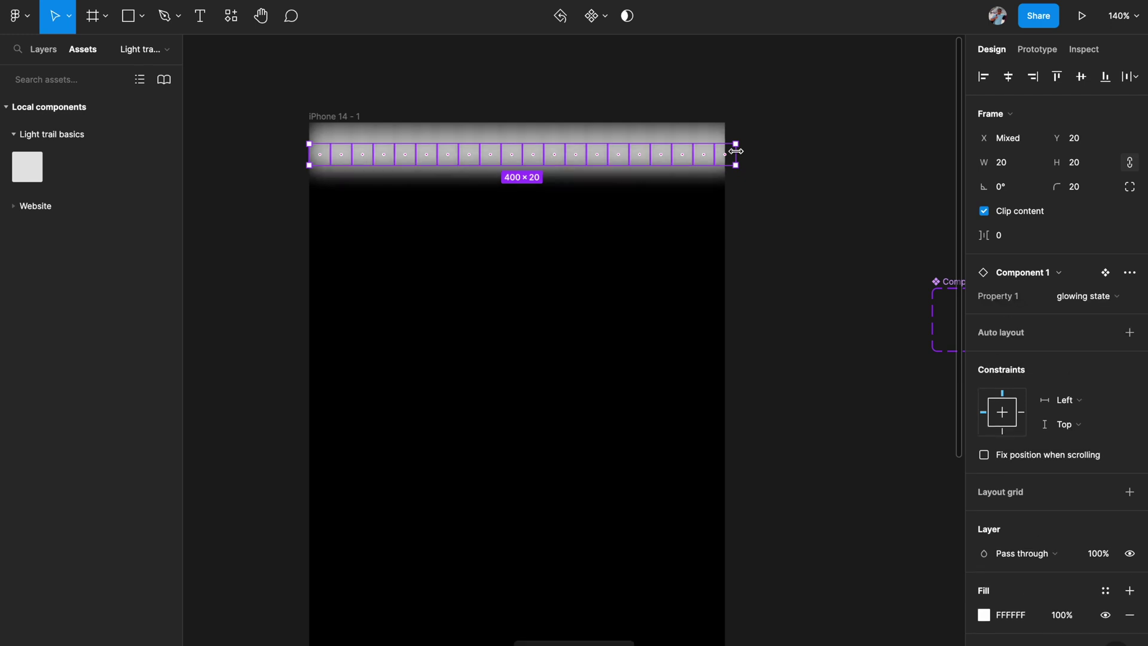
{"action": "key", "text": "shift+Down"}
{"action": "key", "text": "shift+Down"}
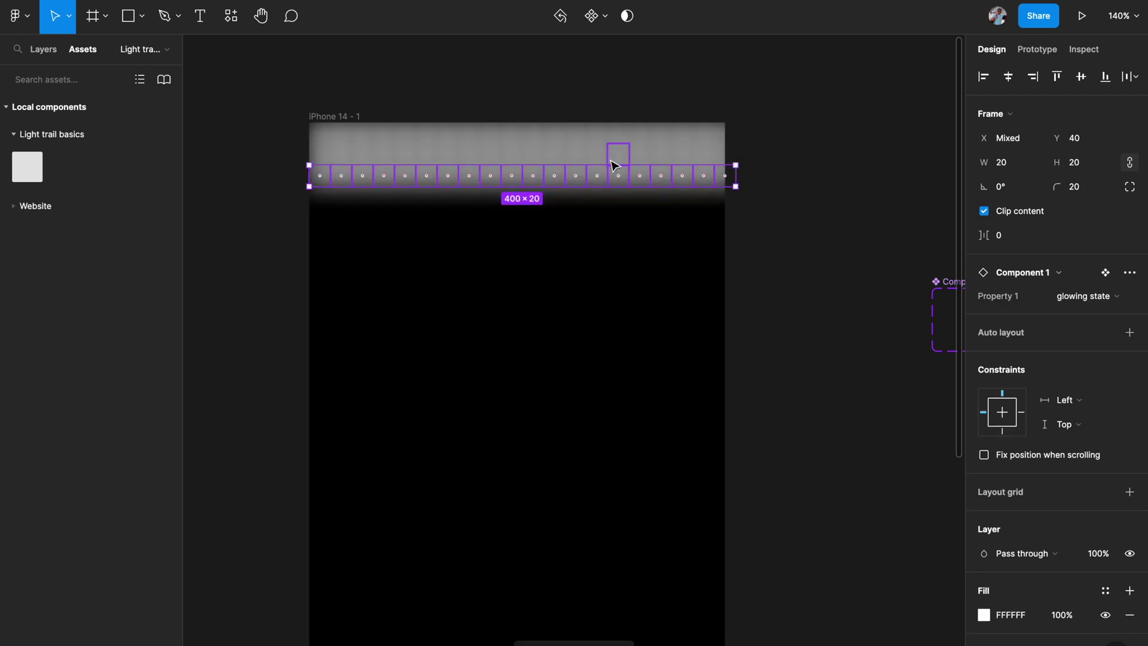
{"action": "key", "text": "shift+Down"}
{"action": "key", "text": "shift+Down"}
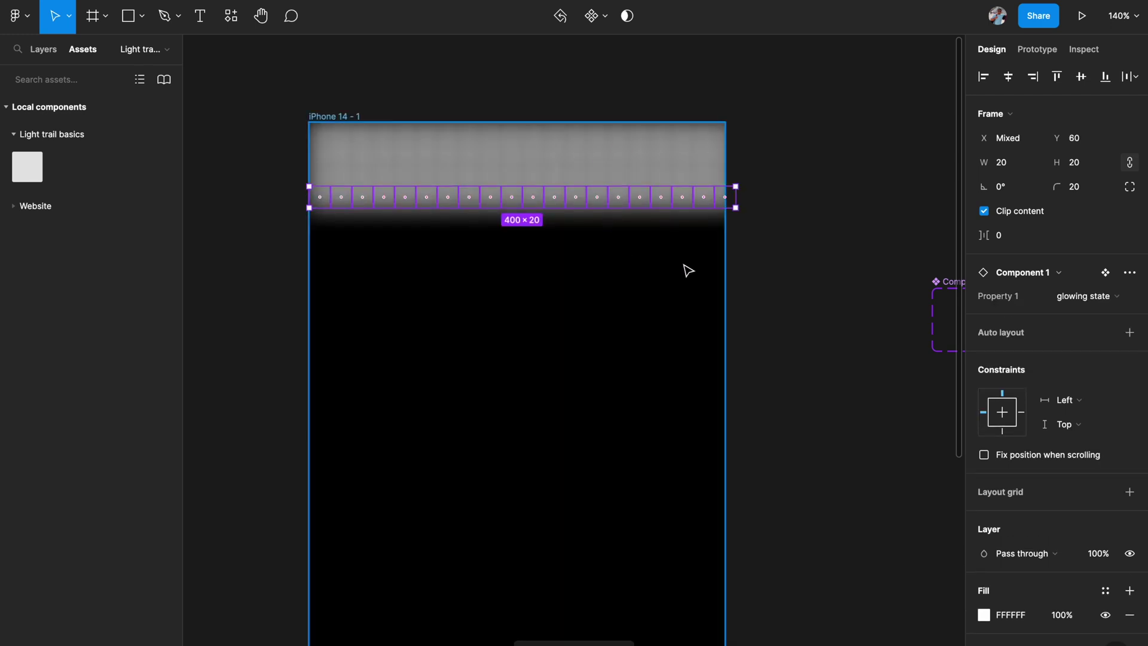
{"action": "key", "text": "shift+Down"}
{"action": "key", "text": "shift+Down"}
{"action": "scroll", "coordinate": [832, 306], "scroll_direction": "down", "scroll_amount": 5, "text": "ctrl"}
{"action": "scroll", "coordinate": [840, 300], "scroll_direction": "down", "scroll_amount": 2}
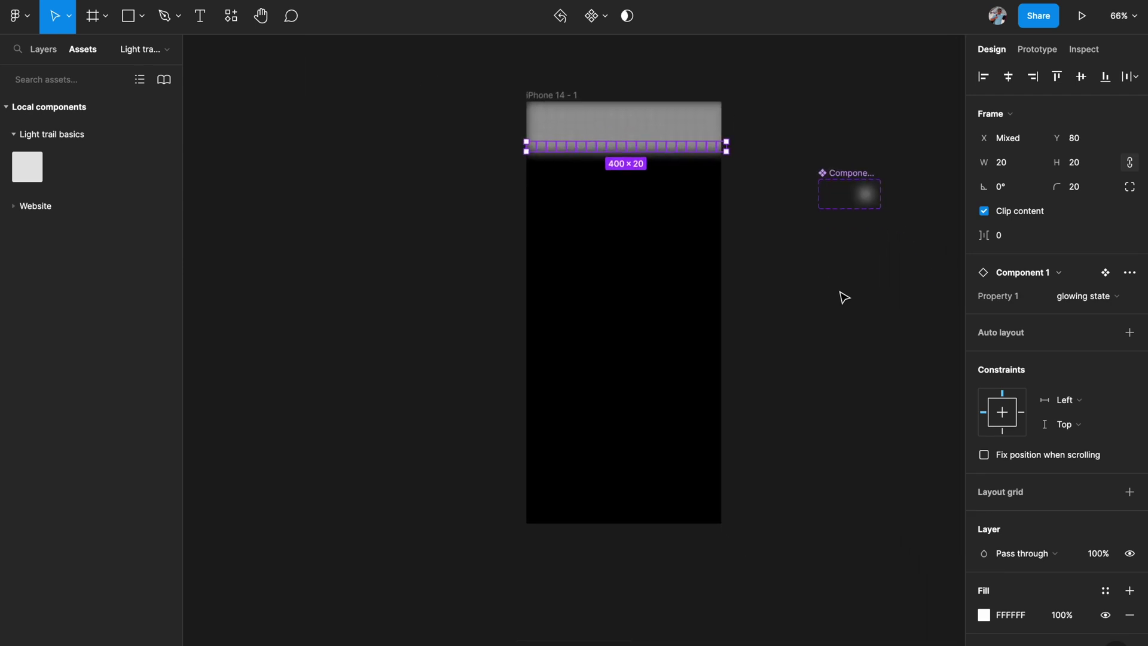
{"action": "key", "text": "shift+Down"}
{"action": "key", "text": "shift+Down"}
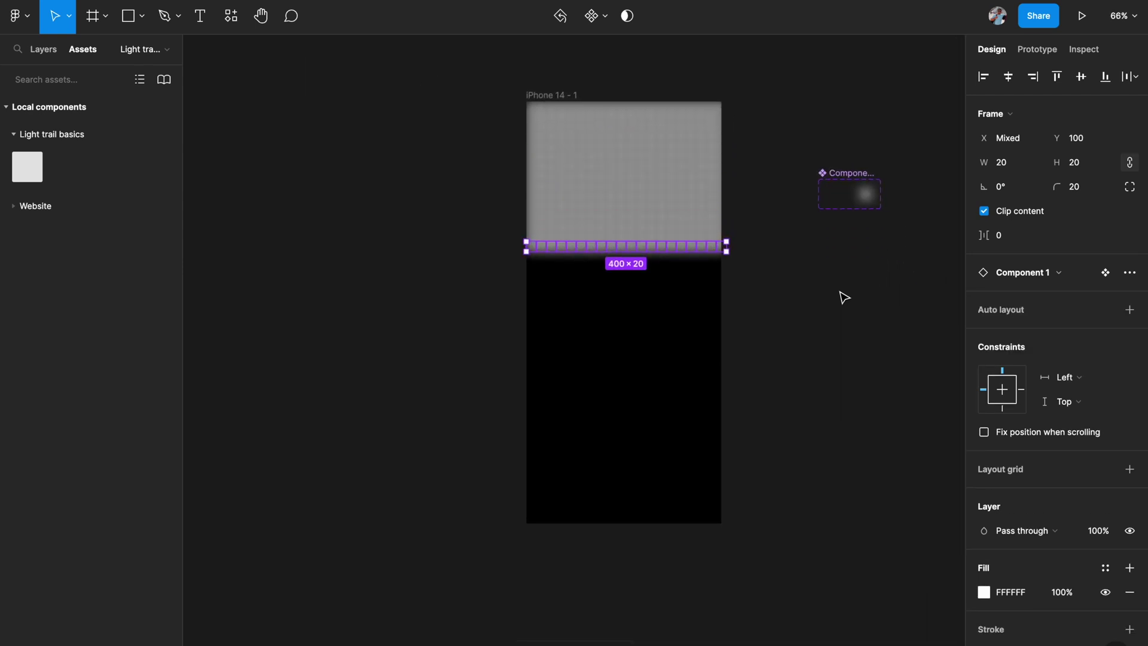
{"action": "key", "text": "shift+Down"}
{"action": "key", "text": "shift+Down"}
{"action": "key", "text": "shift+Down"}
{"action": "key", "text": "shift+Down"}
{"action": "key", "text": "shift+Down"}
{"action": "key", "text": "shift+Down"}
{"action": "key", "text": "shift+Down"}
{"action": "key", "text": "shift+Down"}
{"action": "key", "text": "shift+Down"}
{"action": "key", "text": "shift+Down"}
{"action": "key", "text": "shift+Down"}
{"action": "key", "text": "shift+Down"}
{"action": "key", "text": "shift+Down"}
{"action": "key", "text": "shift+Down"}
{"action": "key", "text": "shift+Down"}
{"action": "key", "text": "shift+Down"}
{"action": "key", "text": "shift+Down"}
{"action": "key", "text": "shift+Down"}
{"action": "key", "text": "shift+Down"}
{"action": "key", "text": "shift+Down"}
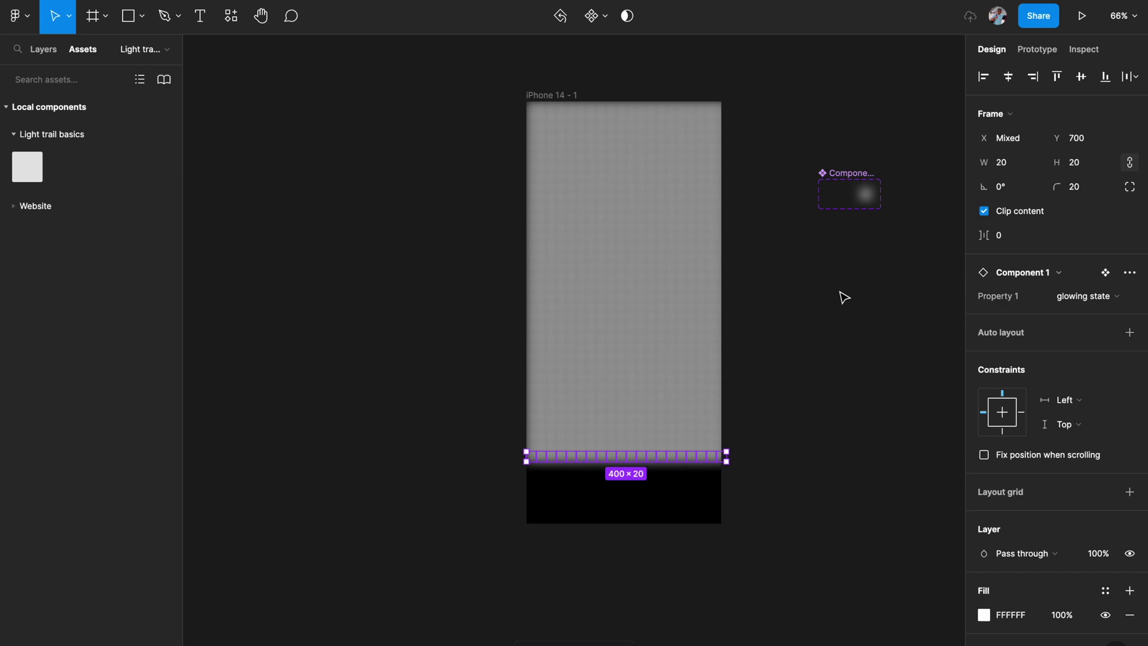
{"action": "key", "text": "shift+Down"}
{"action": "key", "text": "shift+Down"}
{"action": "key", "text": "shift+Down"}
{"action": "key", "text": "shift+Down"}
{"action": "key", "text": "shift+Down"}
{"action": "key", "text": "shift+Down"}
{"action": "key", "text": "shift+Down"}
{"action": "key", "text": "shift+Down"}
{"action": "key", "text": "shift+Down"}
{"action": "key", "text": "shift+Down"}
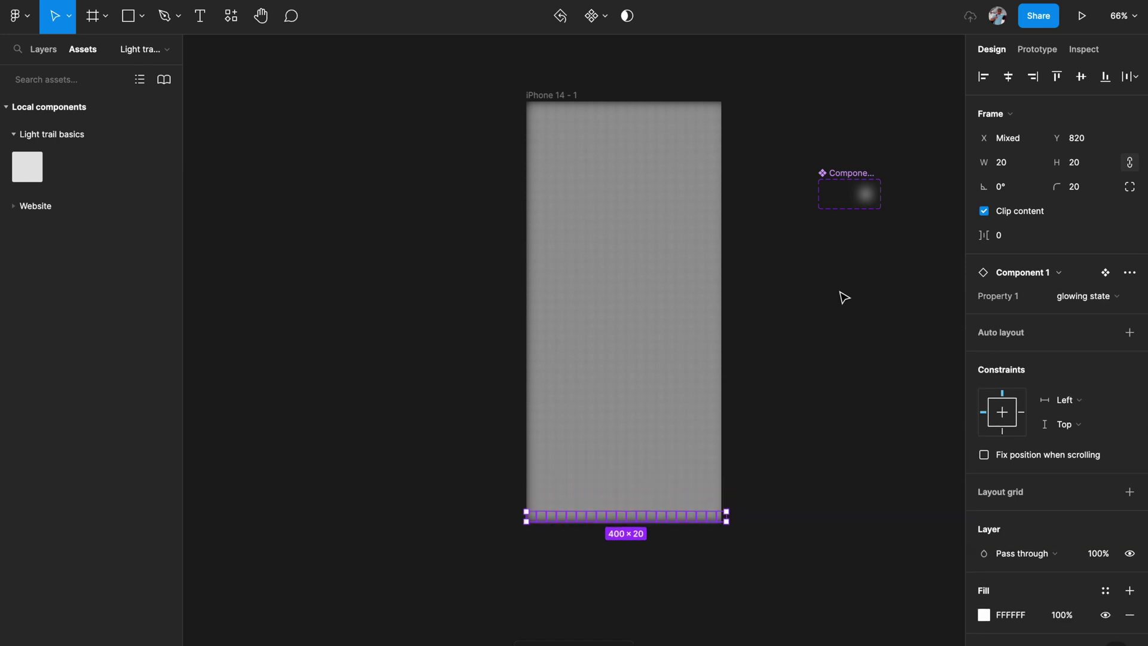
{"action": "key", "text": "shift+Down"}
{"action": "key", "text": "shift+Down"}
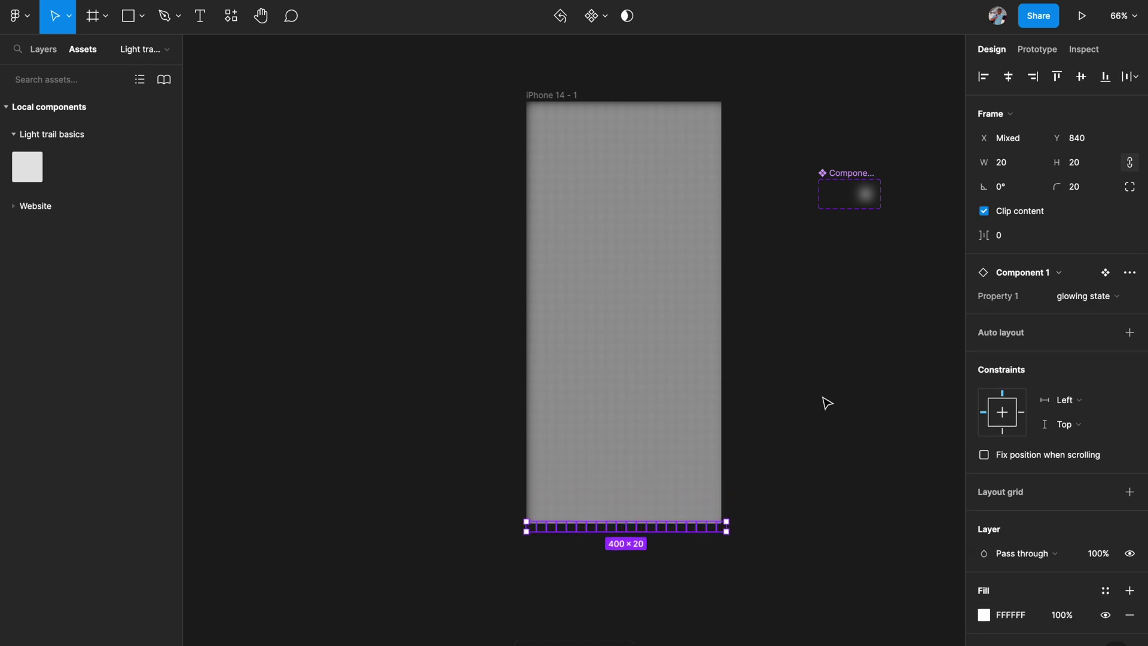
{"action": "left_click", "coordinate": [827, 403]}
Step: Select all component instances inside the iPhone 14 frame and switch their Property 1 to dim state
{"action": "scroll", "coordinate": [827, 403], "scroll_direction": "down", "scroll_amount": 2}
{"action": "scroll", "coordinate": [827, 404], "scroll_direction": "right", "scroll_amount": 2}
{"action": "left_click", "coordinate": [559, 180]}
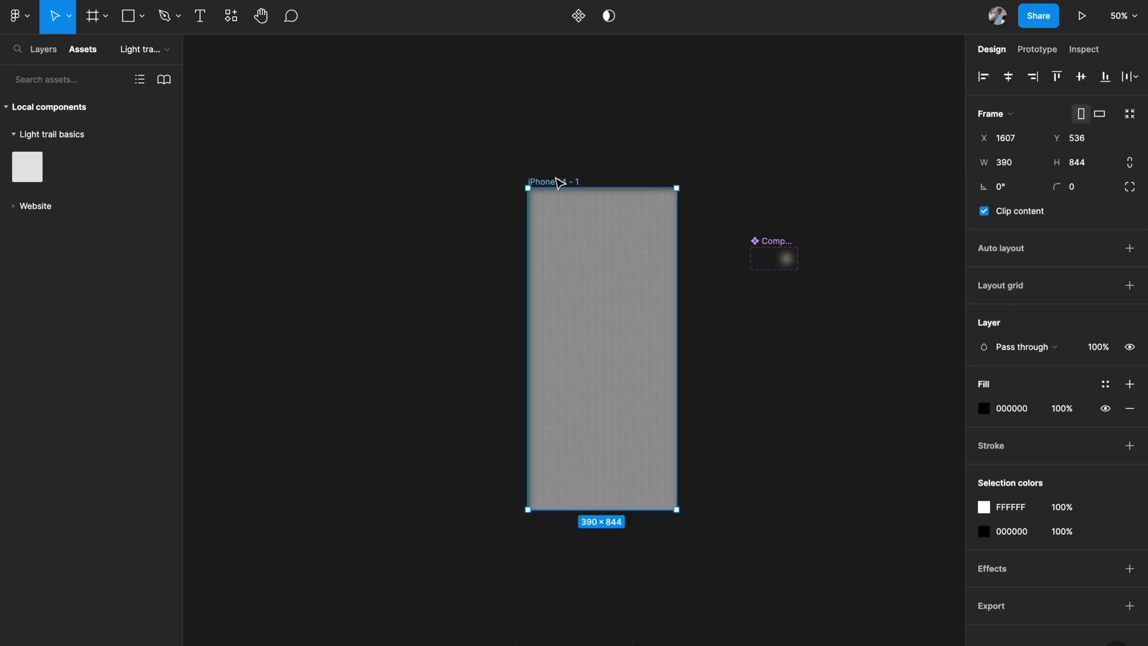
{"action": "scroll", "coordinate": [559, 179], "scroll_direction": "up", "scroll_amount": 3}
{"action": "scroll", "coordinate": [559, 179], "scroll_direction": "up", "scroll_amount": 1}
{"action": "scroll", "coordinate": [558, 179], "scroll_direction": "left", "scroll_amount": 1}
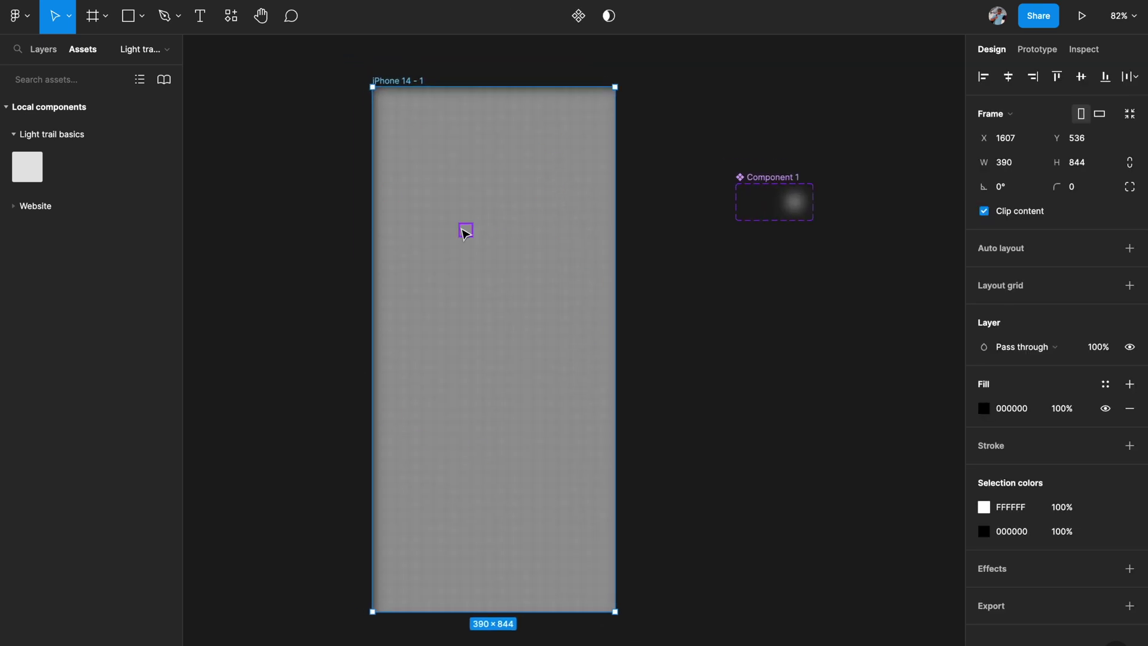
{"action": "left_click", "coordinate": [38, 53]}
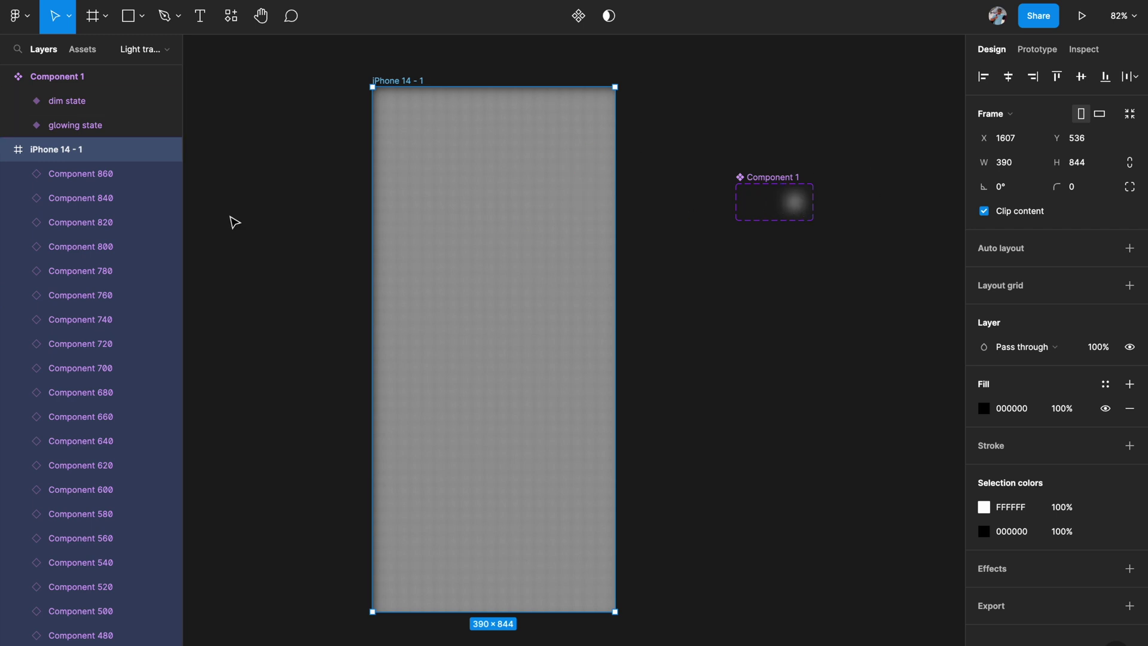
{"action": "left_click", "coordinate": [105, 181]}
{"action": "scroll", "coordinate": [105, 181], "scroll_direction": "down", "scroll_amount": 15}
{"action": "key", "text": "ctrl+a"}
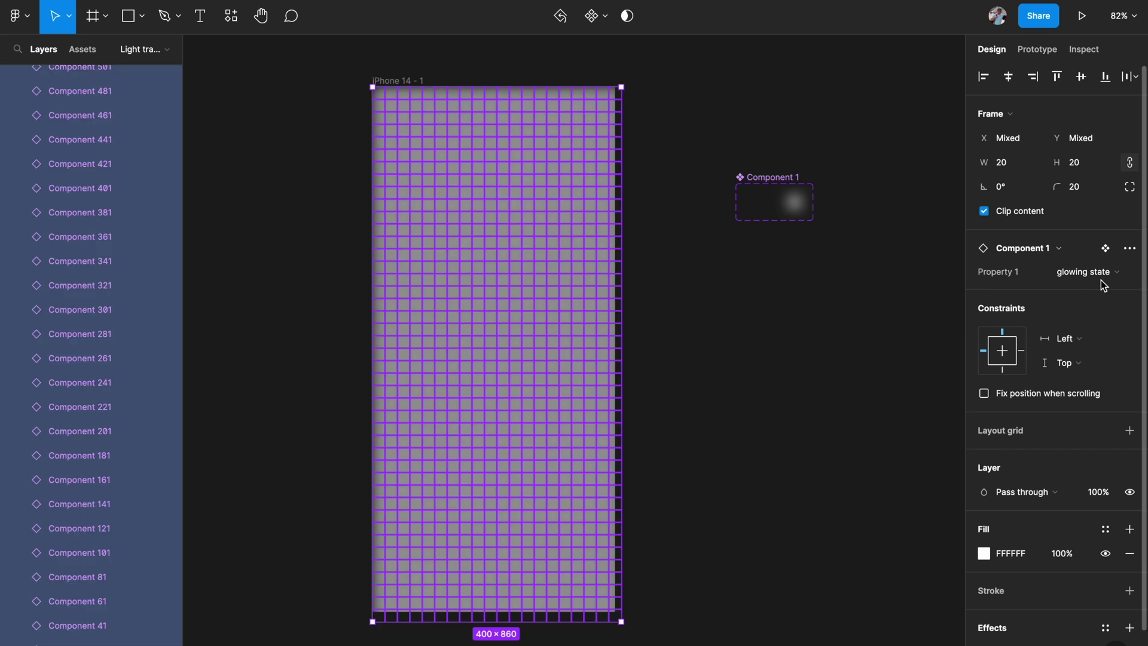
{"action": "left_click", "coordinate": [1077, 277]}
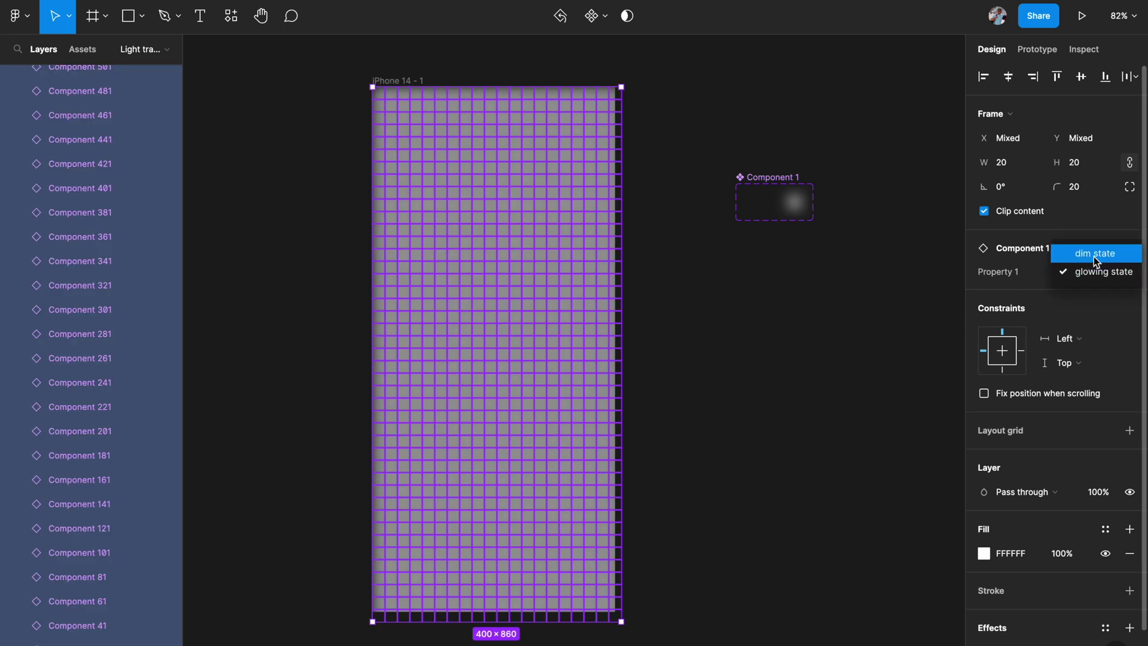
{"action": "left_click", "coordinate": [1093, 256]}
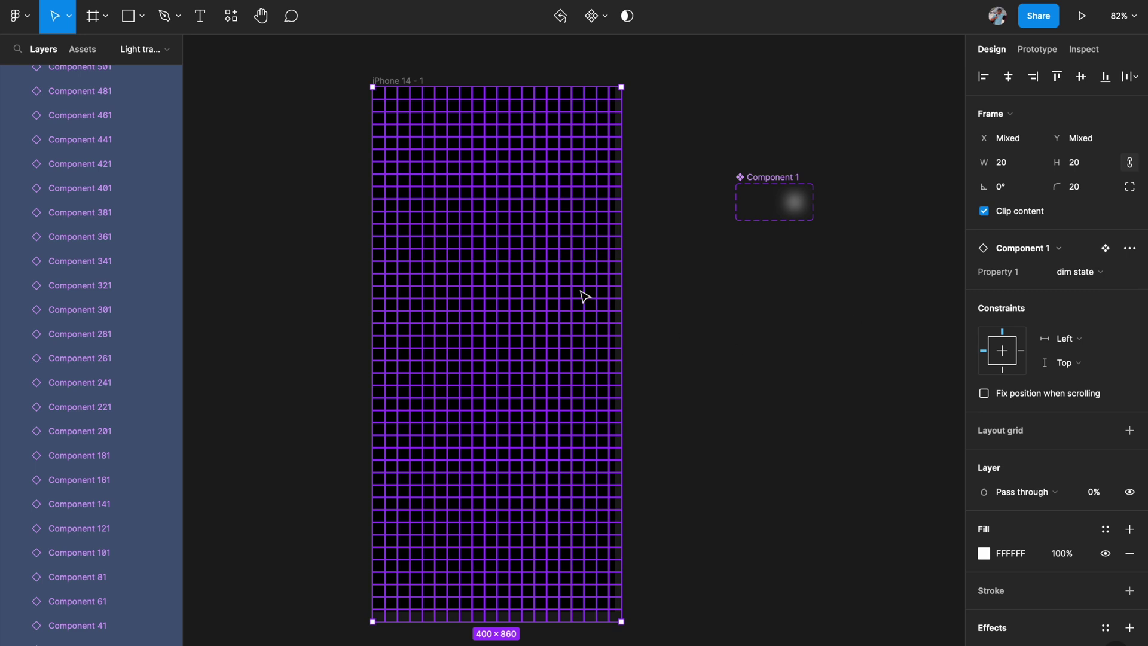
{"action": "left_click", "coordinate": [306, 226]}
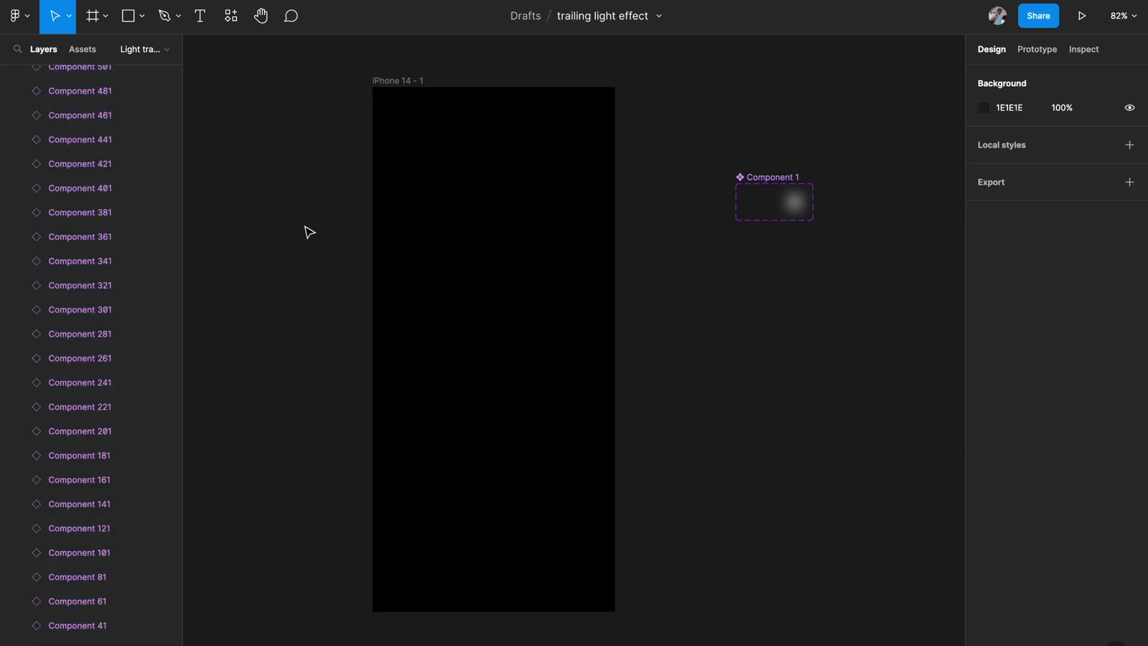
Step: Present the iPhone 14 frame as a prototype to examine the light trail
{"action": "left_click", "coordinate": [391, 78]}
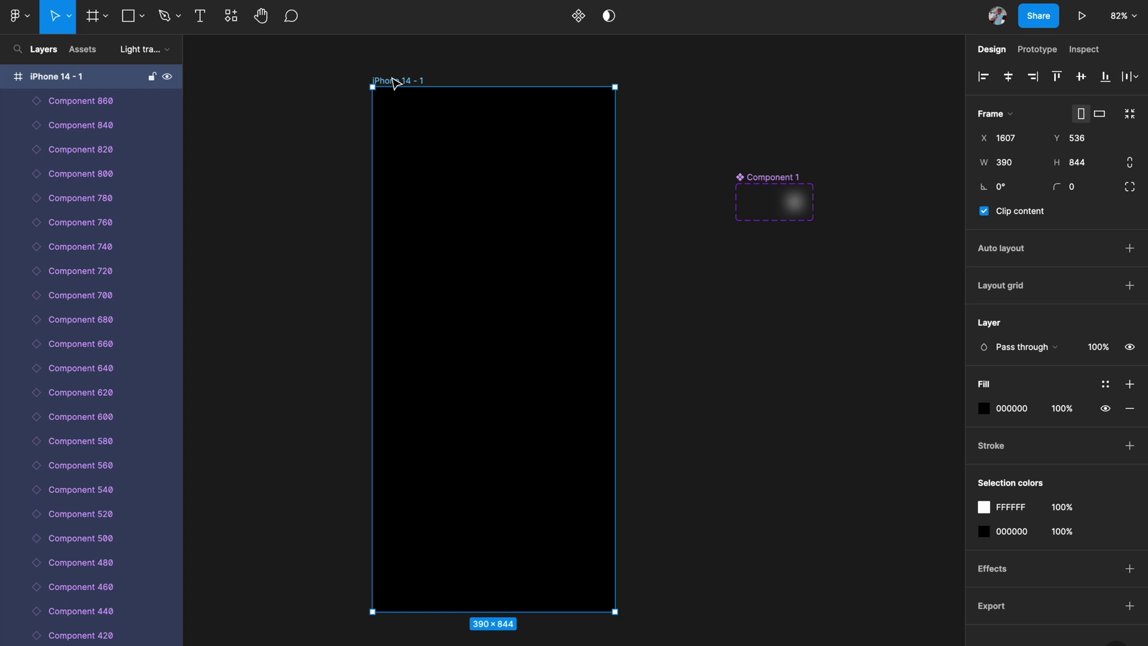
{"action": "left_click", "coordinate": [1083, 21]}
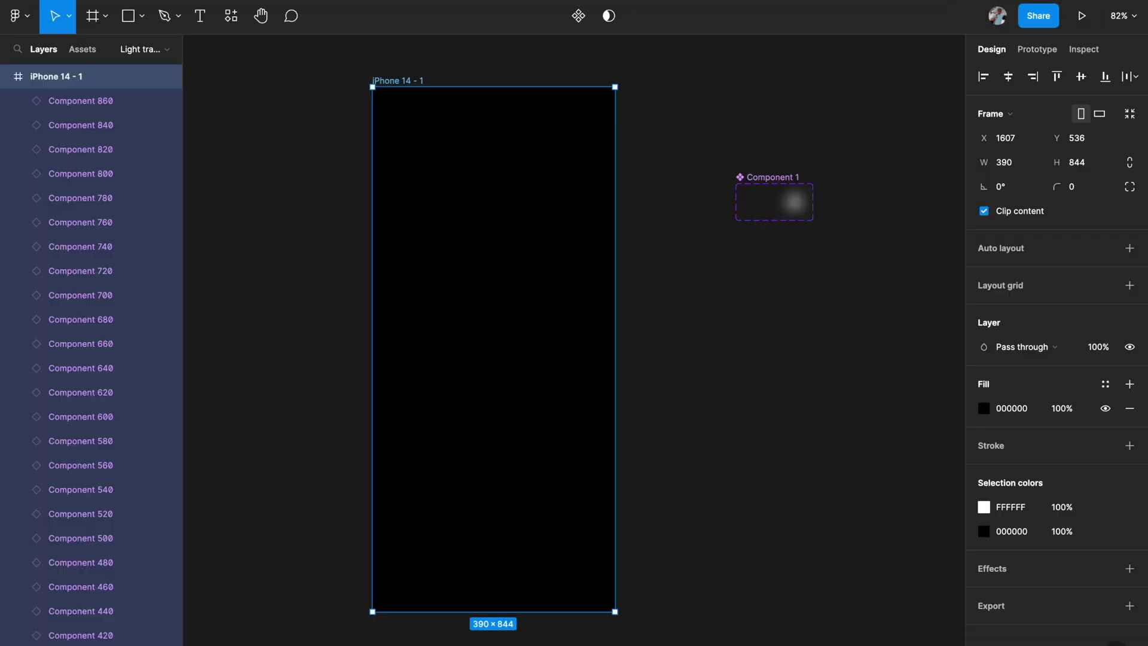
Step: Change the fill of both the glowing state and dim state variants of Component 1 to the yellow document color FFF50D
{"action": "scroll", "coordinate": [564, 172], "scroll_direction": "right", "scroll_amount": 5}
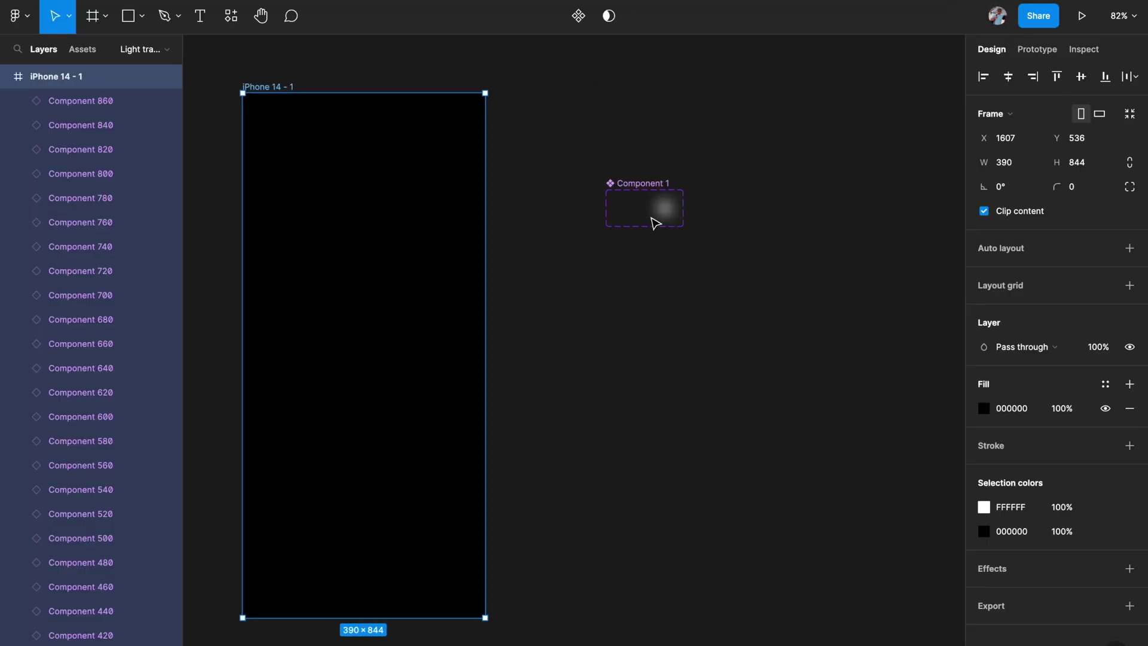
{"action": "left_click", "coordinate": [668, 213]}
{"action": "scroll", "coordinate": [968, 526], "scroll_direction": "down", "scroll_amount": 3}
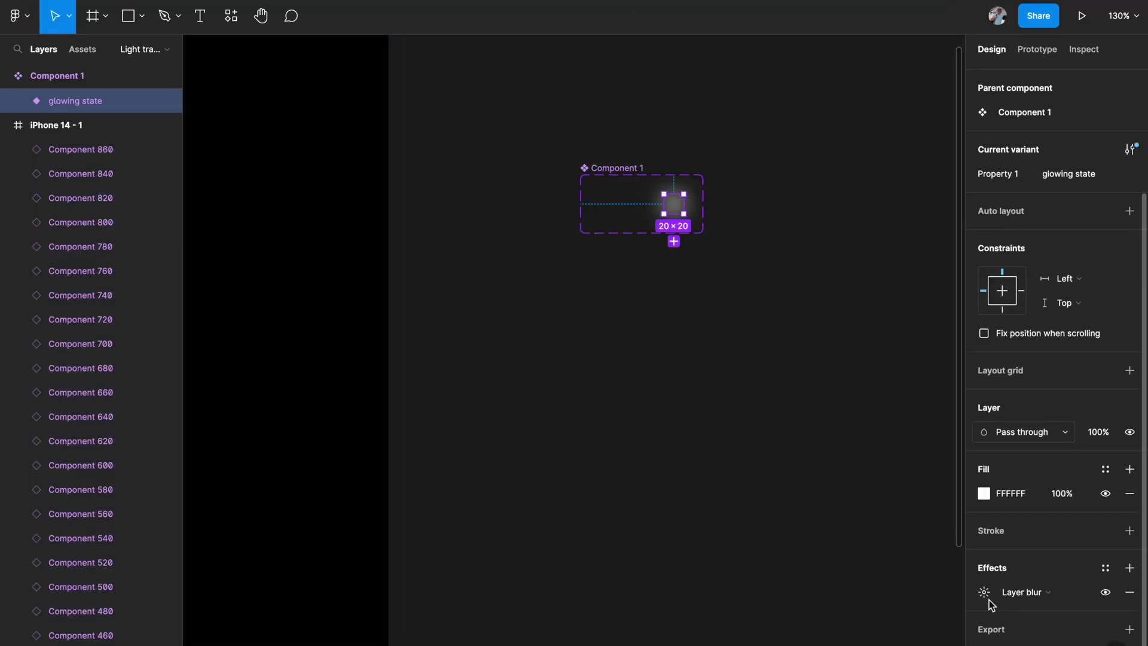
{"action": "left_click", "coordinate": [985, 494]}
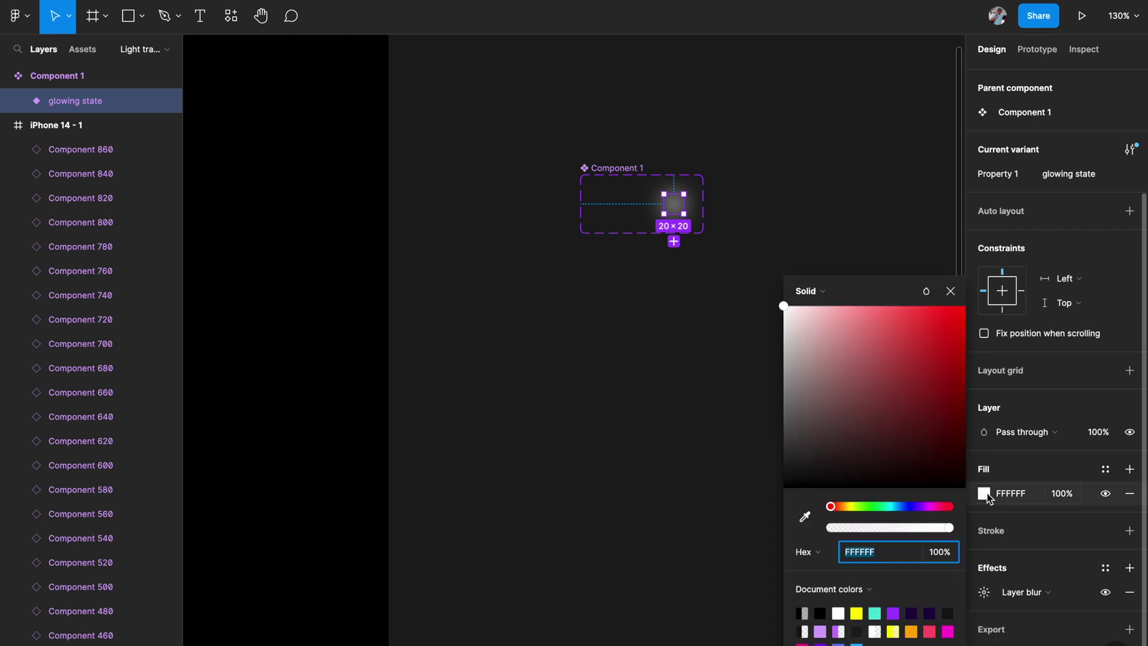
{"action": "left_click", "coordinate": [860, 613]}
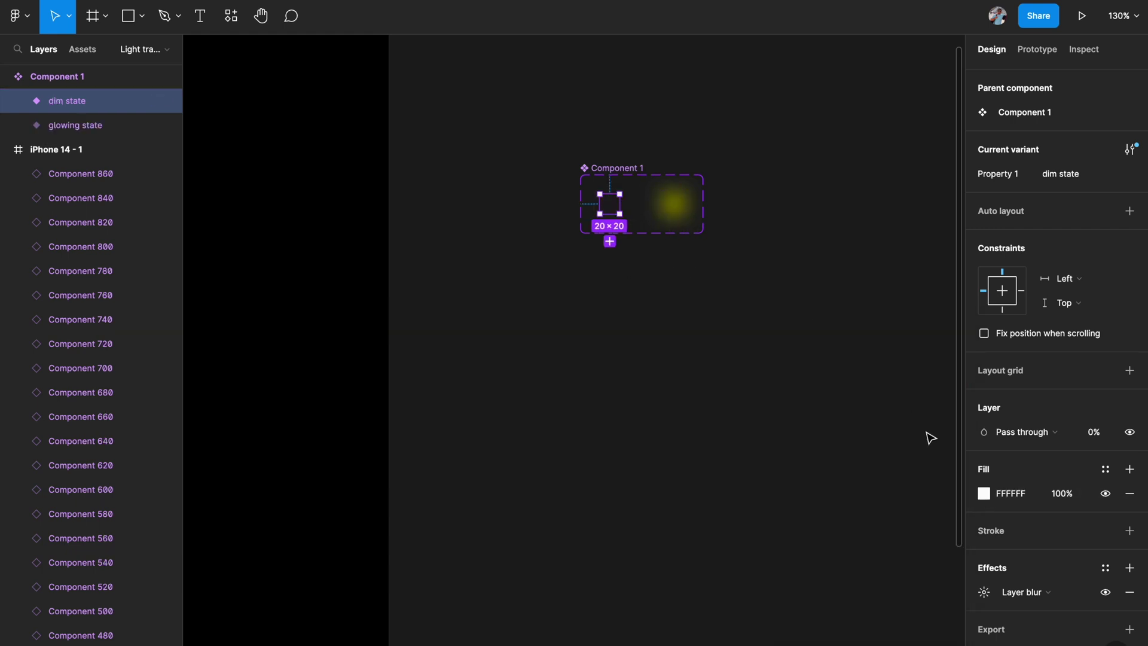
{"action": "left_click", "coordinate": [984, 494]}
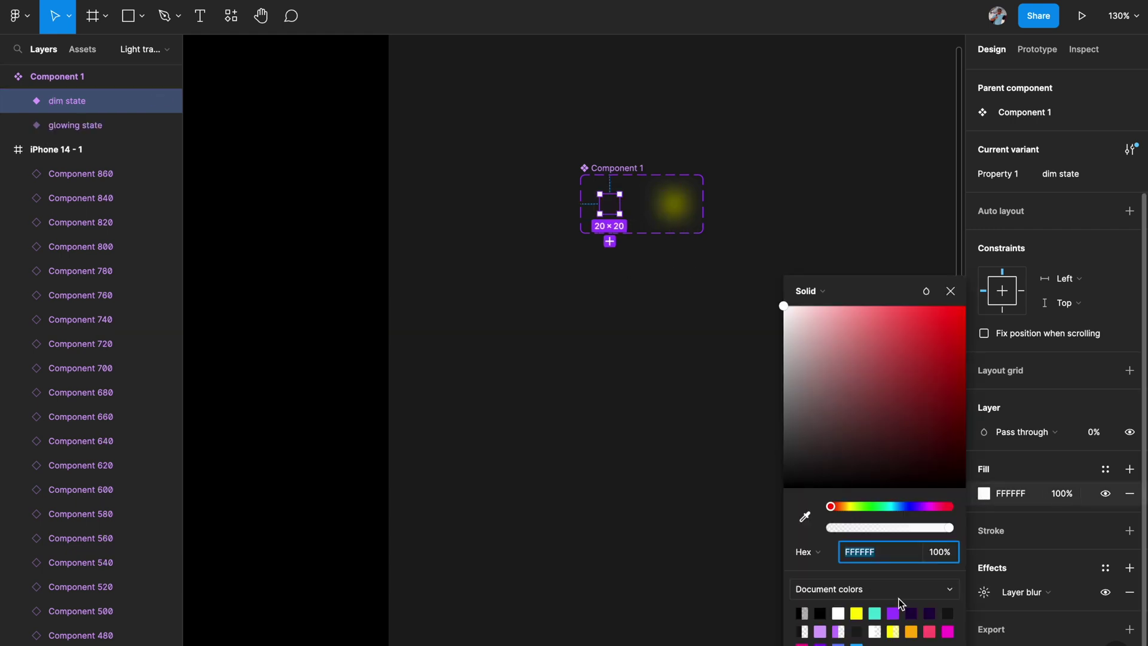
{"action": "left_click", "coordinate": [857, 613]}
{"action": "left_click", "coordinate": [743, 486]}
Step: Preview the prototype to examine the yellow light trail, then return to the design file
{"action": "key", "text": "super+alt+Return"}
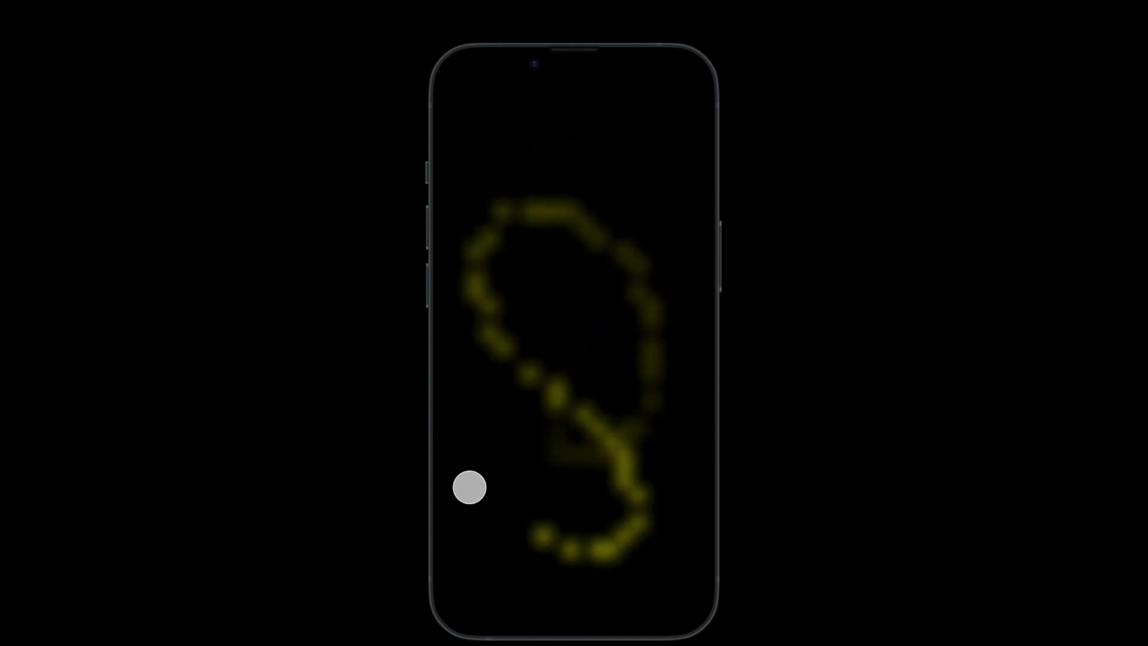
{"action": "key", "text": "super+w"}
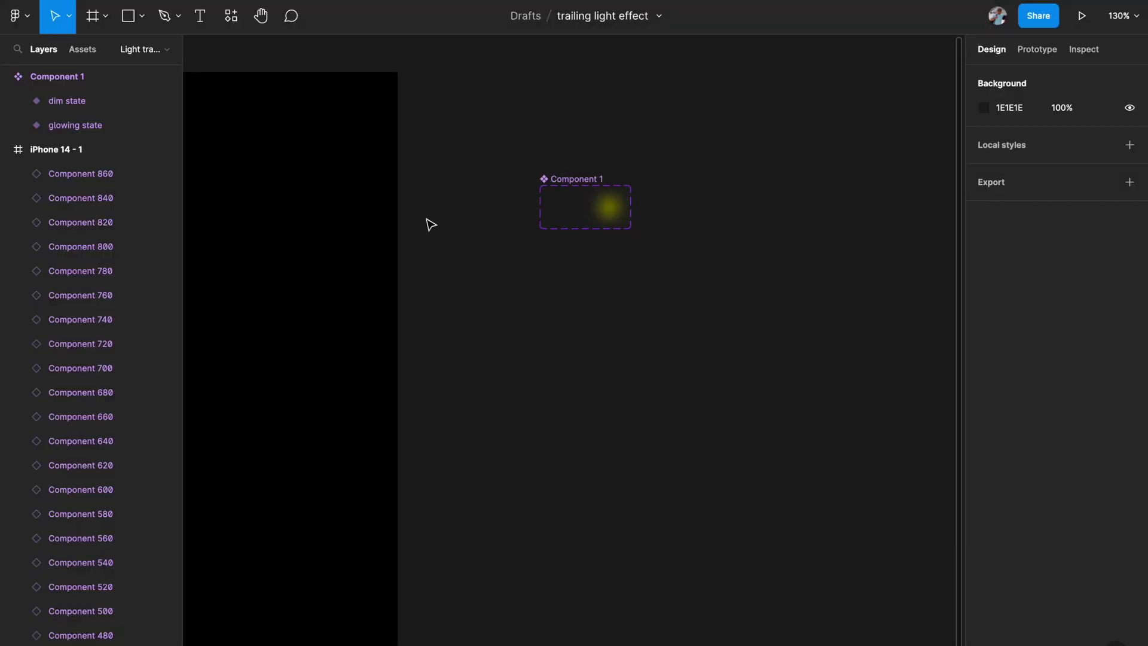
Step: Take the layer blur off the glowing state variant to get a sharp-edged yellow circle
{"action": "left_click", "coordinate": [613, 209]}
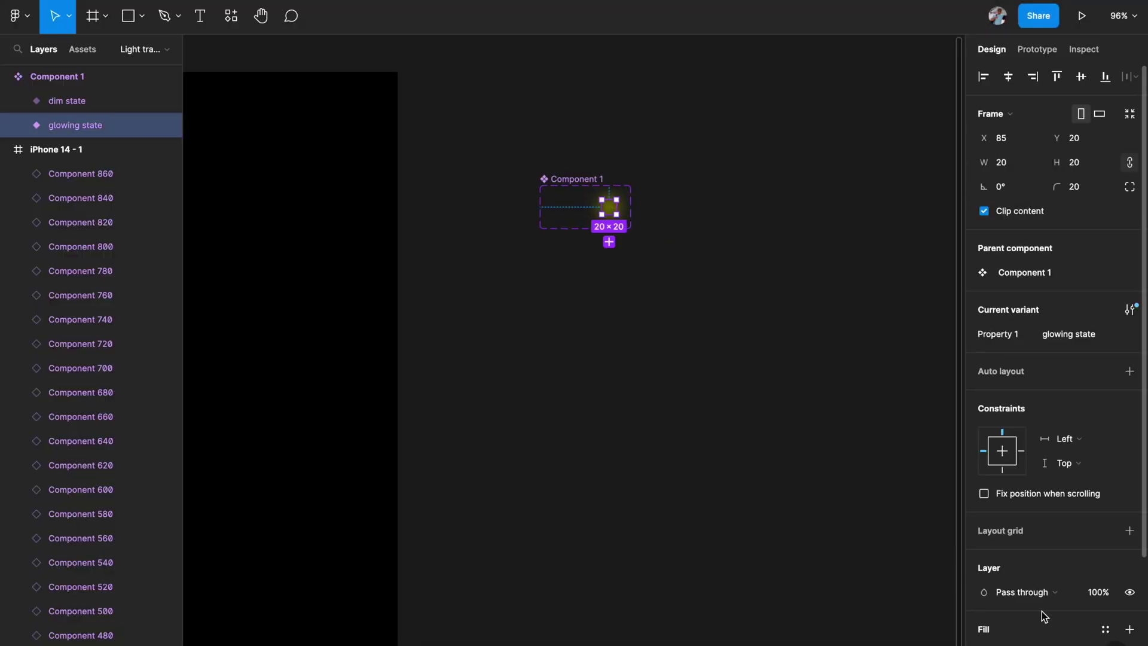
{"action": "scroll", "coordinate": [1041, 611], "scroll_direction": "down", "scroll_amount": 3}
{"action": "left_click", "coordinate": [983, 592]}
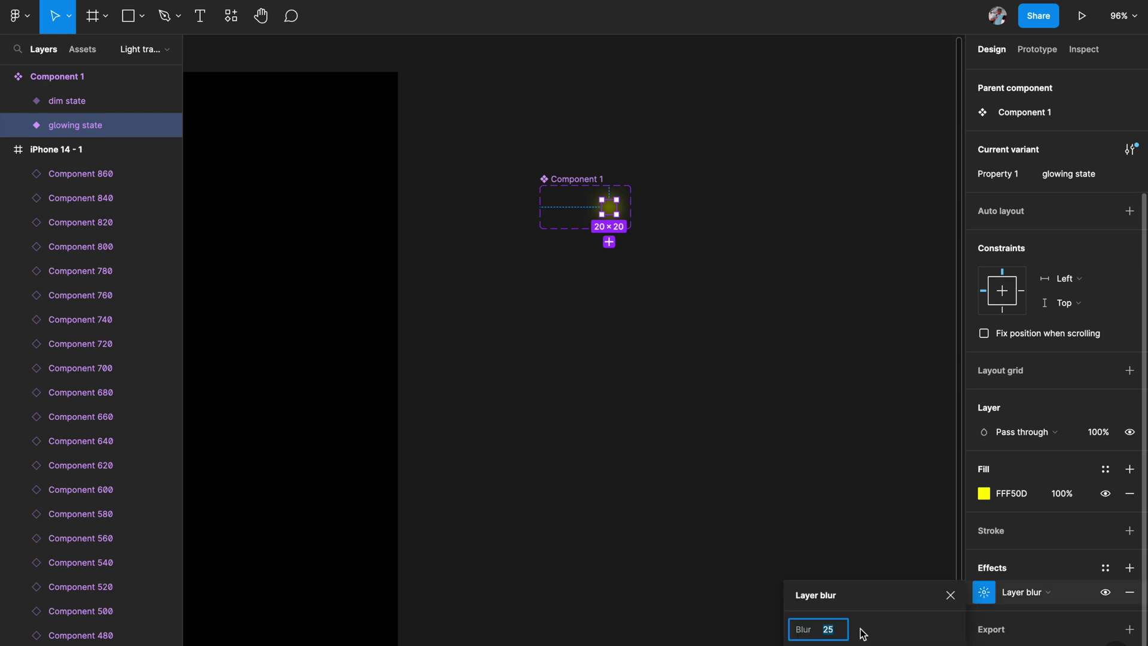
{"action": "type", "text": "35"}
{"action": "key", "text": "Return"}
{"action": "left_click", "coordinate": [548, 350]}
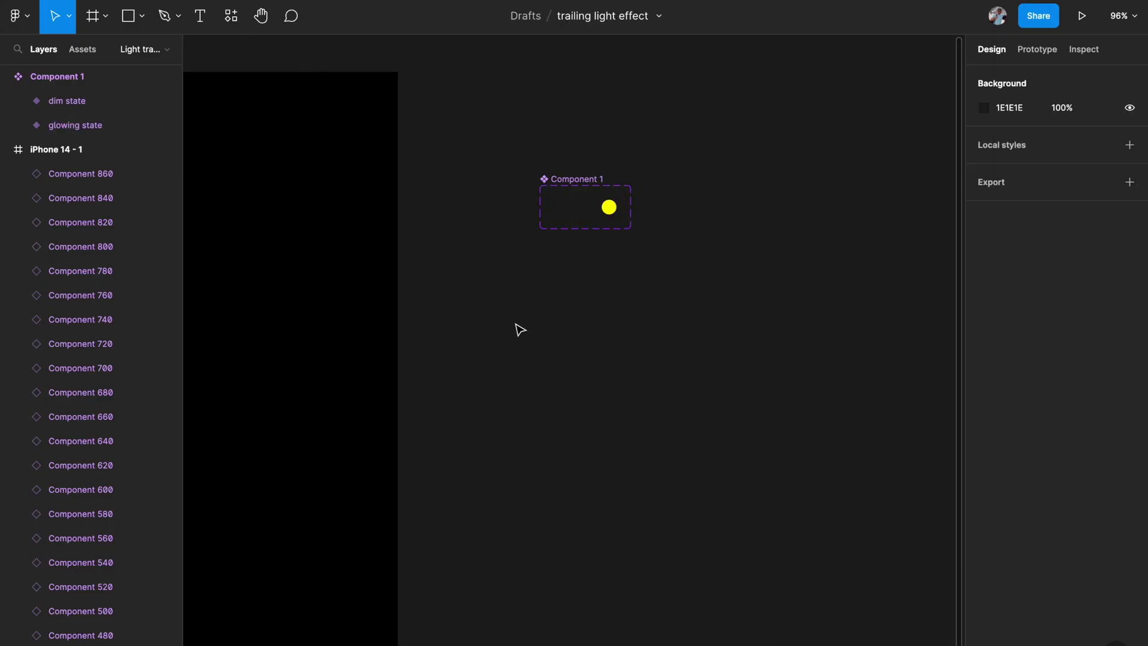
Step: Take the layer blur off the dim state variant of Component 1 as well
{"action": "left_click", "coordinate": [561, 207]}
{"action": "scroll", "coordinate": [1017, 613], "scroll_direction": "down", "scroll_amount": 3}
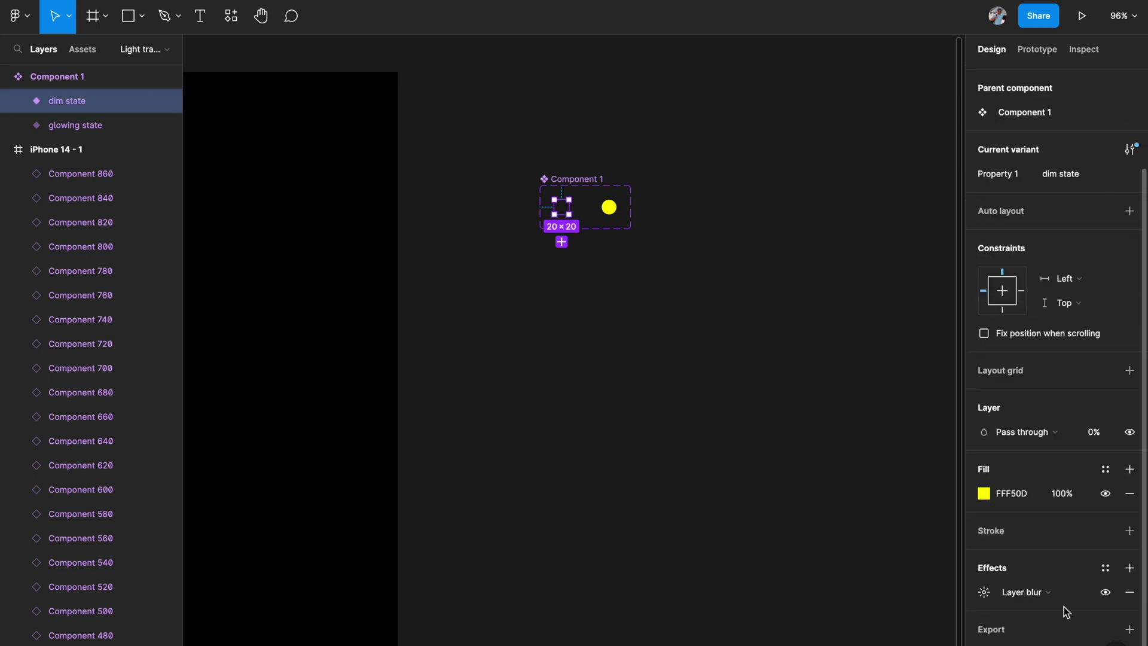
{"action": "left_click", "coordinate": [688, 339]}
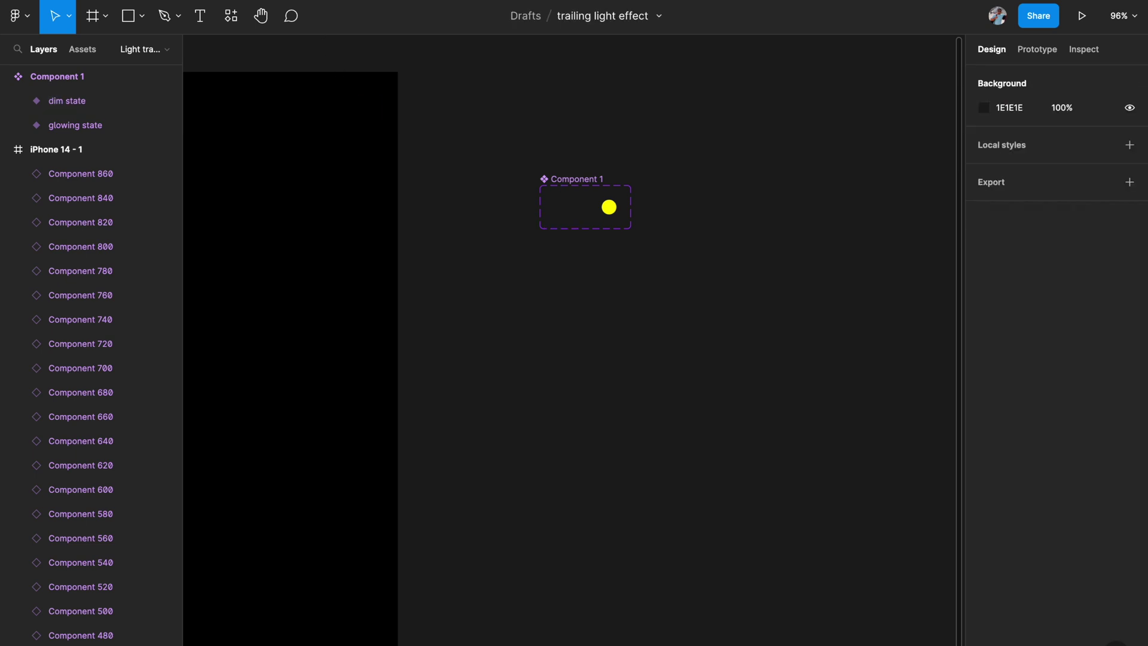
Step: Preview the prototype to examine the trail made of sharp yellow circles, then return to the design file
{"action": "key", "text": "super+alt+Return"}
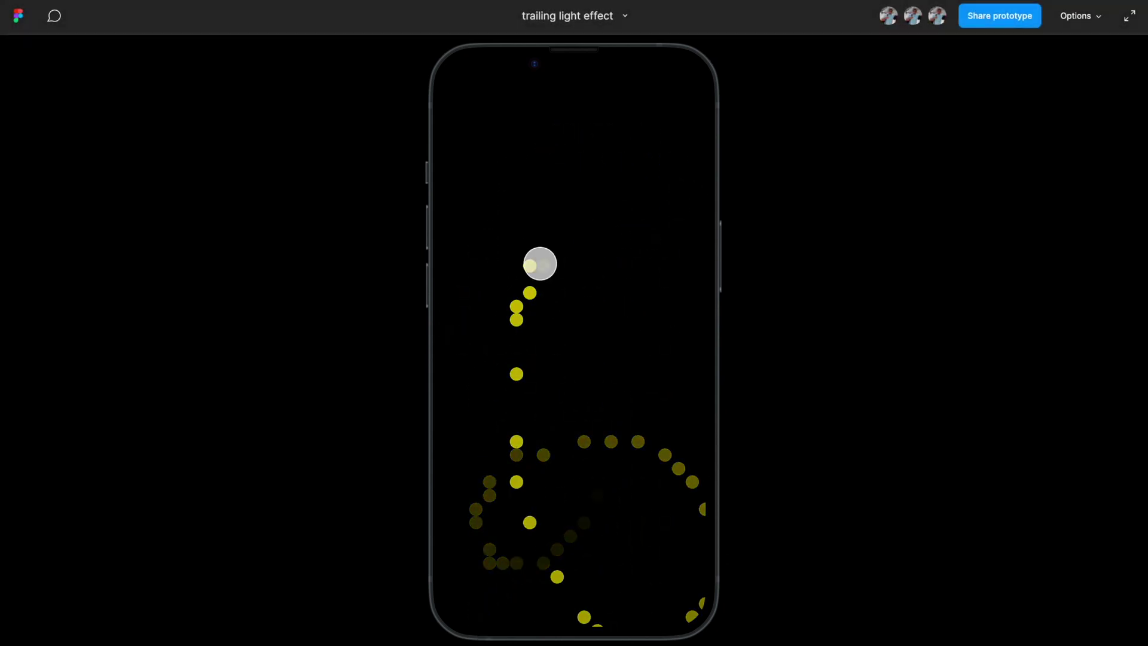
{"action": "key", "text": "super+w"}
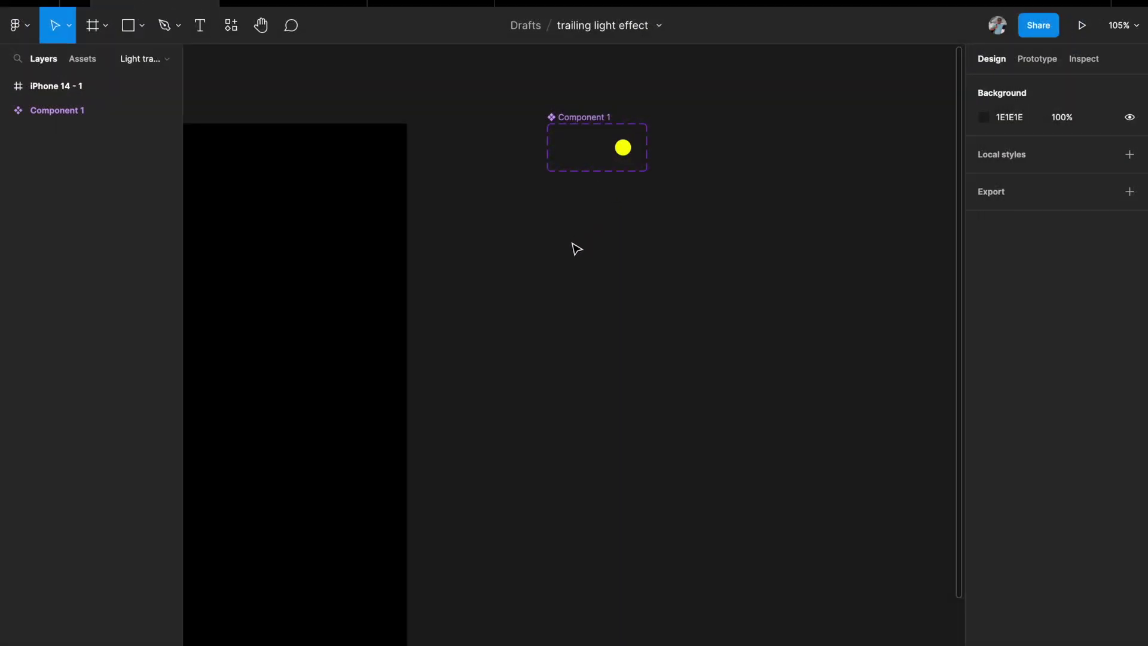
Step: Create a 20 × 20 frame below the component set and move it to X 2195, Y 659
{"action": "key", "text": "f"}
{"action": "left_click_drag", "start_coordinate": [557, 238], "coordinate": [578, 259]}
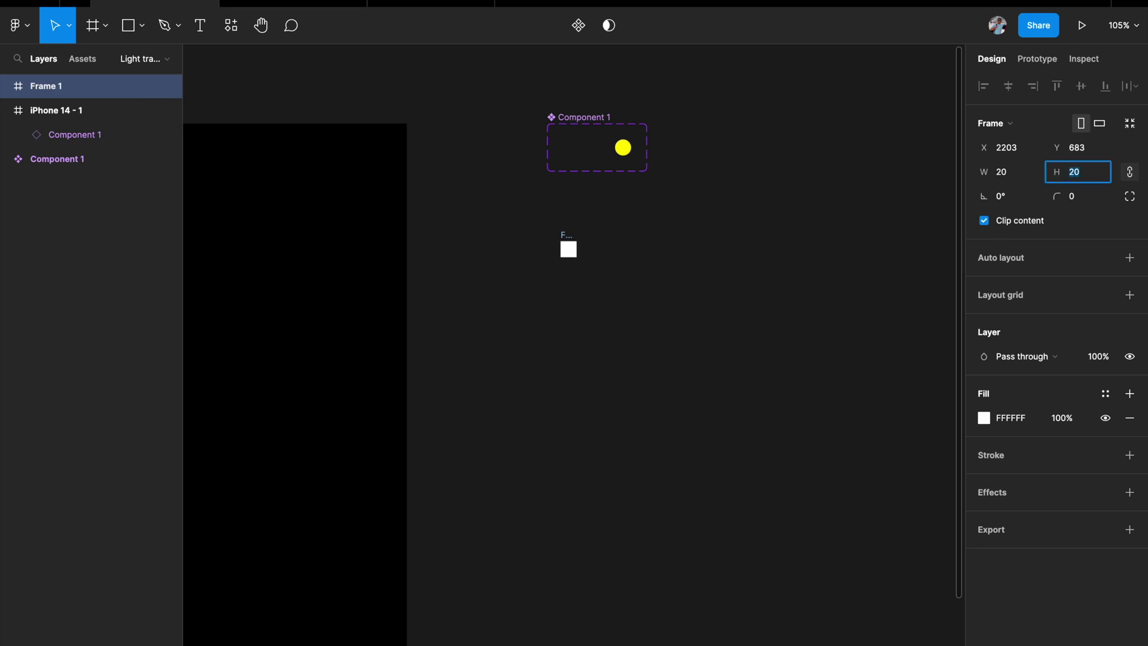
{"action": "left_click", "coordinate": [658, 213]}
{"action": "scroll", "coordinate": [575, 257], "scroll_direction": "up", "scroll_amount": 5}
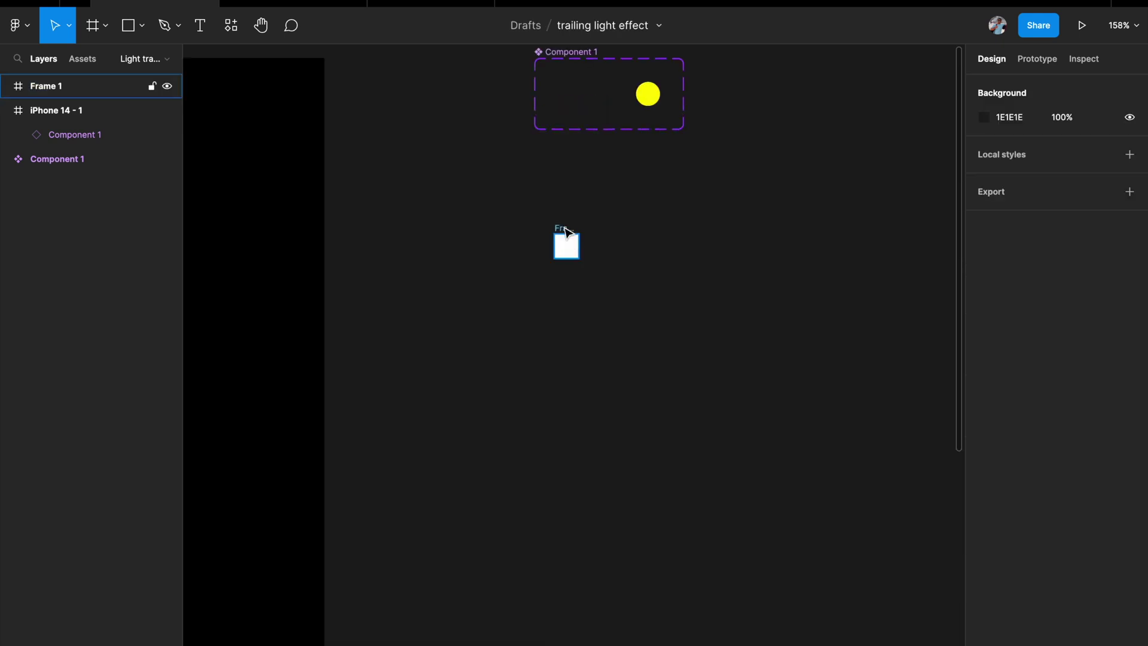
{"action": "left_click_drag", "start_coordinate": [564, 229], "coordinate": [554, 199]}
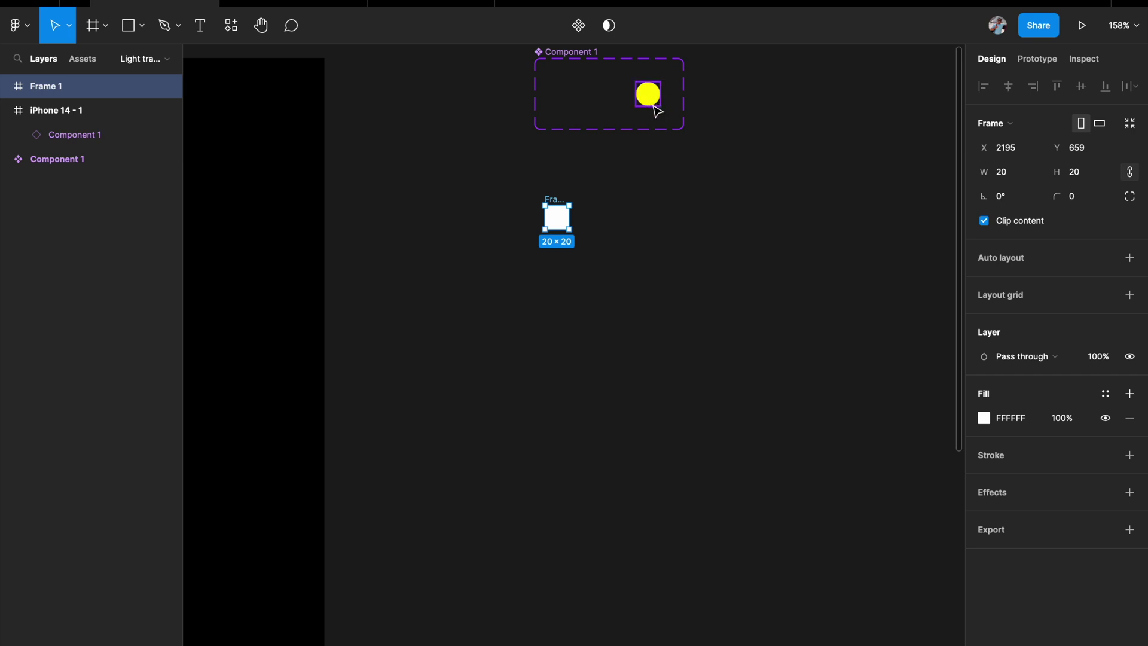
Step: Set the corner radius of the new 20 × 20 frame to 20 to make it a circle
{"action": "left_click", "coordinate": [532, 208]}
{"action": "left_click", "coordinate": [553, 216]}
{"action": "left_click", "coordinate": [1085, 199]}
{"action": "type", "text": "20"}
{"action": "key", "text": "Return"}
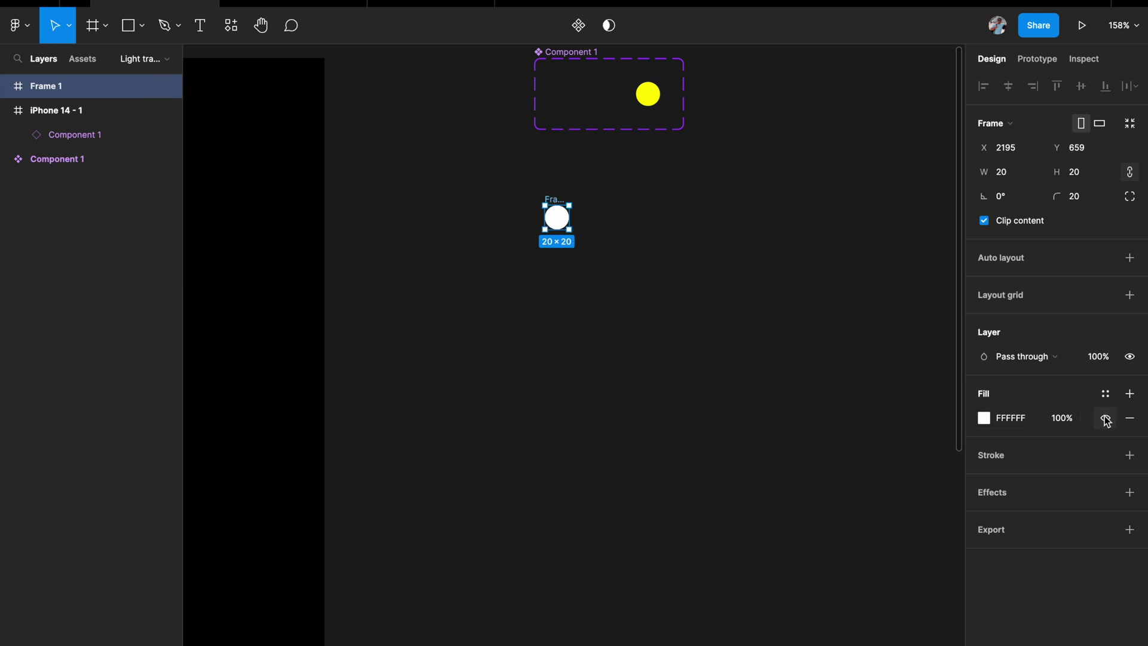
Step: Fill the circle frame below the component set with pink EC6175 from the document colors
{"action": "left_click", "coordinate": [1105, 393]}
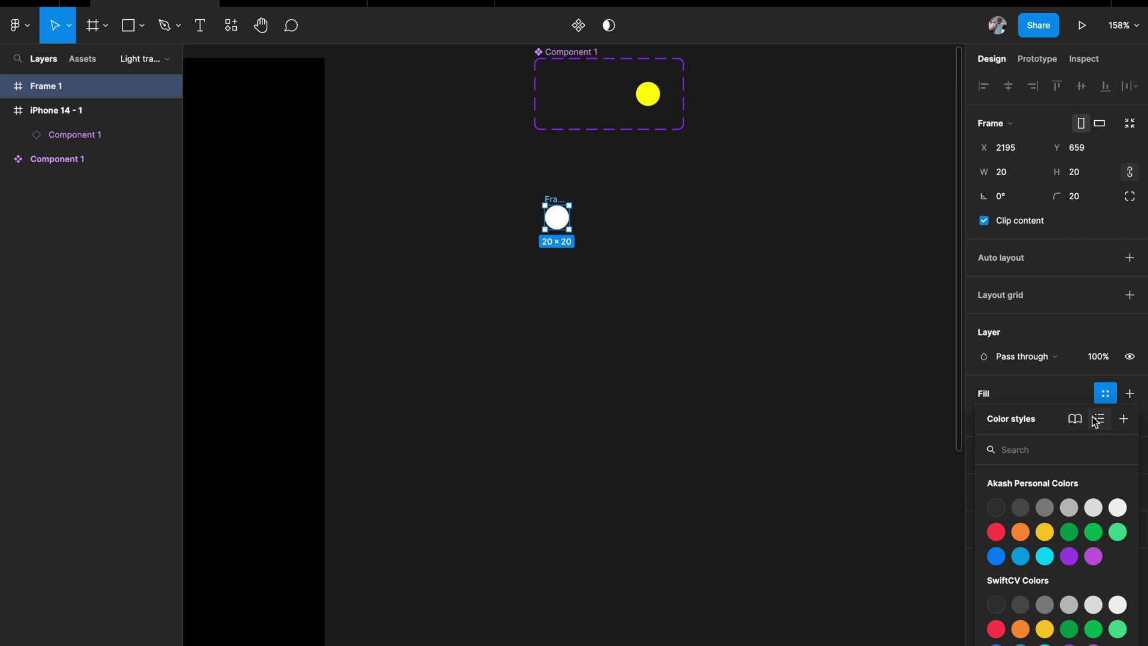
{"action": "left_click", "coordinate": [1106, 395]}
{"action": "left_click", "coordinate": [984, 417]}
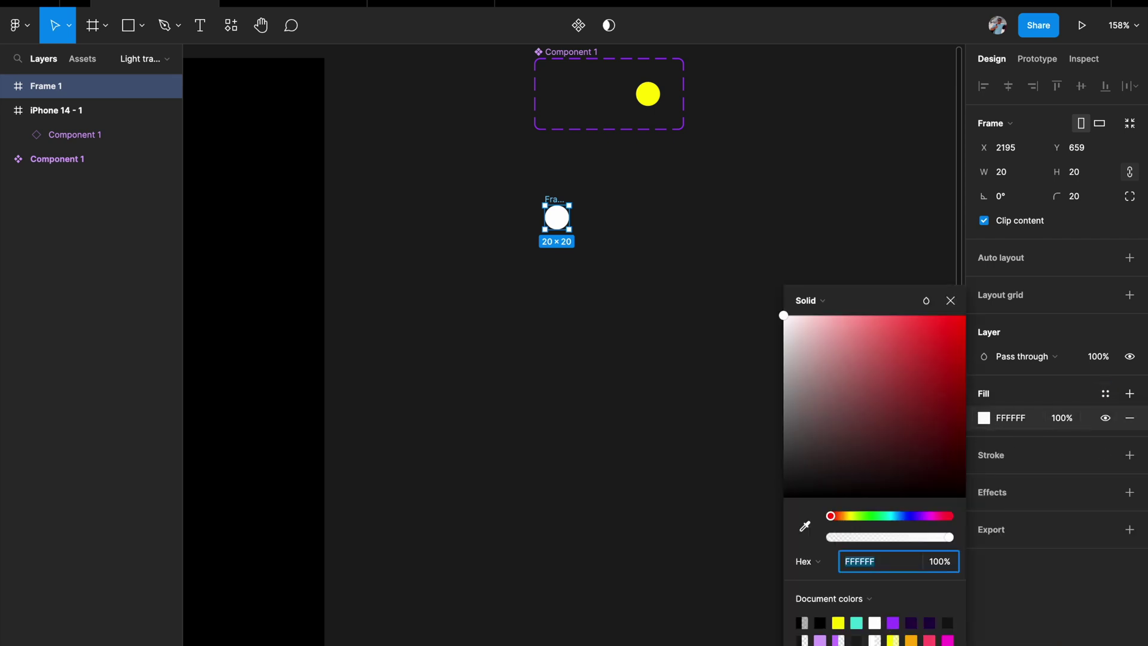
{"action": "left_click", "coordinate": [912, 639]}
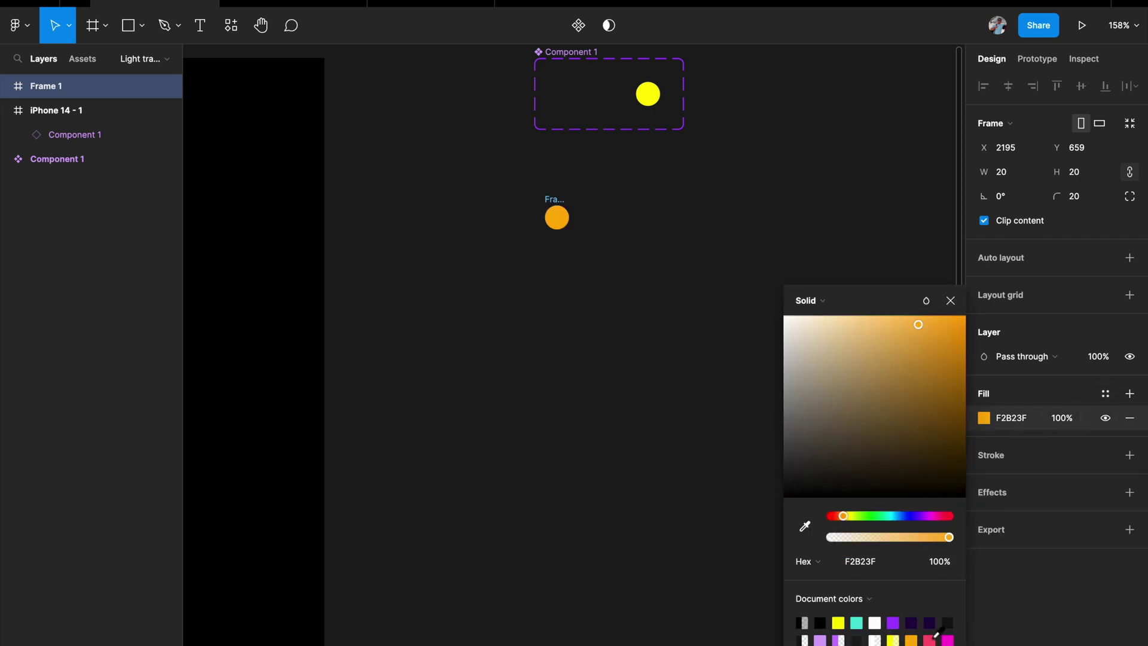
{"action": "left_click", "coordinate": [930, 638]}
{"action": "left_click", "coordinate": [655, 299]}
Step: Duplicate the pink circle frame horizontally, placing the copy at X 2279, Y 659
{"action": "left_click", "coordinate": [556, 205]}
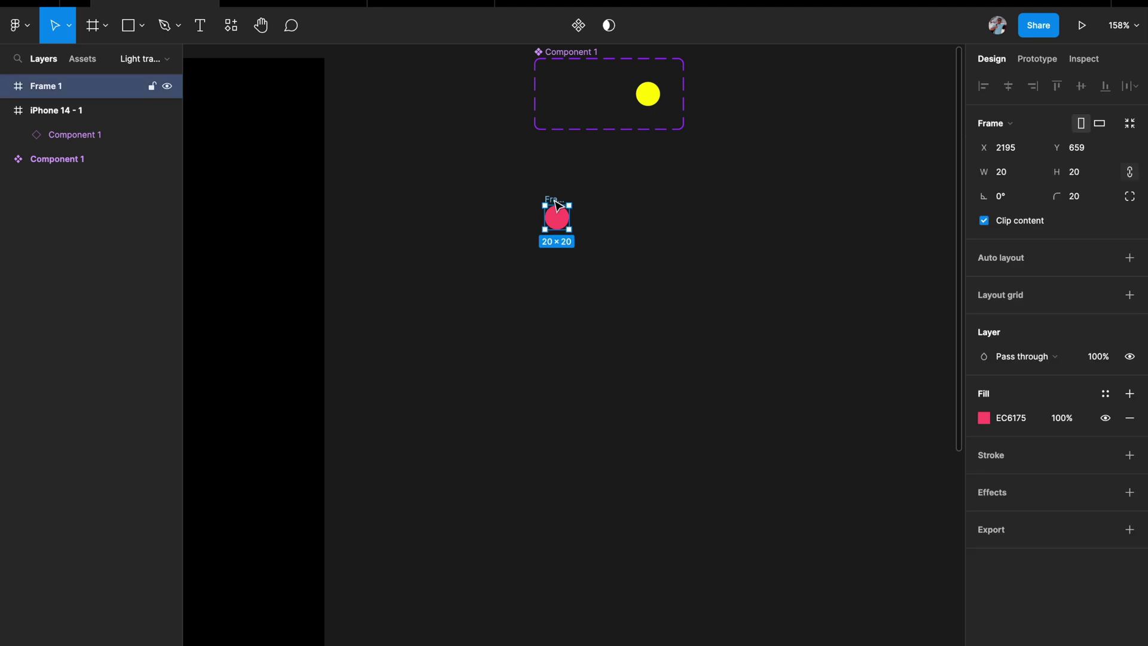
{"action": "left_click_drag", "start_coordinate": [560, 222], "coordinate": [661, 222]}
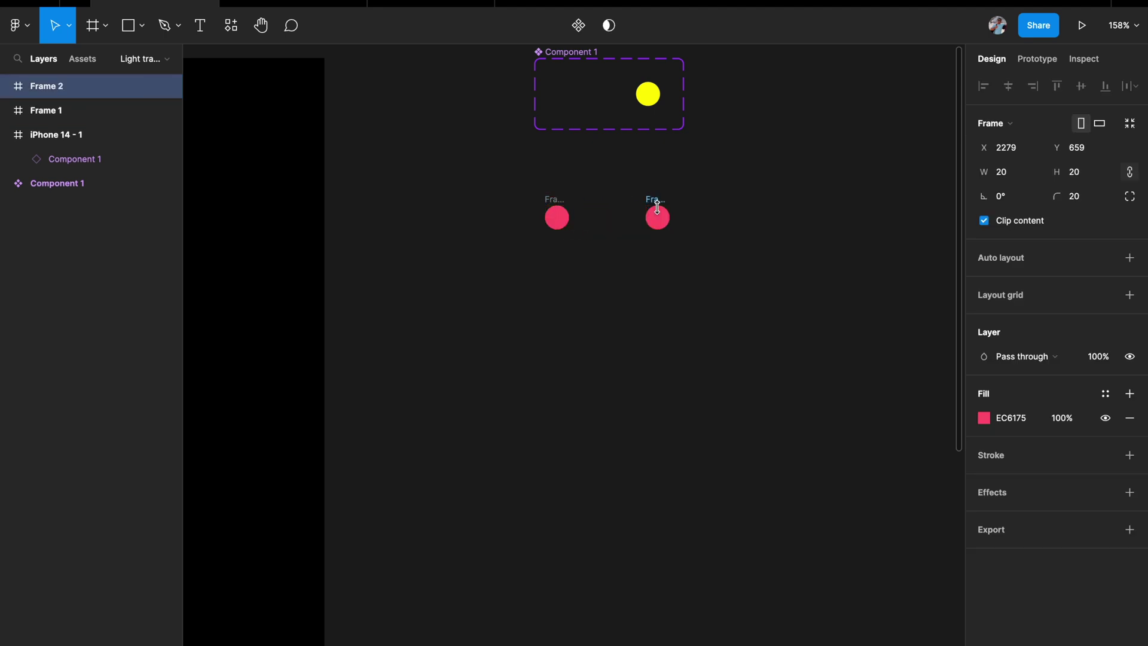
{"action": "left_click", "coordinate": [712, 206]}
Step: Combine the two pink circle frames into a new component set with two variants
{"action": "scroll", "coordinate": [712, 206], "scroll_direction": "up", "scroll_amount": 3}
{"action": "left_click", "coordinate": [686, 230]}
{"action": "left_click", "coordinate": [454, 223]}
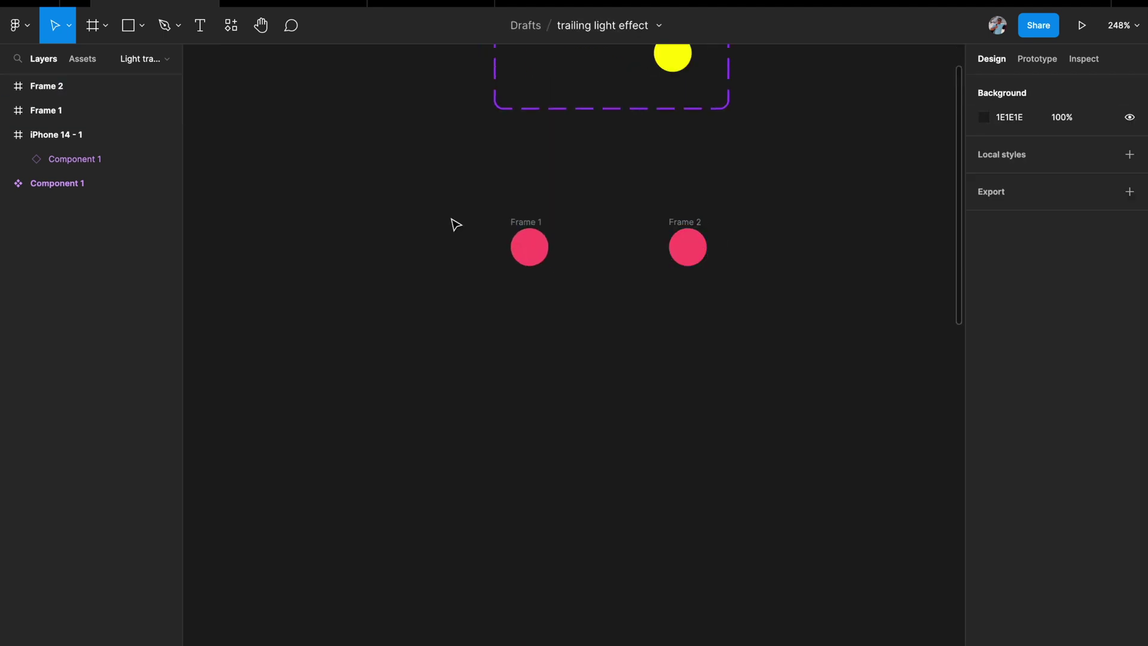
{"action": "left_click_drag", "start_coordinate": [461, 190], "coordinate": [772, 312]}
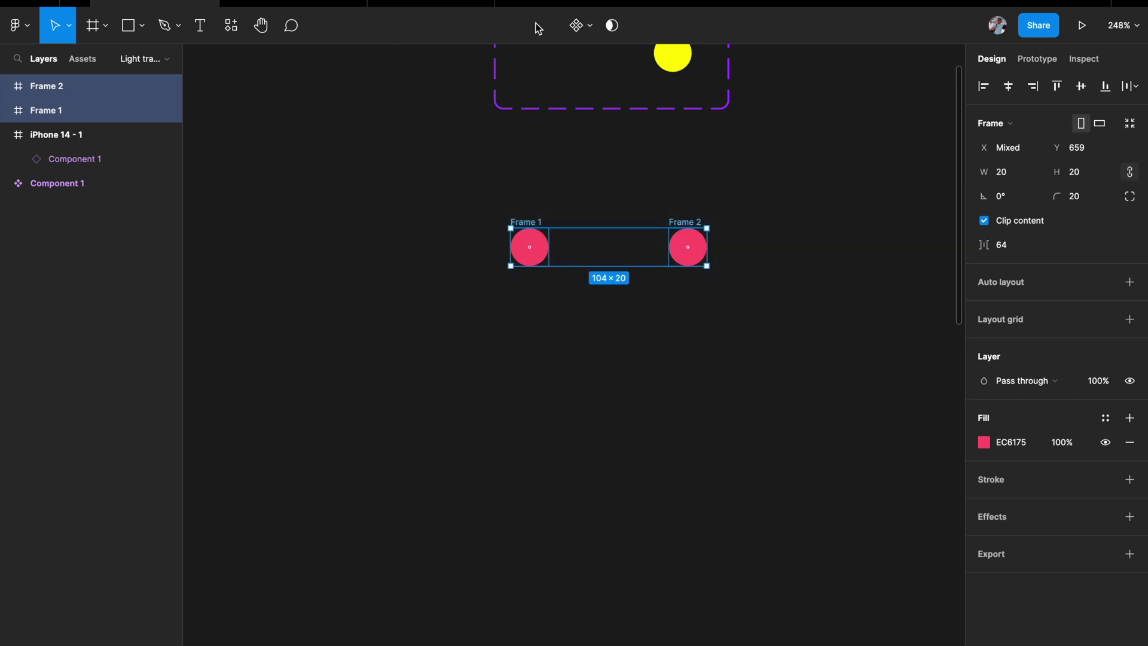
{"action": "left_click", "coordinate": [589, 26]}
{"action": "left_click", "coordinate": [577, 99]}
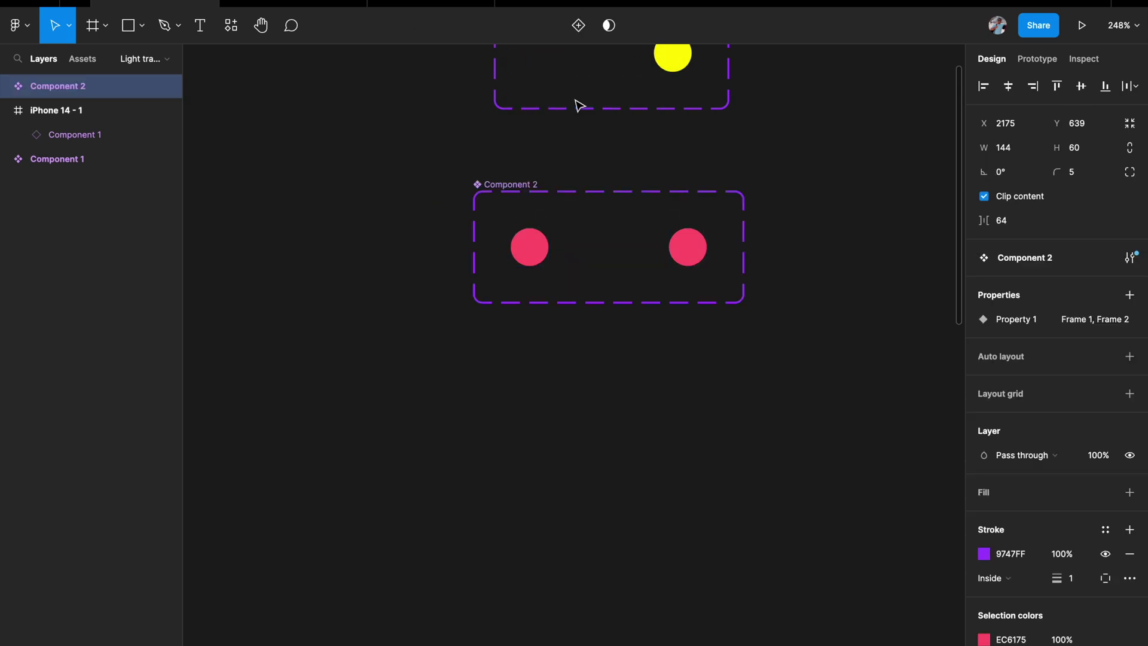
Step: Set the layer opacity of the Frame 1 variant in Component 2 to 0%
{"action": "left_click", "coordinate": [544, 247]}
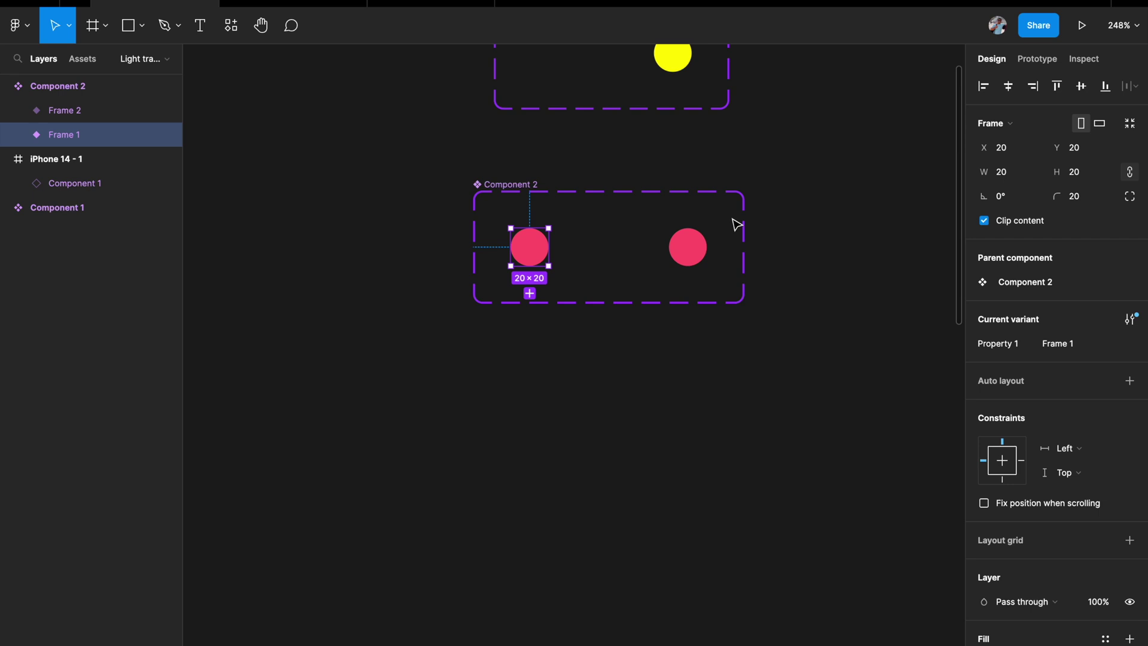
{"action": "scroll", "coordinate": [1057, 622], "scroll_direction": "down", "scroll_amount": 3}
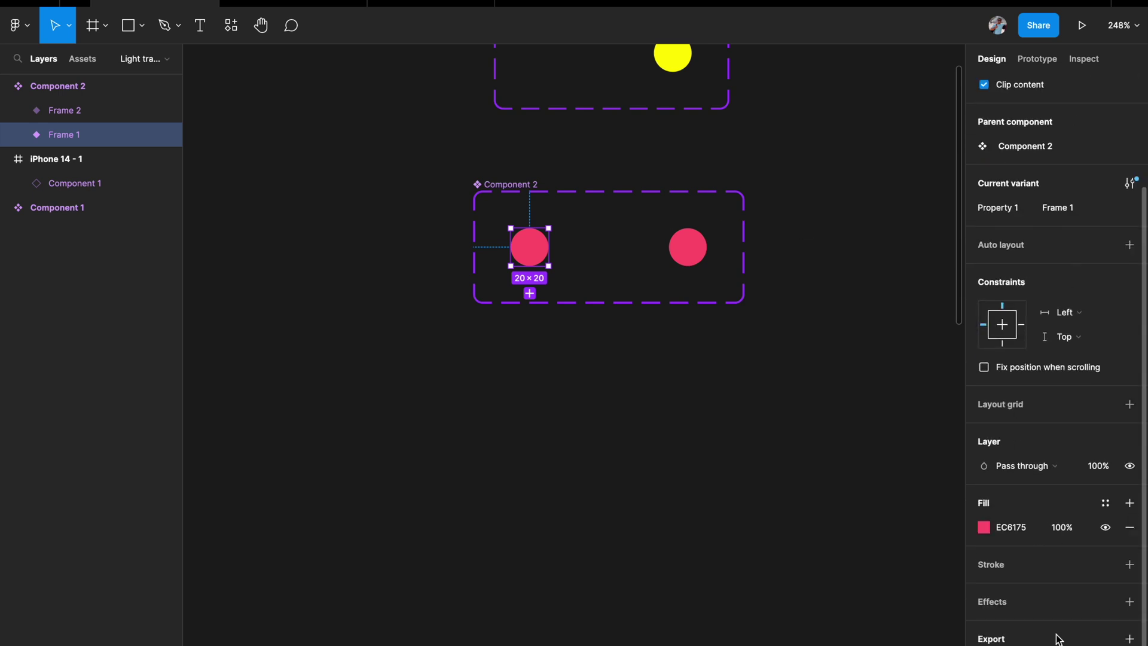
{"action": "left_click", "coordinate": [1099, 466]}
{"action": "type", "text": "0"}
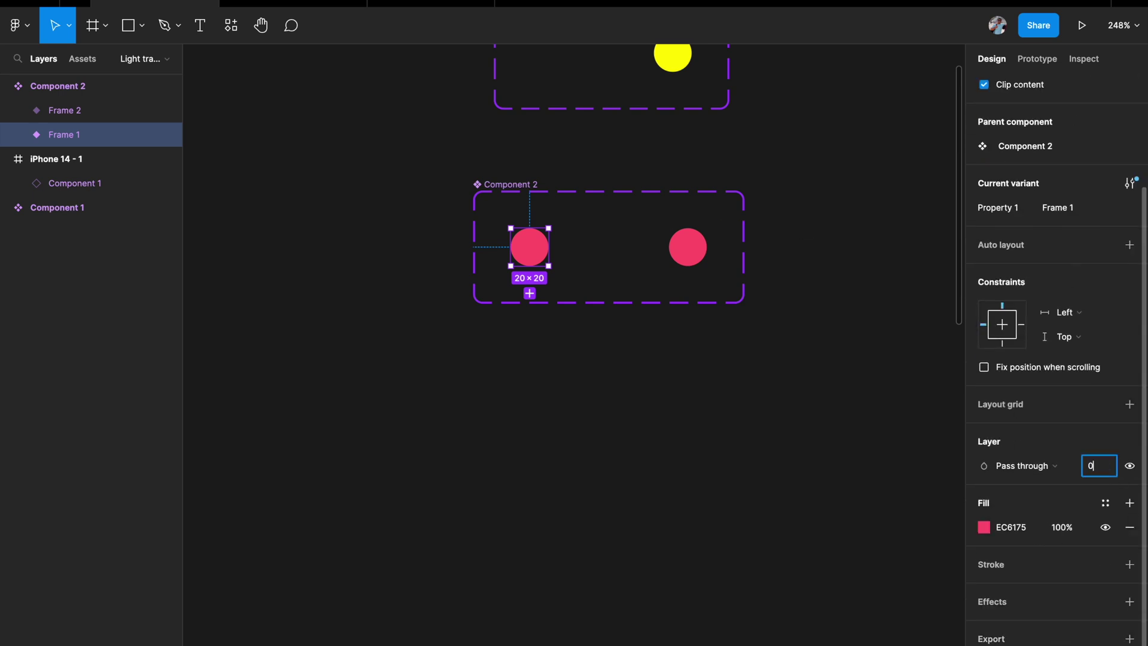
{"action": "key", "text": "Return"}
Step: Add a While hovering interaction to Component 2's Frame 1 variant that changes it to Frame 2
{"action": "left_click", "coordinate": [694, 249]}
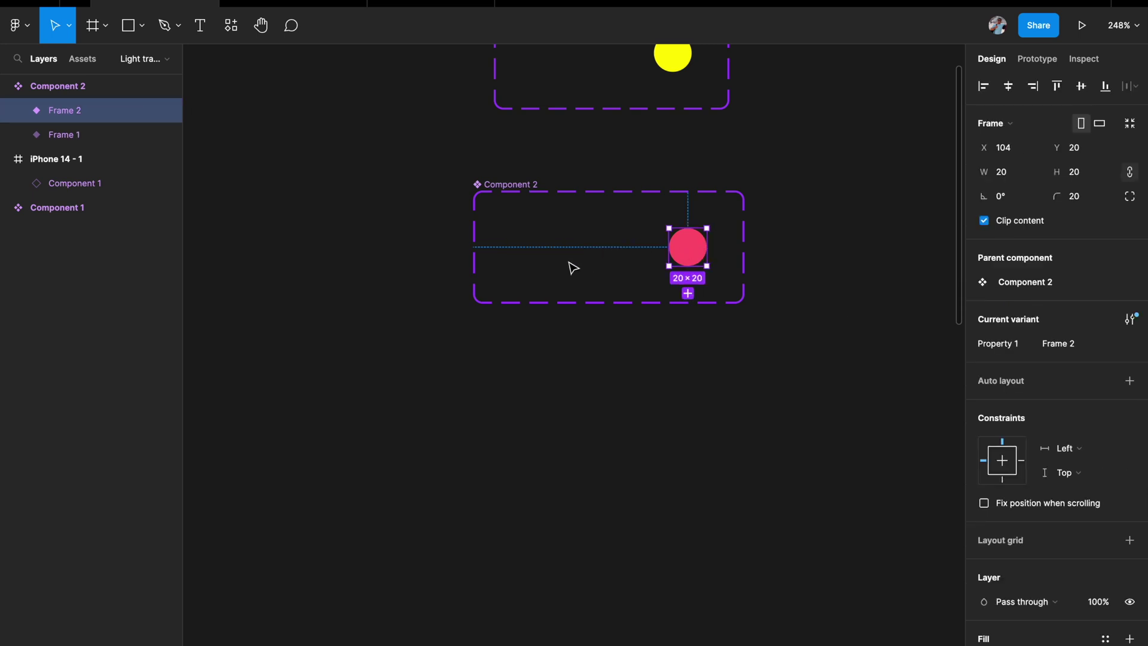
{"action": "scroll", "coordinate": [608, 271], "scroll_direction": "up", "scroll_amount": 1}
{"action": "scroll", "coordinate": [608, 271], "scroll_direction": "right", "scroll_amount": 1}
{"action": "left_click", "coordinate": [513, 270]}
{"action": "left_click", "coordinate": [1037, 58]}
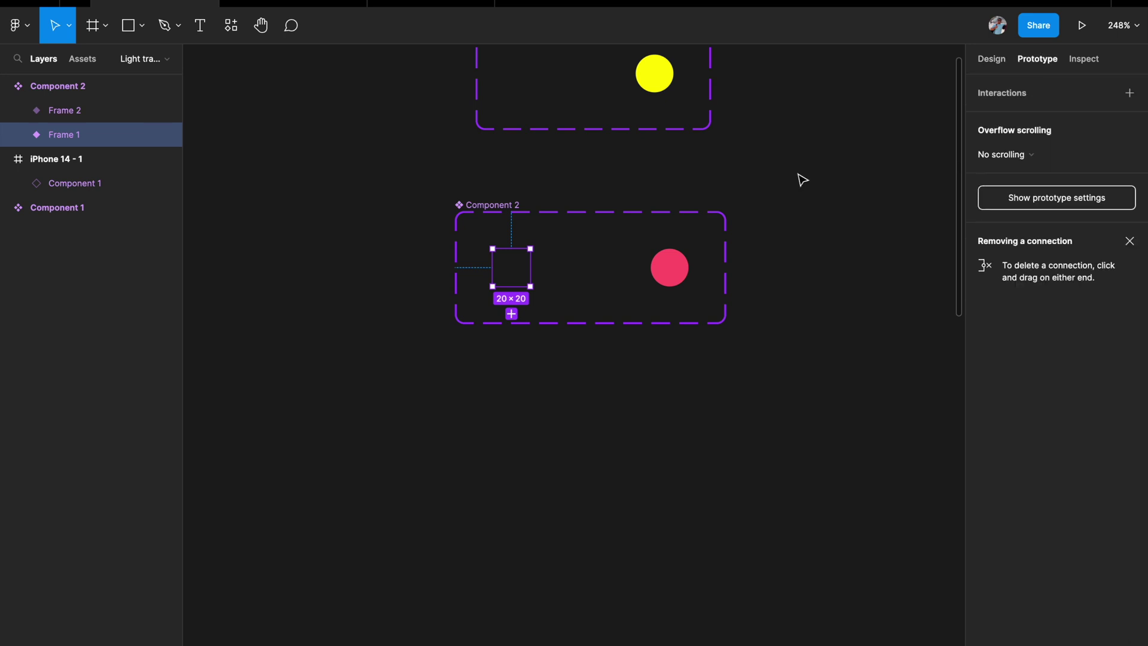
{"action": "left_click_drag", "start_coordinate": [531, 267], "coordinate": [673, 280]}
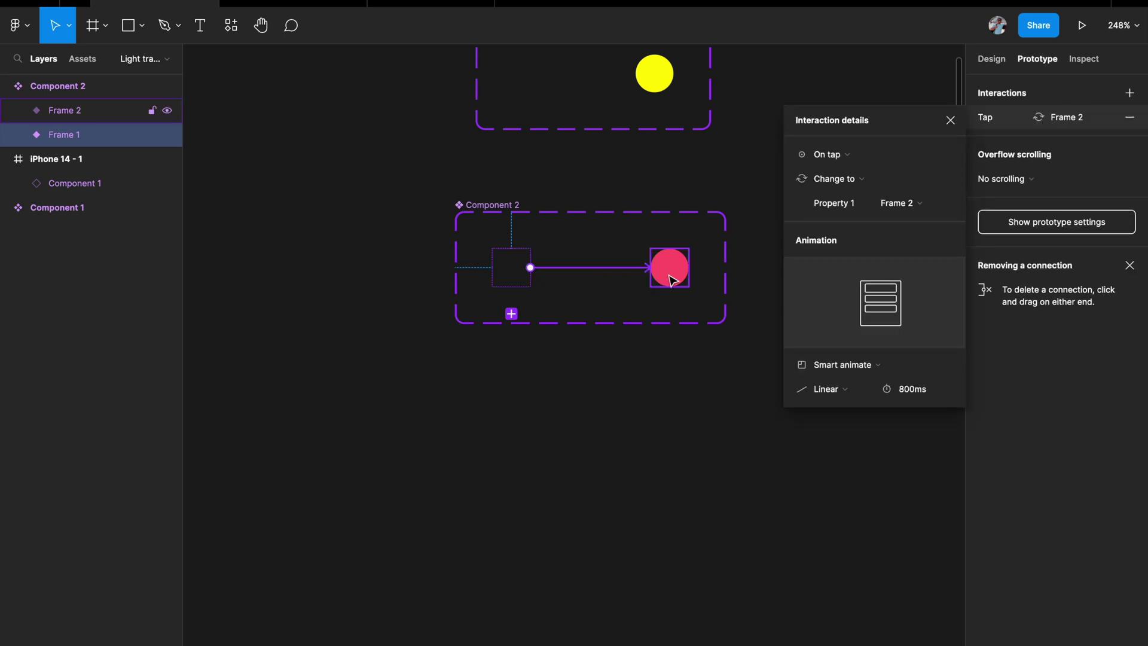
{"action": "left_click", "coordinate": [855, 157]}
{"action": "left_click", "coordinate": [846, 187]}
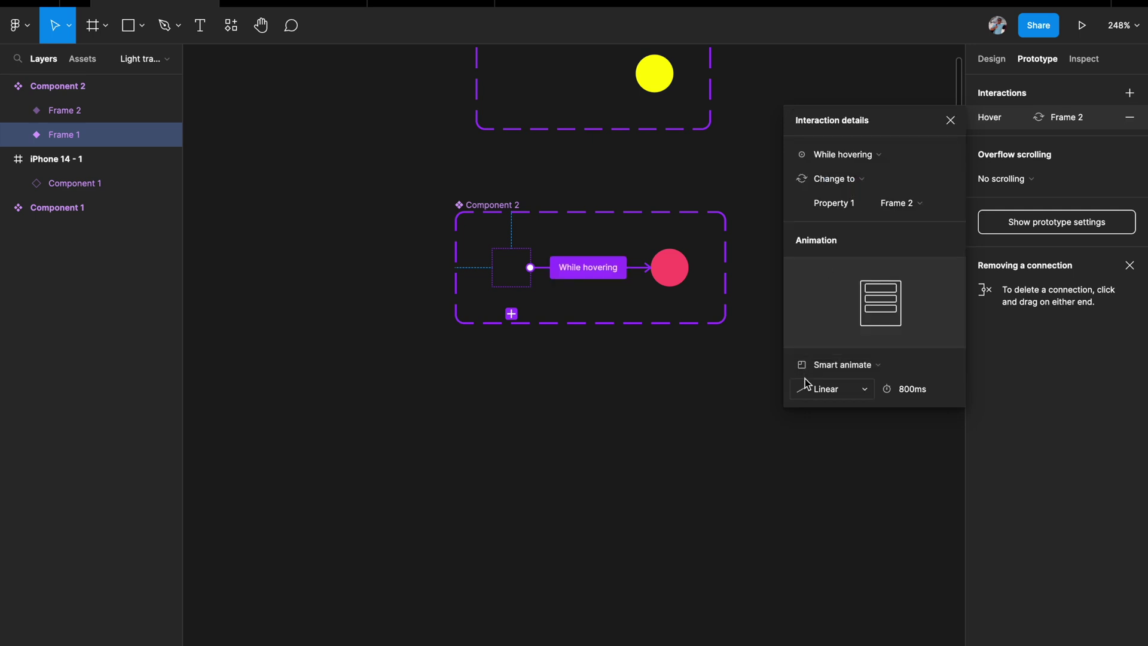
Step: Set the hover interaction's animation duration to 500 ms and close its details
{"action": "left_click", "coordinate": [921, 397]}
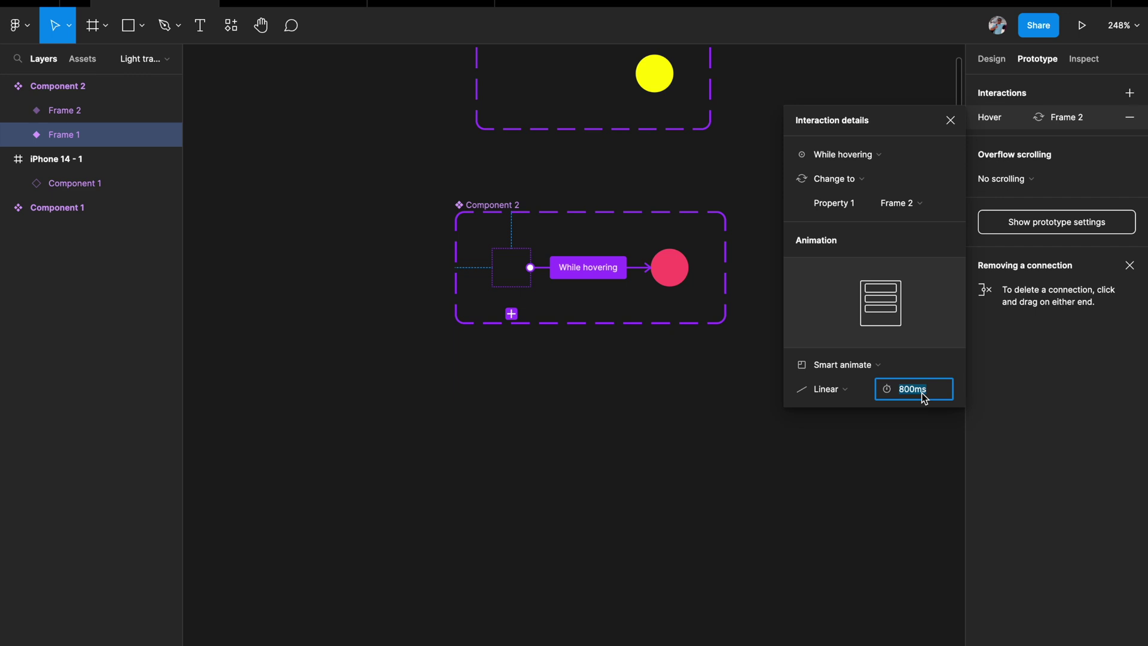
{"action": "type", "text": "500"}
{"action": "key", "text": "Return"}
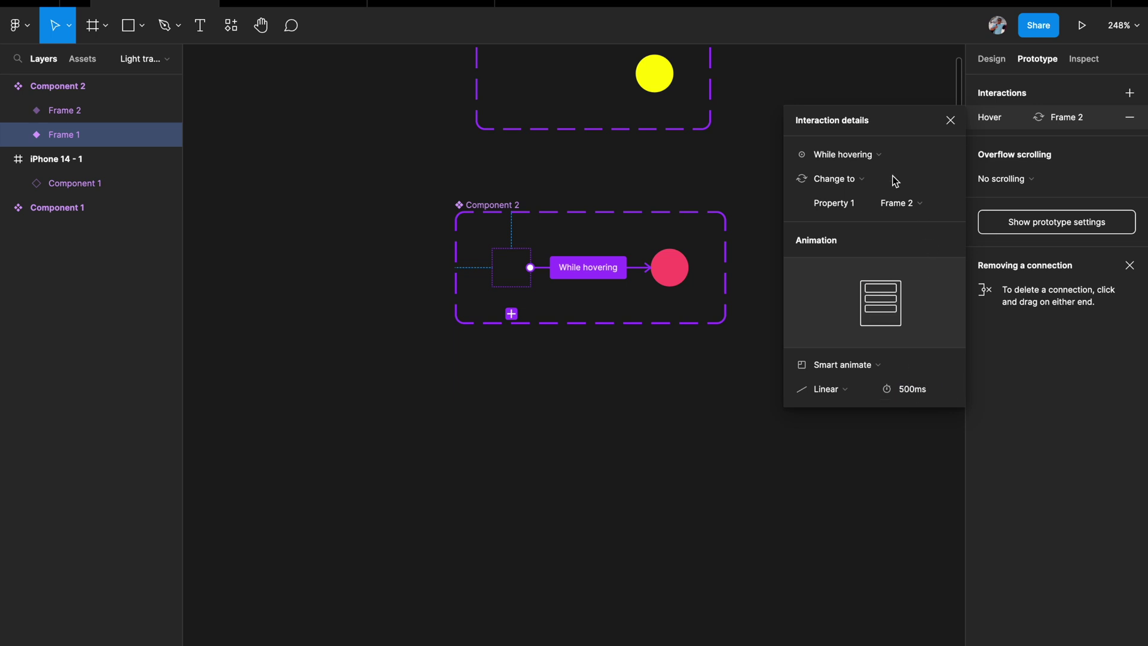
{"action": "left_click", "coordinate": [923, 102]}
Step: Examine the differently colored circle component sets beside the iPhone 14 - 2 frame on the Website page
{"action": "scroll", "coordinate": [786, 187], "scroll_direction": "down", "scroll_amount": 3}
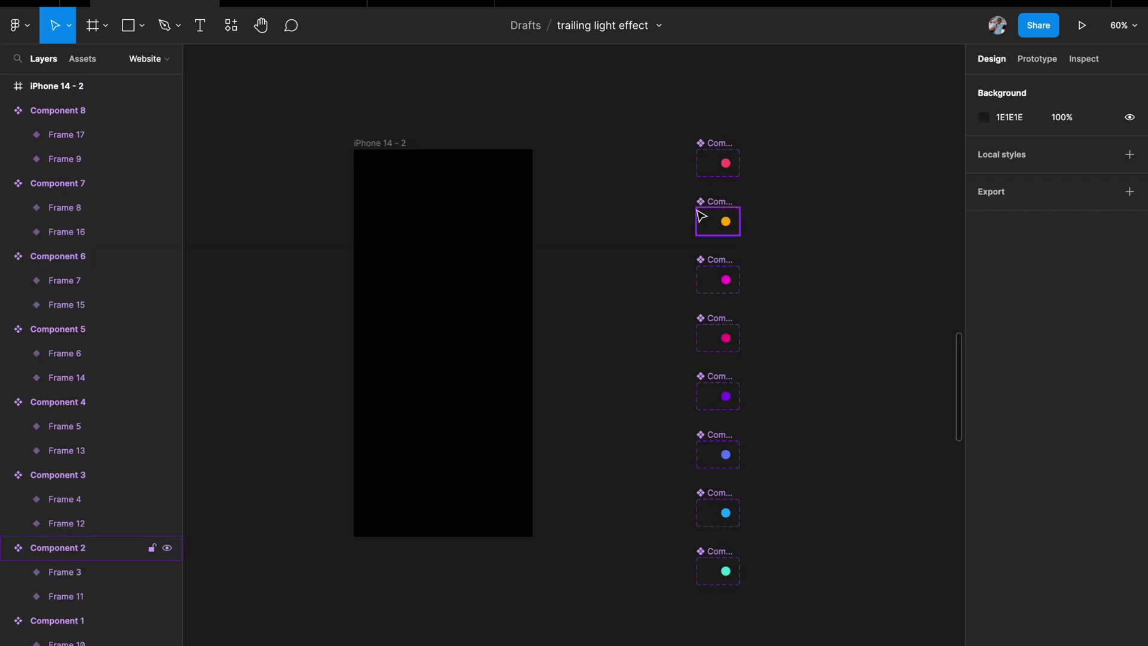
{"action": "scroll", "coordinate": [700, 215], "scroll_direction": "up", "scroll_amount": 2}
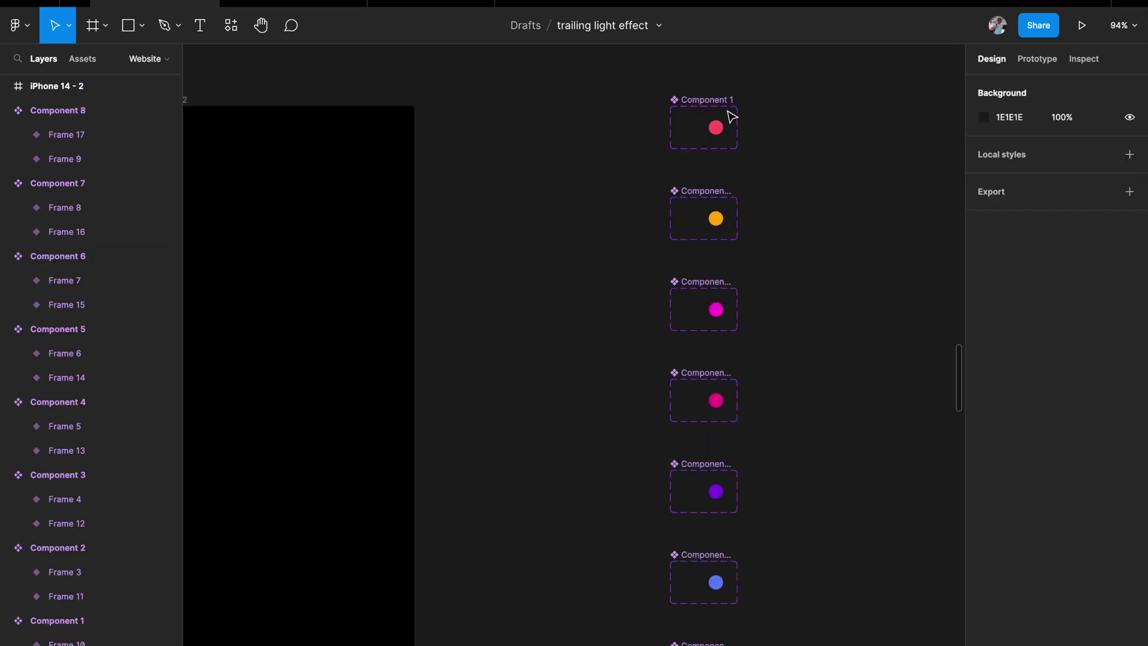
{"action": "scroll", "coordinate": [722, 135], "scroll_direction": "up", "scroll_amount": 3}
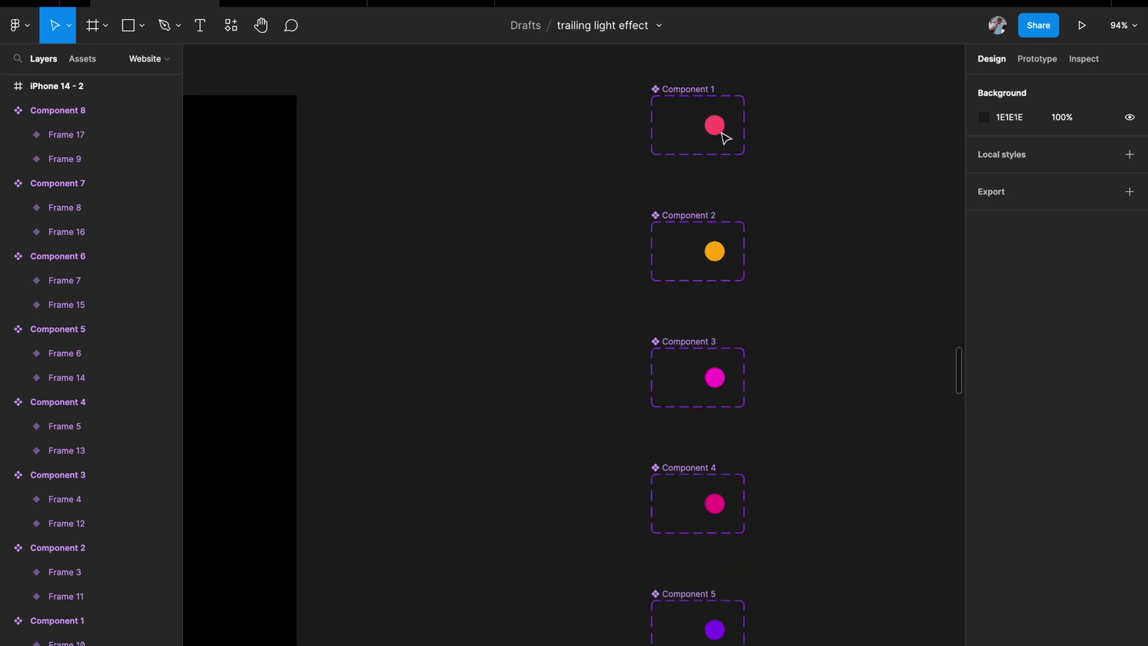
{"action": "scroll", "coordinate": [717, 168], "scroll_direction": "down", "scroll_amount": 2}
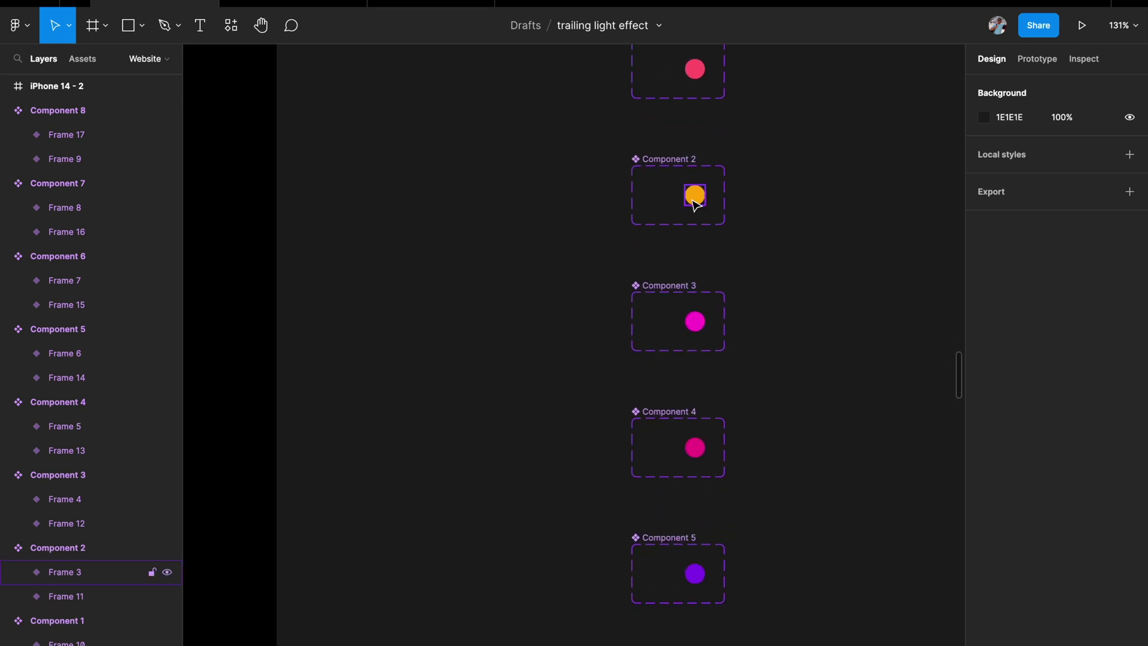
{"action": "scroll", "coordinate": [708, 257], "scroll_direction": "down", "scroll_amount": 3}
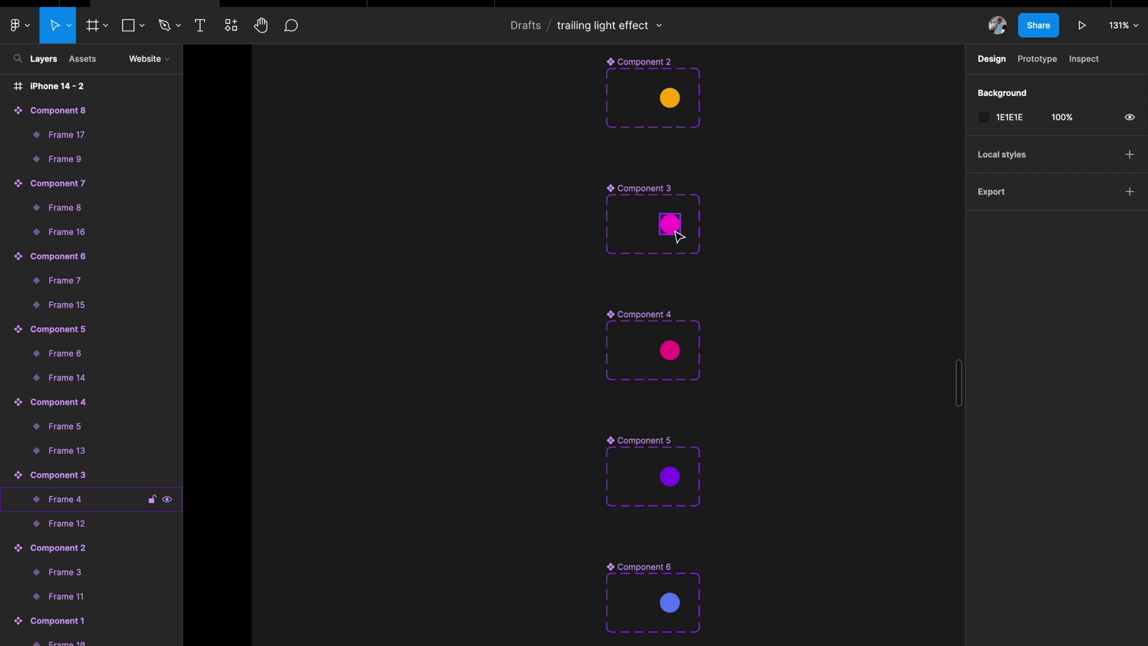
{"action": "scroll", "coordinate": [672, 233], "scroll_direction": "down", "scroll_amount": 2}
{"action": "scroll", "coordinate": [678, 257], "scroll_direction": "down", "scroll_amount": 1}
{"action": "scroll", "coordinate": [687, 278], "scroll_direction": "down", "scroll_amount": 3}
{"action": "scroll", "coordinate": [689, 285], "scroll_direction": "down", "scroll_amount": 2}
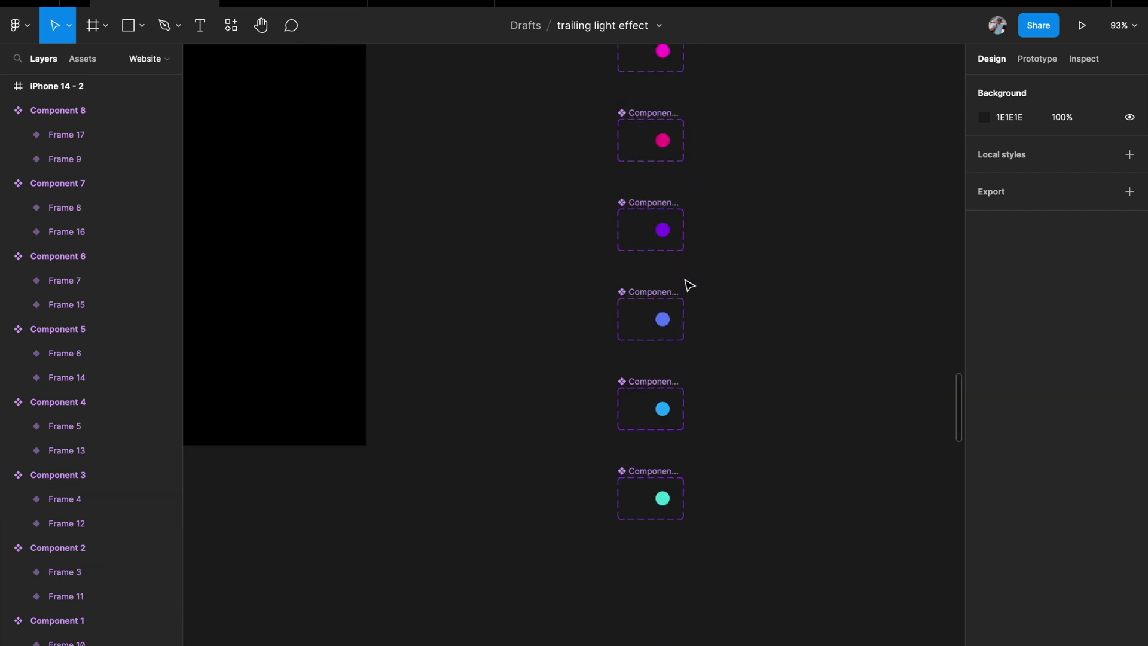
{"action": "scroll", "coordinate": [701, 108], "scroll_direction": "up", "scroll_amount": 2}
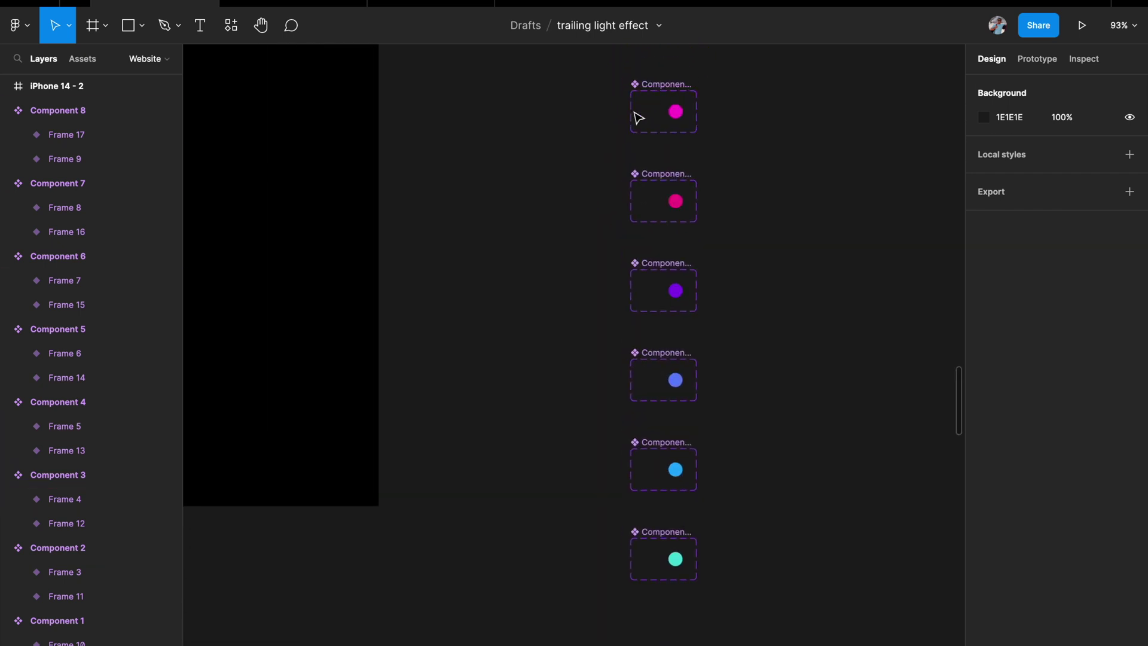
{"action": "left_click", "coordinate": [656, 182]}
{"action": "scroll", "coordinate": [658, 180], "scroll_direction": "left", "scroll_amount": 2}
{"action": "scroll", "coordinate": [657, 180], "scroll_direction": "down", "scroll_amount": 2}
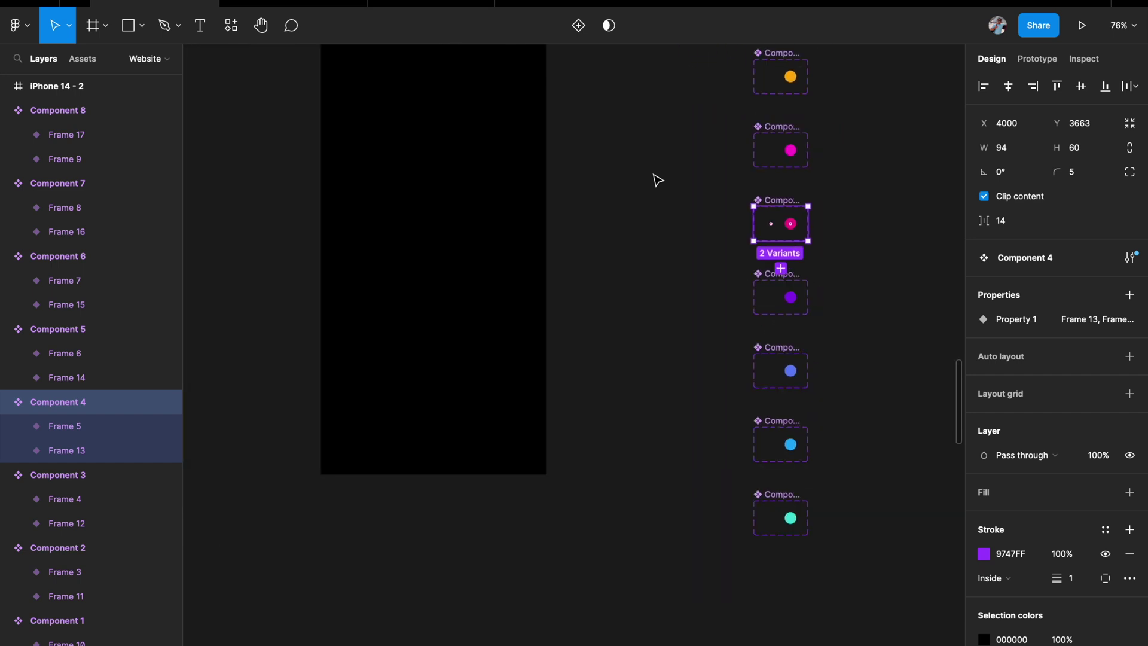
{"action": "scroll", "coordinate": [657, 180], "scroll_direction": "up", "scroll_amount": 3}
{"action": "scroll", "coordinate": [657, 180], "scroll_direction": "left", "scroll_amount": 1}
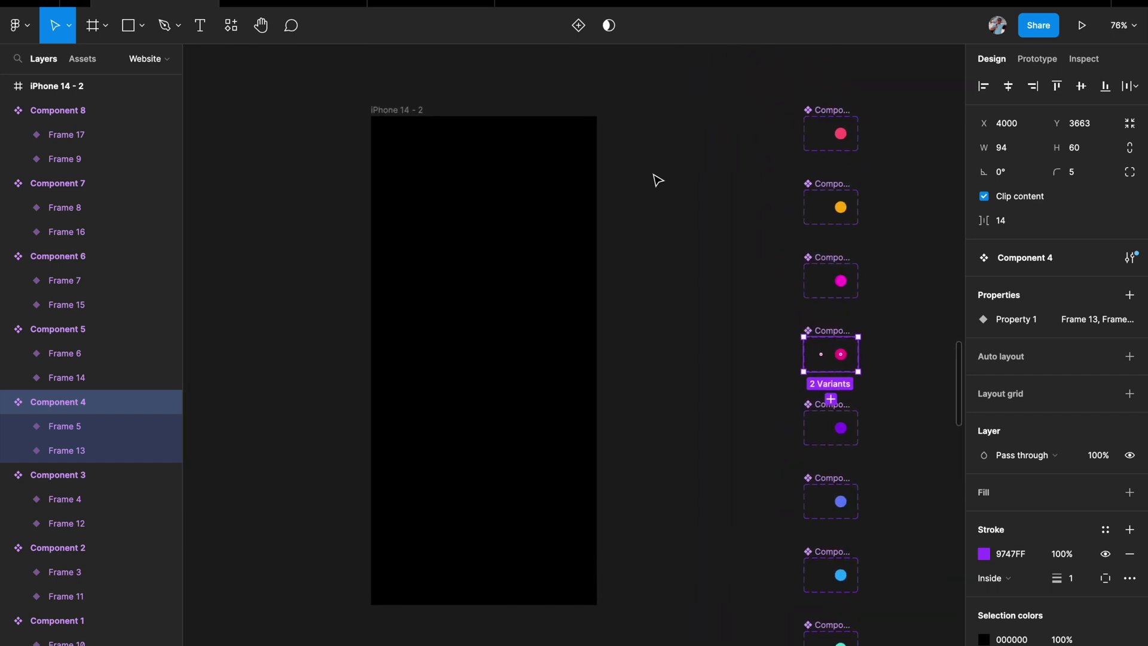
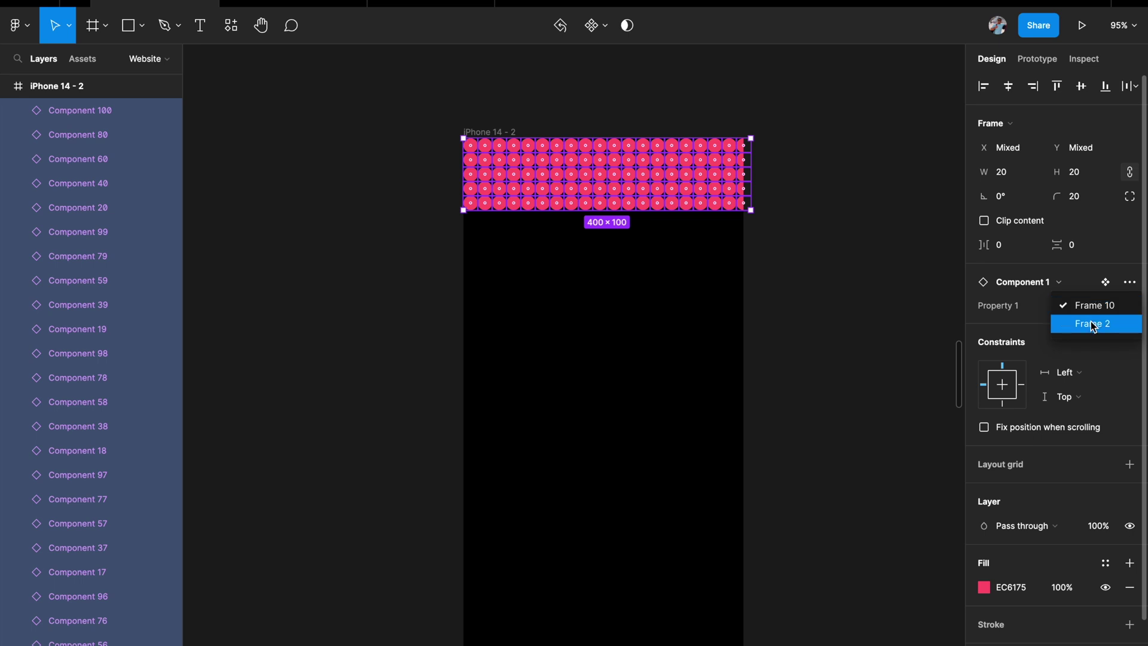
Step: Set Property 1 of the 400 × 100 block of Component 1 instances to Frame 2, and duplicate the block directly below itself
{"action": "left_click", "coordinate": [1087, 323]}
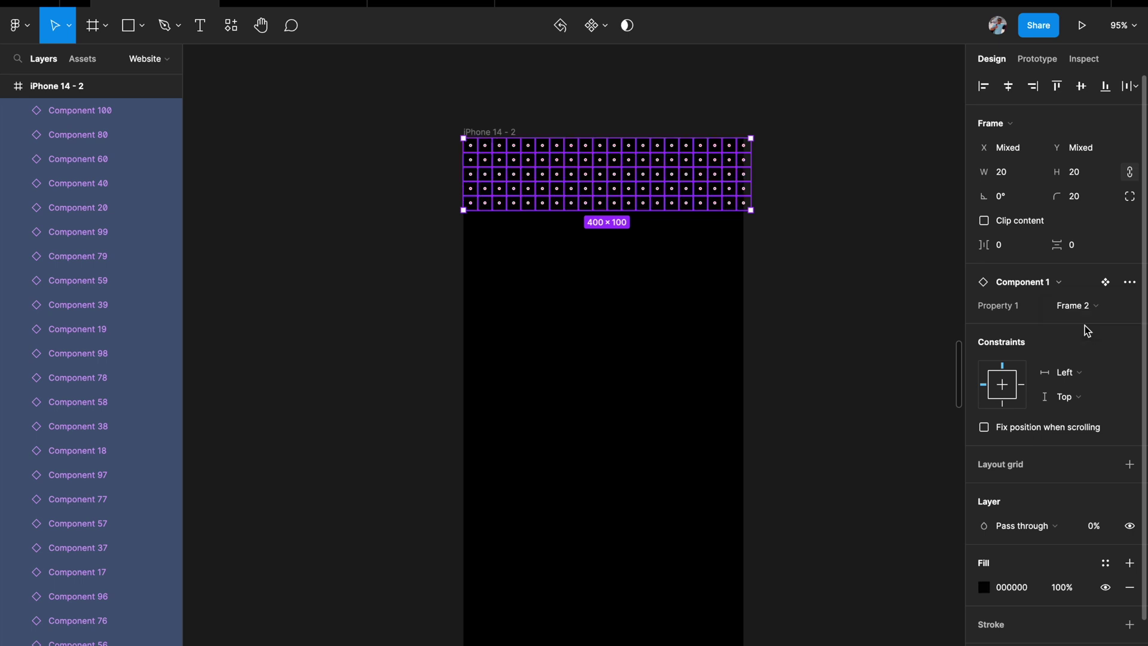
{"action": "left_click", "coordinate": [850, 284]}
{"action": "left_click_drag", "start_coordinate": [399, 147], "coordinate": [788, 211]}
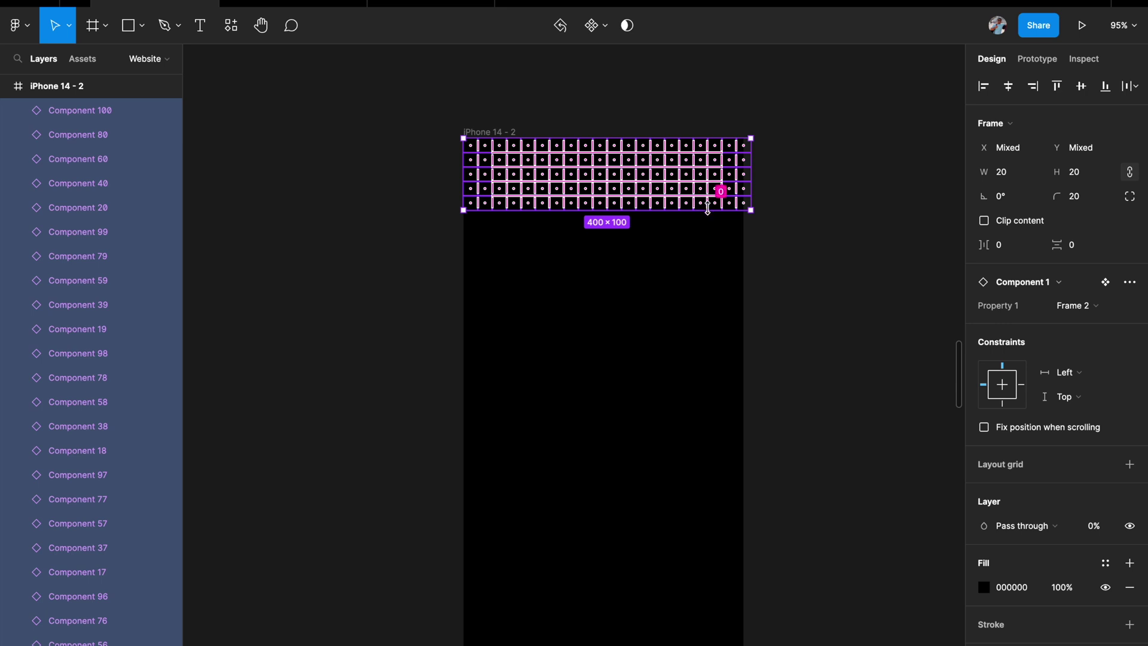
{"action": "left_click_drag", "start_coordinate": [723, 190], "coordinate": [726, 262]}
Step: Swap all instances in the duplicated 400 × 100 block to the orange Component 2
{"action": "scroll", "coordinate": [804, 256], "scroll_direction": "right", "scroll_amount": 1}
{"action": "scroll", "coordinate": [805, 256], "scroll_direction": "right", "scroll_amount": 1}
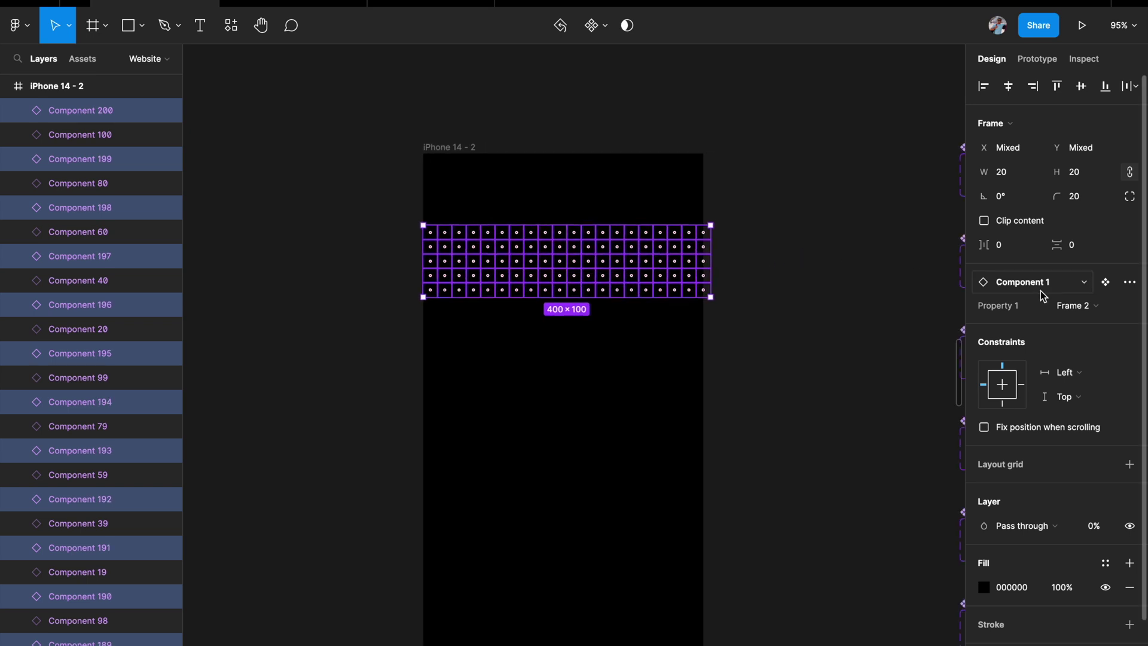
{"action": "scroll", "coordinate": [812, 295], "scroll_direction": "down", "scroll_amount": 3, "text": "ctrl"}
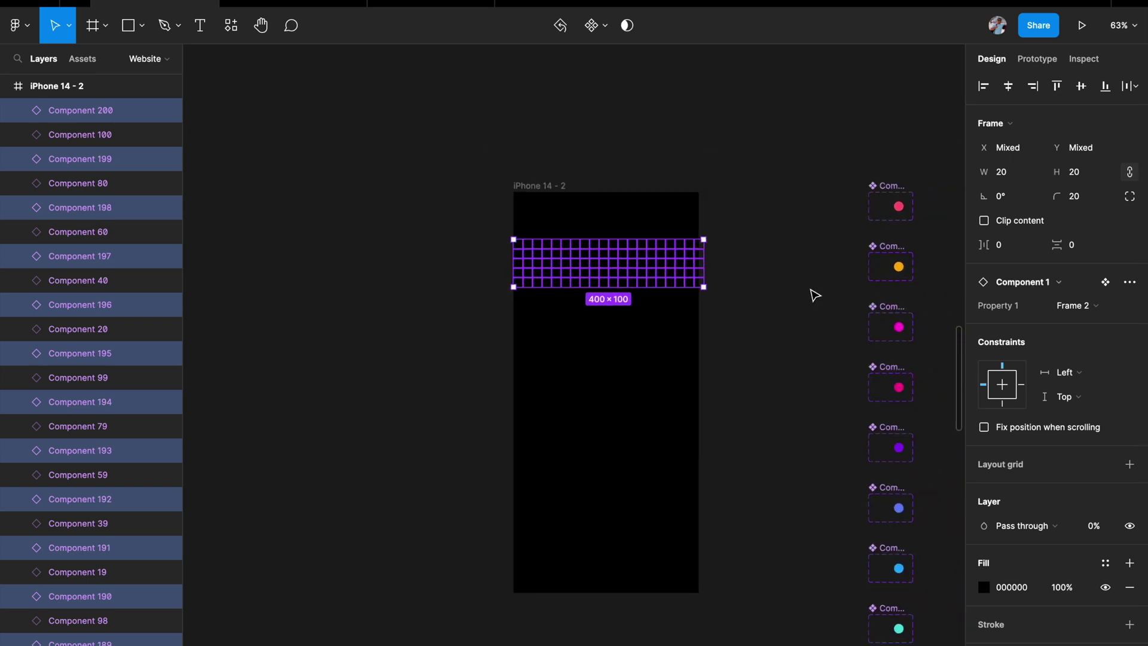
{"action": "scroll", "coordinate": [838, 257], "scroll_direction": "right", "scroll_amount": 1}
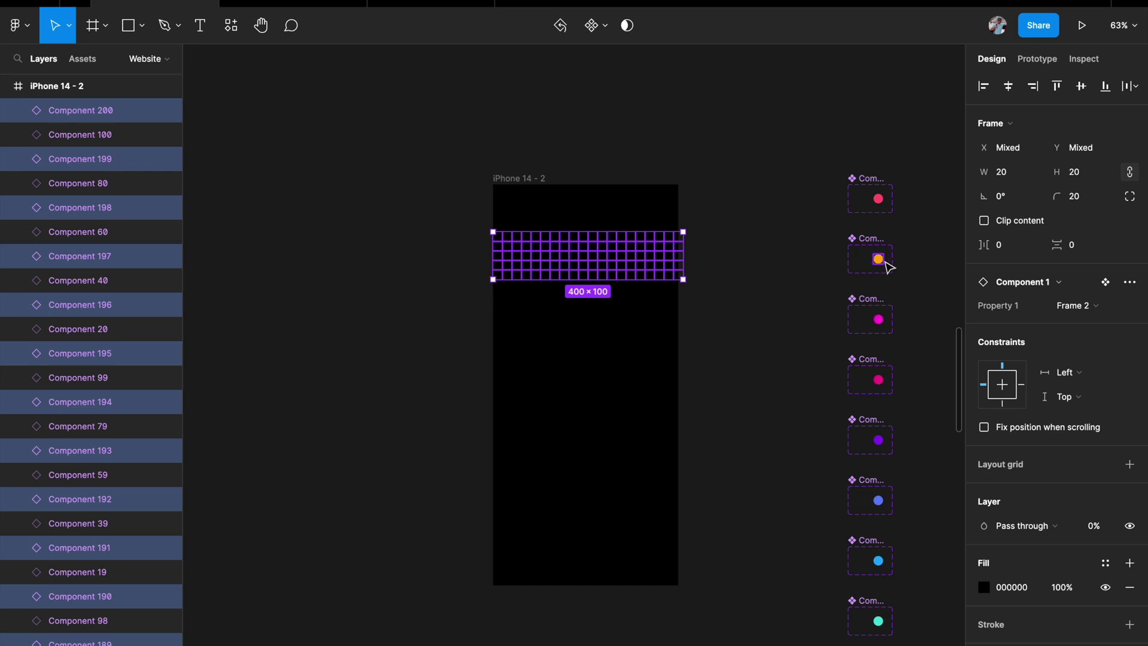
{"action": "left_click", "coordinate": [1053, 285]}
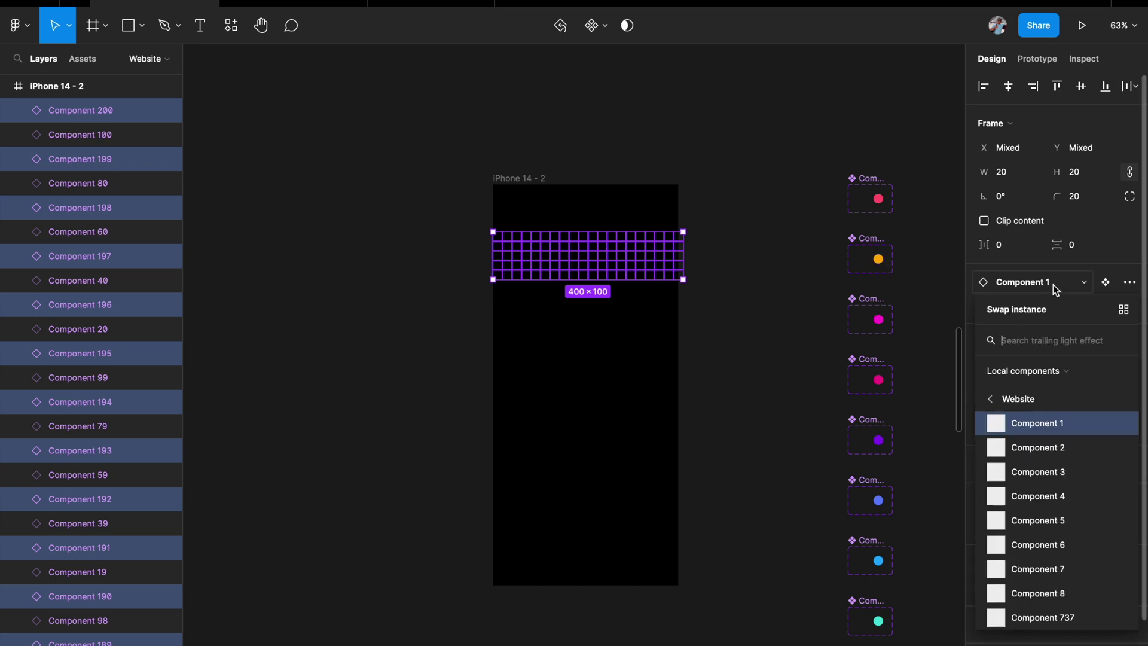
{"action": "left_click", "coordinate": [1025, 449]}
{"action": "scroll", "coordinate": [694, 319], "scroll_direction": "up", "scroll_amount": 3}
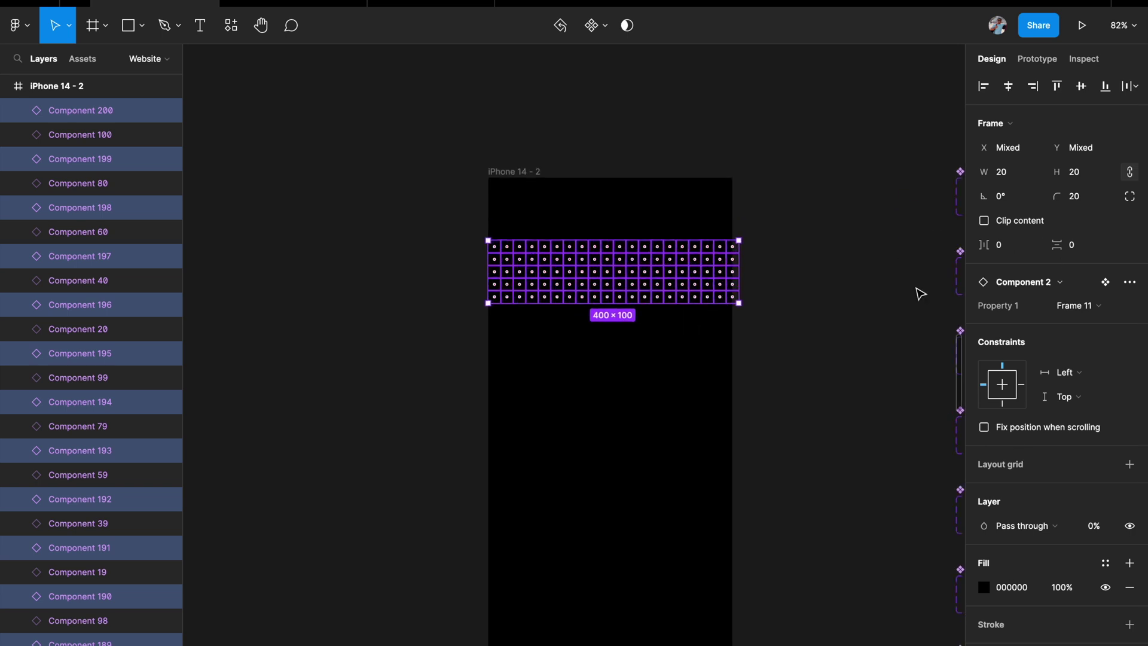
{"action": "scroll", "coordinate": [887, 294], "scroll_direction": "right", "scroll_amount": 2}
{"action": "scroll", "coordinate": [886, 294], "scroll_direction": "down", "scroll_amount": 1}
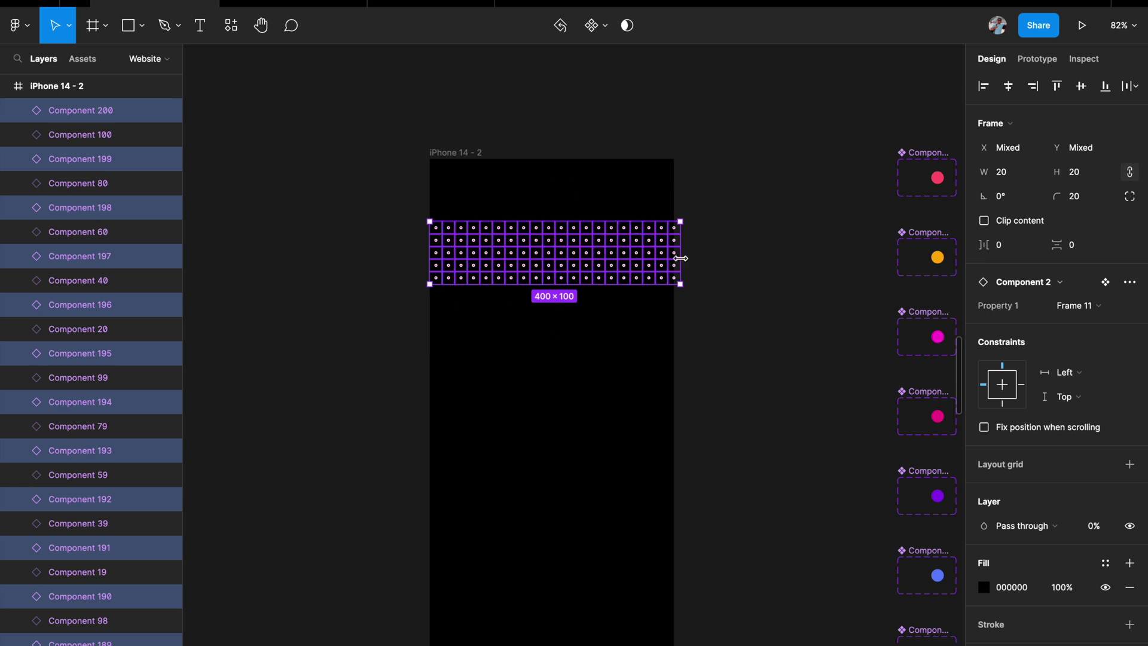
Step: Preview the orange Frame 3 variant on the Component 2 block, and set Property 1 back to Frame 11
{"action": "left_click", "coordinate": [1082, 306]}
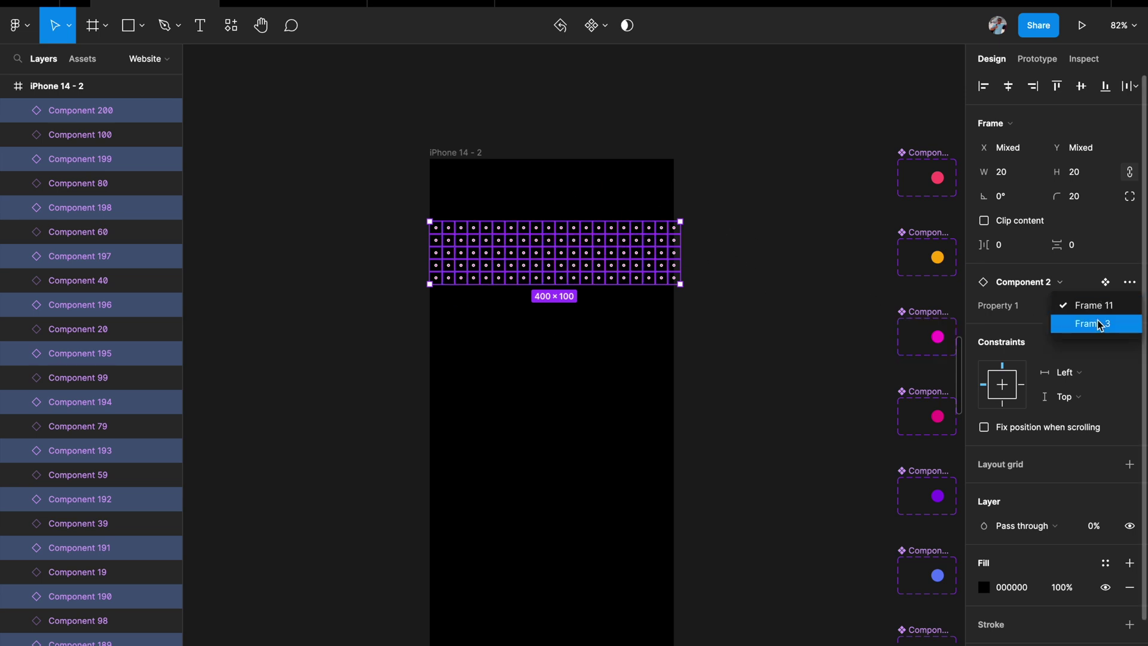
{"action": "left_click", "coordinate": [1096, 323]}
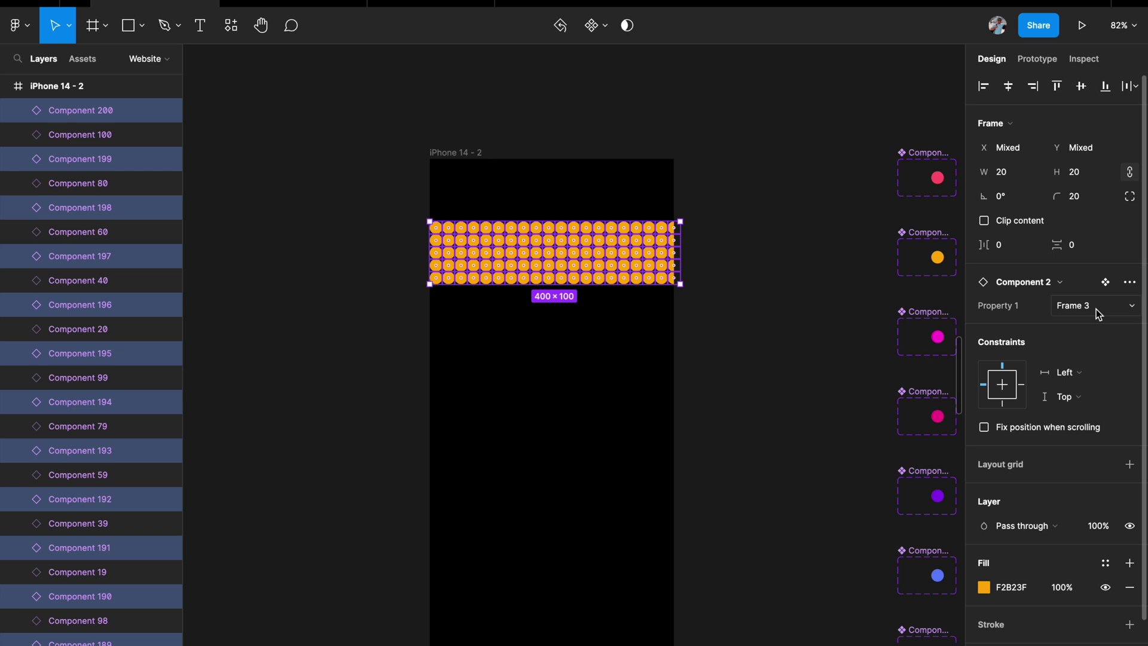
{"action": "left_click", "coordinate": [1096, 306]}
{"action": "left_click", "coordinate": [1098, 288]}
{"action": "left_click", "coordinate": [688, 367]}
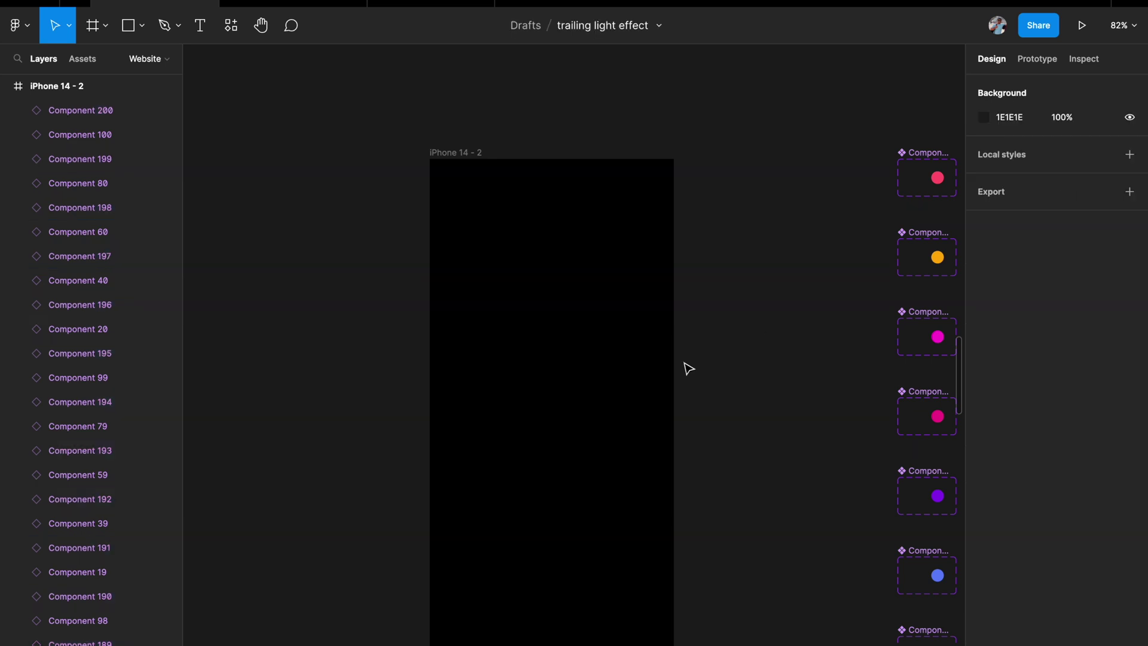
Step: Duplicate the 400 × 100 Component 2 block directly below itself, and swap the copied instances to Component 3
{"action": "left_click_drag", "start_coordinate": [418, 212], "coordinate": [684, 287]}
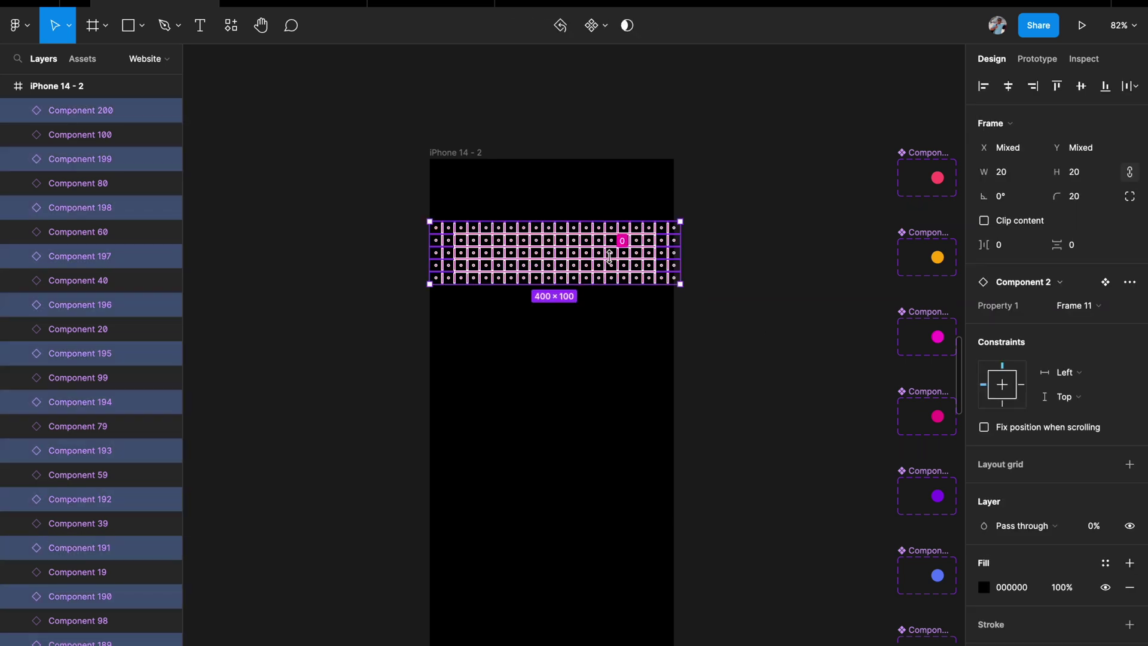
{"action": "left_click_drag", "start_coordinate": [592, 258], "coordinate": [594, 313]}
{"action": "scroll", "coordinate": [594, 314], "scroll_direction": "up", "scroll_amount": 3}
{"action": "scroll", "coordinate": [592, 311], "scroll_direction": "down", "scroll_amount": 1}
{"action": "scroll", "coordinate": [585, 311], "scroll_direction": "down", "scroll_amount": 3}
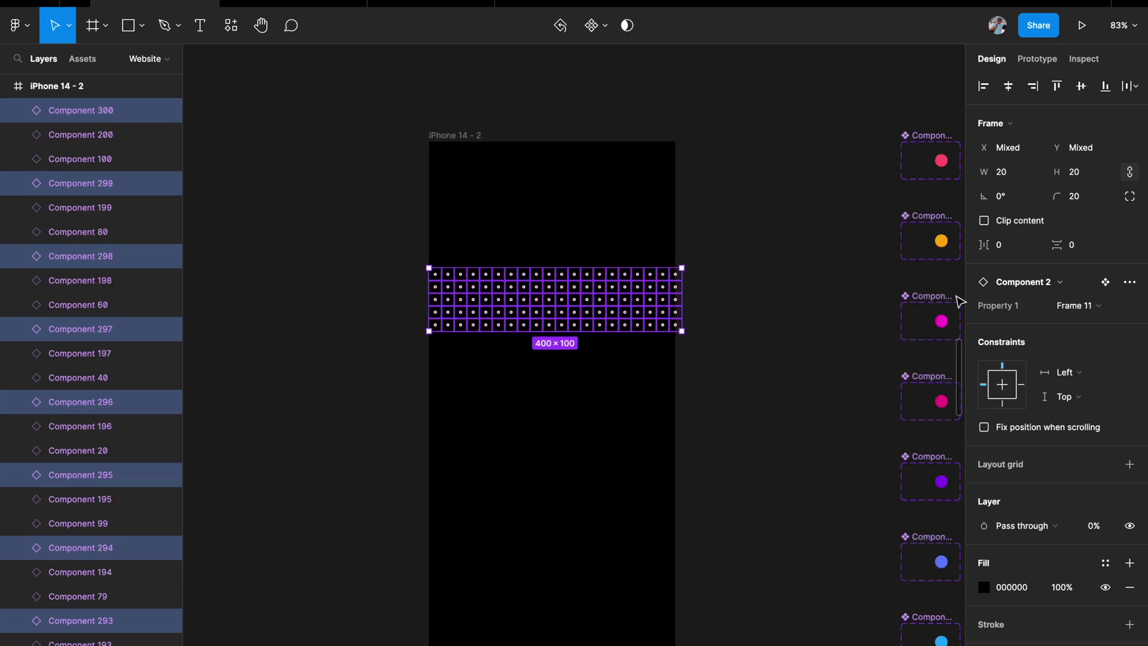
{"action": "left_click", "coordinate": [1041, 287]}
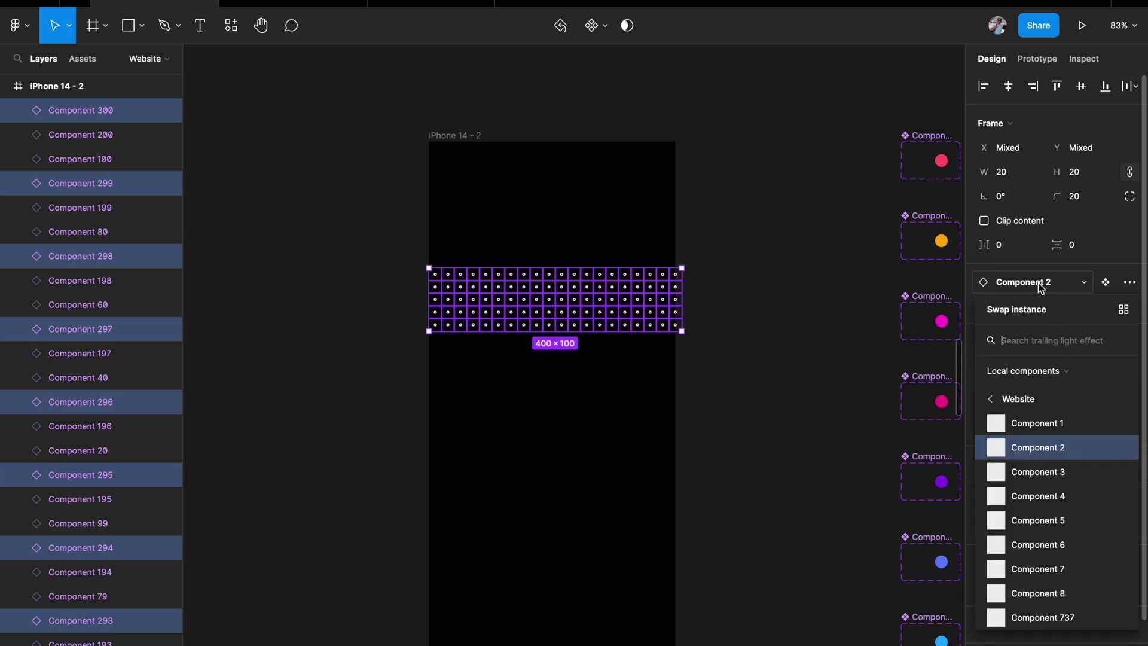
{"action": "left_click", "coordinate": [1038, 472]}
Step: Preview the magenta Frame 4 variant on the Component 3 block, and set Property 1 back to Frame 12
{"action": "scroll", "coordinate": [879, 400], "scroll_direction": "right", "scroll_amount": 2}
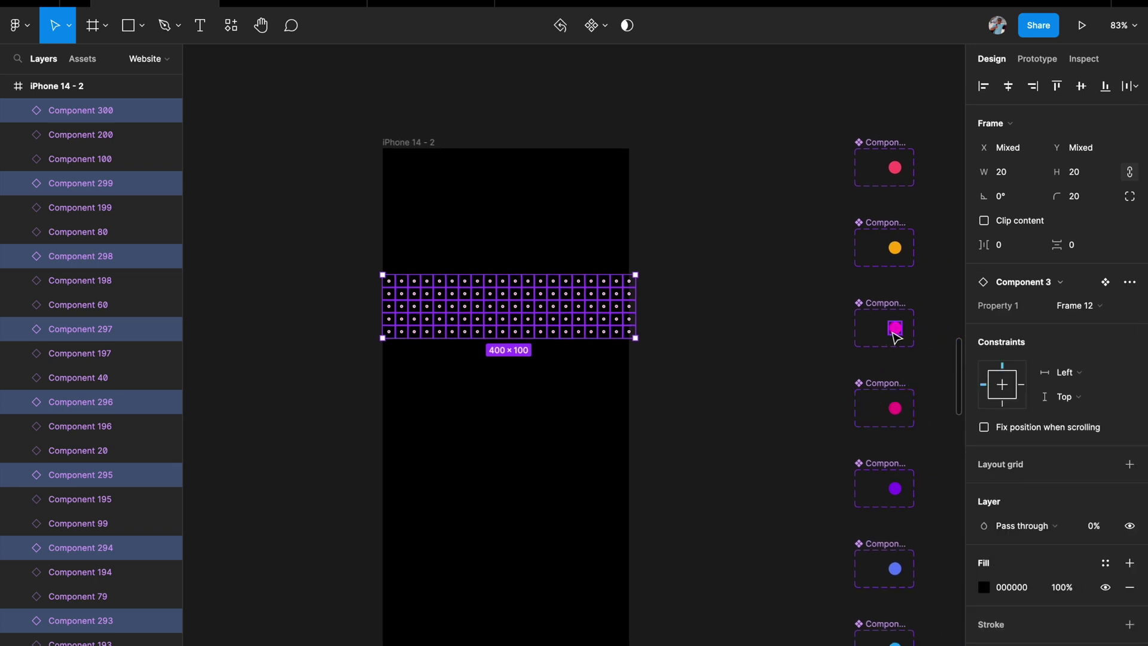
{"action": "left_click", "coordinate": [1094, 306]}
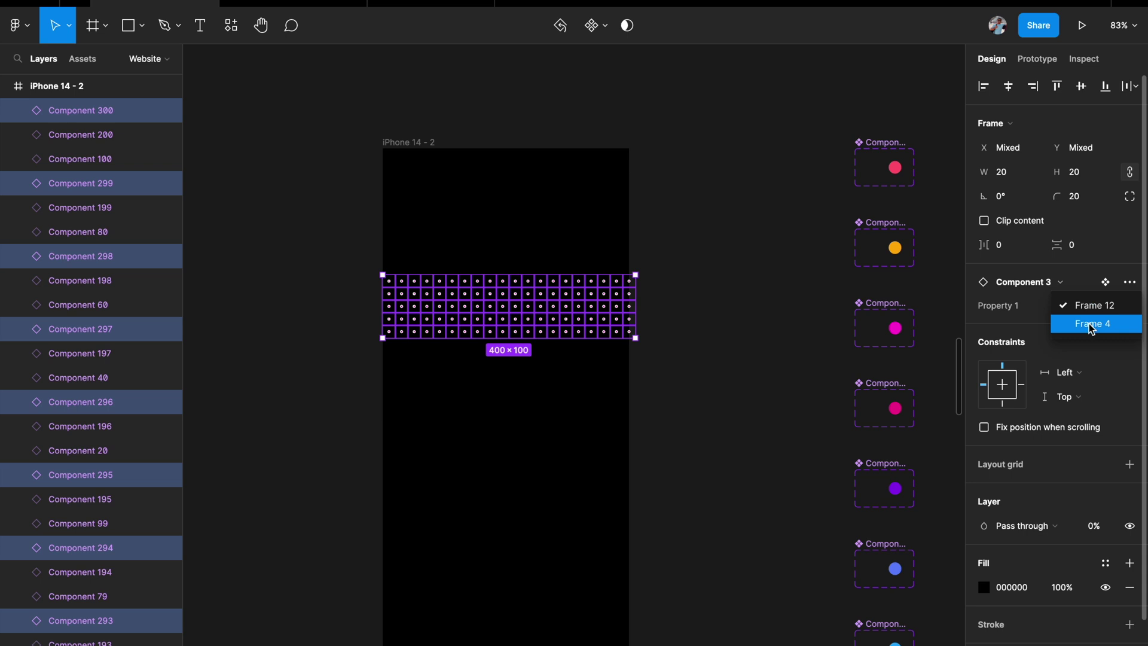
{"action": "left_click", "coordinate": [1088, 324]}
{"action": "left_click", "coordinate": [1086, 306]}
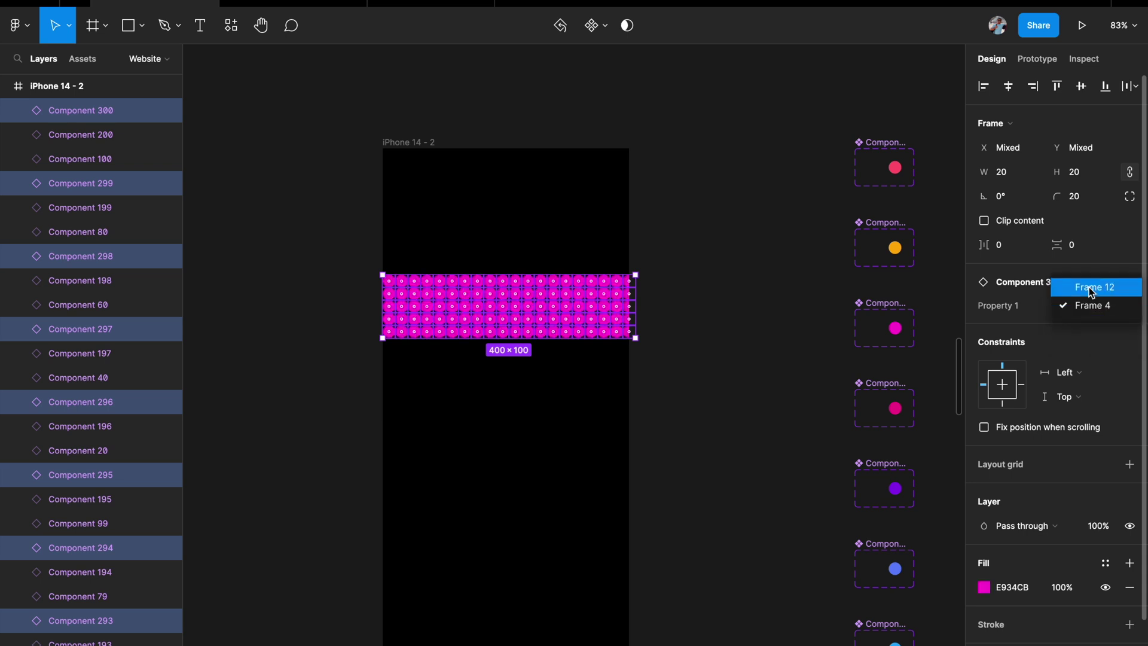
{"action": "left_click", "coordinate": [1089, 288]}
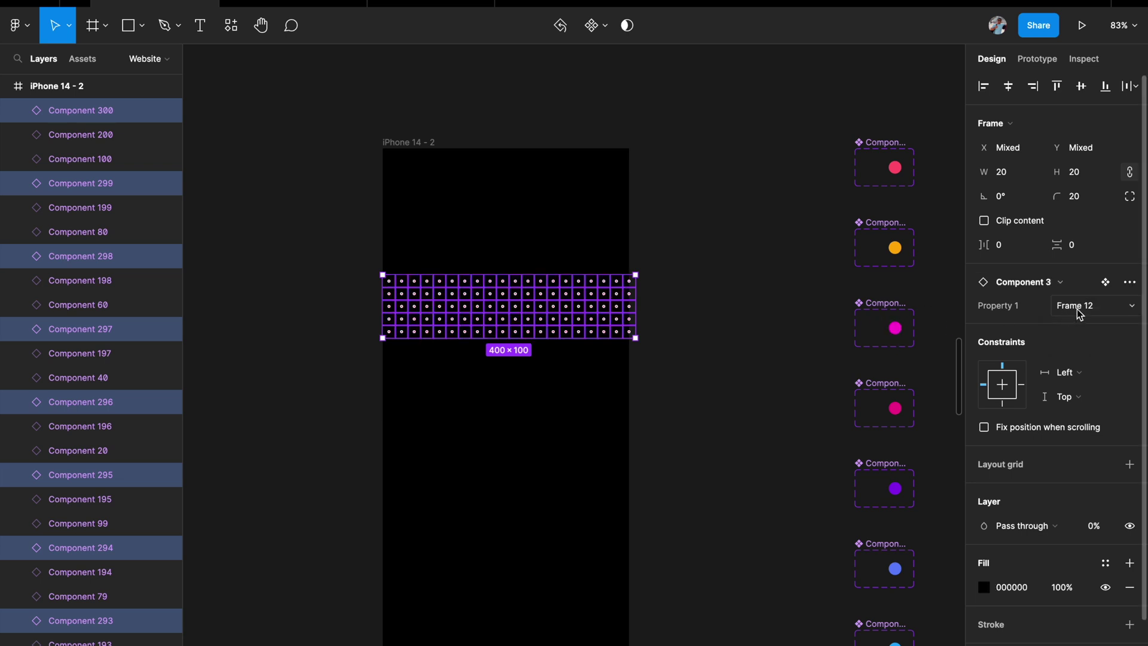
Step: Fill the rest of the iPhone 14 - 2 frame with stacked copies of the block, swapping successive copies up to Component 8
{"action": "scroll", "coordinate": [813, 372], "scroll_direction": "down", "scroll_amount": 1}
{"action": "scroll", "coordinate": [814, 372], "scroll_direction": "left", "scroll_amount": 1}
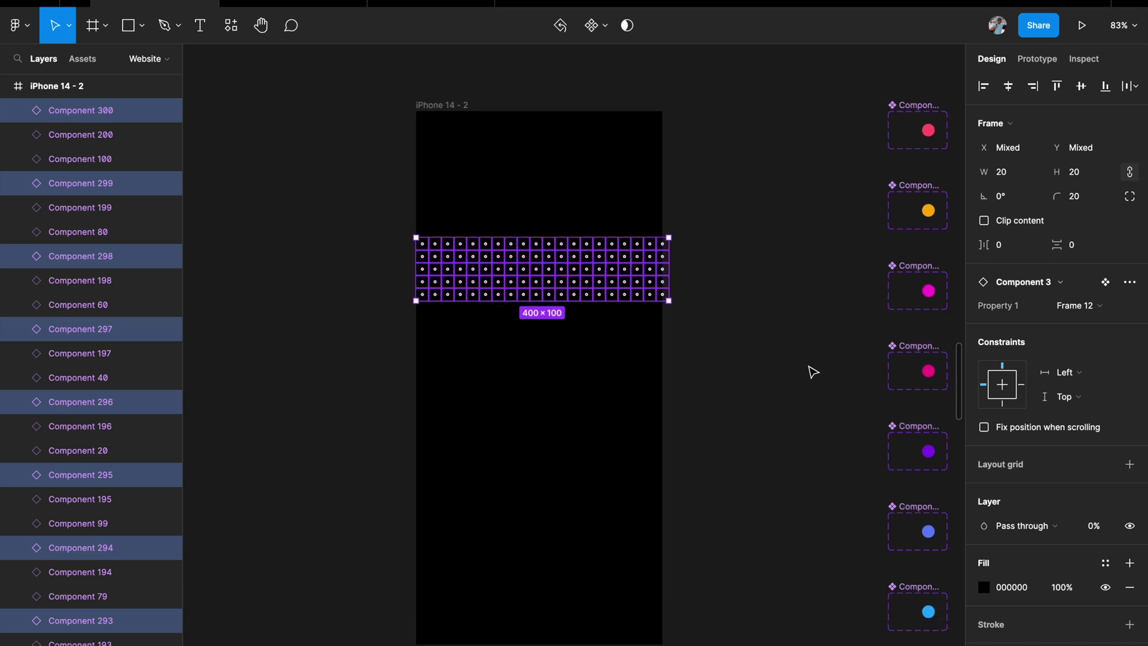
{"action": "left_click_drag", "start_coordinate": [590, 274], "coordinate": [546, 532]}
{"action": "scroll", "coordinate": [859, 330], "scroll_direction": "down", "scroll_amount": 1}
{"action": "scroll", "coordinate": [858, 330], "scroll_direction": "right", "scroll_amount": 2}
{"action": "key", "text": "ctrl+d"}
{"action": "key", "text": "ctrl+d"}
{"action": "left_click", "coordinate": [1024, 273]}
{"action": "left_click", "coordinate": [1028, 530]}
{"action": "key", "text": "ctrl+d"}
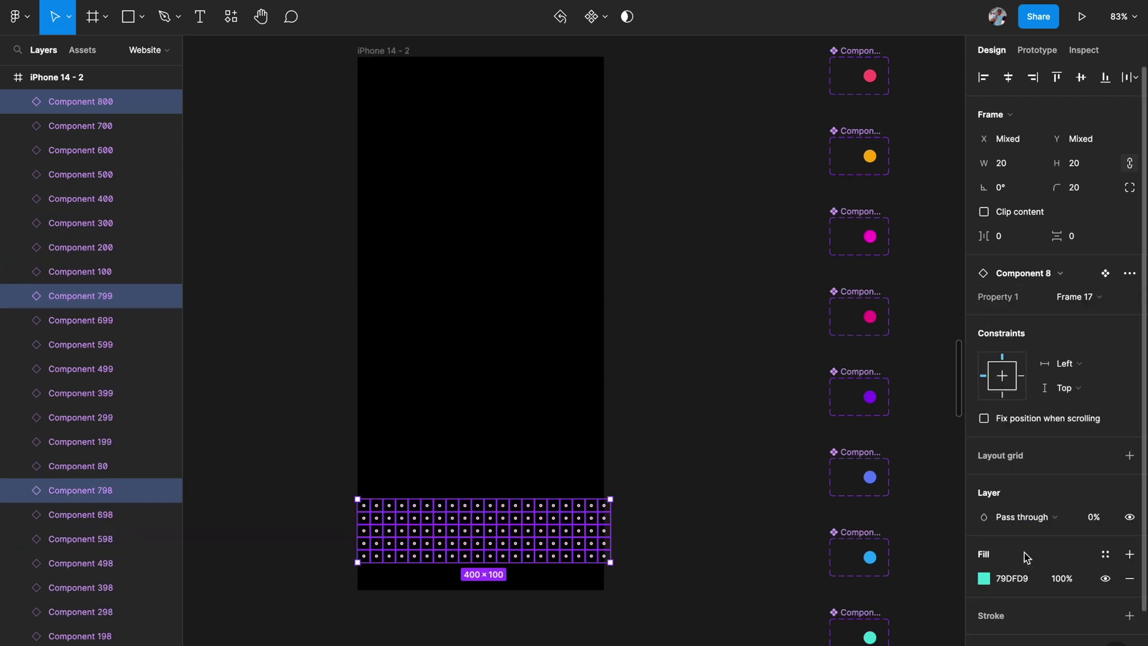
{"action": "key", "text": "ctrl+d"}
{"action": "scroll", "coordinate": [707, 508], "scroll_direction": "down", "scroll_amount": 2}
Step: Select the iPhone 14 - 2 frame and run its prototype to test the multicolored trailing effect
{"action": "left_click", "coordinate": [707, 508]}
{"action": "left_click", "coordinate": [476, 159]}
{"action": "scroll", "coordinate": [545, 122], "scroll_direction": "down", "scroll_amount": 1}
{"action": "scroll", "coordinate": [545, 122], "scroll_direction": "right", "scroll_amount": 1}
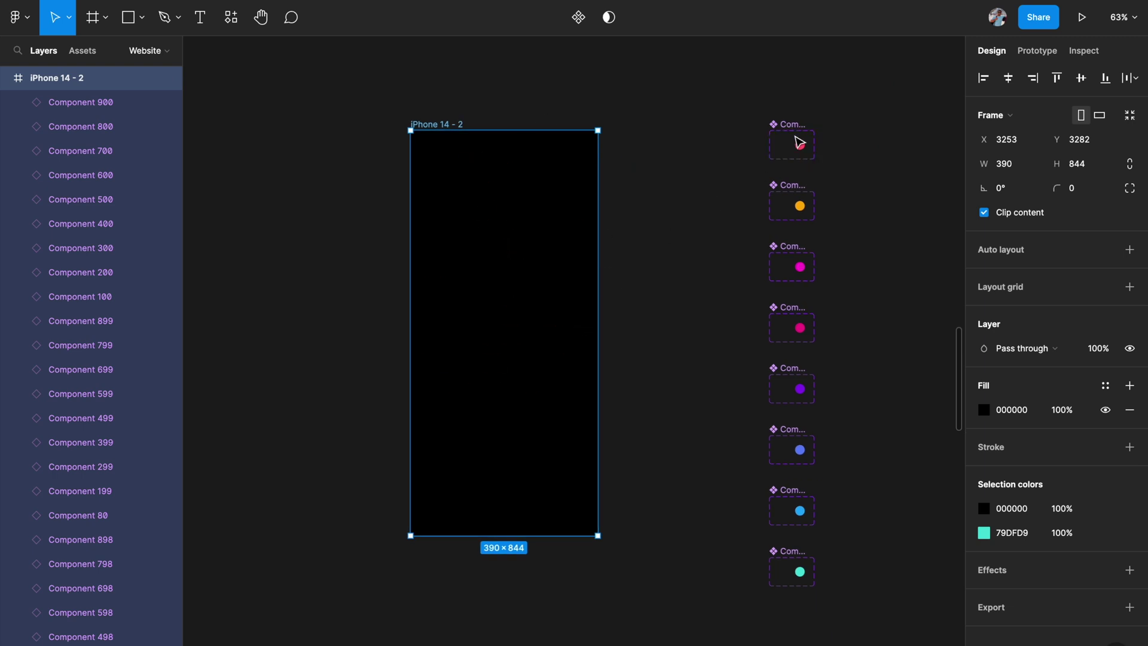
{"action": "scroll", "coordinate": [799, 142], "scroll_direction": "up", "scroll_amount": 2}
{"action": "scroll", "coordinate": [787, 146], "scroll_direction": "down", "scroll_amount": 2}
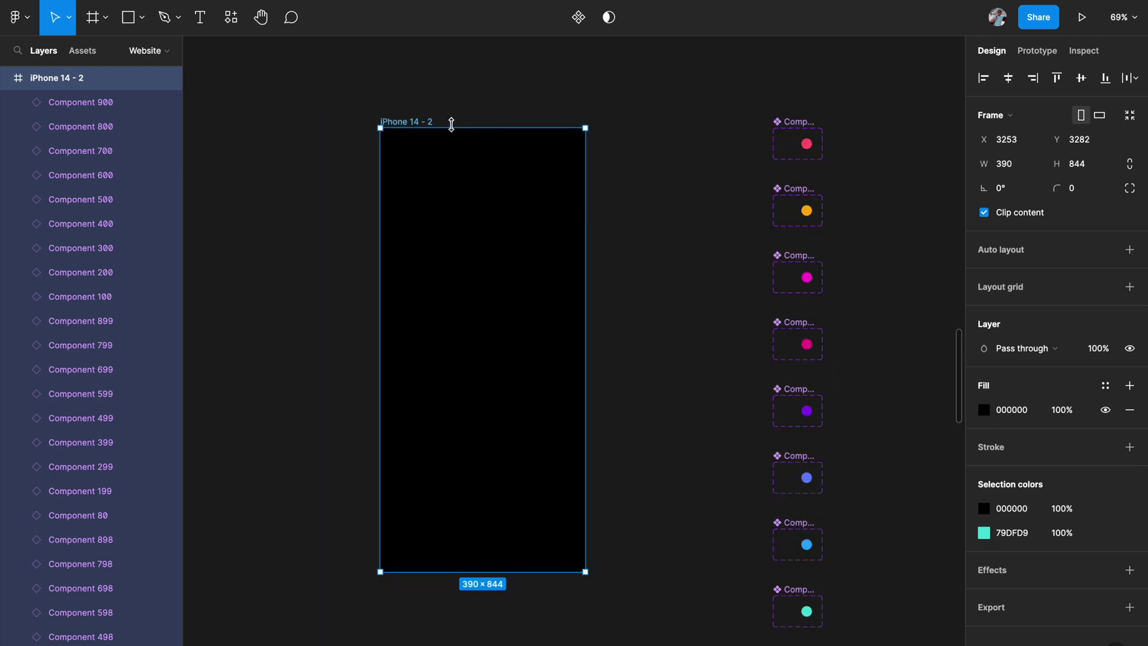
{"action": "left_click", "coordinate": [1081, 18]}
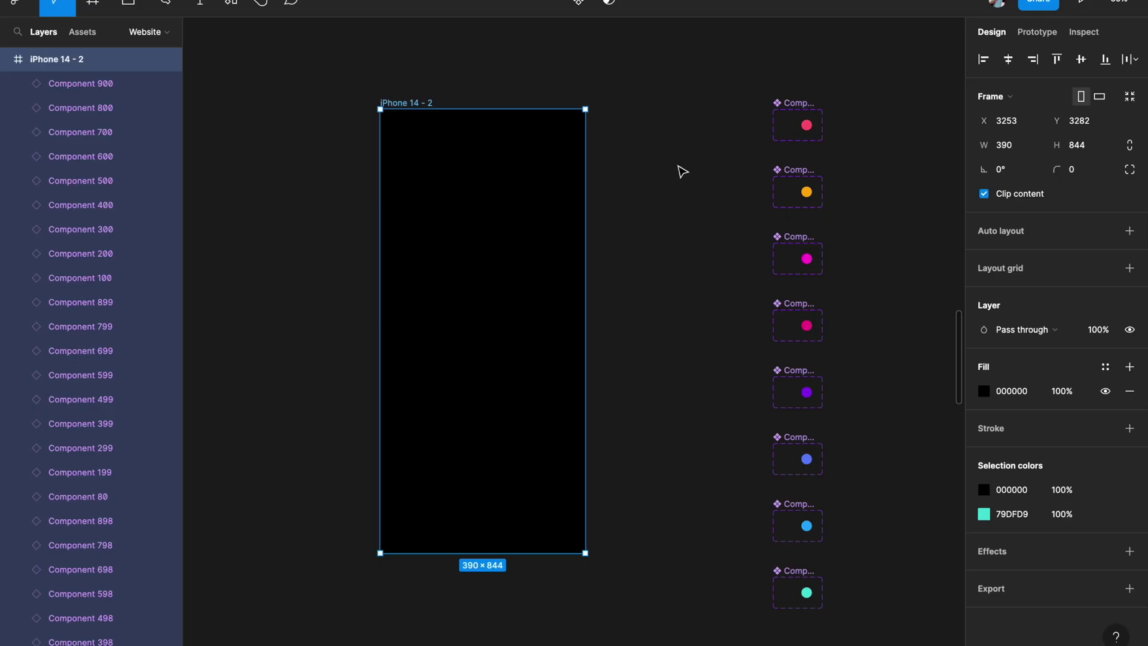
Step: Inspect the hover interaction between the transparent and red variants of Component 1
{"action": "scroll", "coordinate": [679, 172], "scroll_direction": "up", "scroll_amount": 5}
{"action": "left_click", "coordinate": [693, 119]}
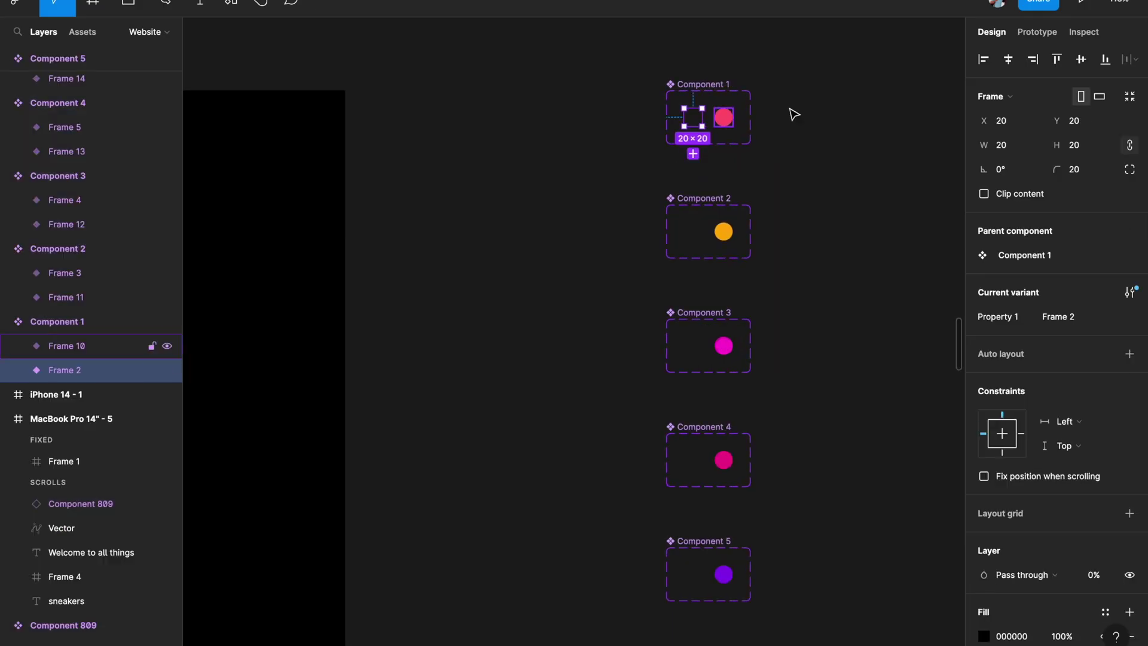
{"action": "left_click", "coordinate": [1036, 31]}
{"action": "scroll", "coordinate": [784, 134], "scroll_direction": "up", "scroll_amount": 3}
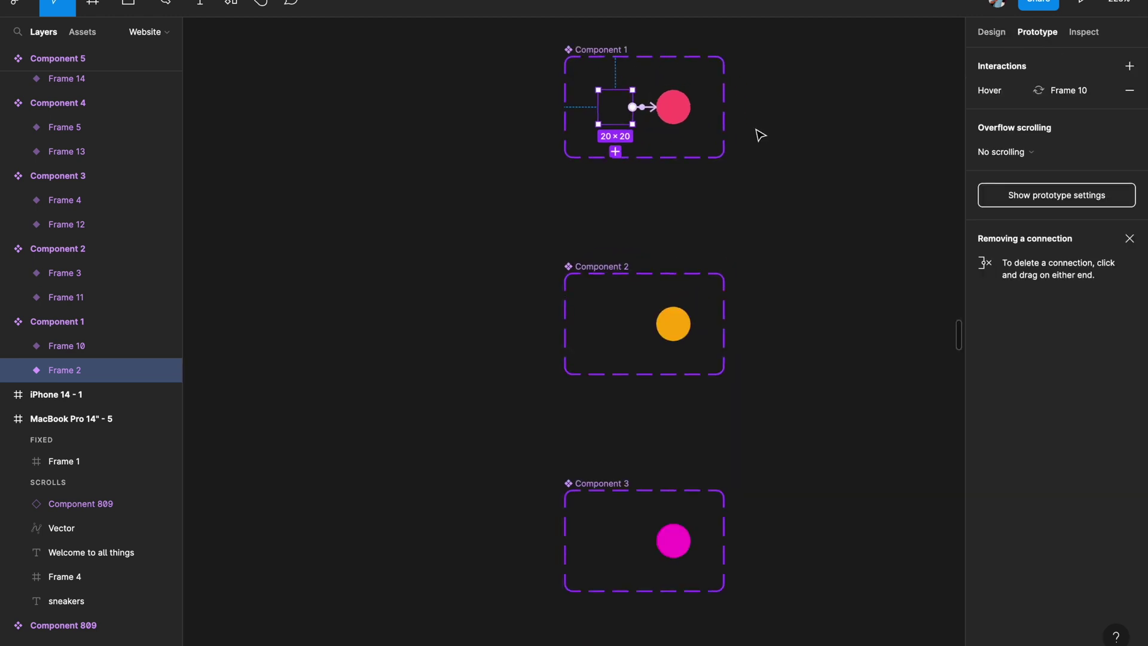
{"action": "left_click", "coordinate": [646, 109]}
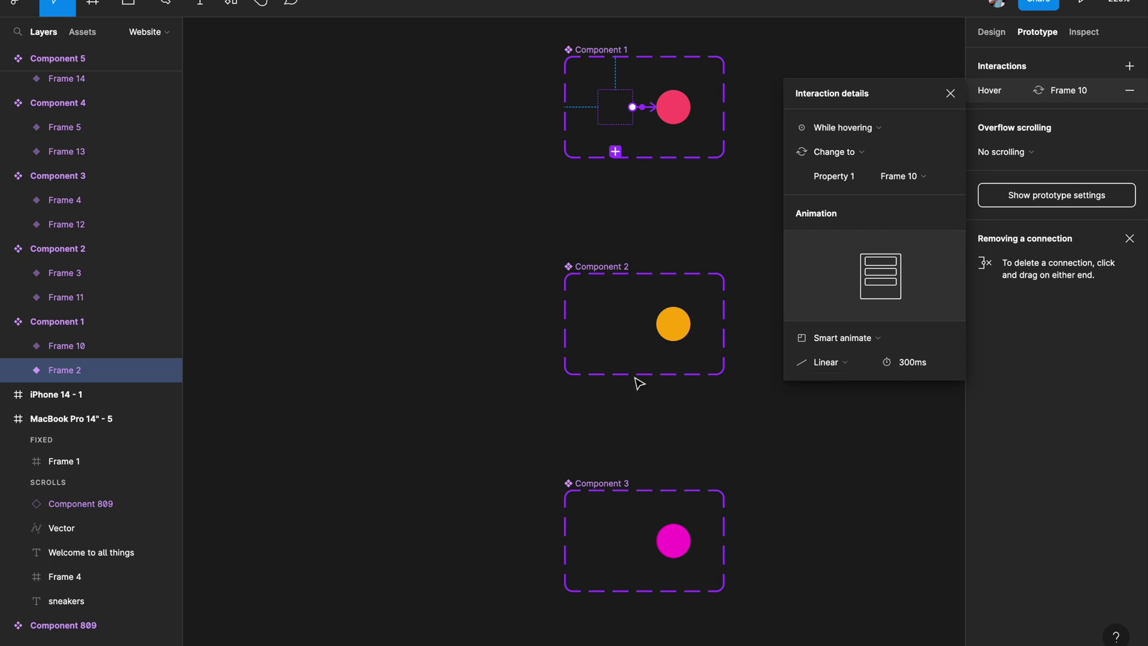
{"action": "left_click", "coordinate": [443, 389]}
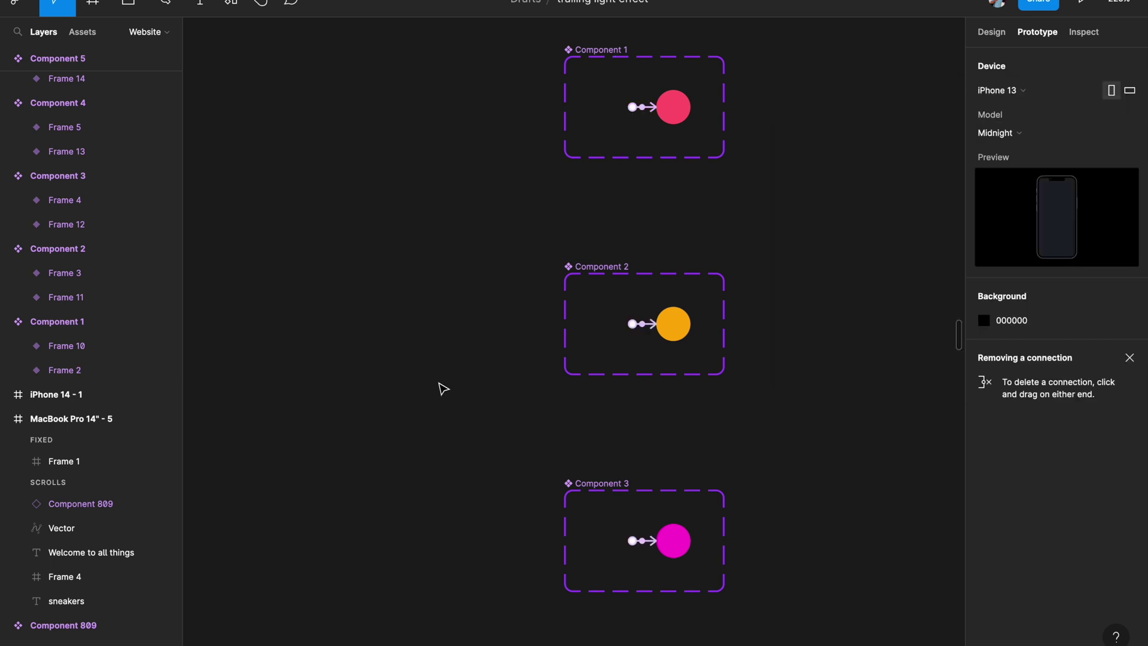
{"action": "scroll", "coordinate": [443, 389], "scroll_direction": "down", "scroll_amount": 5}
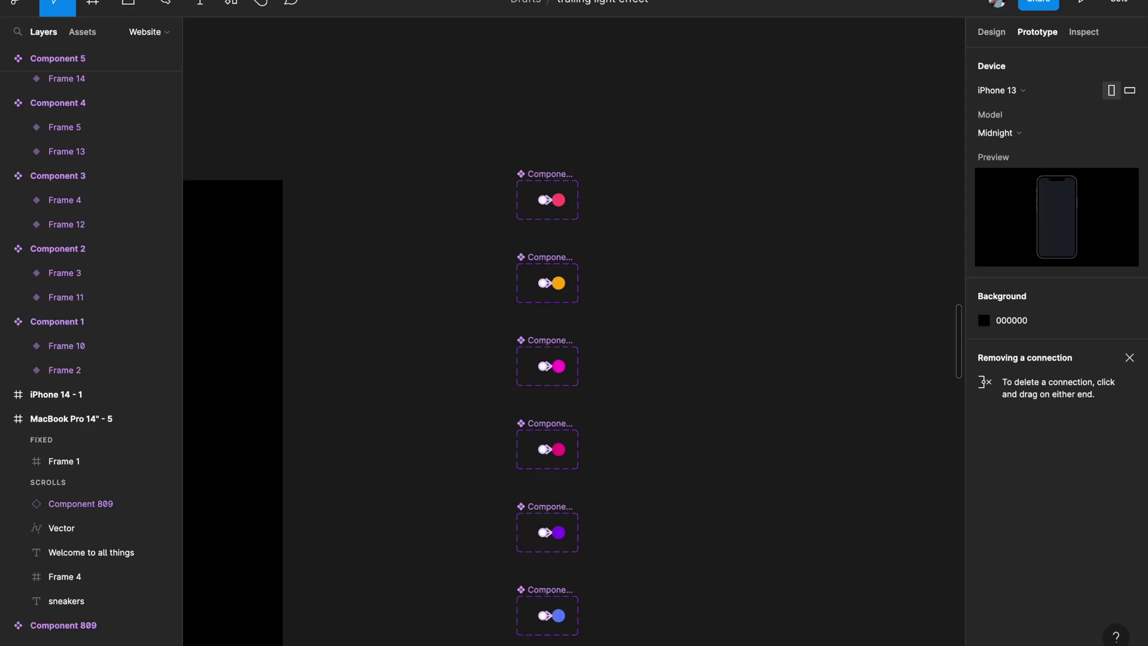
Step: Turn on the hidden layer blur for the colored circle variants of Components 1 to 8, and set the blur to 25
{"action": "scroll", "coordinate": [597, 225], "scroll_direction": "up", "scroll_amount": 3}
{"action": "left_click", "coordinate": [517, 120]}
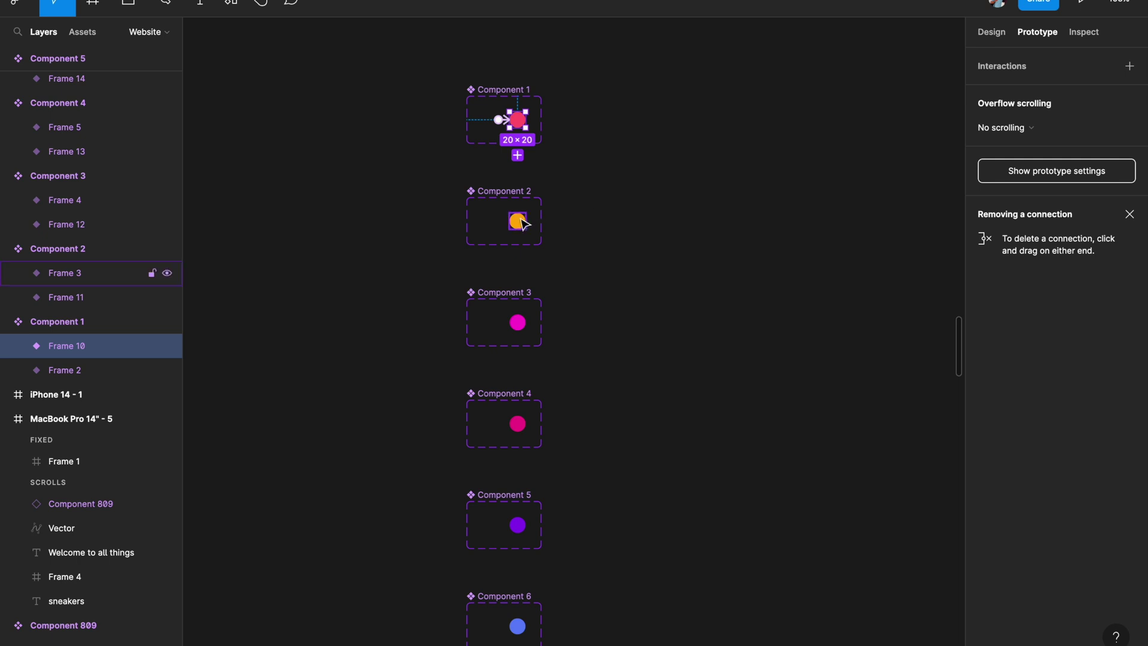
{"action": "left_click", "coordinate": [992, 32]}
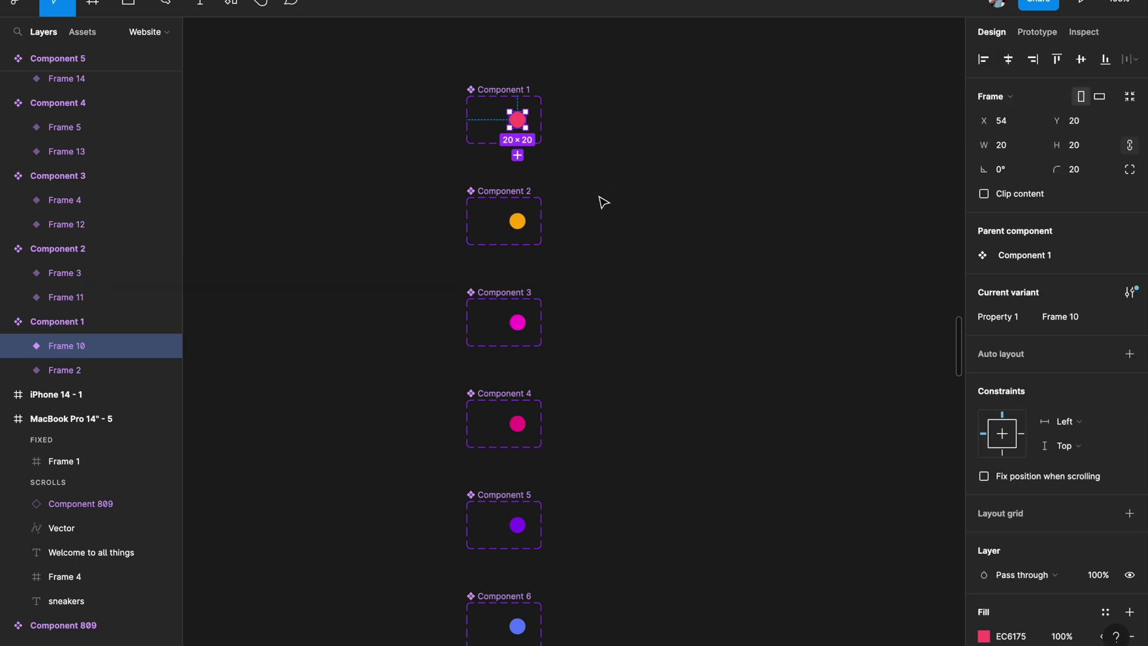
{"action": "left_click", "coordinate": [518, 221], "text": "shift"}
{"action": "scroll", "coordinate": [520, 225], "scroll_direction": "down", "scroll_amount": 3}
{"action": "left_click", "coordinate": [553, 246], "text": "shift"}
{"action": "scroll", "coordinate": [553, 245], "scroll_direction": "down", "scroll_amount": 4}
{"action": "left_click", "coordinate": [540, 213], "text": "shift"}
{"action": "left_click", "coordinate": [541, 315], "text": "shift"}
{"action": "scroll", "coordinate": [556, 299], "scroll_direction": "down", "scroll_amount": 5}
{"action": "left_click", "coordinate": [570, 270], "text": "shift"}
{"action": "left_click", "coordinate": [567, 352], "text": "shift"}
{"action": "left_click", "coordinate": [567, 455], "text": "shift"}
{"action": "scroll", "coordinate": [1013, 538], "scroll_direction": "down", "scroll_amount": 3}
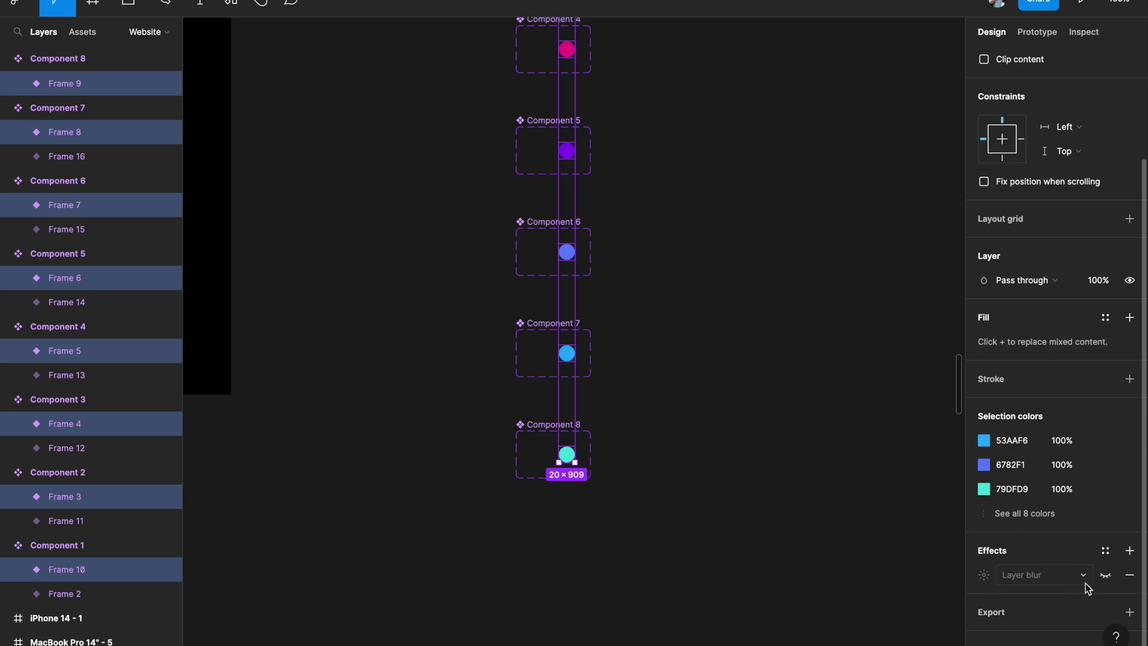
{"action": "left_click", "coordinate": [1106, 575]}
{"action": "left_click", "coordinate": [984, 575]}
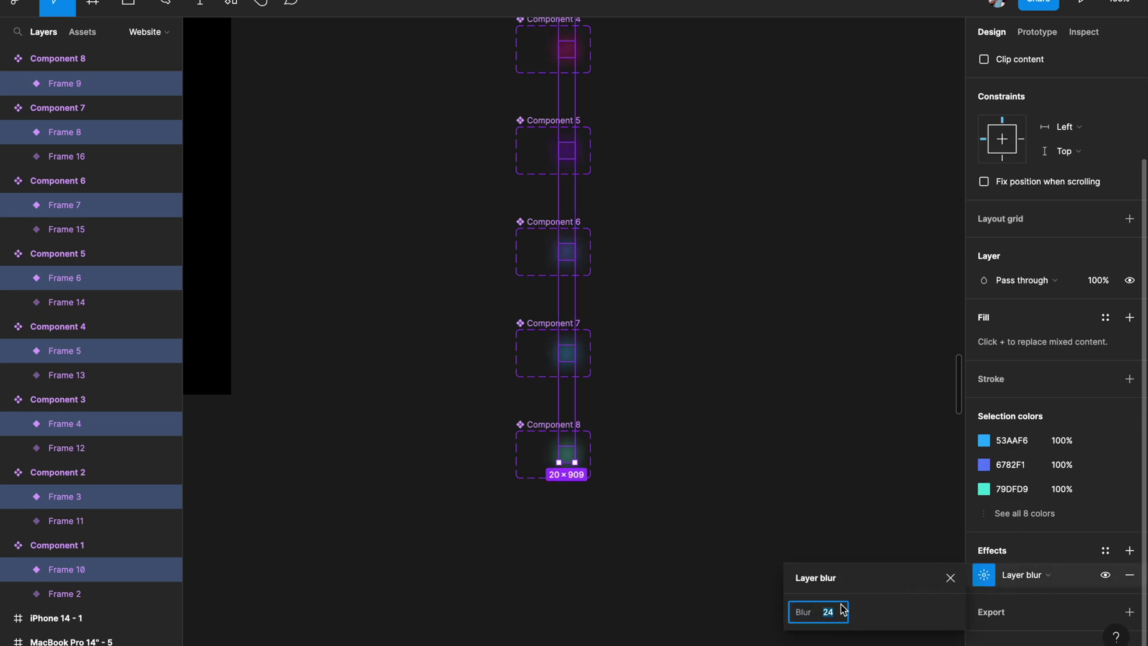
{"action": "key", "text": "shift+Up"}
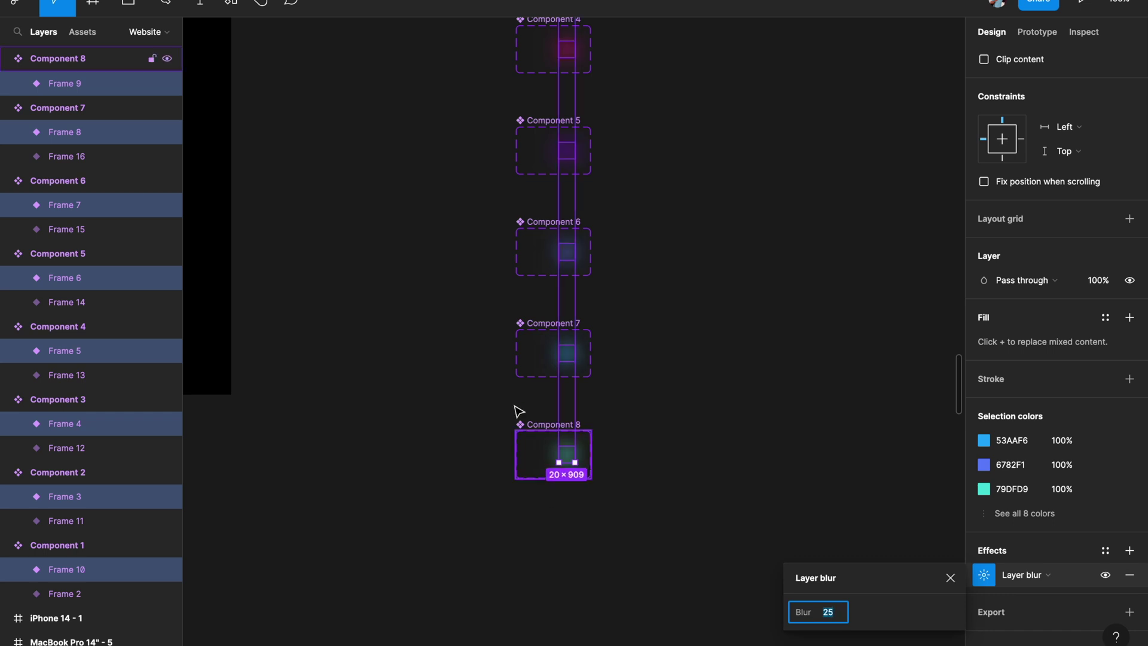
{"action": "scroll", "coordinate": [496, 388], "scroll_direction": "down", "scroll_amount": 2}
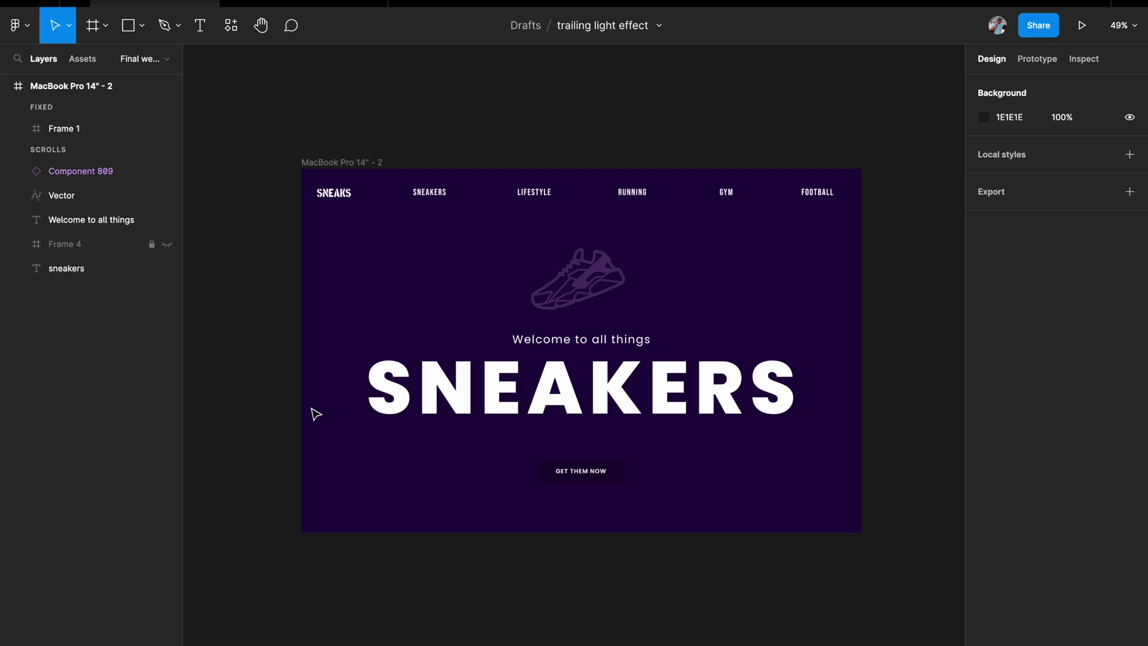
Step: Examine the MacBook Pro 14" - 2 website frame and the text settings of its SNEAKERS headline
{"action": "left_click", "coordinate": [344, 164]}
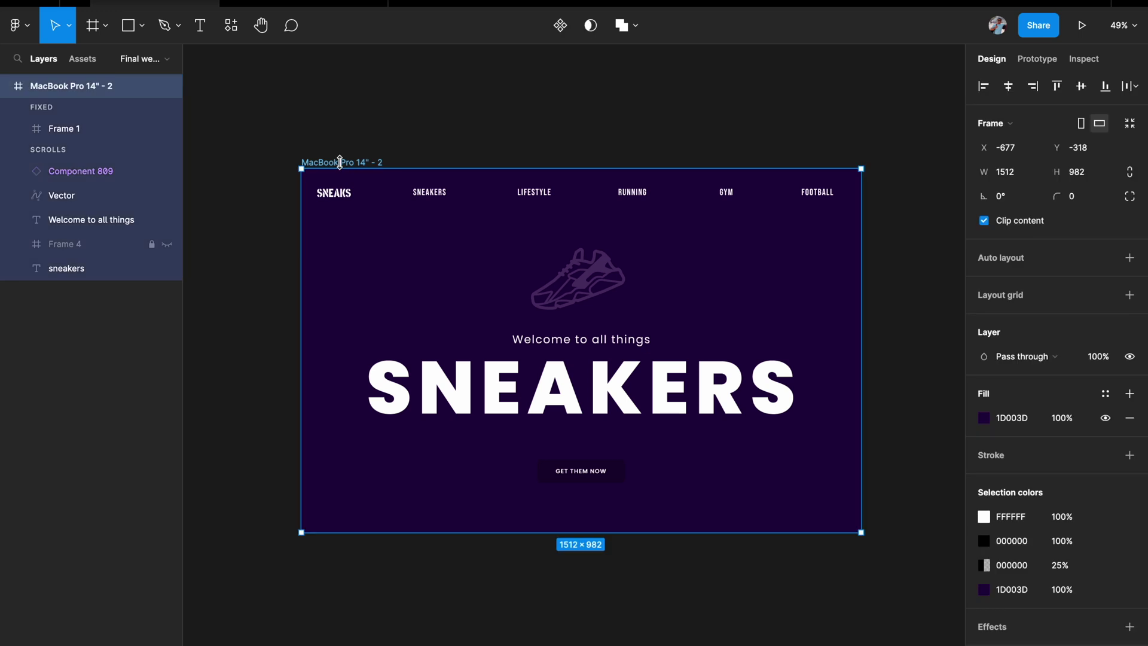
{"action": "scroll", "coordinate": [389, 259], "scroll_direction": "down", "scroll_amount": 1}
{"action": "scroll", "coordinate": [390, 259], "scroll_direction": "right", "scroll_amount": 1}
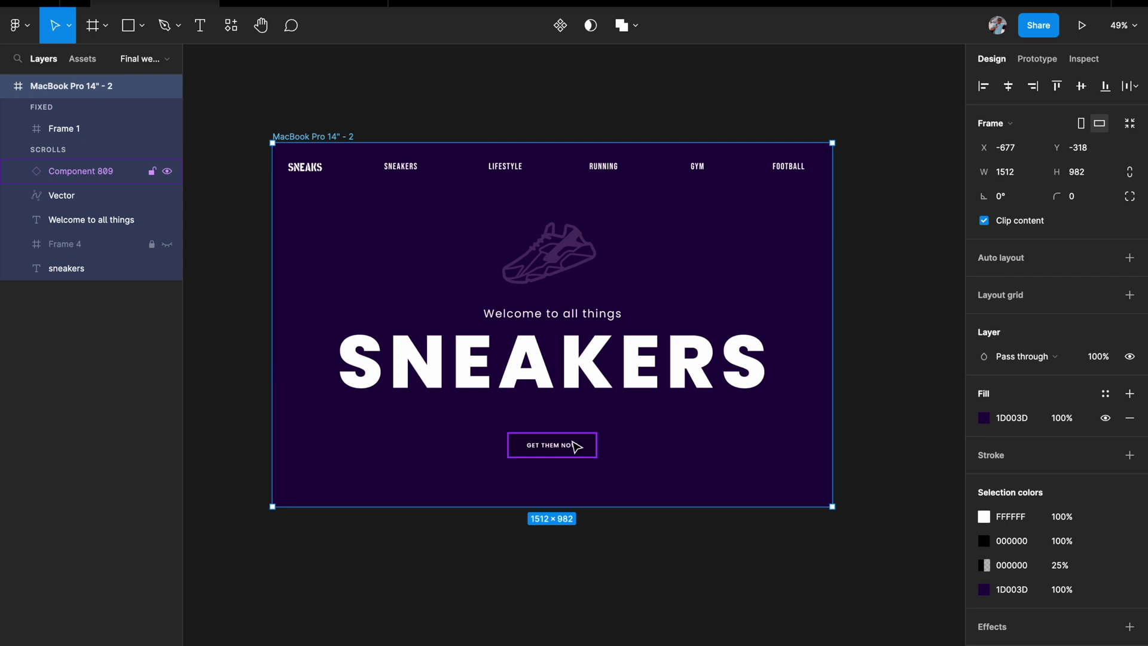
{"action": "left_click", "coordinate": [638, 361]}
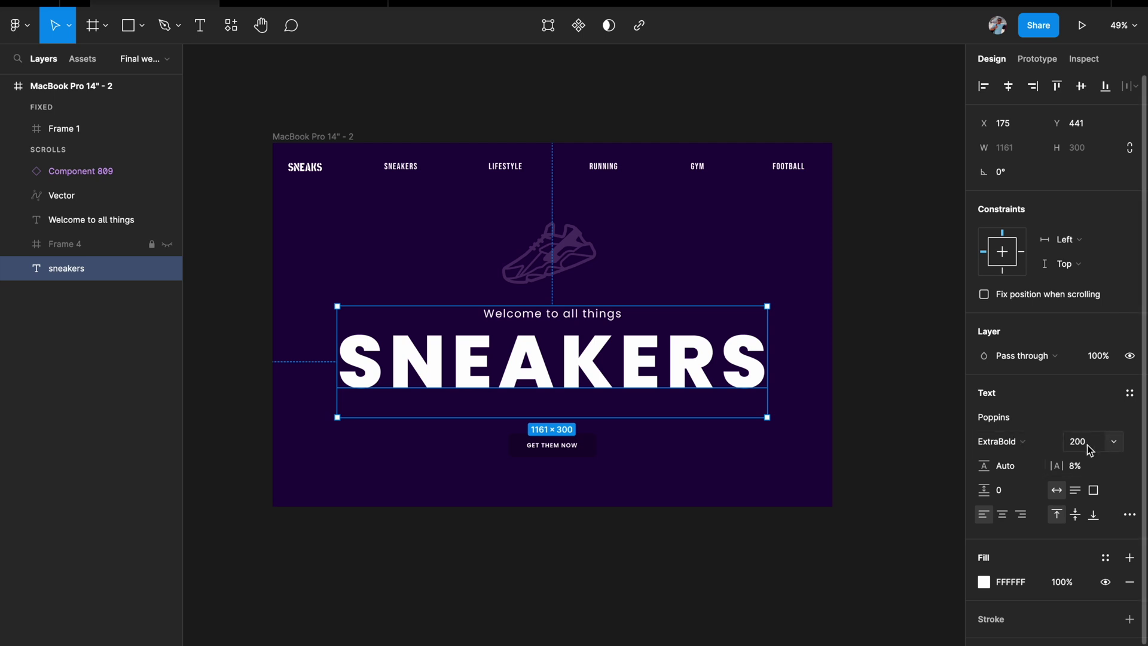
{"action": "left_click", "coordinate": [856, 441]}
{"action": "scroll", "coordinate": [856, 441], "scroll_direction": "down", "scroll_amount": 2}
{"action": "scroll", "coordinate": [856, 441], "scroll_direction": "down", "scroll_amount": 1}
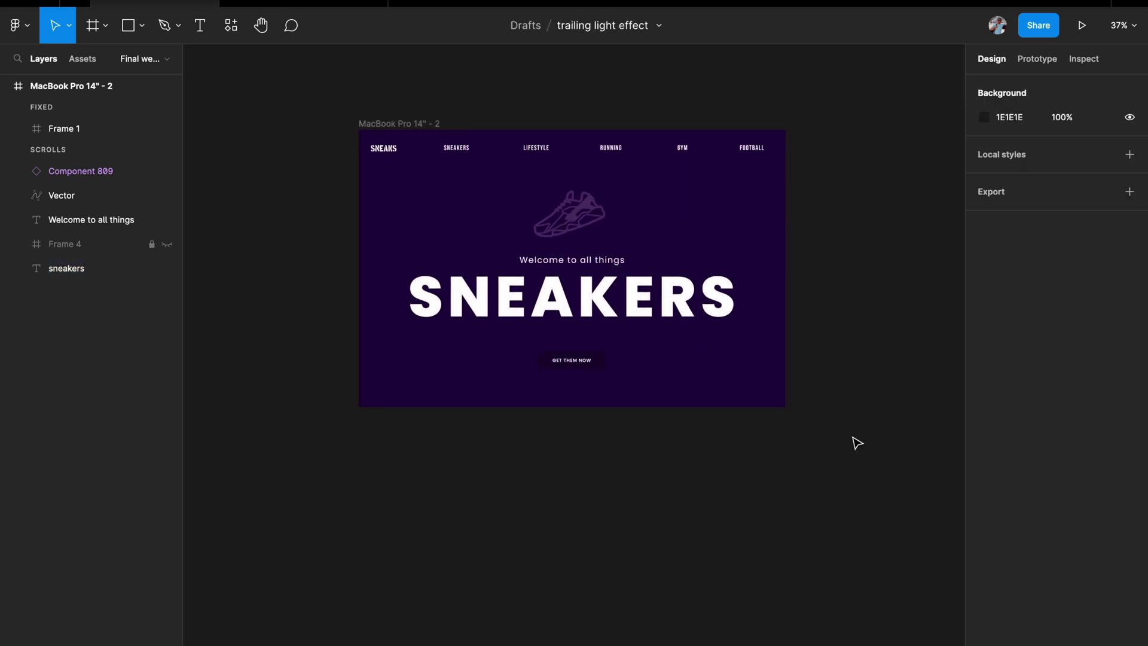
Step: Duplicate the SNEAKERS headline and place the copy below the MacBook Pro 14" - 2 frame at about X -478, Y 971
{"action": "left_click", "coordinate": [686, 311]}
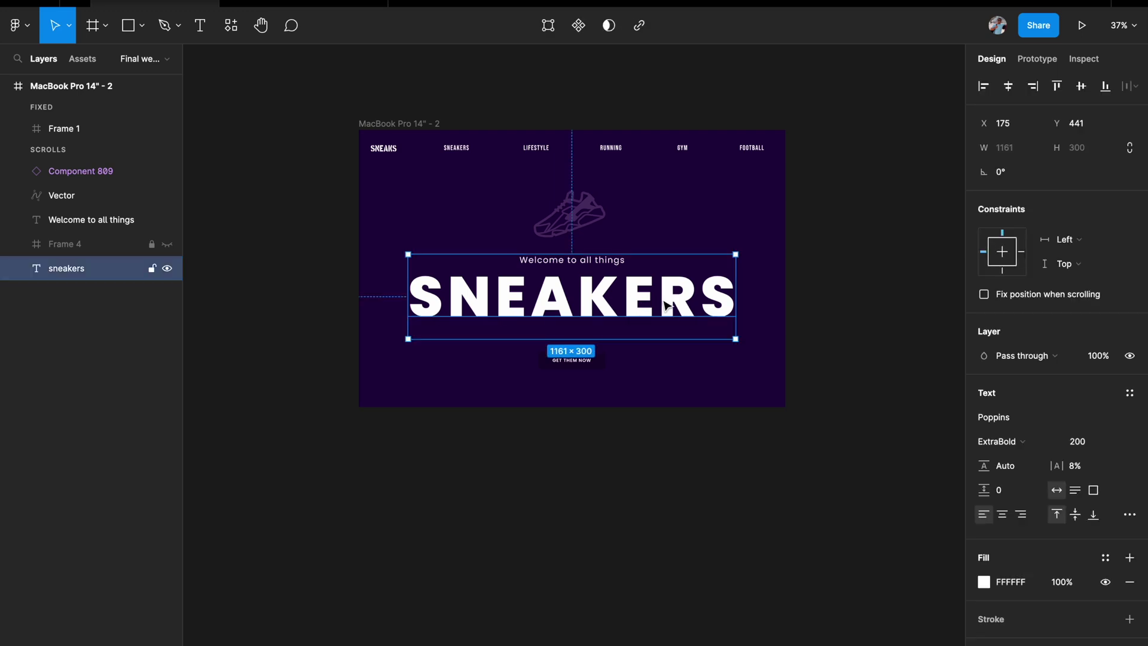
{"action": "left_click_drag", "start_coordinate": [658, 305], "coordinate": [643, 545]}
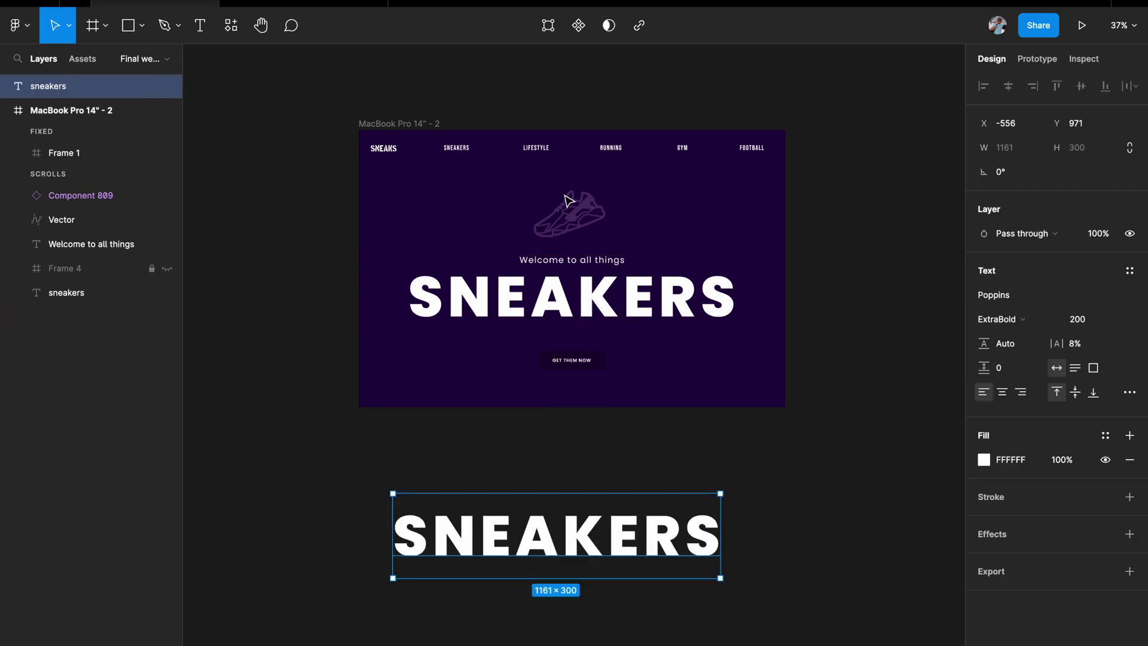
{"action": "left_click", "coordinate": [422, 124]}
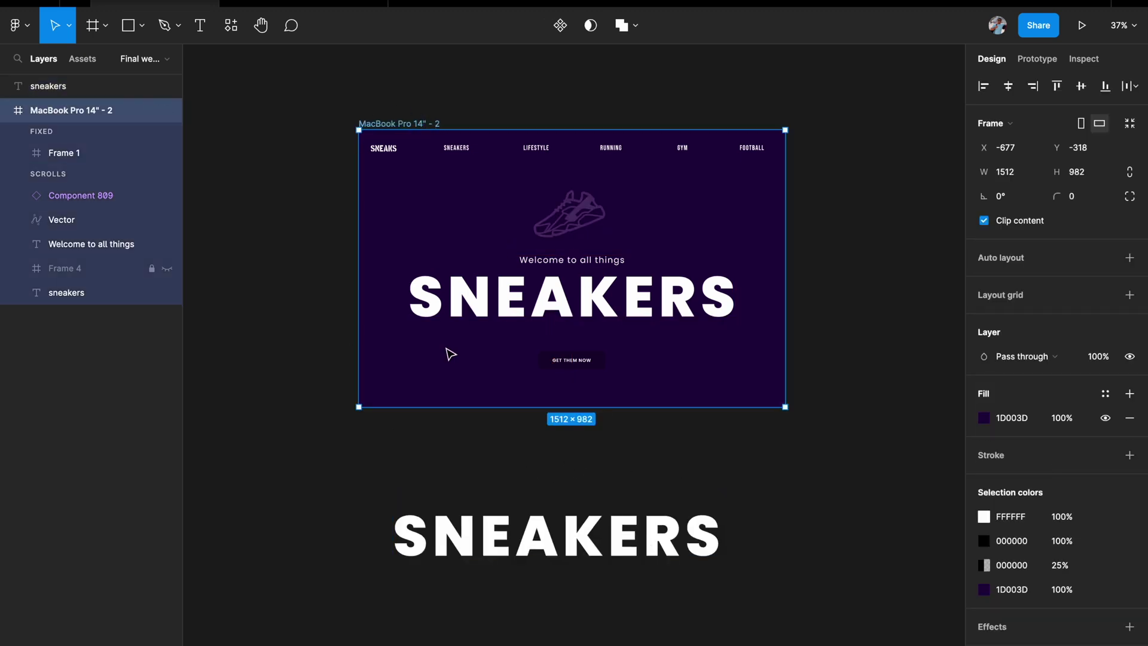
{"action": "scroll", "coordinate": [474, 546], "scroll_direction": "down", "scroll_amount": 2}
{"action": "left_click_drag", "start_coordinate": [446, 485], "coordinate": [466, 485]}
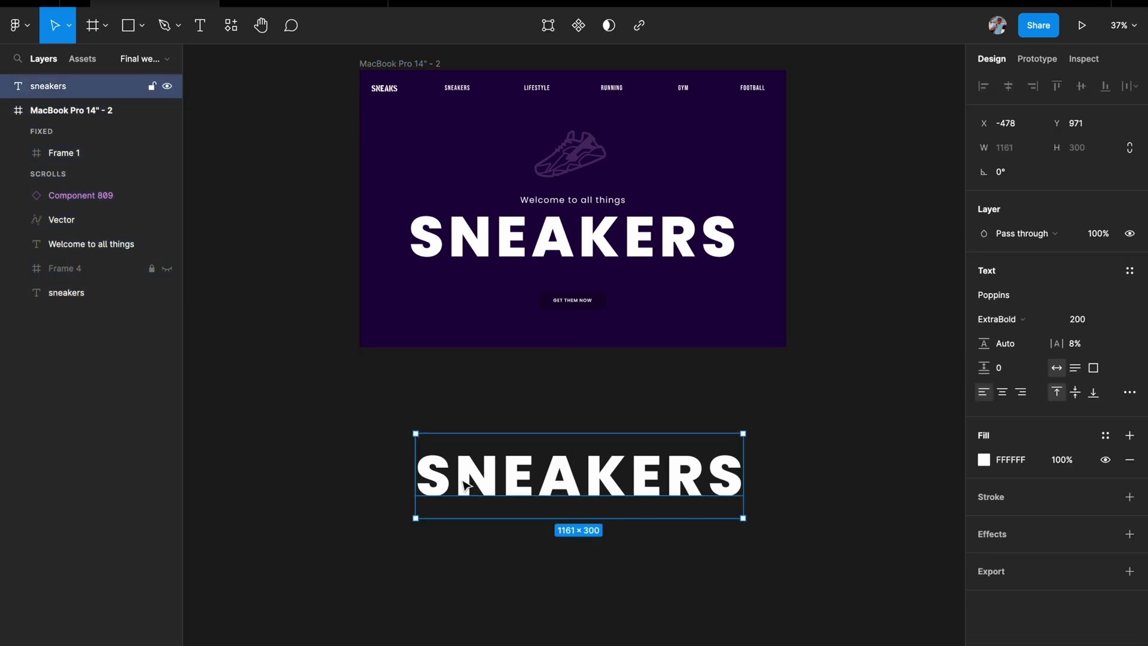
{"action": "scroll", "coordinate": [537, 482], "scroll_direction": "down", "scroll_amount": 1}
{"action": "scroll", "coordinate": [537, 482], "scroll_direction": "right", "scroll_amount": 1}
{"action": "scroll", "coordinate": [507, 568], "scroll_direction": "down", "scroll_amount": 4}
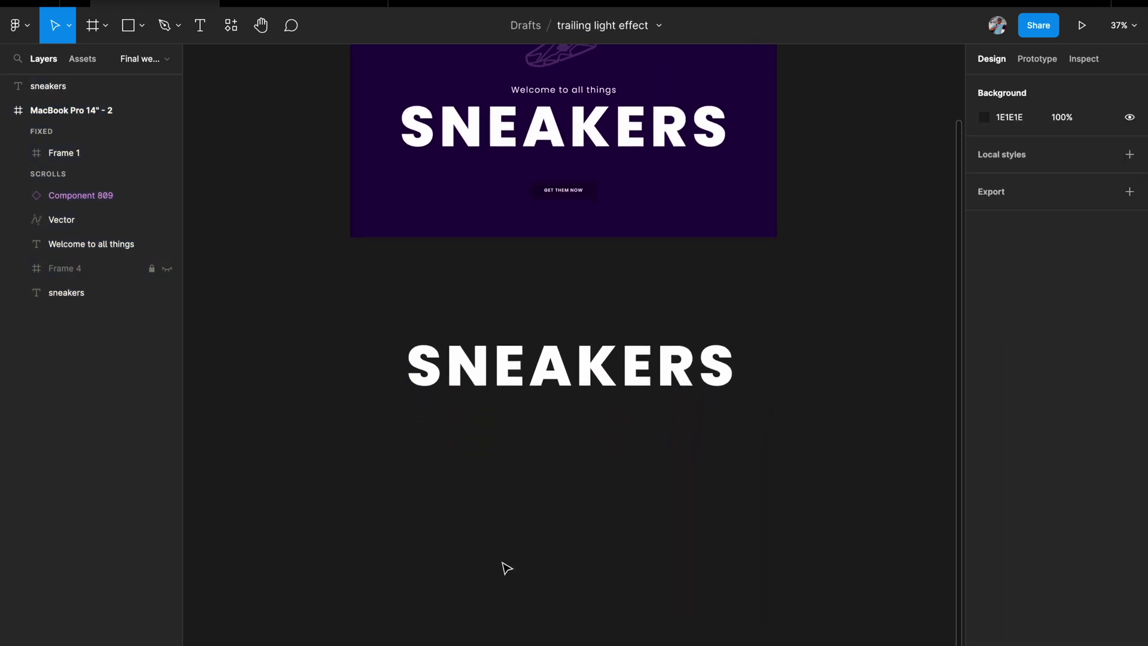
Step: Draw a small square frame below the copied SNEAKERS headline at about X -434, Y 1336, and set its size to 50 × 50
{"action": "scroll", "coordinate": [455, 472], "scroll_direction": "up", "scroll_amount": 2}
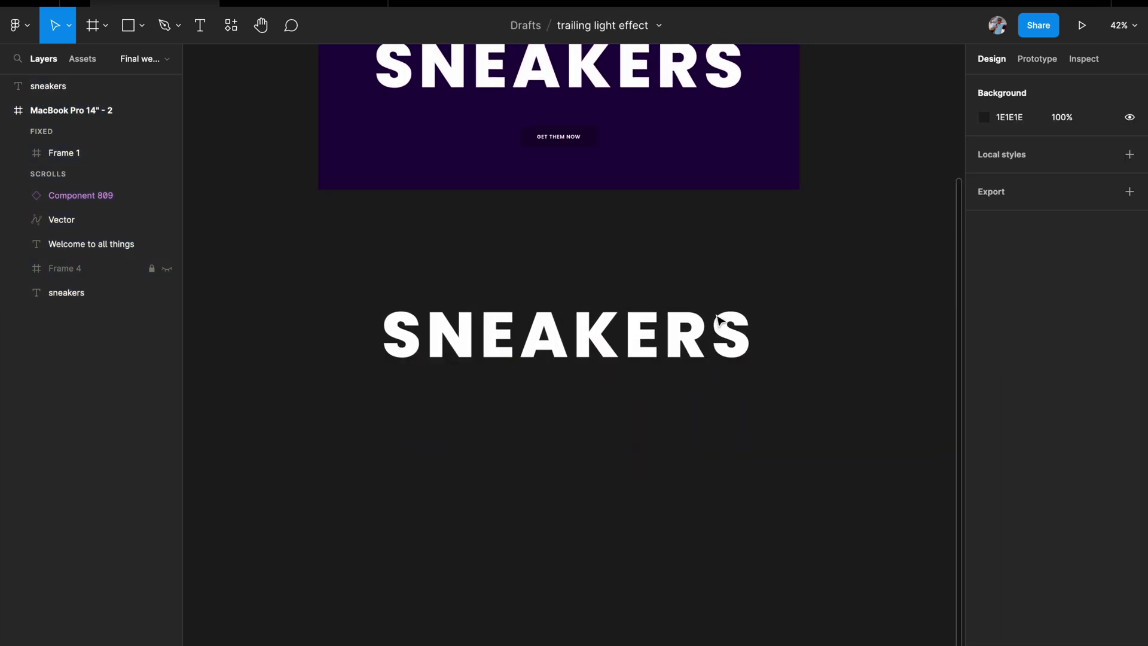
{"action": "scroll", "coordinate": [525, 375], "scroll_direction": "up", "scroll_amount": 3}
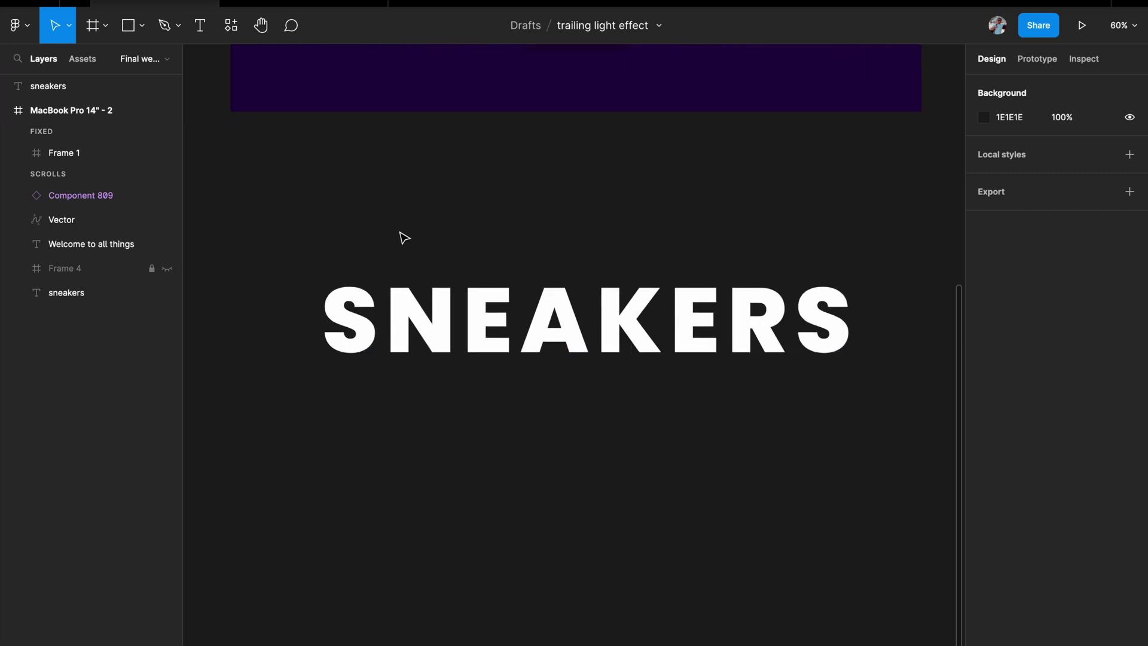
{"action": "scroll", "coordinate": [636, 397], "scroll_direction": "left", "scroll_amount": 1}
{"action": "scroll", "coordinate": [451, 360], "scroll_direction": "up", "scroll_amount": 1}
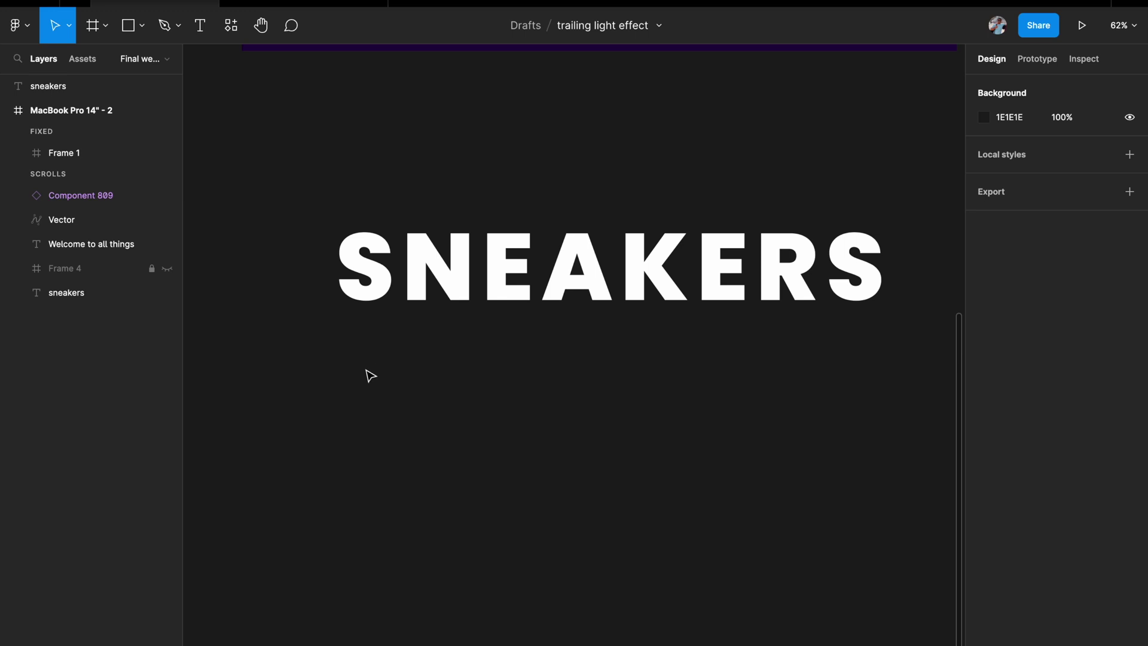
{"action": "key", "text": "f"}
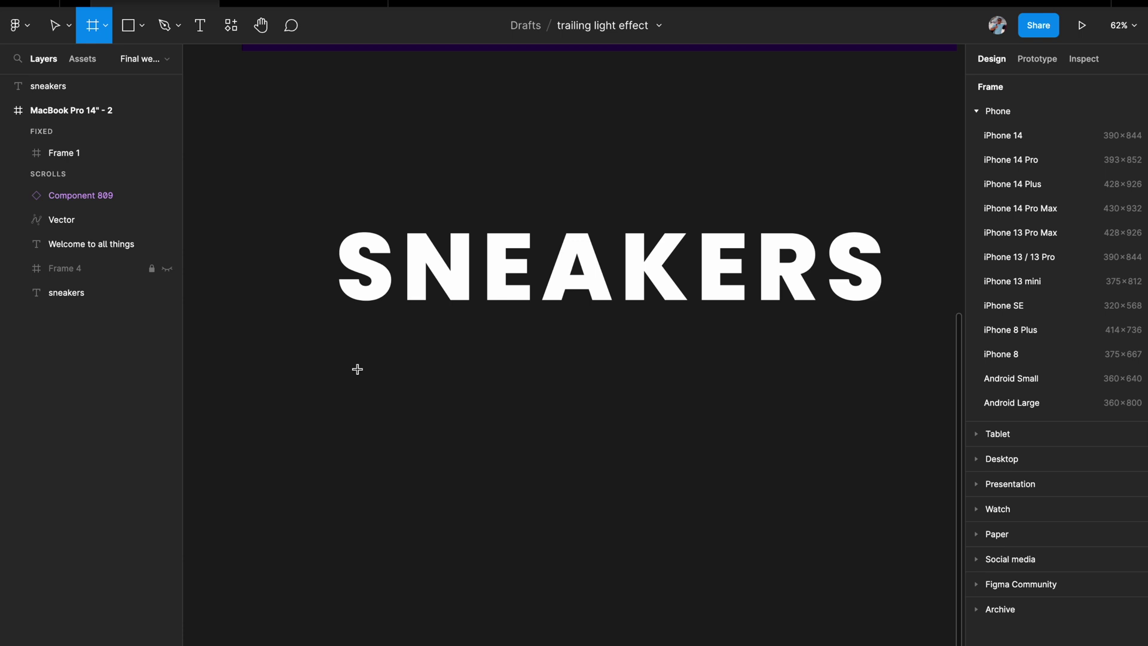
{"action": "left_click_drag", "start_coordinate": [357, 369], "coordinate": [386, 398]}
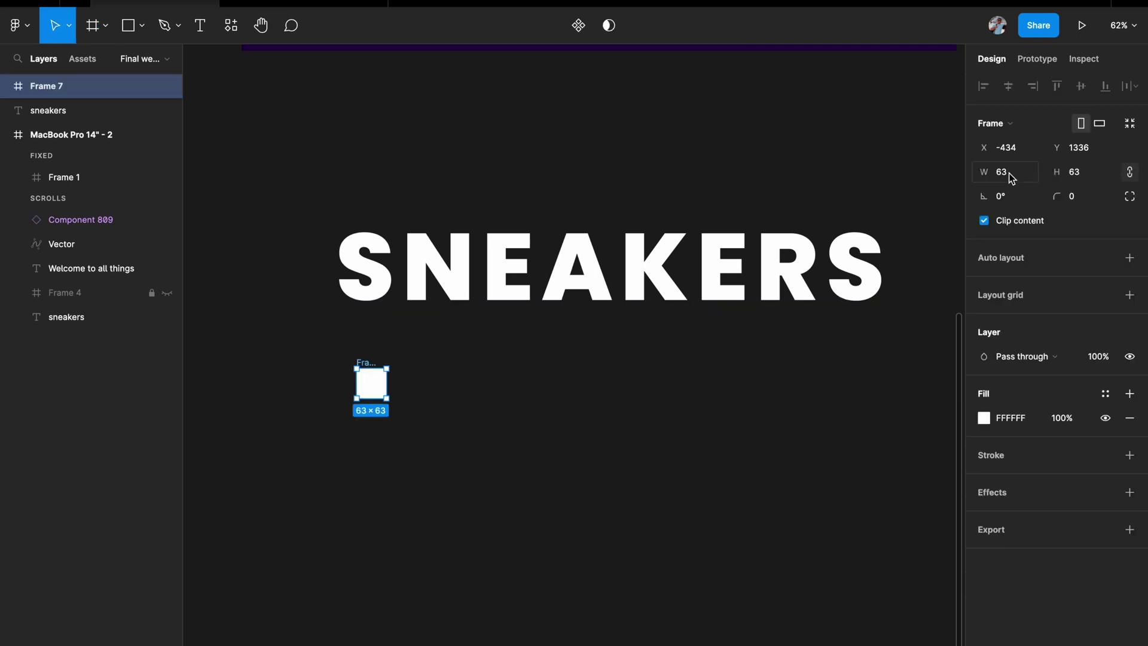
{"action": "type", "text": "50"}
{"action": "key", "text": "Return"}
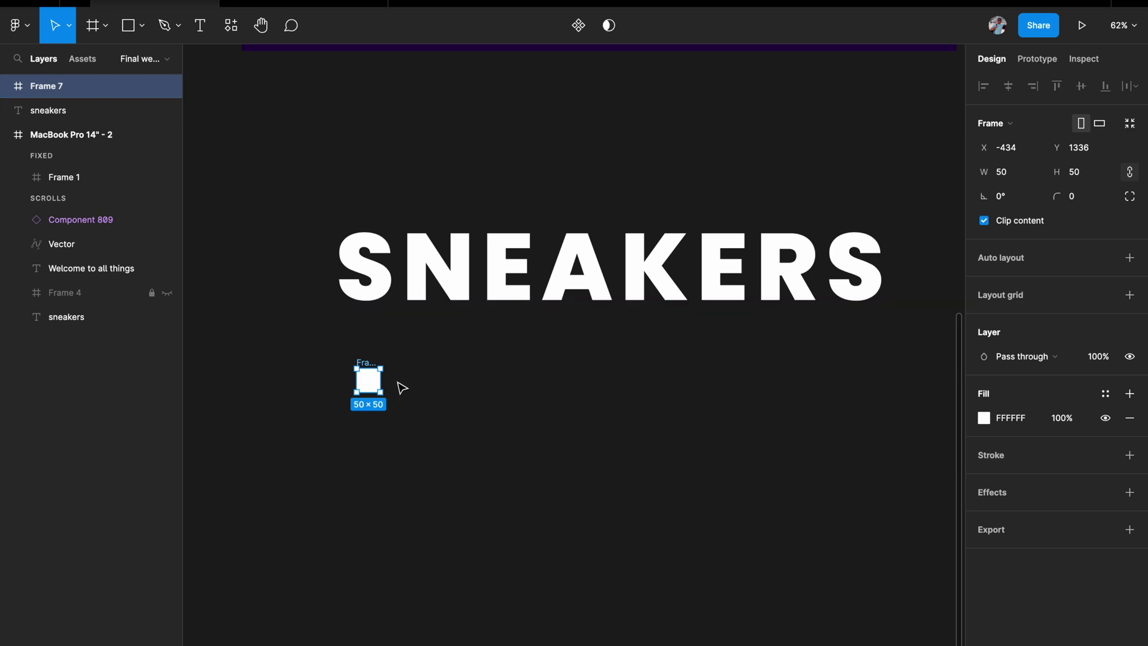
Step: Fill the small square frame with yellow FFF743 and place a duplicate beside it, about 189 px to its right
{"action": "left_click", "coordinate": [982, 419]}
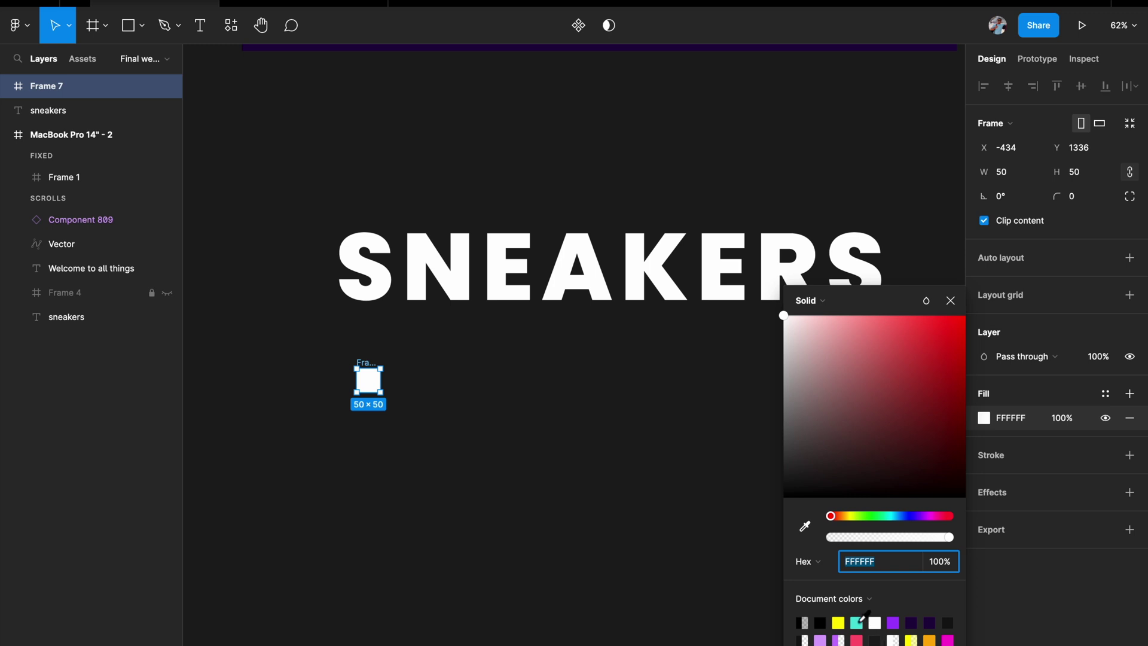
{"action": "left_click", "coordinate": [839, 623]}
{"action": "left_click_drag", "start_coordinate": [903, 337], "coordinate": [921, 316]}
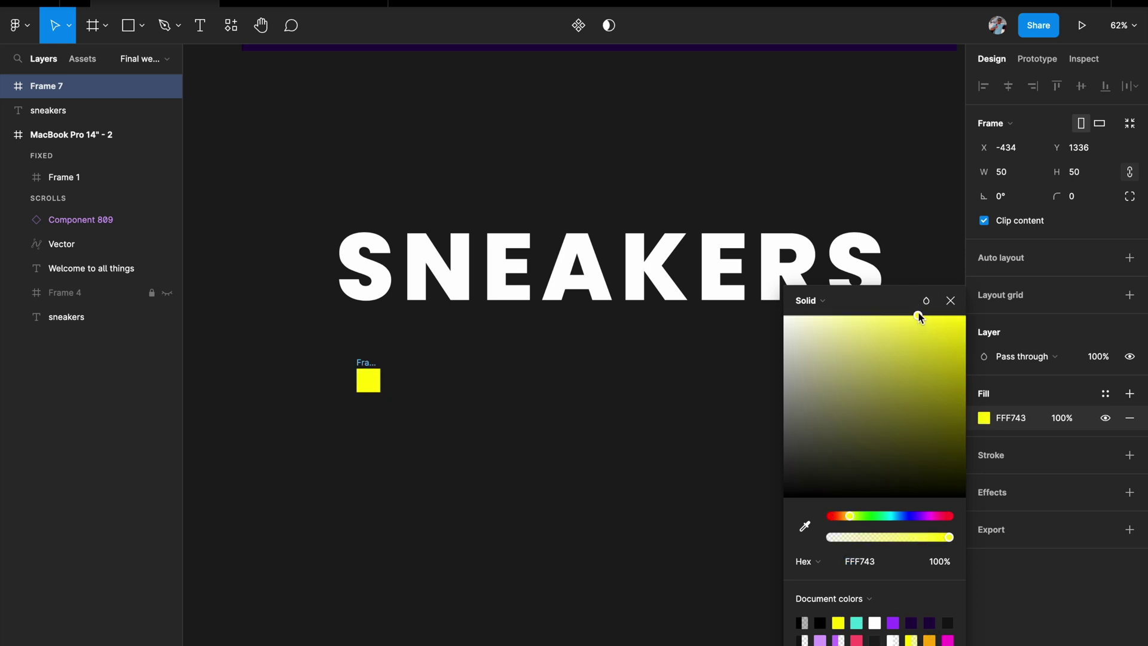
{"action": "left_click", "coordinate": [951, 300]}
{"action": "left_click", "coordinate": [669, 389]}
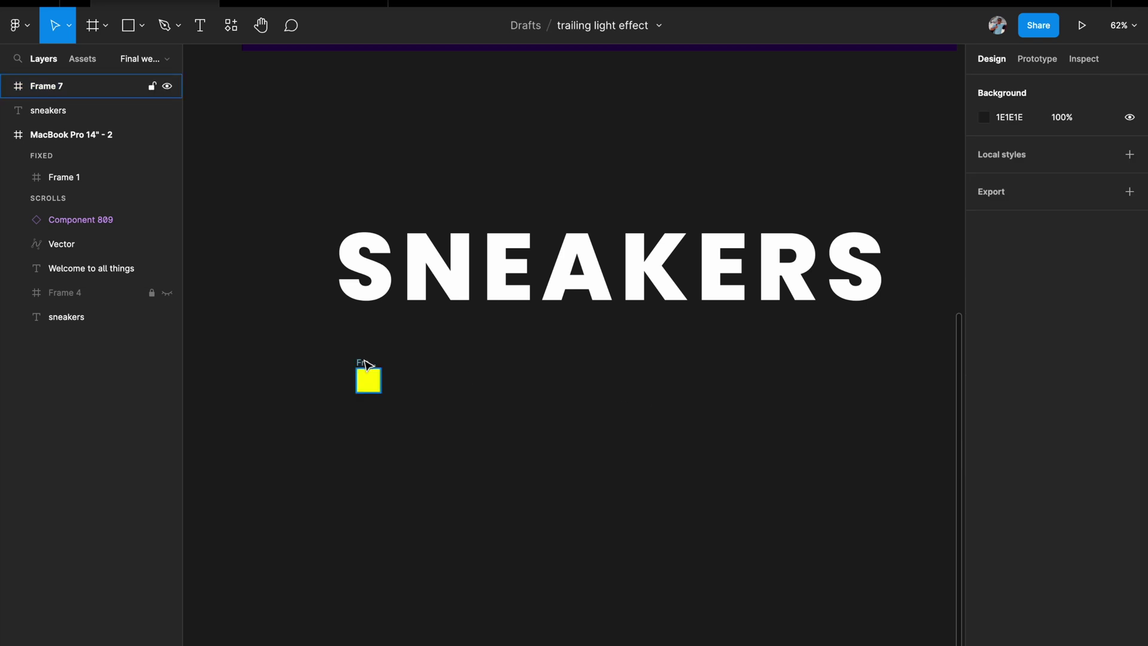
{"action": "left_click", "coordinate": [369, 385]}
{"action": "left_click_drag", "start_coordinate": [371, 388], "coordinate": [484, 388]}
Step: Apply a layer blur of 104 to both yellow square frames
{"action": "left_click", "coordinate": [365, 367], "text": "shift"}
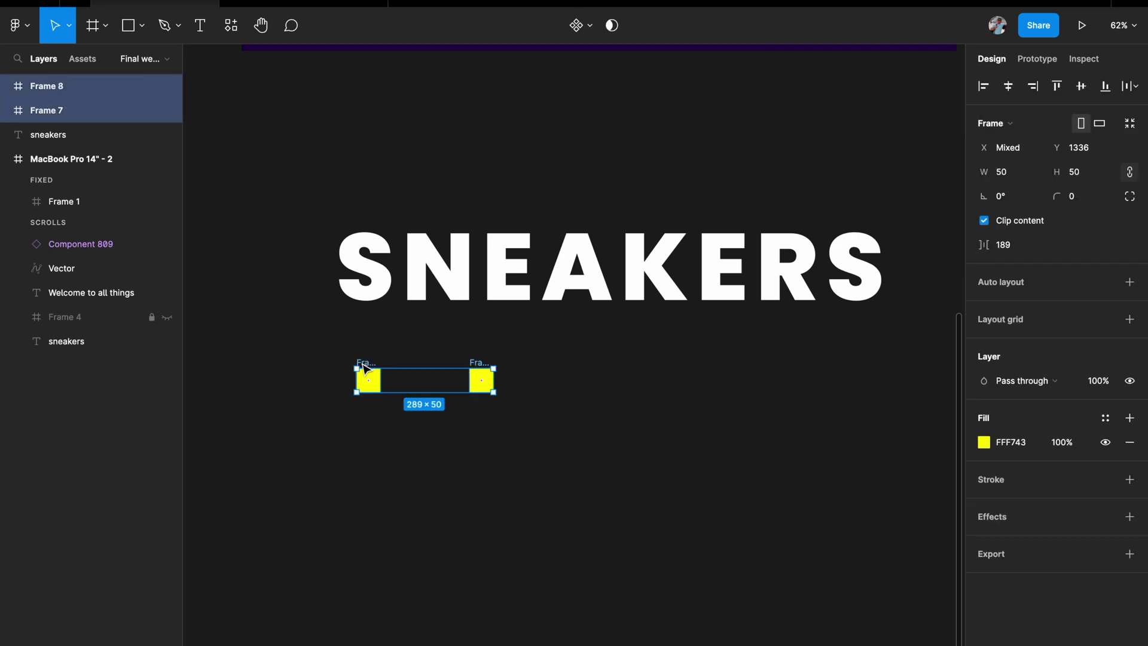
{"action": "left_click", "coordinate": [1129, 517]}
{"action": "left_click", "coordinate": [1052, 545]}
{"action": "left_click", "coordinate": [1043, 558]}
{"action": "left_click", "coordinate": [984, 541]}
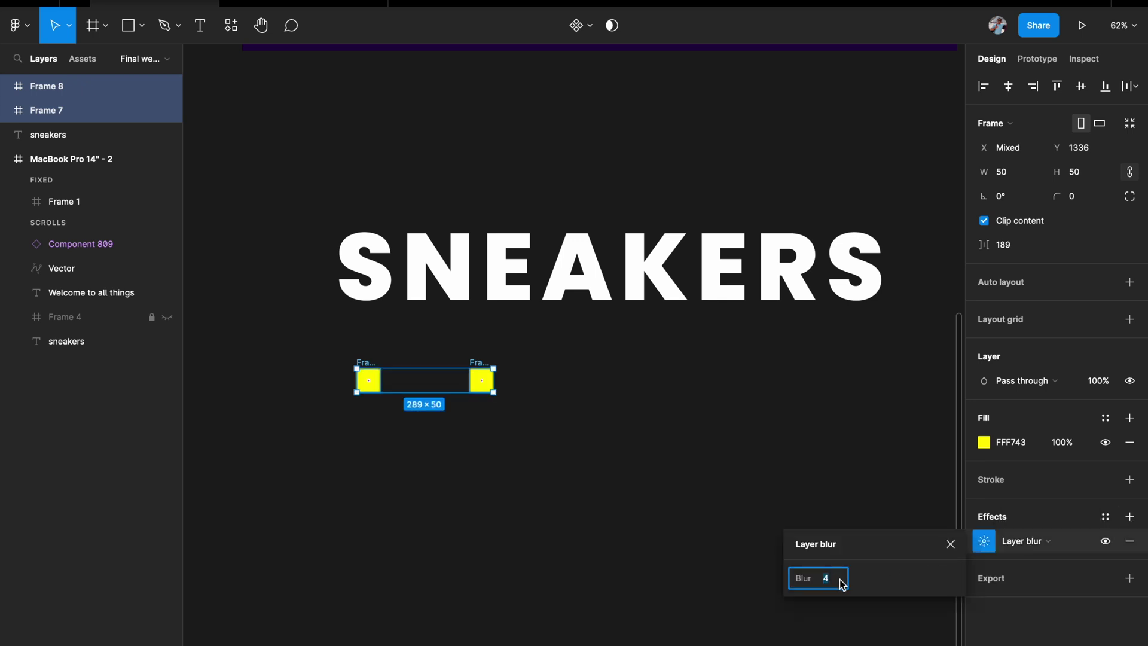
{"action": "type", "text": "84"}
{"action": "key", "text": "Return"}
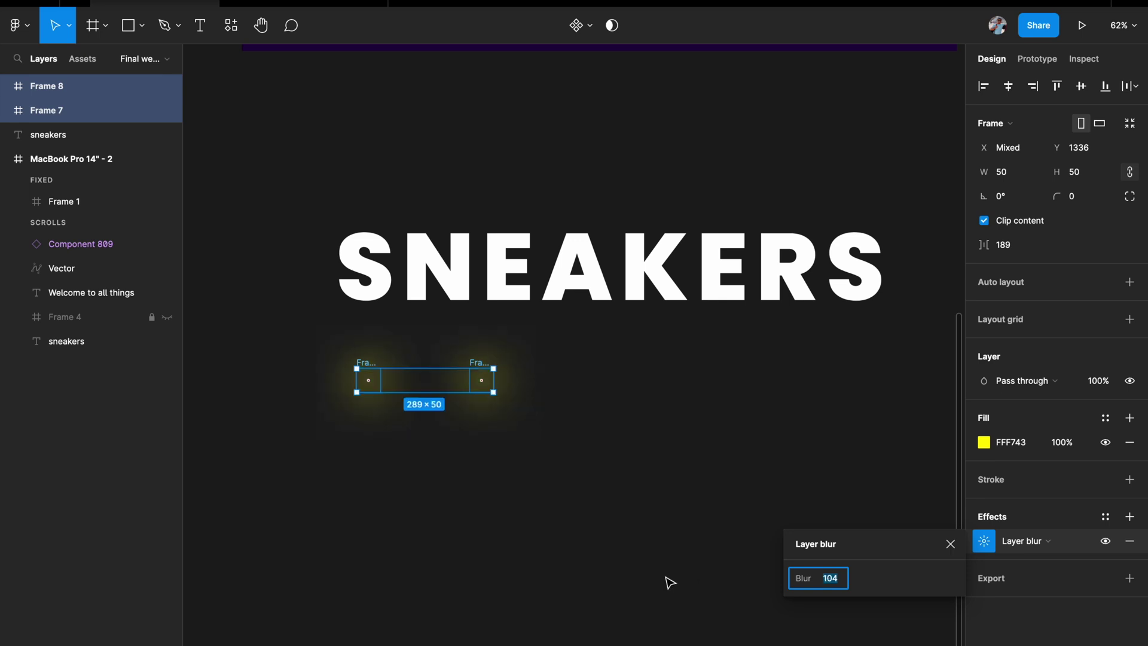
{"action": "left_click", "coordinate": [640, 579]}
Step: Rename the left blurred square frame as dim and the right one as glow
{"action": "scroll", "coordinate": [538, 508], "scroll_direction": "left", "scroll_amount": 1}
{"action": "left_click", "coordinate": [394, 368]}
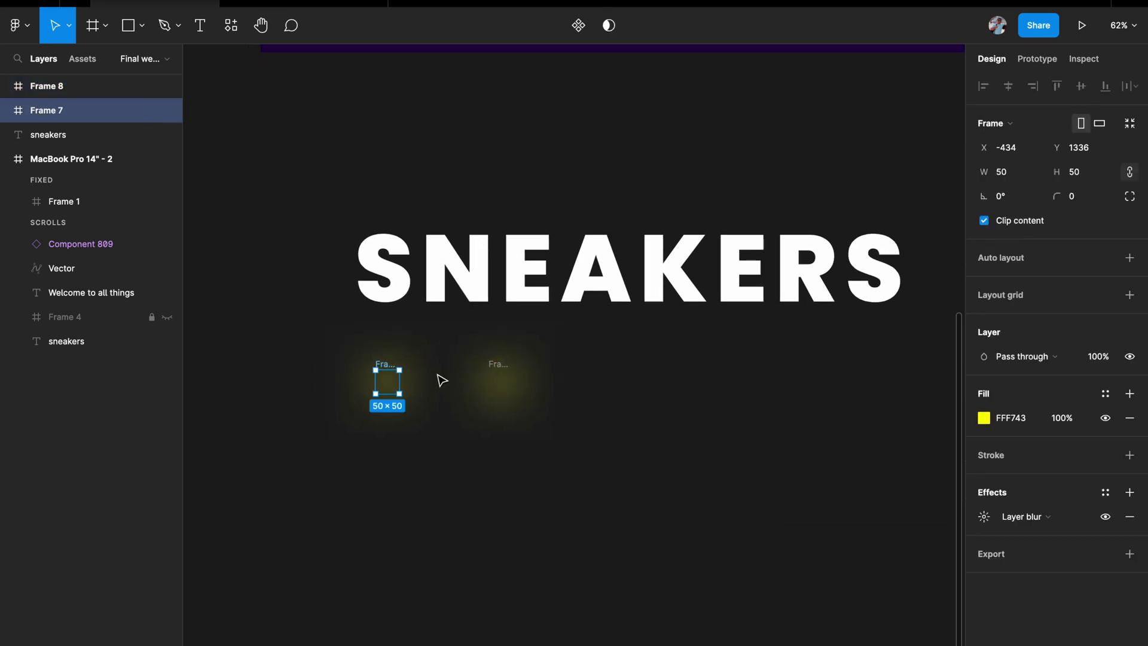
{"action": "scroll", "coordinate": [439, 377], "scroll_direction": "up", "scroll_amount": 3}
{"action": "left_click", "coordinate": [526, 369], "text": "shift"}
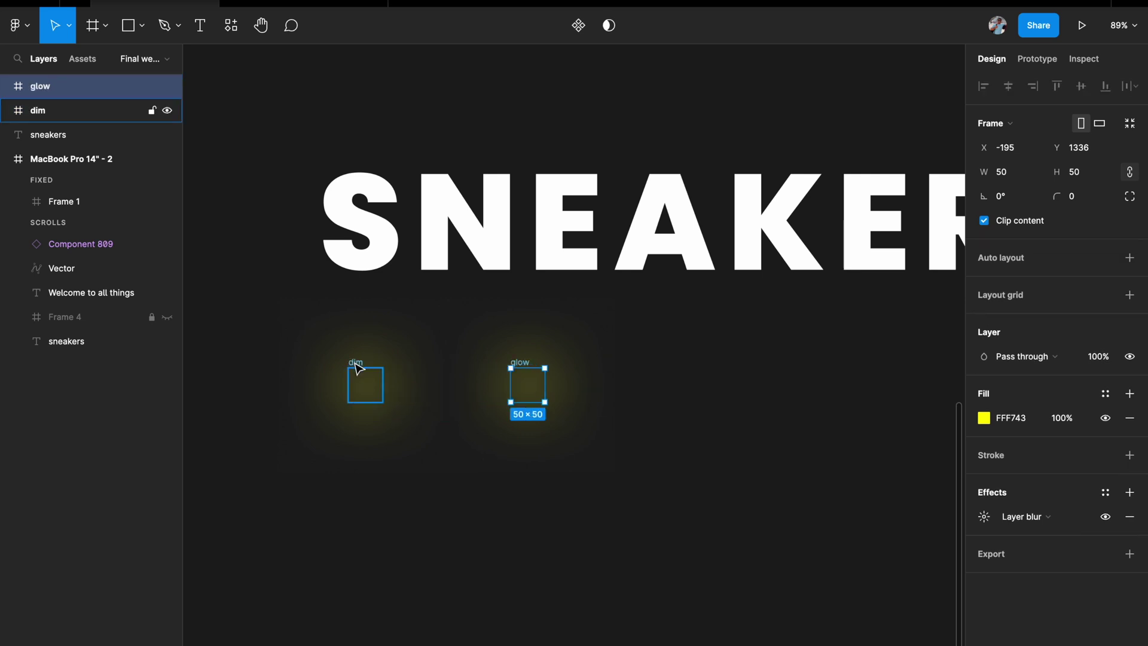
Step: Set the layer opacity of the dim frame to 0%
{"action": "key", "text": "Tab"}
{"action": "left_click", "coordinate": [1091, 361]}
{"action": "type", "text": "0"}
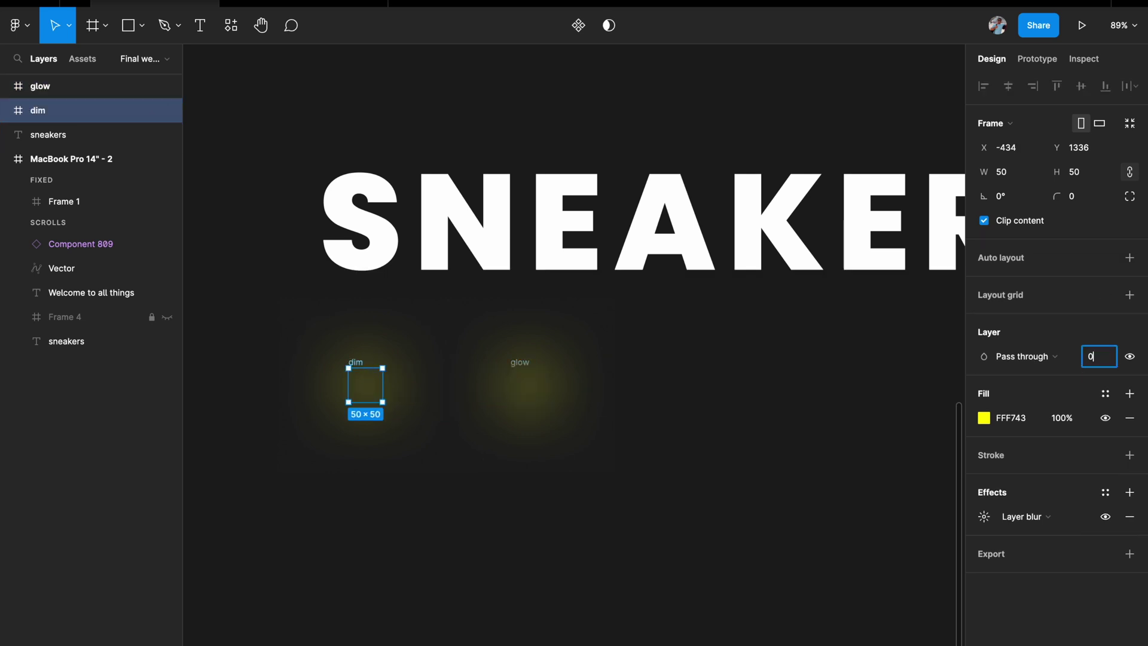
{"action": "key", "text": "Return"}
{"action": "left_click", "coordinate": [814, 440]}
Step: Combine the dim and glow frames into a component set and move it down to about X -394, Y 1446
{"action": "left_click_drag", "start_coordinate": [301, 329], "coordinate": [690, 444]}
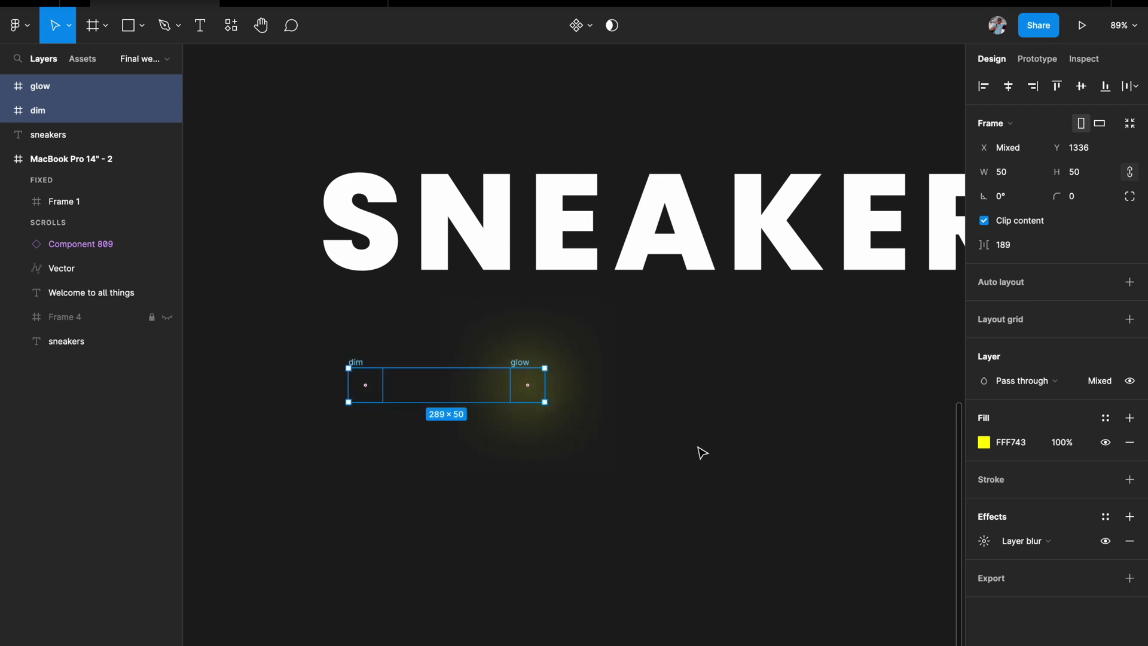
{"action": "left_click", "coordinate": [590, 25]}
{"action": "left_click", "coordinate": [568, 109]}
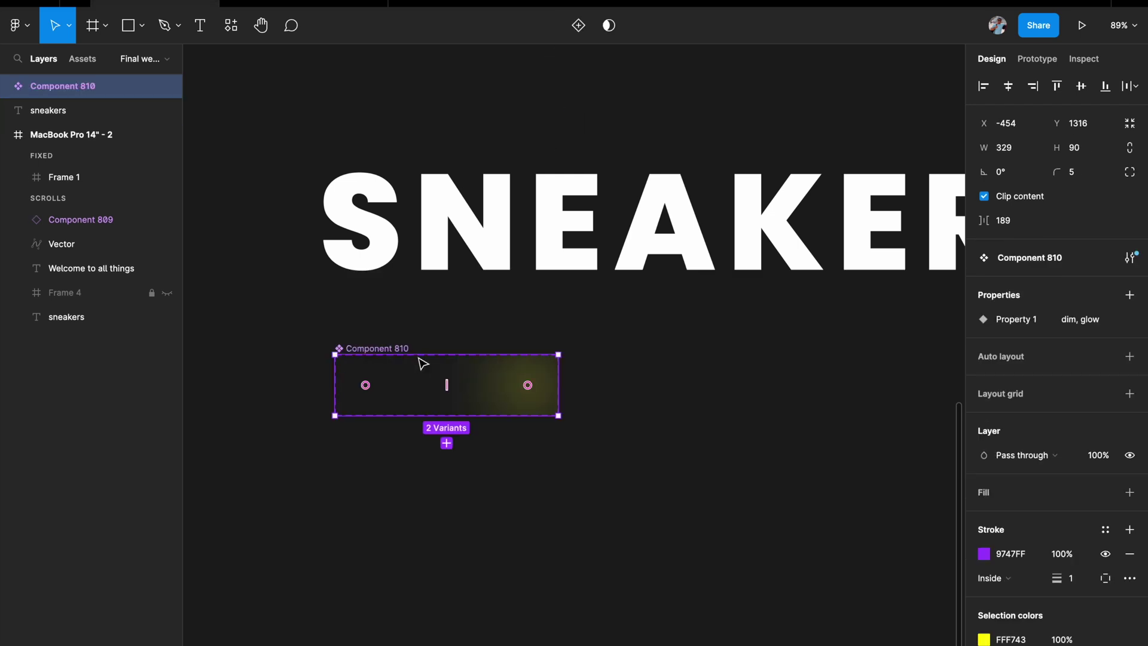
{"action": "left_click_drag", "start_coordinate": [405, 349], "coordinate": [445, 436]}
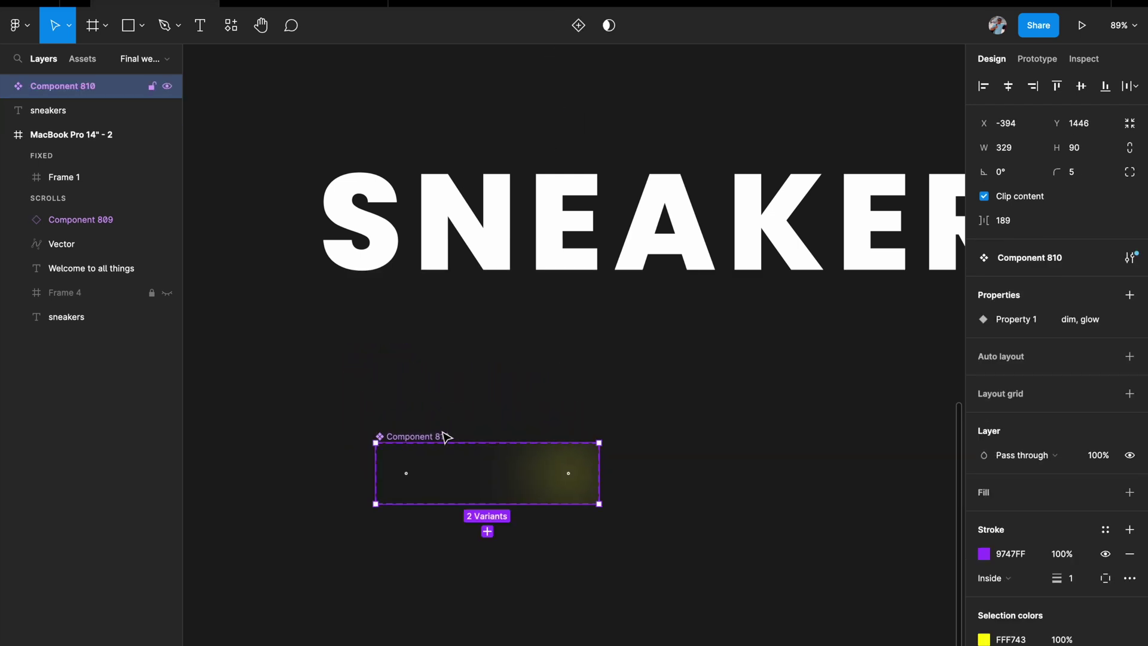
Step: Rename the new component set as glowing component
{"action": "double_click", "coordinate": [69, 88]}
{"action": "type", "text": "glowing compon"}
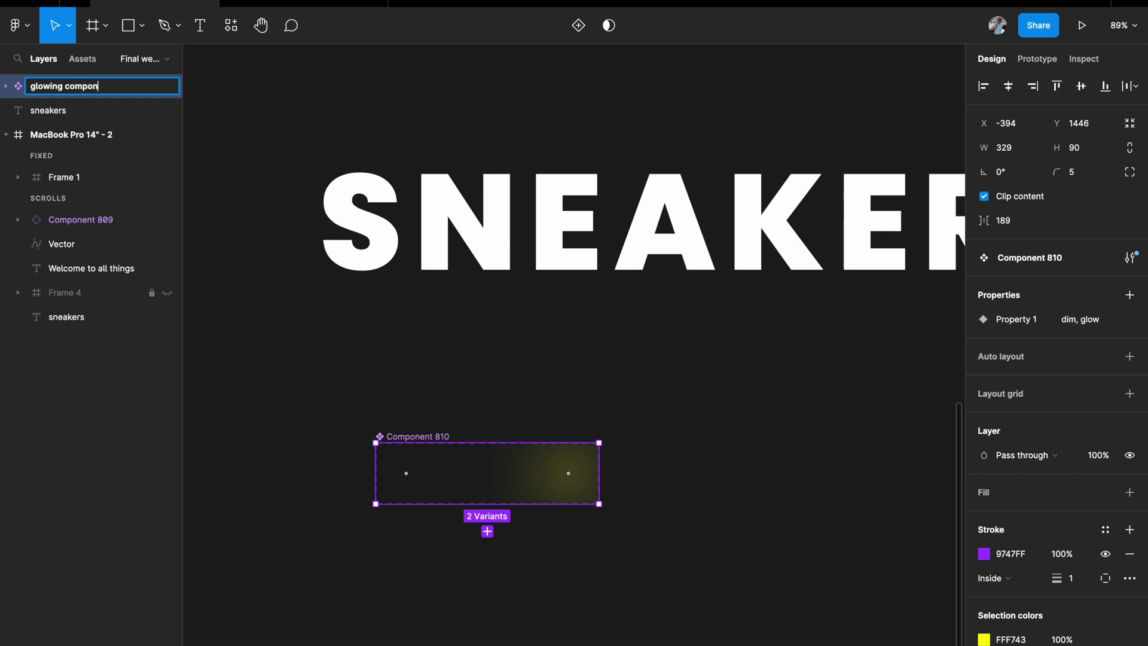
{"action": "type", "text": "ent"}
{"action": "key", "text": "Return"}
Step: Add a While hovering interaction that changes the dim variant of the glowing component to the glow variant
{"action": "scroll", "coordinate": [478, 356], "scroll_direction": "down", "scroll_amount": 2}
{"action": "left_click", "coordinate": [442, 371]}
{"action": "left_click", "coordinate": [430, 391]}
{"action": "left_click", "coordinate": [424, 430]}
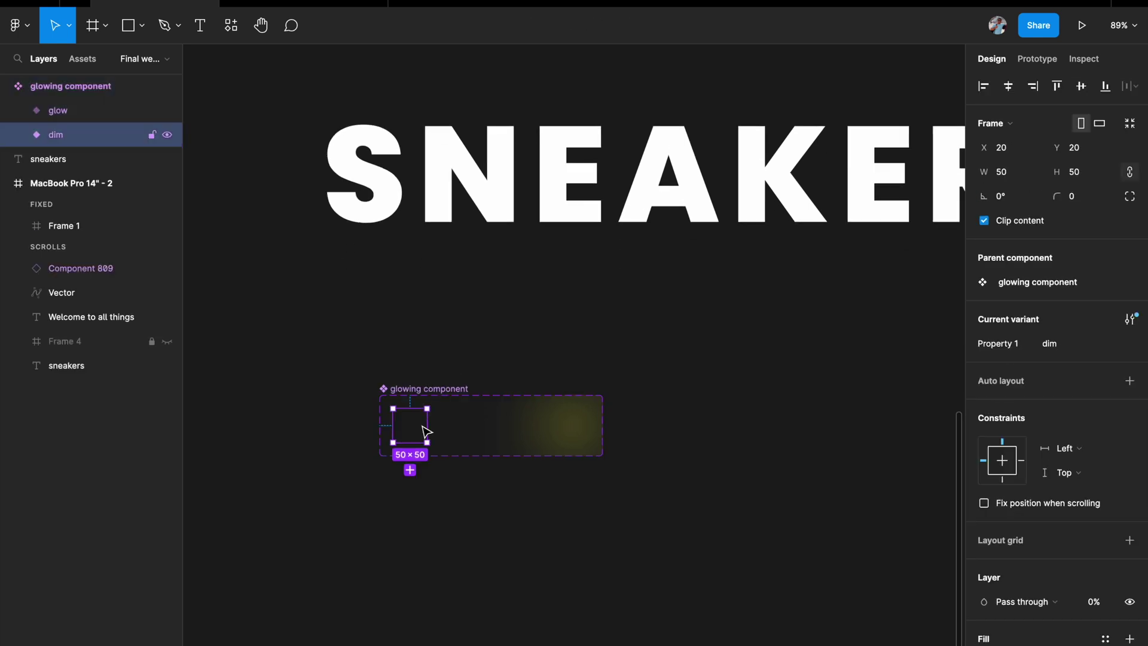
{"action": "left_click", "coordinate": [1037, 60]}
{"action": "scroll", "coordinate": [445, 499], "scroll_direction": "up", "scroll_amount": 2}
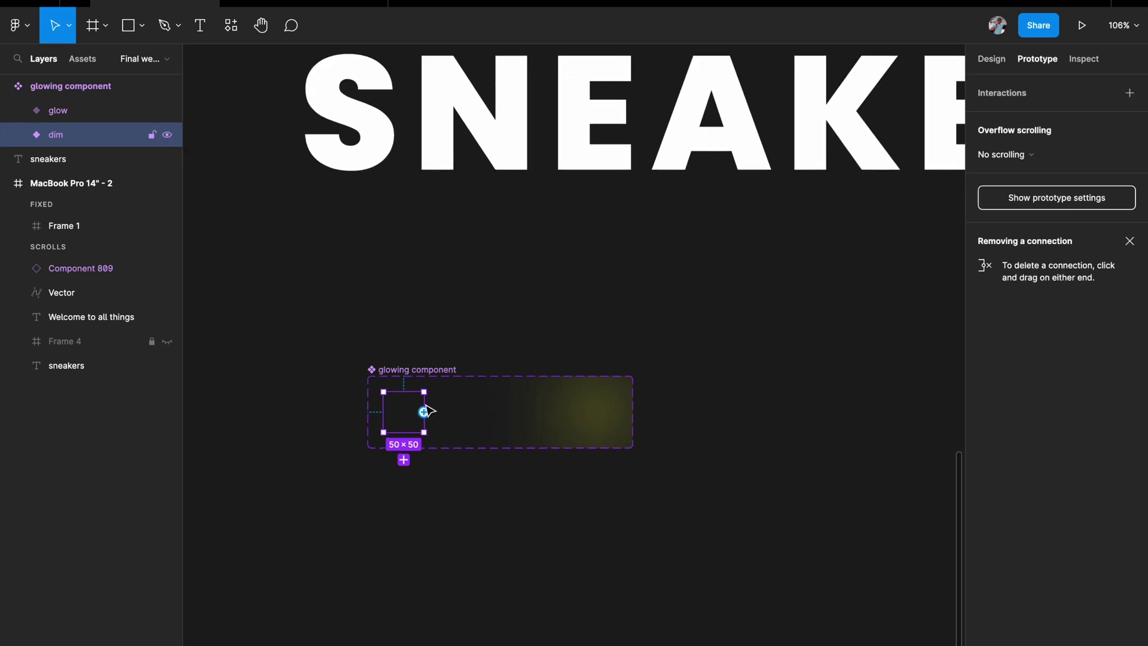
{"action": "left_click_drag", "start_coordinate": [425, 412], "coordinate": [595, 415]}
{"action": "left_click", "coordinate": [844, 155]}
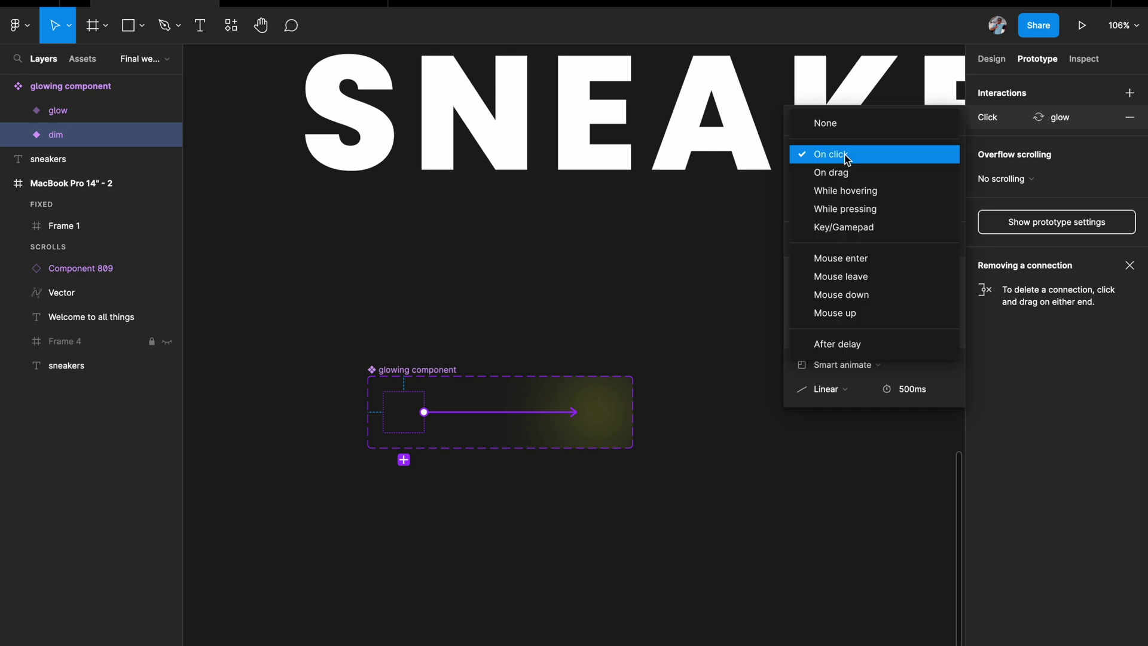
{"action": "left_click", "coordinate": [849, 196]}
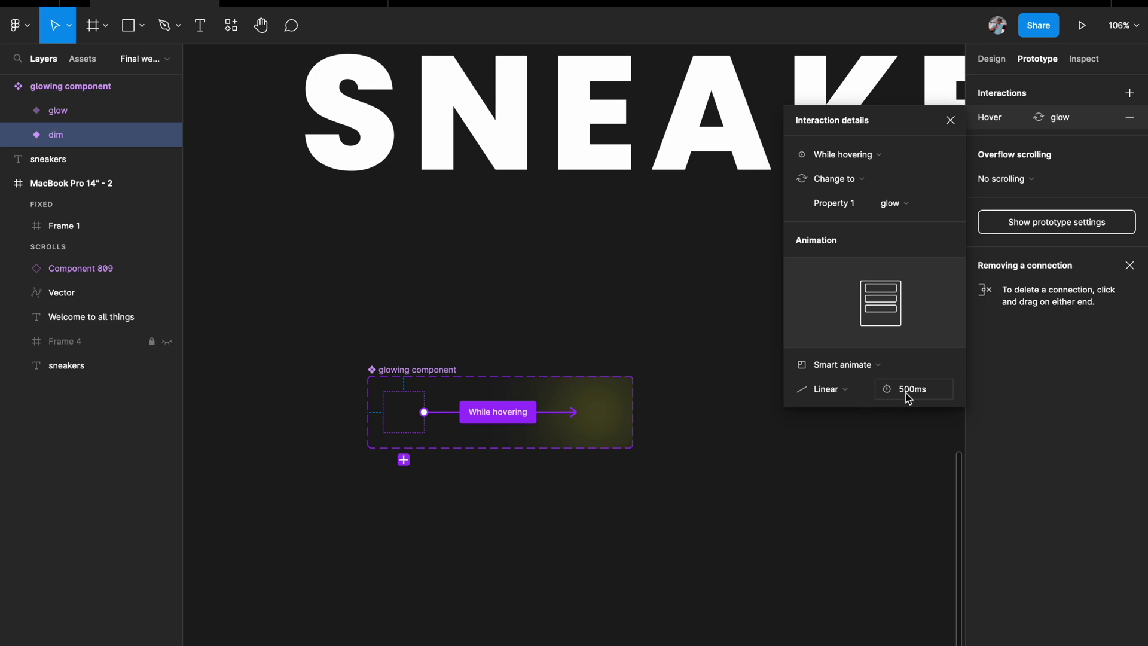
{"action": "left_click", "coordinate": [950, 120]}
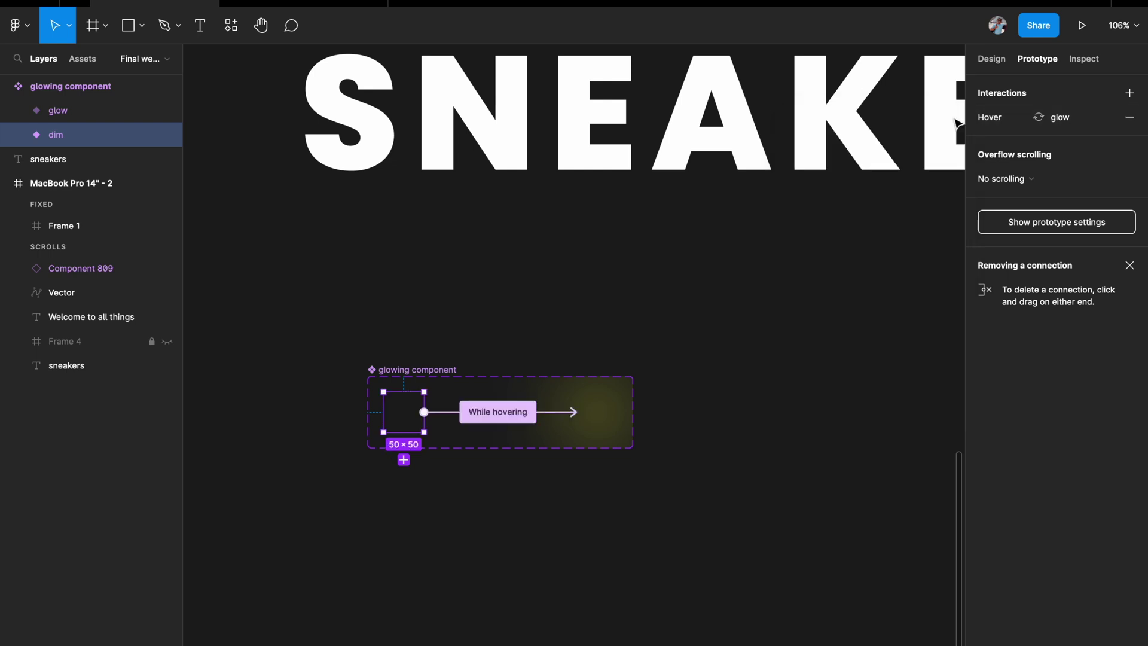
{"action": "left_click", "coordinate": [756, 389]}
Step: Move the glowing component set away from the copied headline to the empty canvas beyond its right end
{"action": "scroll", "coordinate": [757, 392], "scroll_direction": "down", "scroll_amount": 2}
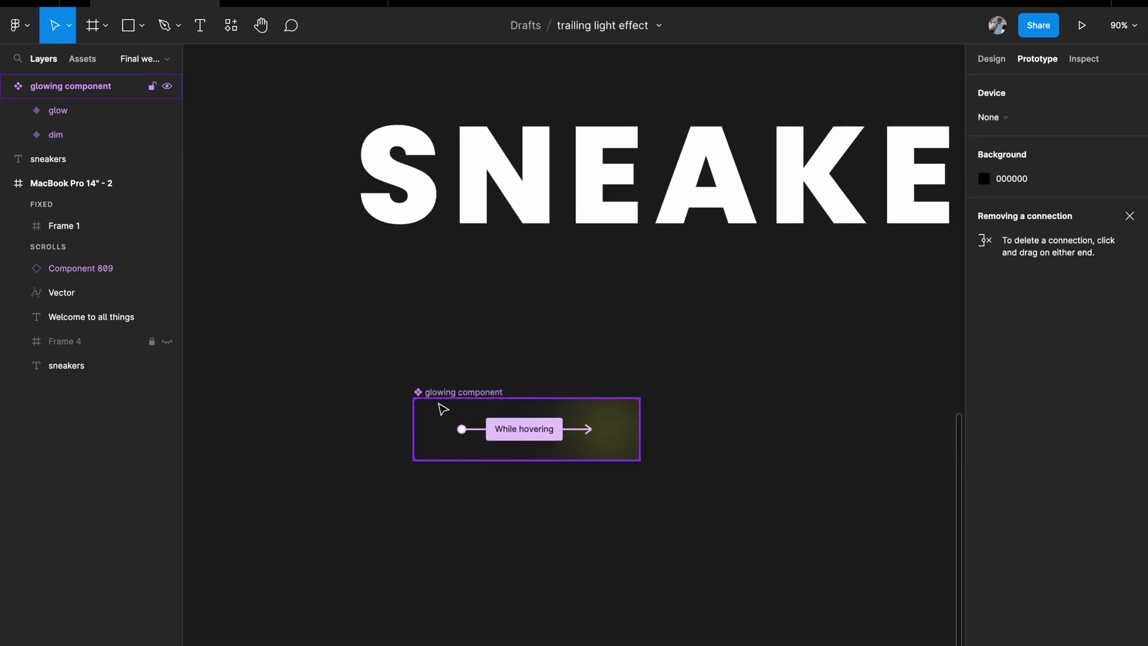
{"action": "scroll", "coordinate": [483, 430], "scroll_direction": "down", "scroll_amount": 3}
{"action": "scroll", "coordinate": [483, 430], "scroll_direction": "down", "scroll_amount": 3}
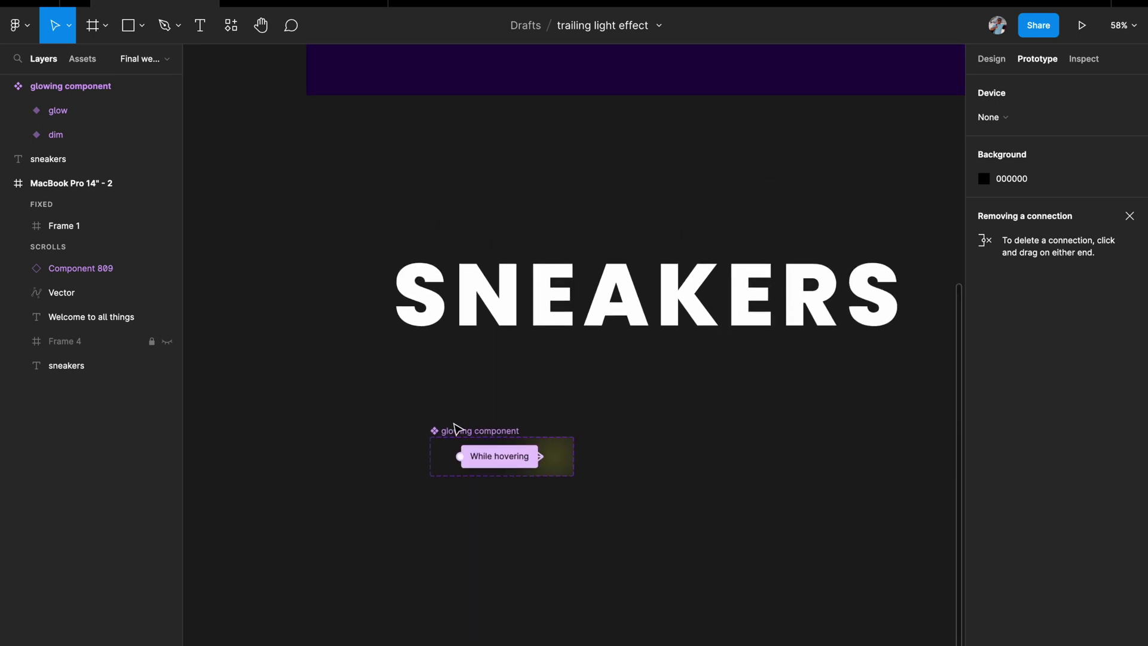
{"action": "scroll", "coordinate": [456, 428], "scroll_direction": "down", "scroll_amount": 2}
{"action": "left_click_drag", "start_coordinate": [464, 432], "coordinate": [956, 223]}
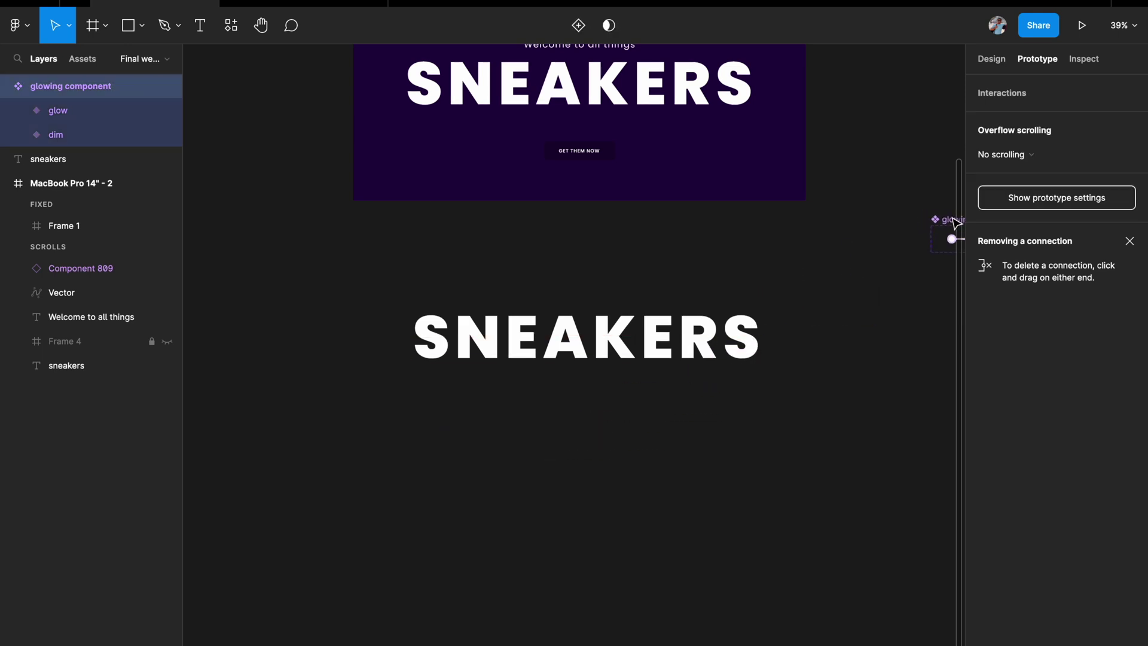
Step: Place an instance of the glowing component from the Final website local components below the headline's first letter, at about X -446, Y 1405
{"action": "scroll", "coordinate": [615, 359], "scroll_direction": "up", "scroll_amount": 3}
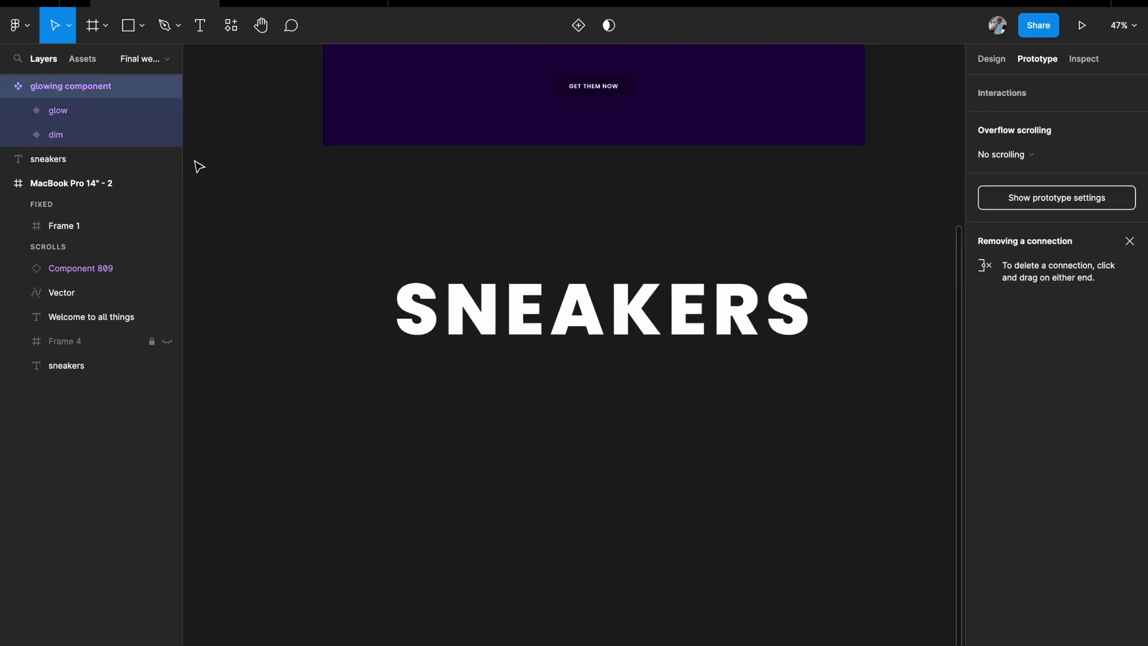
{"action": "left_click", "coordinate": [9, 183]}
{"action": "left_click", "coordinate": [82, 59]}
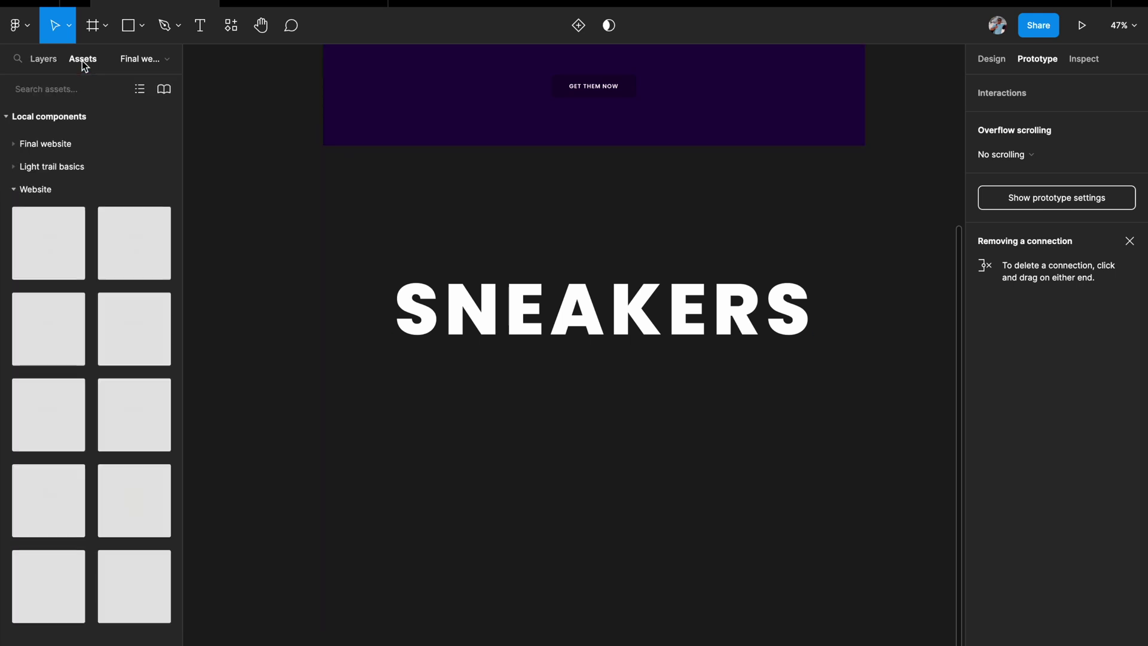
{"action": "left_click", "coordinate": [35, 189]}
{"action": "left_click", "coordinate": [45, 144]}
{"action": "key", "text": "Escape"}
{"action": "left_click_drag", "start_coordinate": [26, 175], "coordinate": [418, 422]}
{"action": "scroll", "coordinate": [418, 422], "scroll_direction": "up", "scroll_amount": 3}
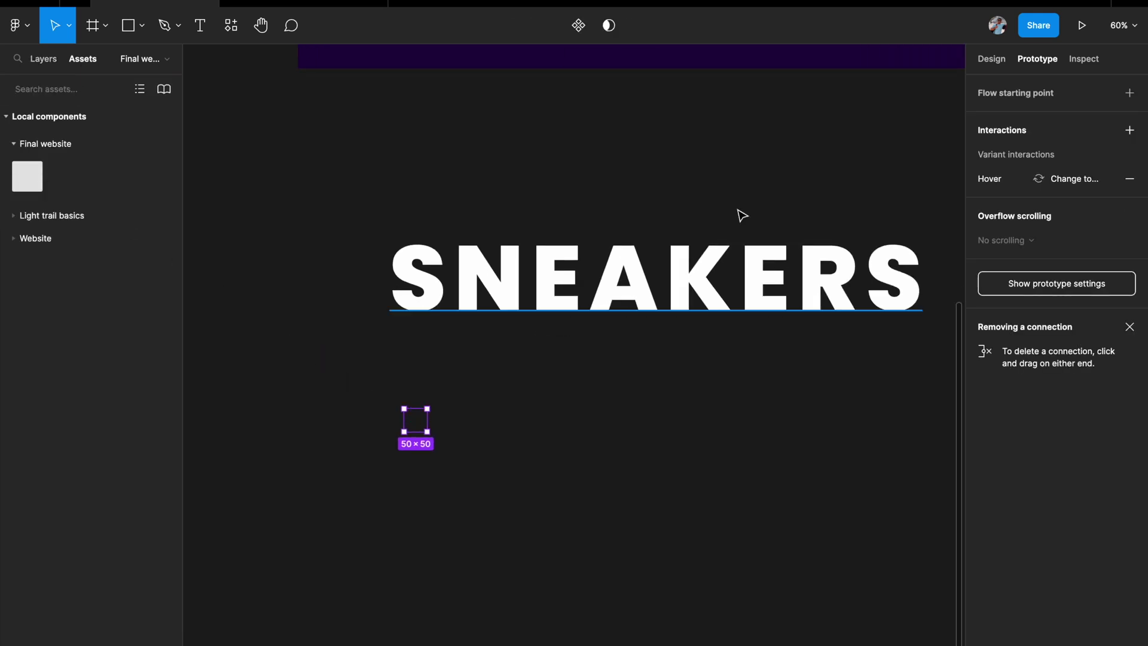
Step: Switch the placed instance's Property 1 to the glow variant
{"action": "left_click", "coordinate": [990, 59]}
{"action": "left_click", "coordinate": [1085, 286]}
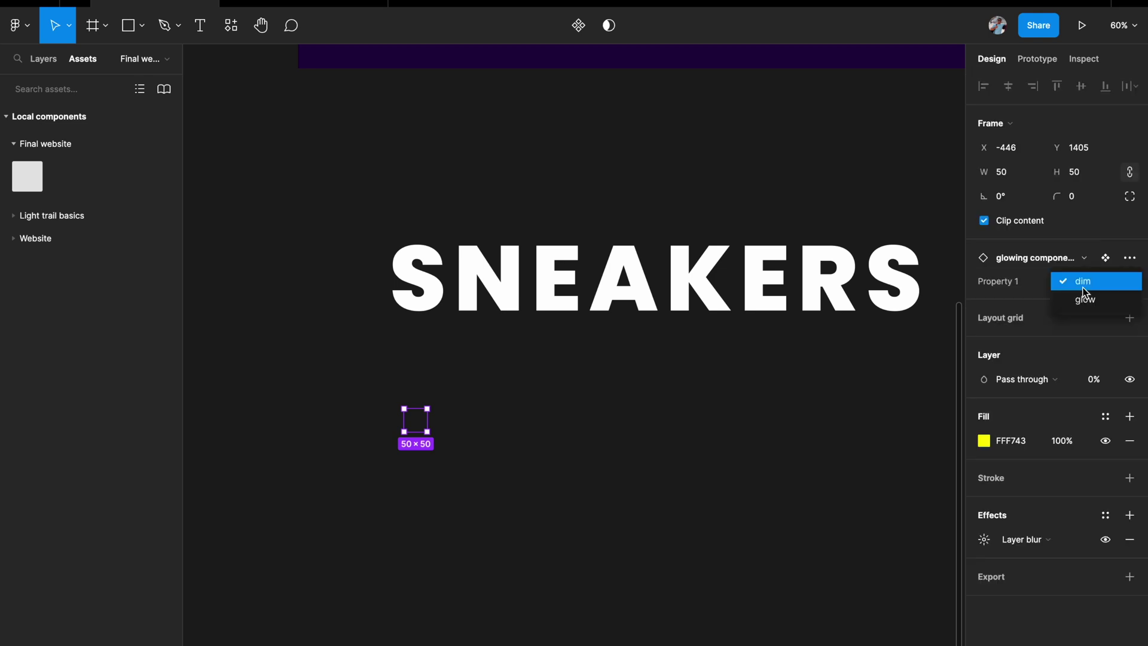
{"action": "left_click", "coordinate": [1083, 300]}
{"action": "left_click", "coordinate": [620, 504]}
Step: Try the glow instance to the left of the copied SNEAKERS headline at about X -608, Y 1063
{"action": "left_click", "coordinate": [422, 422]}
{"action": "left_click_drag", "start_coordinate": [423, 423], "coordinate": [339, 263]}
{"action": "scroll", "coordinate": [425, 358], "scroll_direction": "up", "scroll_amount": 1}
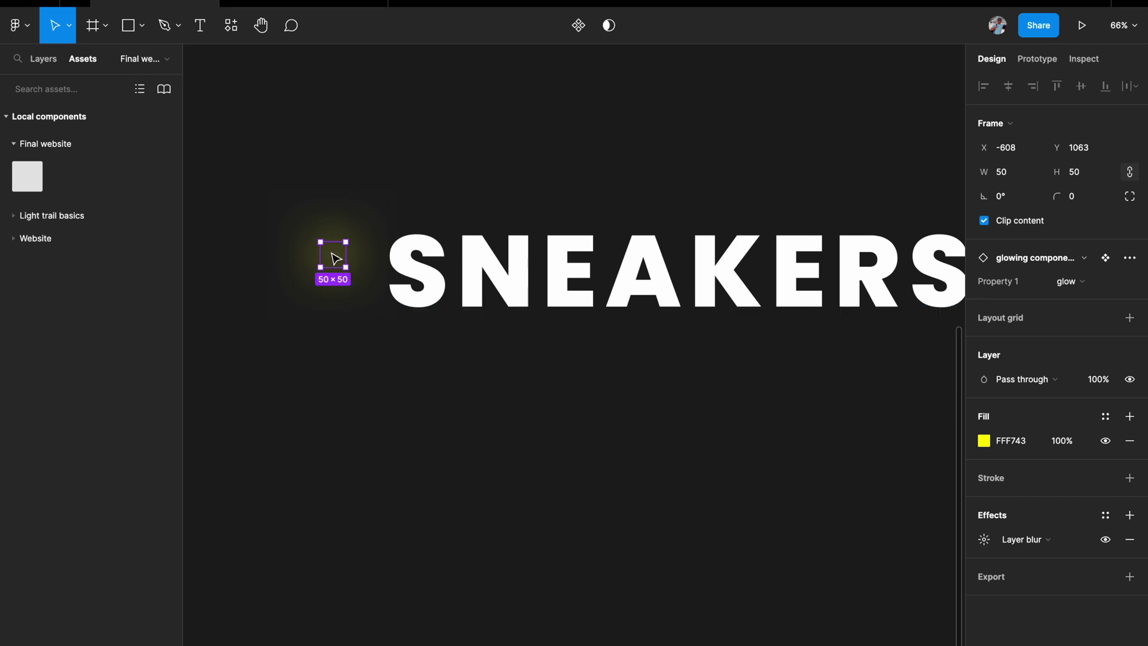
Step: Stack four touching 50 × 50 glow instances in a column at X -450 below the headline's first letter
{"action": "left_click_drag", "start_coordinate": [336, 259], "coordinate": [418, 421]}
{"action": "scroll", "coordinate": [418, 386], "scroll_direction": "up", "scroll_amount": 3}
{"action": "left_click", "coordinate": [417, 353], "text": "shift"}
{"action": "left_click", "coordinate": [413, 381], "text": "shift"}
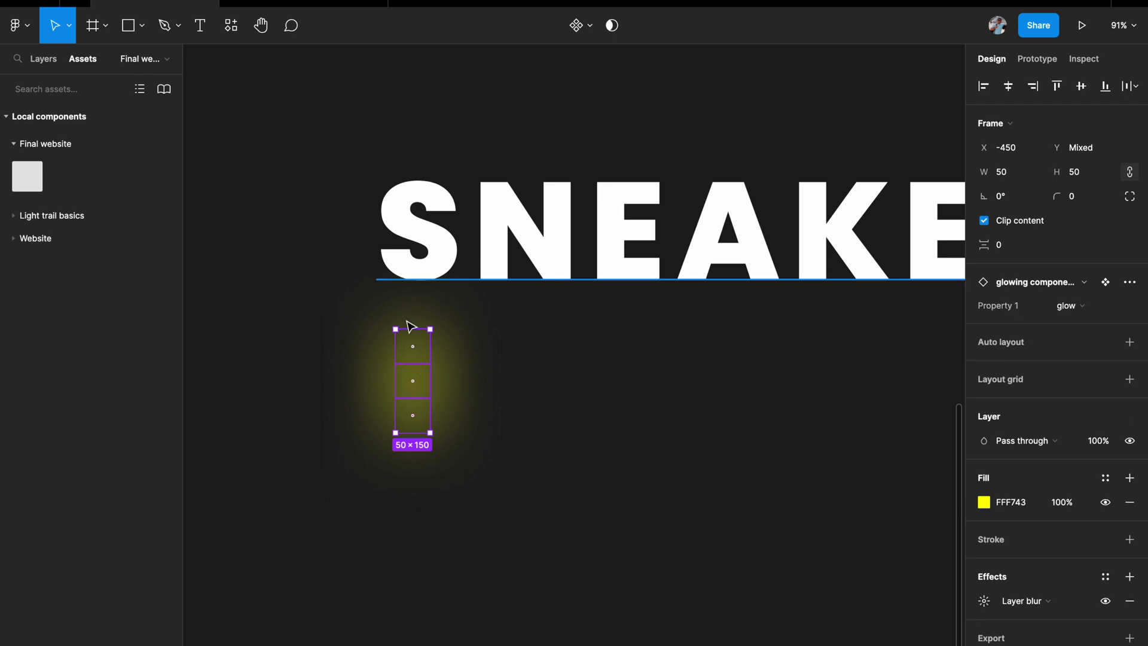
{"action": "left_click", "coordinate": [466, 442]}
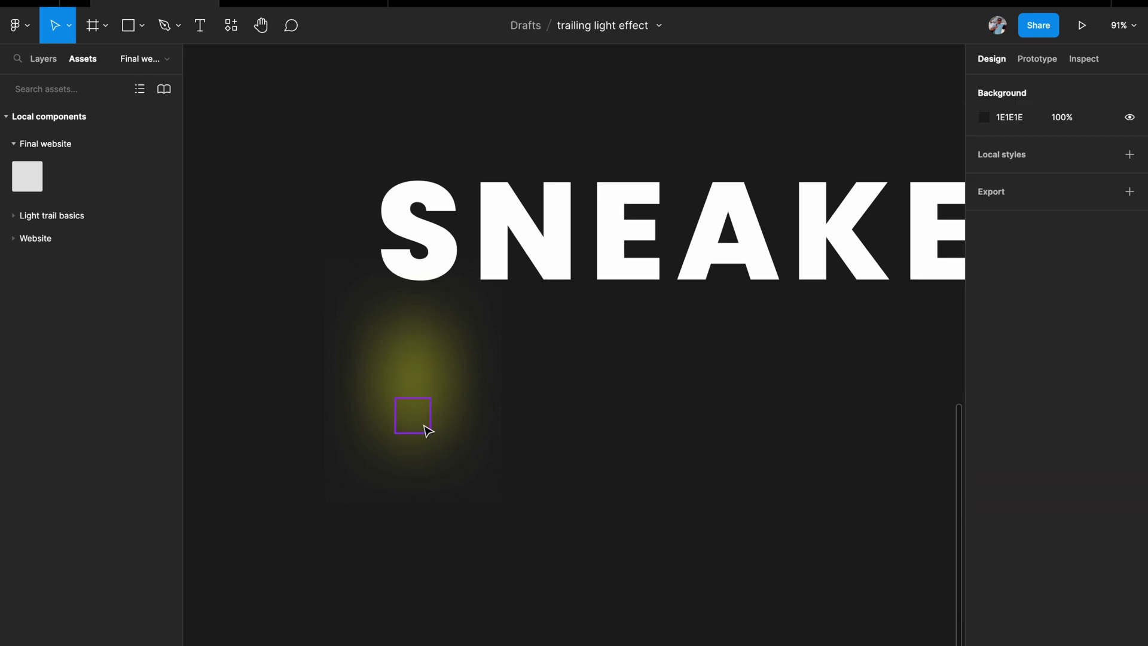
{"action": "left_click_drag", "start_coordinate": [425, 431], "coordinate": [426, 464]}
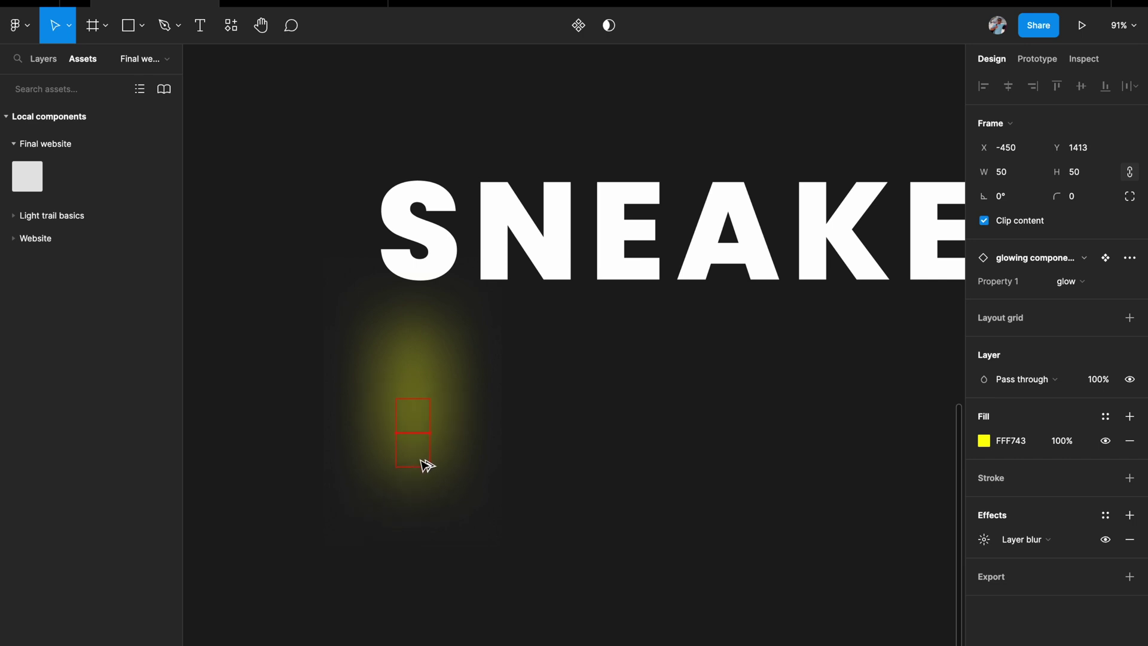
{"action": "left_click", "coordinate": [415, 420], "text": "shift"}
{"action": "left_click", "coordinate": [415, 383], "text": "shift"}
{"action": "left_click_drag", "start_coordinate": [415, 382], "coordinate": [416, 353]}
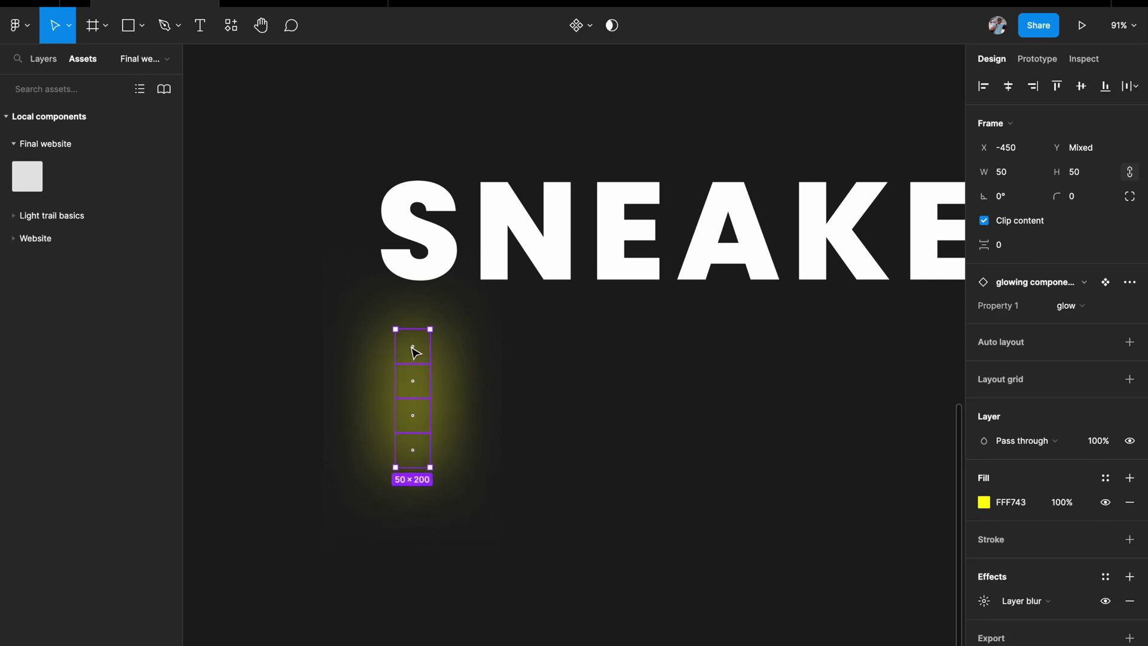
Step: Duplicate the four-instance glow column twice to its right, edge to edge at X -400 and X -350
{"action": "scroll", "coordinate": [415, 350], "scroll_direction": "down", "scroll_amount": 3}
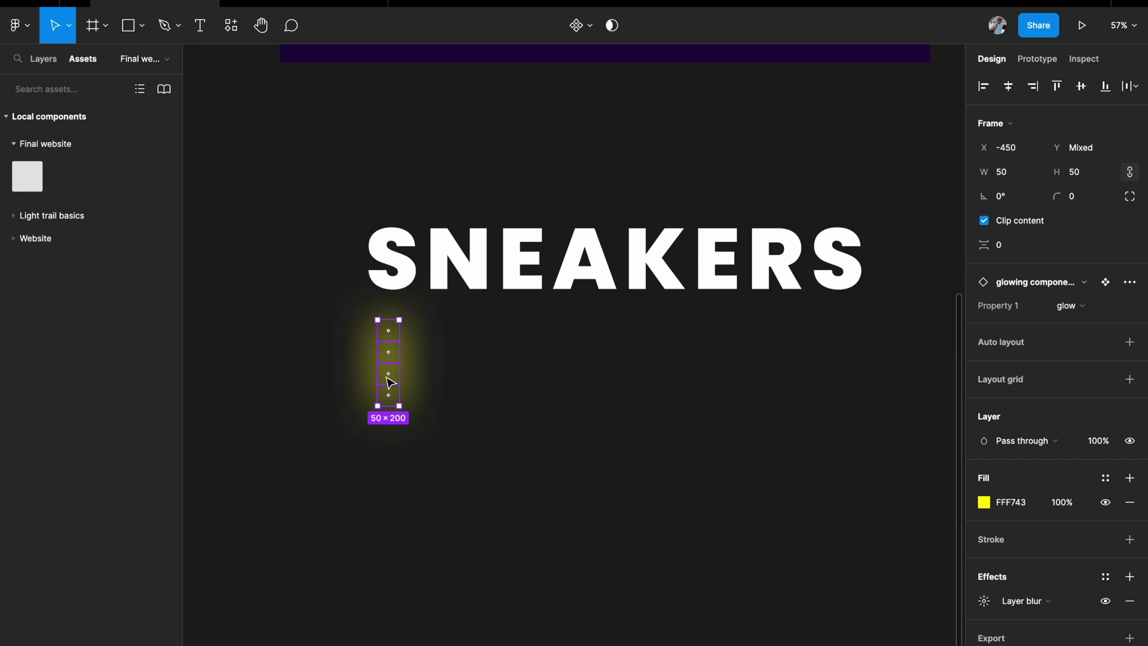
{"action": "scroll", "coordinate": [390, 382], "scroll_direction": "up", "scroll_amount": 2}
{"action": "left_click_drag", "start_coordinate": [390, 378], "coordinate": [418, 376]}
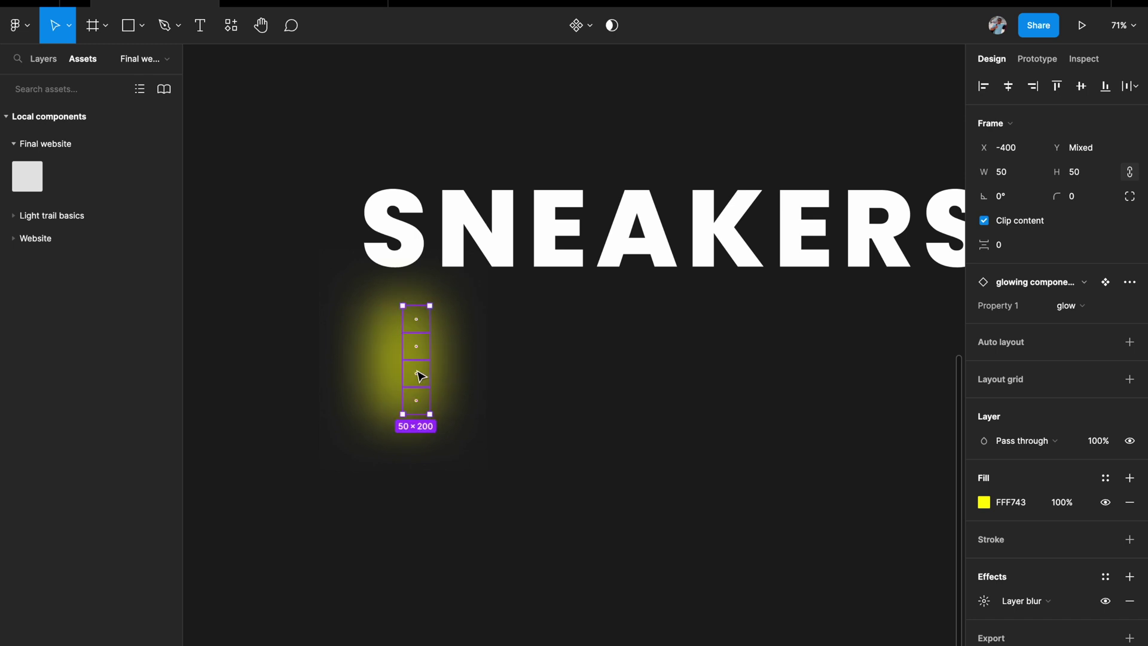
{"action": "left_click_drag", "start_coordinate": [425, 375], "coordinate": [455, 378]}
{"action": "scroll", "coordinate": [550, 481], "scroll_direction": "down", "scroll_amount": 1}
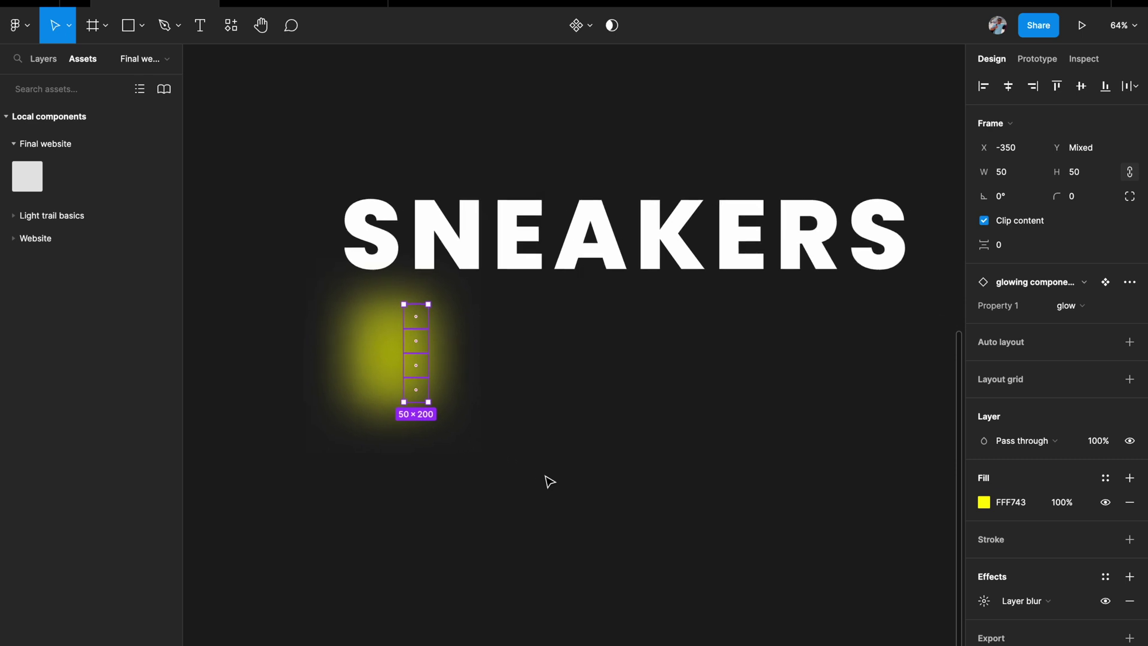
Step: Keep duplicating the glow column rightward in 50 px steps until the grid below the headline measures 1100 × 200
{"action": "key", "text": "shift+Right"}
{"action": "key", "text": "shift+Right"}
{"action": "key", "text": "shift+Right"}
{"action": "key", "text": "shift+Right"}
{"action": "key", "text": "shift+Right"}
{"action": "key", "text": "shift+Right"}
{"action": "key", "text": "shift+Right"}
{"action": "key", "text": "shift+Right"}
{"action": "key", "text": "shift+Right"}
{"action": "key", "text": "shift+Right"}
{"action": "key", "text": "shift+Right"}
{"action": "key", "text": "shift+Right"}
{"action": "key", "text": "shift+Right"}
{"action": "key", "text": "shift+Right"}
{"action": "key", "text": "shift+Right"}
{"action": "key", "text": "shift+Right"}
{"action": "key", "text": "shift+Right"}
{"action": "key", "text": "shift+Right"}
{"action": "key", "text": "shift+Right"}
{"action": "key", "text": "shift+Right"}
{"action": "key", "text": "shift+Right"}
{"action": "key", "text": "shift+Right"}
{"action": "key", "text": "shift+Right"}
{"action": "key", "text": "shift+Right"}
{"action": "key", "text": "shift+Right"}
{"action": "key", "text": "shift+Right"}
{"action": "key", "text": "shift+Right"}
{"action": "key", "text": "shift+Right"}
{"action": "key", "text": "shift+Right"}
{"action": "key", "text": "shift+Right"}
{"action": "key", "text": "shift+Right"}
{"action": "key", "text": "shift+Right"}
{"action": "key", "text": "shift+Right"}
{"action": "key", "text": "shift+Right"}
{"action": "key", "text": "shift+Right"}
{"action": "scroll", "coordinate": [549, 481], "scroll_direction": "down", "scroll_amount": 1}
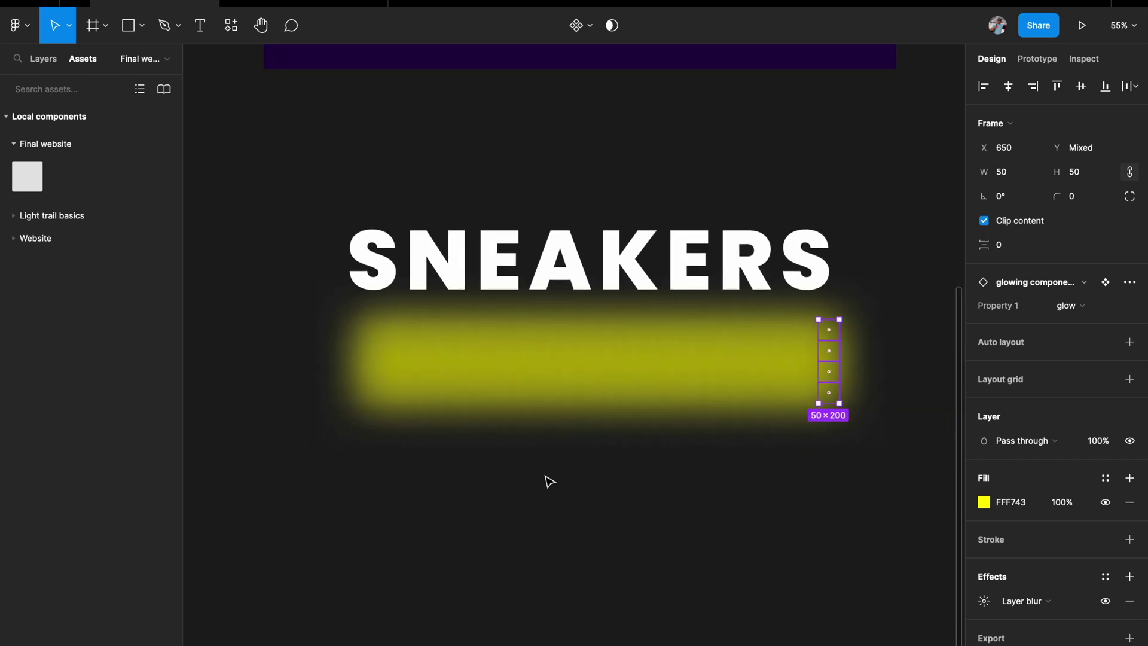
{"action": "left_click", "coordinate": [384, 531]}
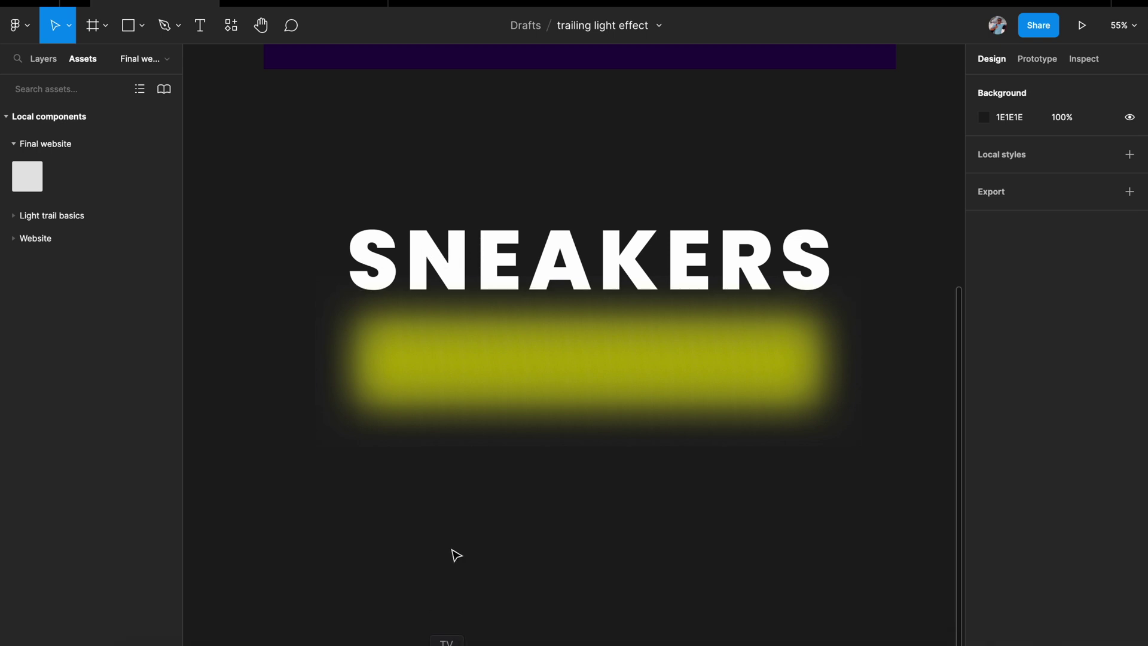
Step: Wrap all the tiled glow instances in one frame and rename it "glowing frame"
{"action": "left_click_drag", "start_coordinate": [308, 308], "coordinate": [872, 499]}
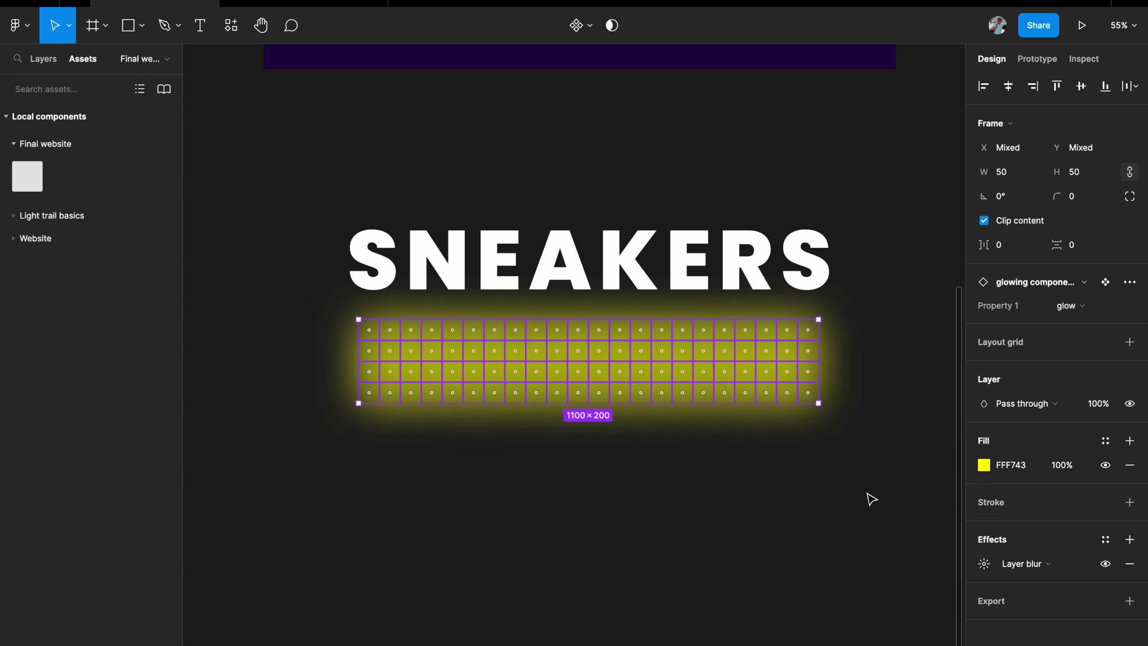
{"action": "left_click", "coordinate": [44, 58]}
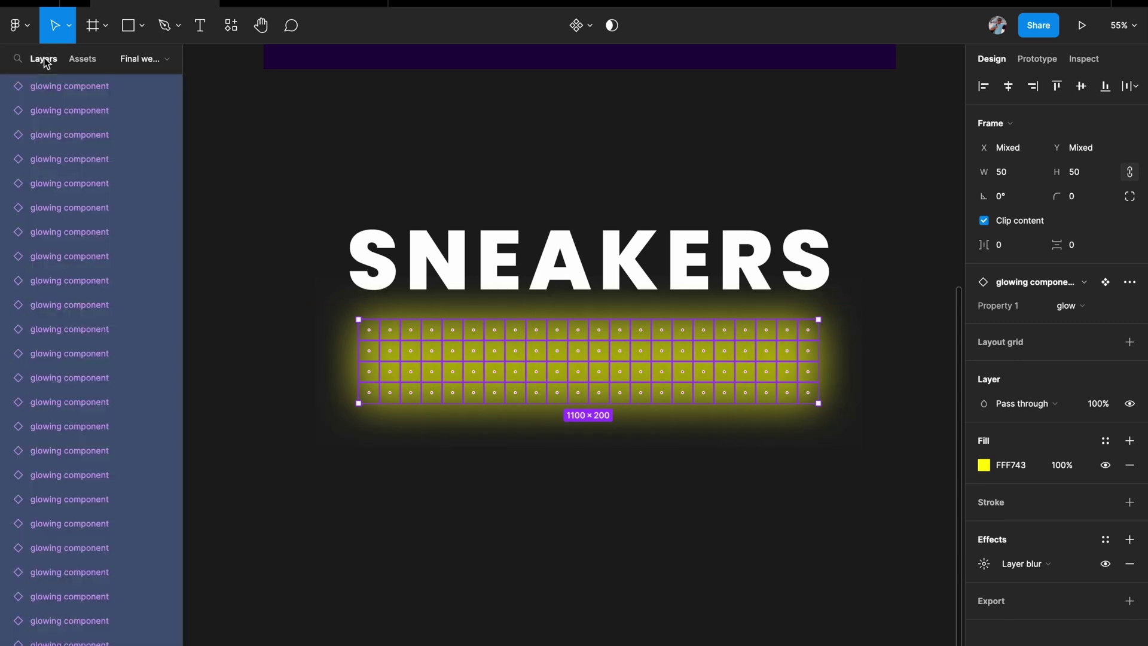
{"action": "mouse_move", "coordinate": [434, 320]}
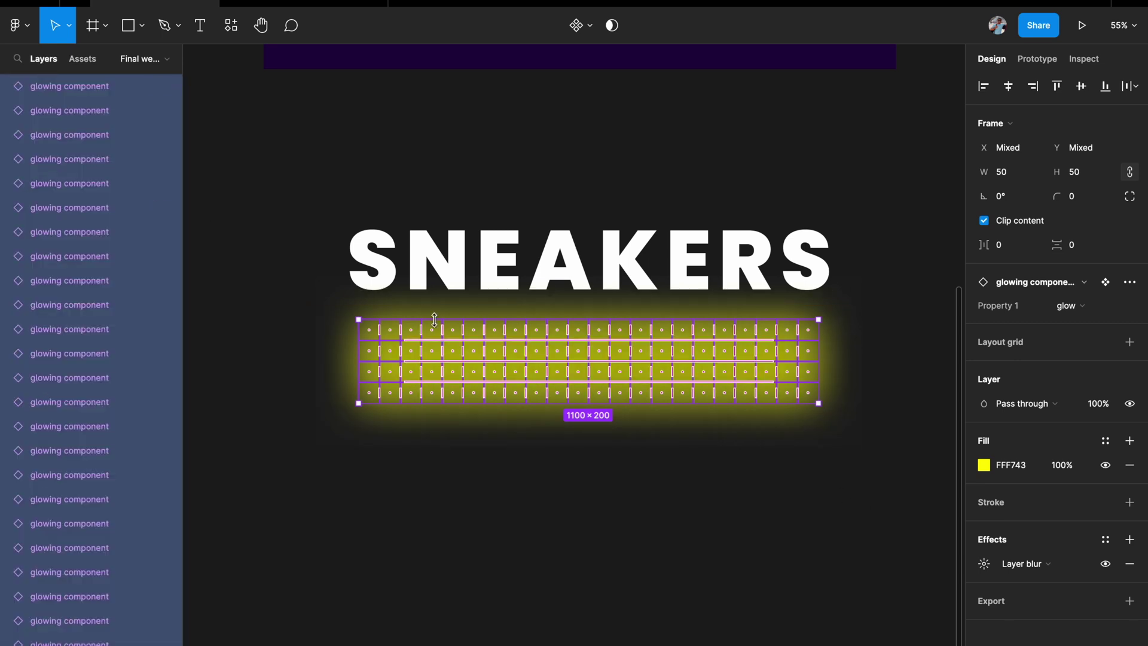
{"action": "key", "text": "Escape"}
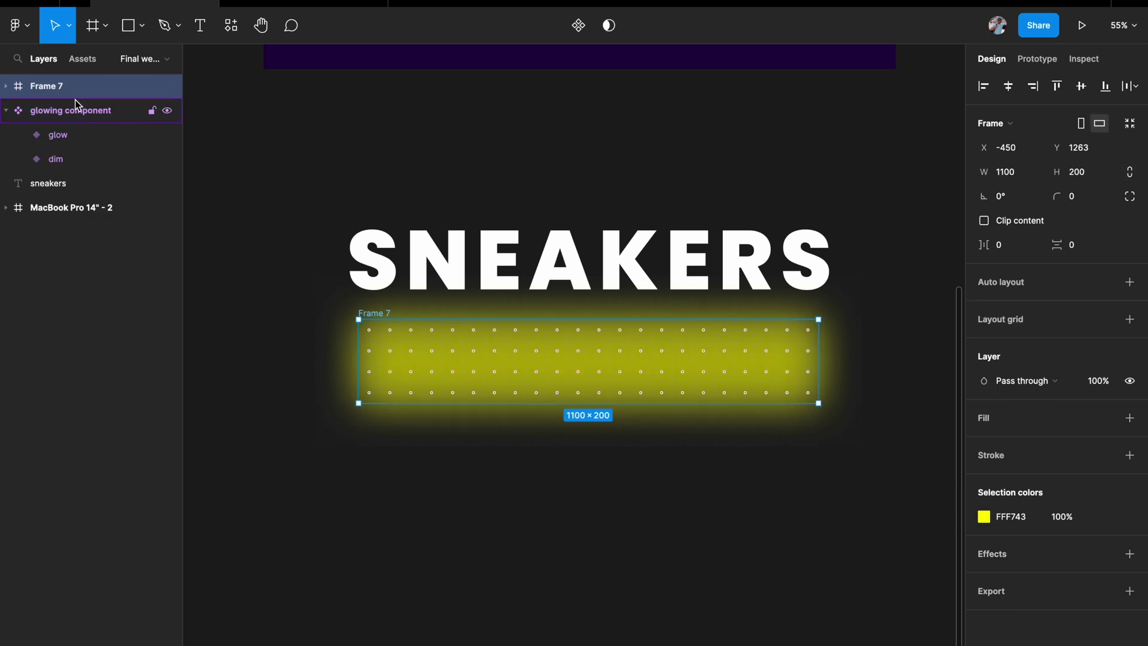
{"action": "double_click", "coordinate": [56, 90]}
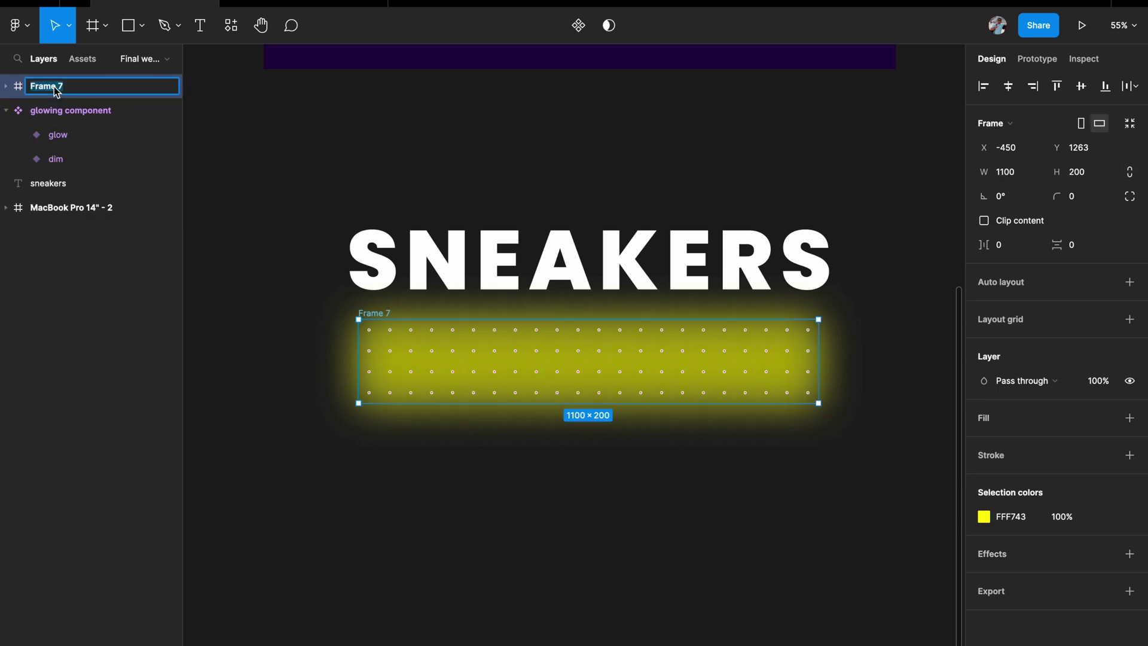
{"action": "type", "text": "g"}
{"action": "key", "text": "Return"}
{"action": "left_click", "coordinate": [295, 257]}
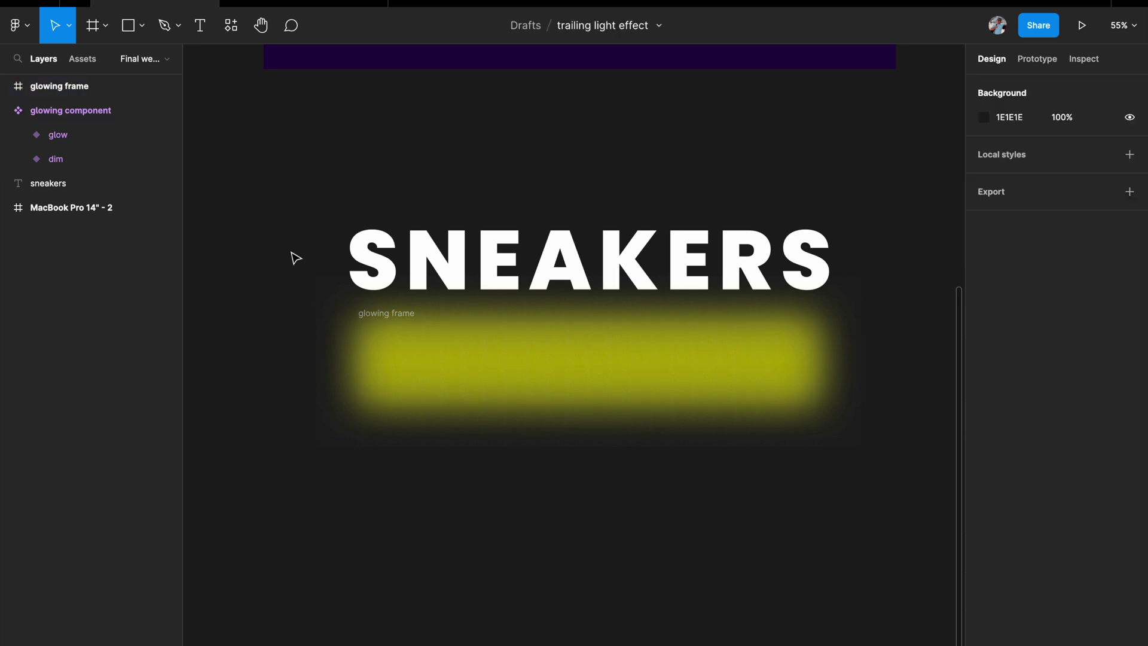
Step: Align the glowing frame and the copied SNEAKERS headline on their horizontal and vertical centers
{"action": "scroll", "coordinate": [294, 257], "scroll_direction": "down", "scroll_amount": 3}
{"action": "scroll", "coordinate": [295, 257], "scroll_direction": "down", "scroll_amount": 2}
{"action": "scroll", "coordinate": [295, 257], "scroll_direction": "up", "scroll_amount": 2}
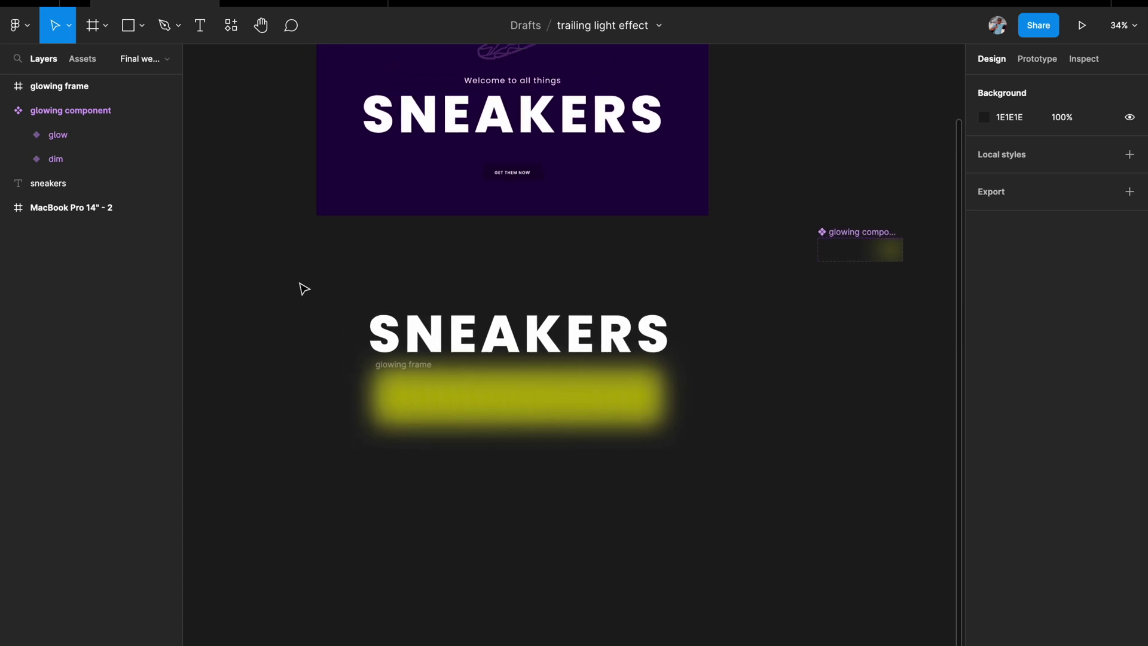
{"action": "left_click", "coordinate": [419, 330]}
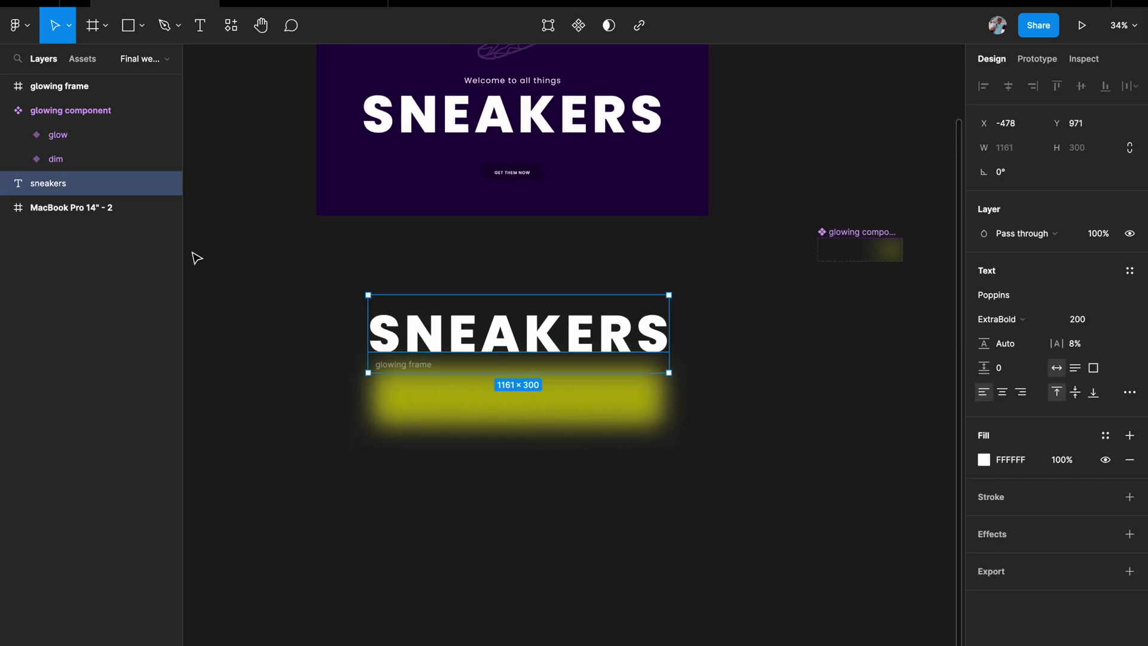
{"action": "left_click", "coordinate": [447, 414]}
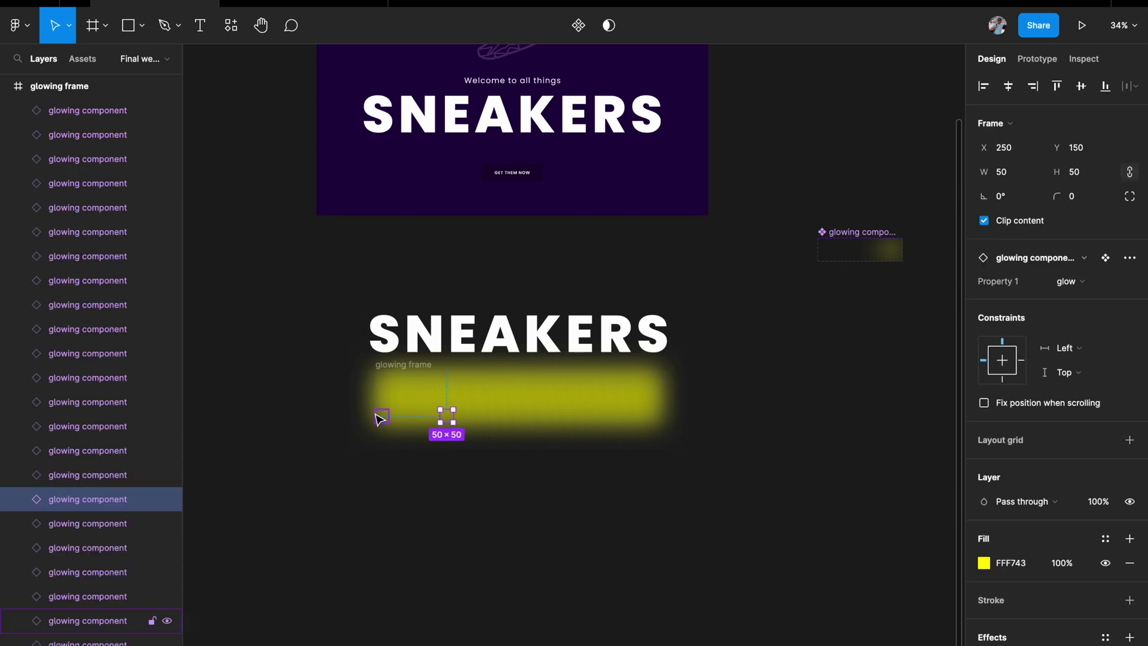
{"action": "left_click", "coordinate": [368, 422]}
{"action": "left_click", "coordinate": [377, 373]}
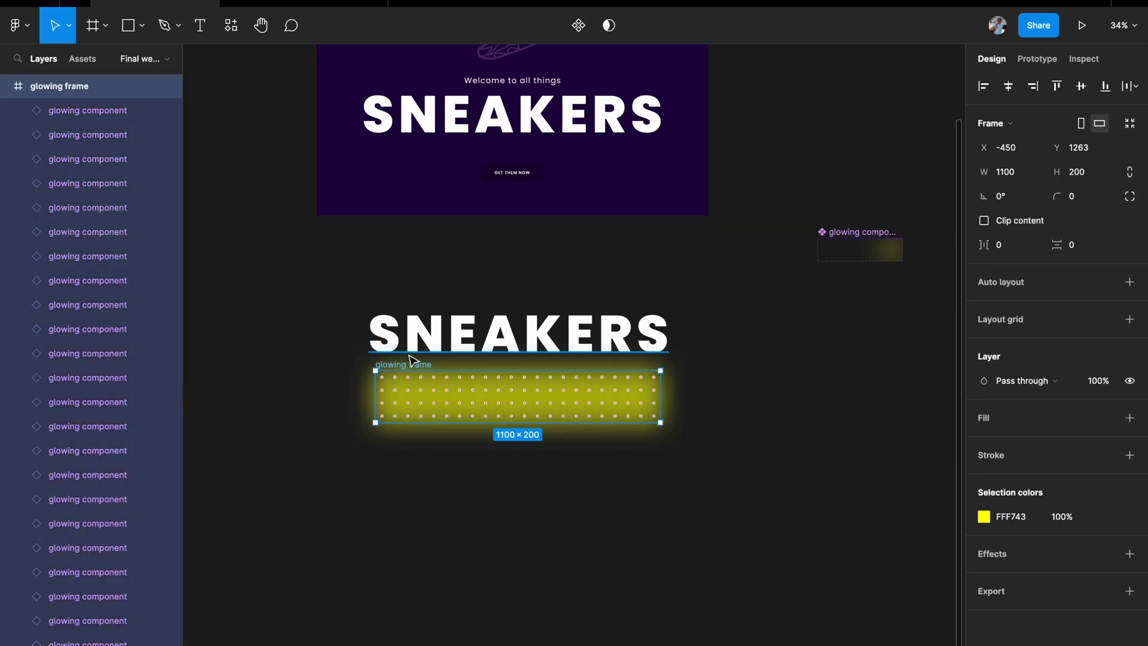
{"action": "left_click", "coordinate": [543, 344], "text": "shift"}
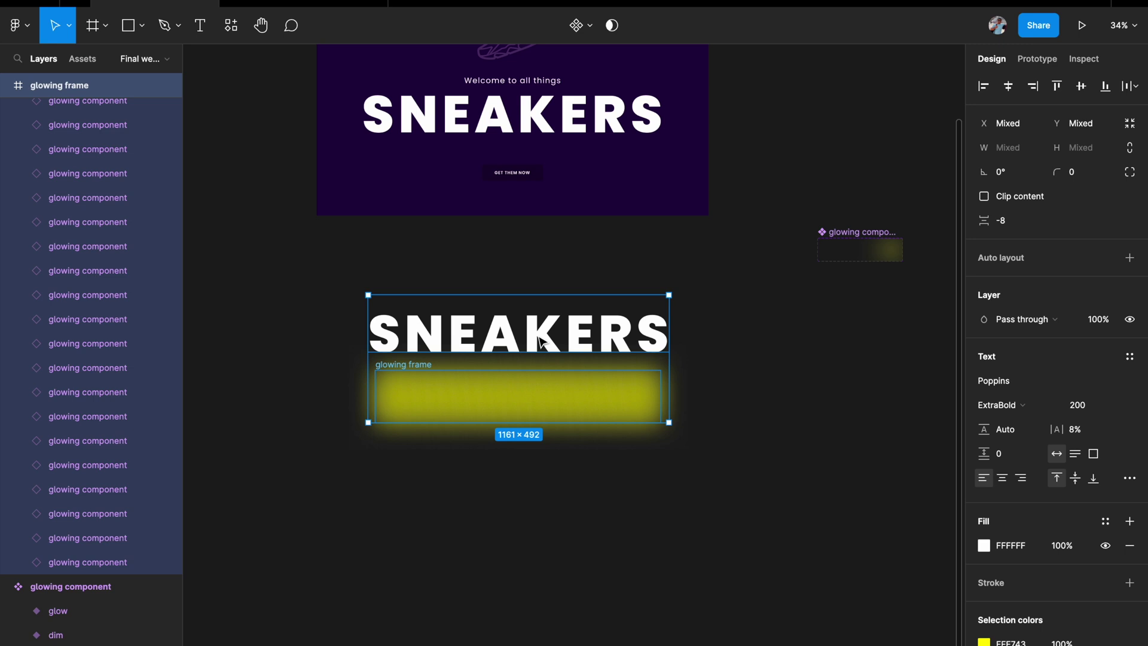
{"action": "left_click", "coordinate": [1008, 86]}
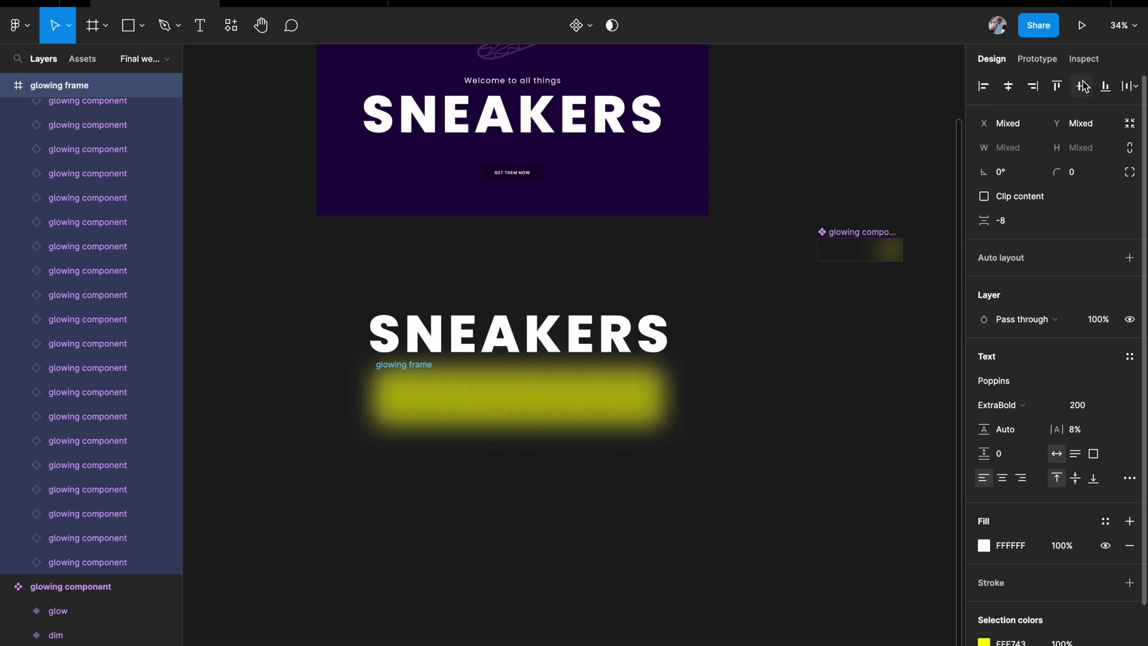
{"action": "left_click", "coordinate": [1081, 85]}
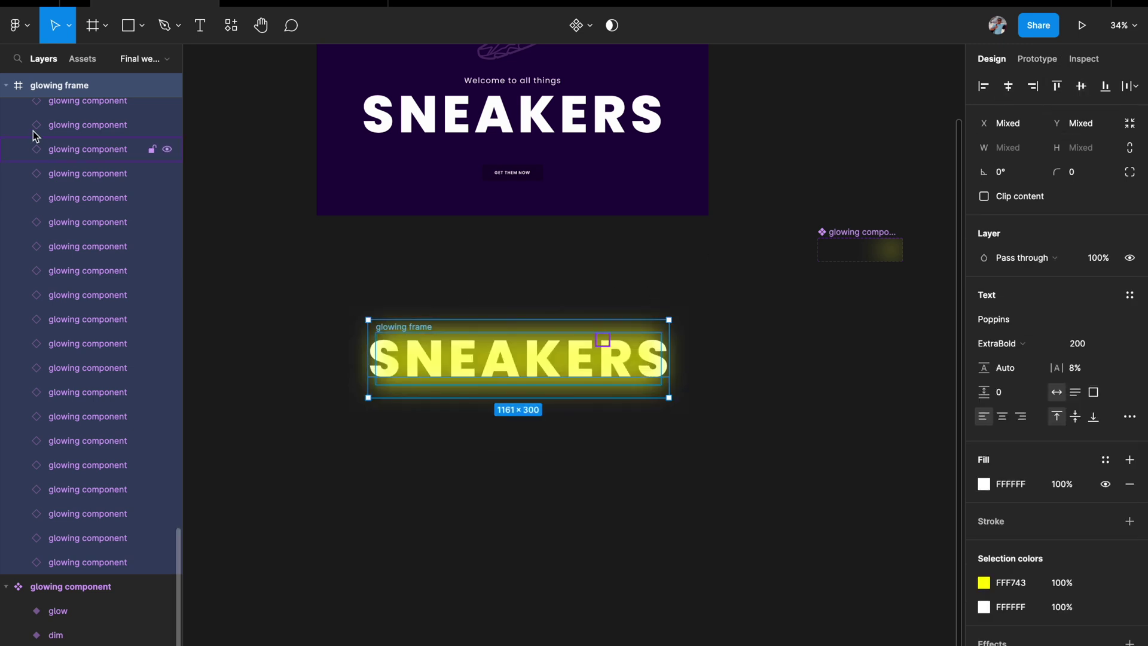
Step: Collapse the glowing frame's layers and move the sneakers text layer directly beneath the glowing frame in the layer order
{"action": "scroll", "coordinate": [31, 126], "scroll_direction": "up", "scroll_amount": 3}
{"action": "scroll", "coordinate": [31, 126], "scroll_direction": "up", "scroll_amount": 2}
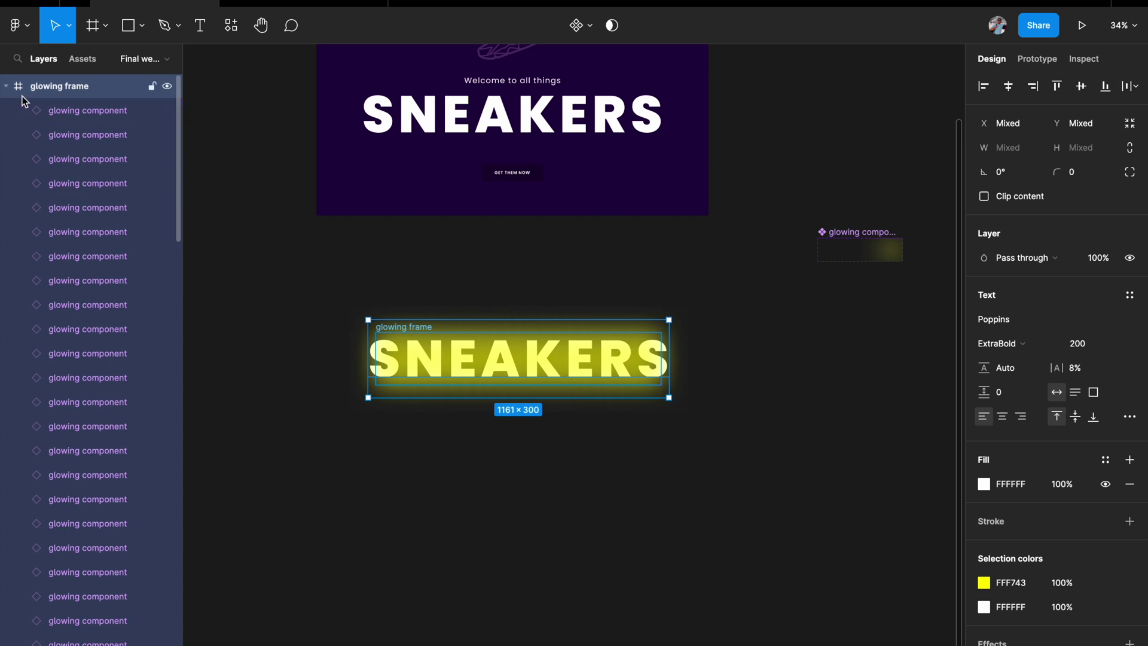
{"action": "left_click", "coordinate": [6, 87]}
{"action": "left_click", "coordinate": [56, 89]}
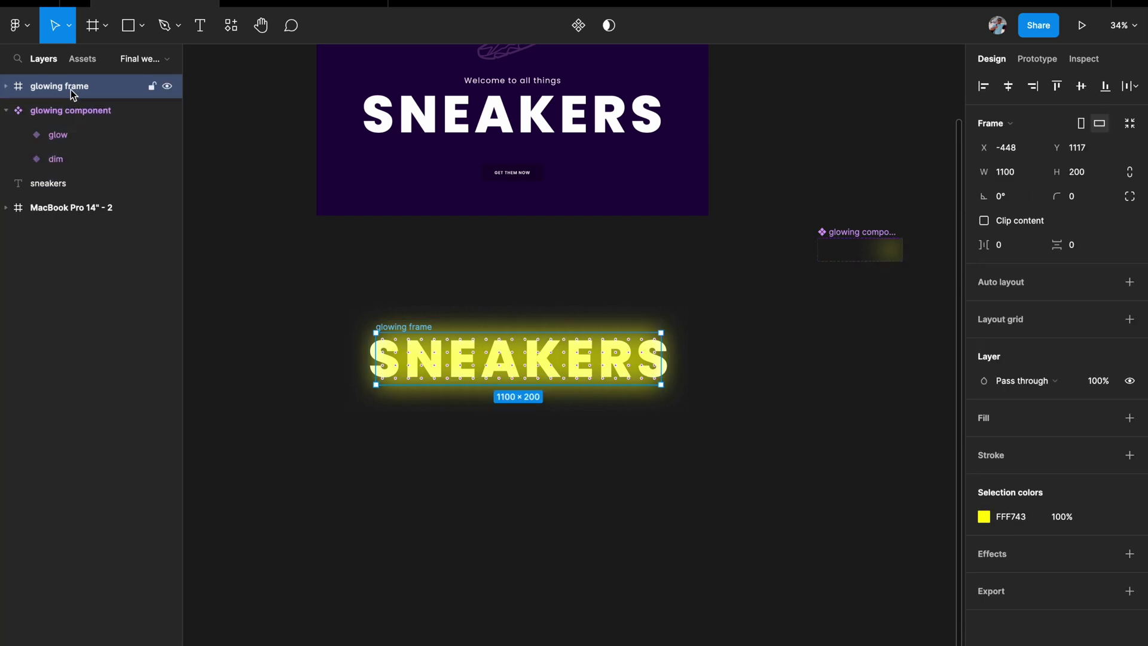
{"action": "left_click", "coordinate": [56, 185]}
{"action": "left_click_drag", "start_coordinate": [61, 185], "coordinate": [62, 103]}
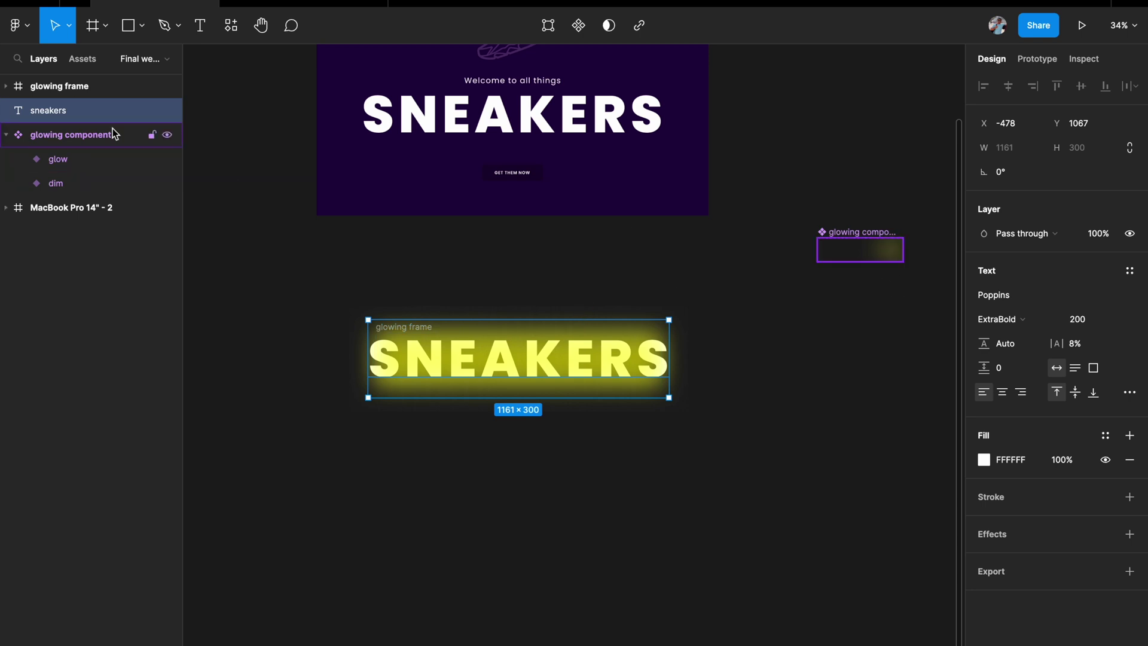
Step: Wrap the glowing frame and the sneakers text in a new frame and rename it "mask"
{"action": "left_click", "coordinate": [74, 92], "text": "shift"}
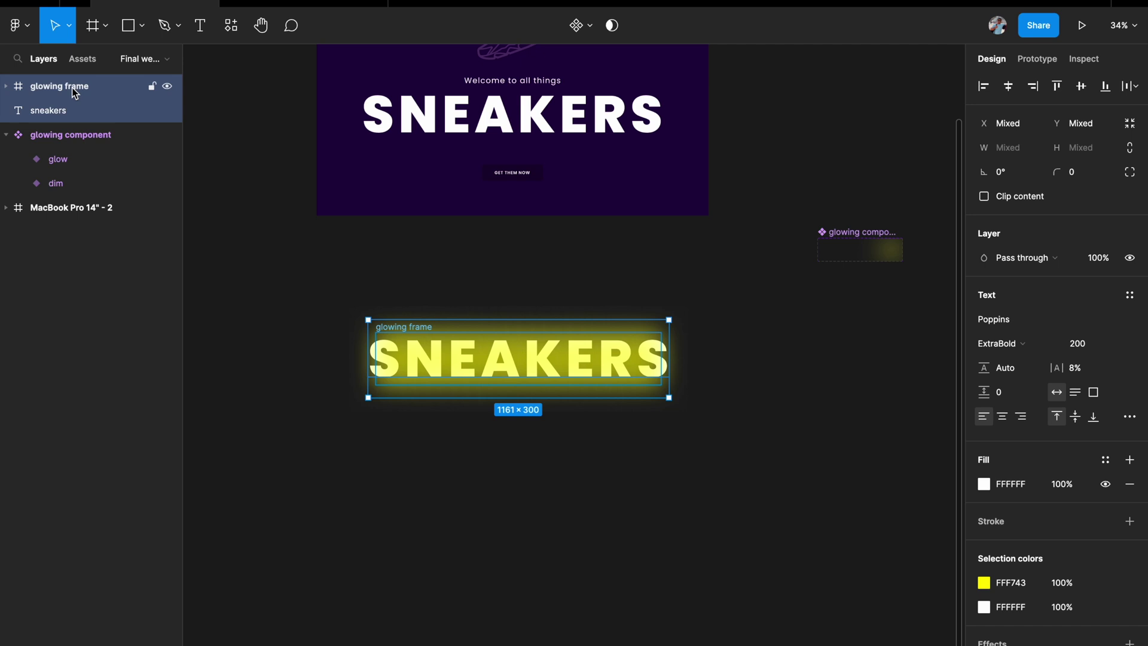
{"action": "key", "text": "ctrl+alt+g"}
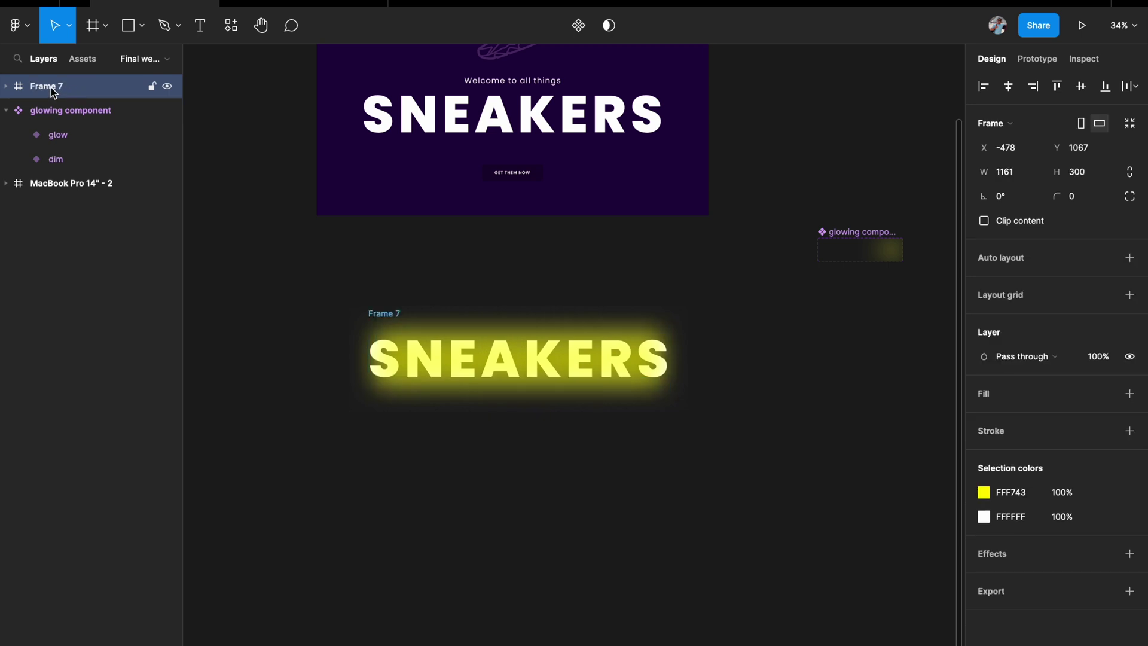
{"action": "double_click", "coordinate": [52, 90]}
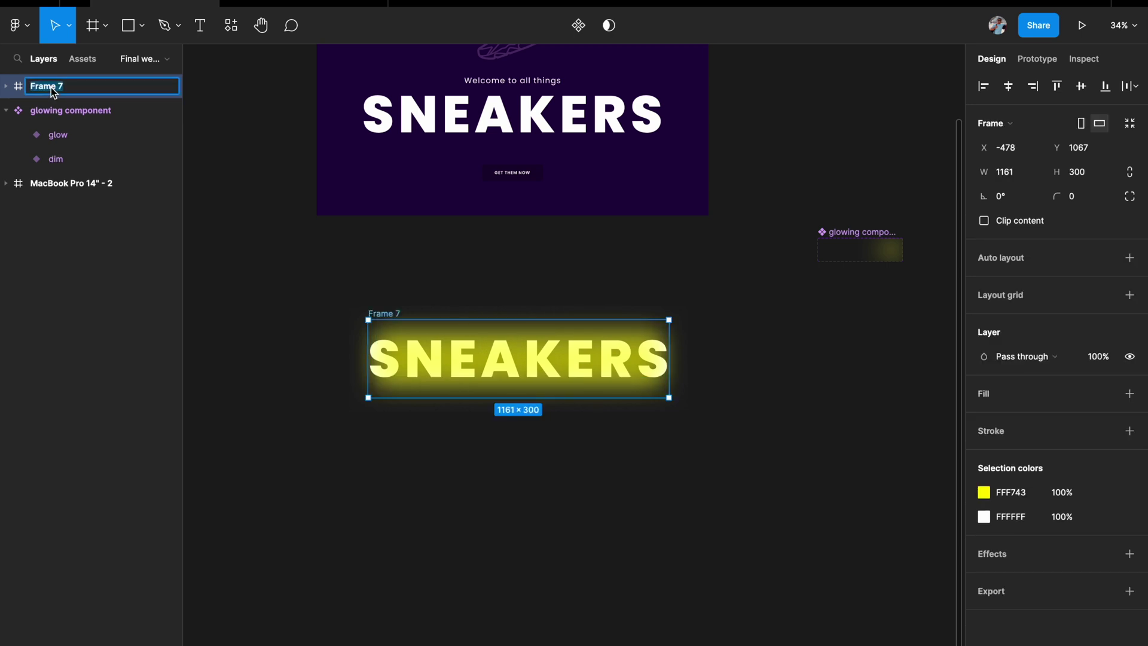
{"action": "type", "text": "mask"}
{"action": "key", "text": "Return"}
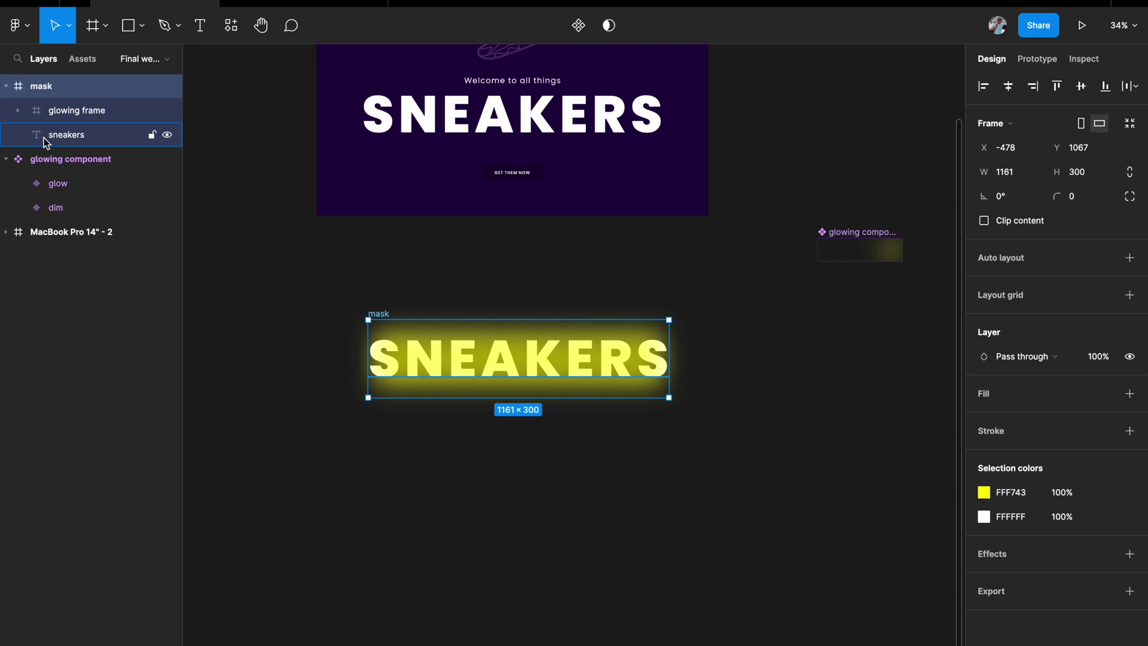
Step: Use the sneakers text inside the mask frame as a mask for the glowing frame
{"action": "left_click", "coordinate": [58, 137]}
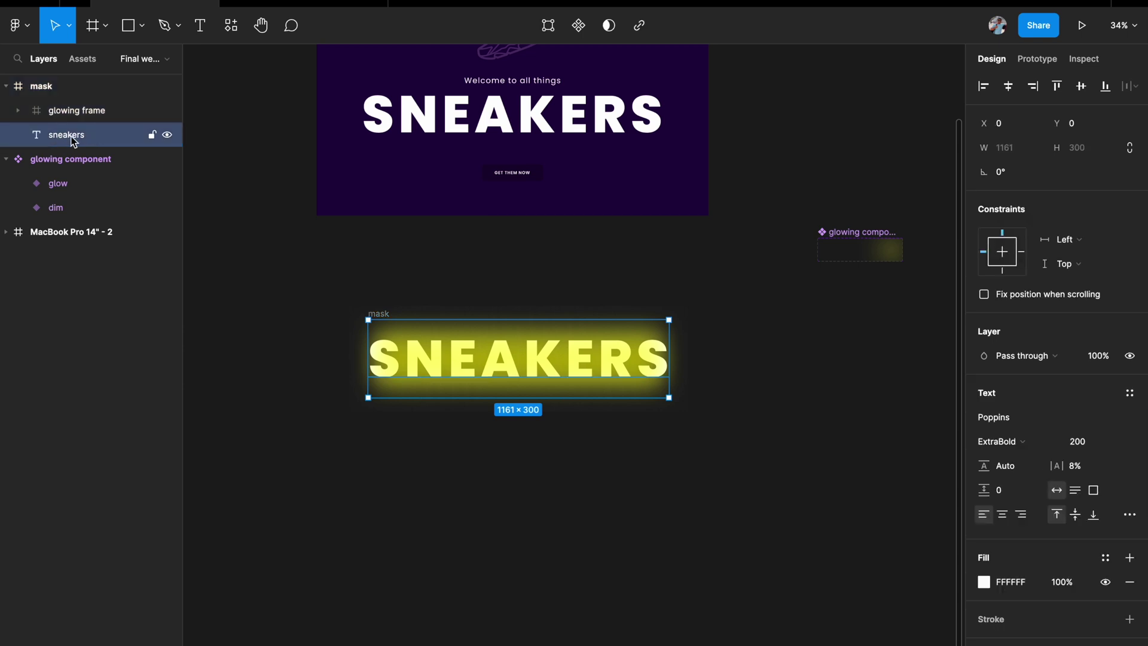
{"action": "right_click", "coordinate": [73, 140]}
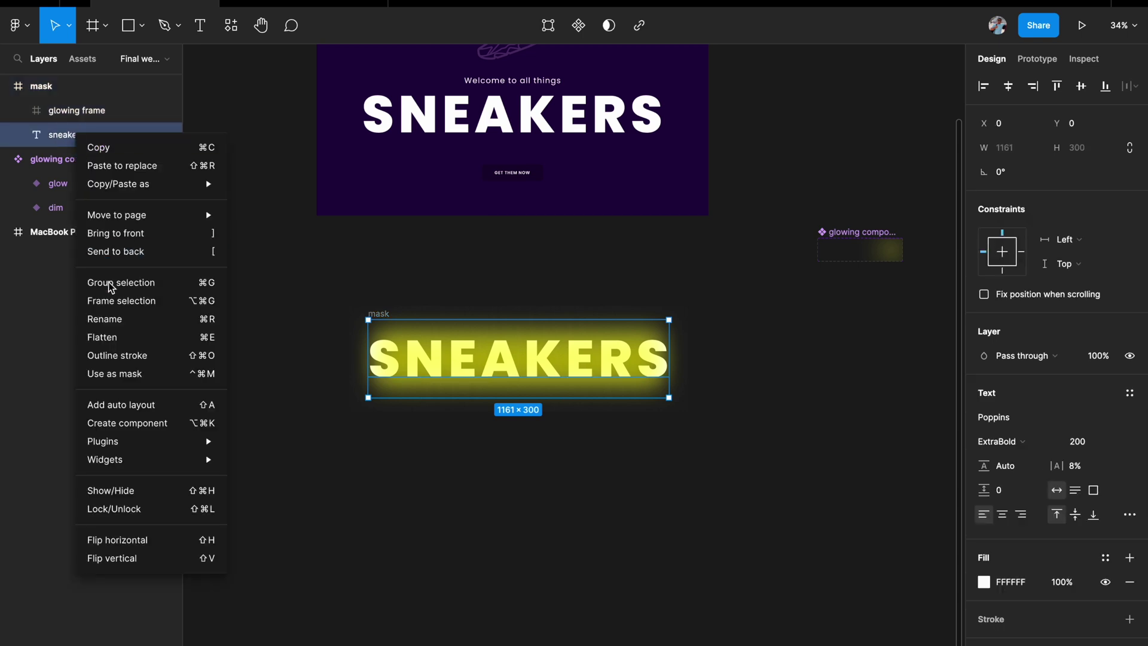
{"action": "left_click", "coordinate": [121, 377]}
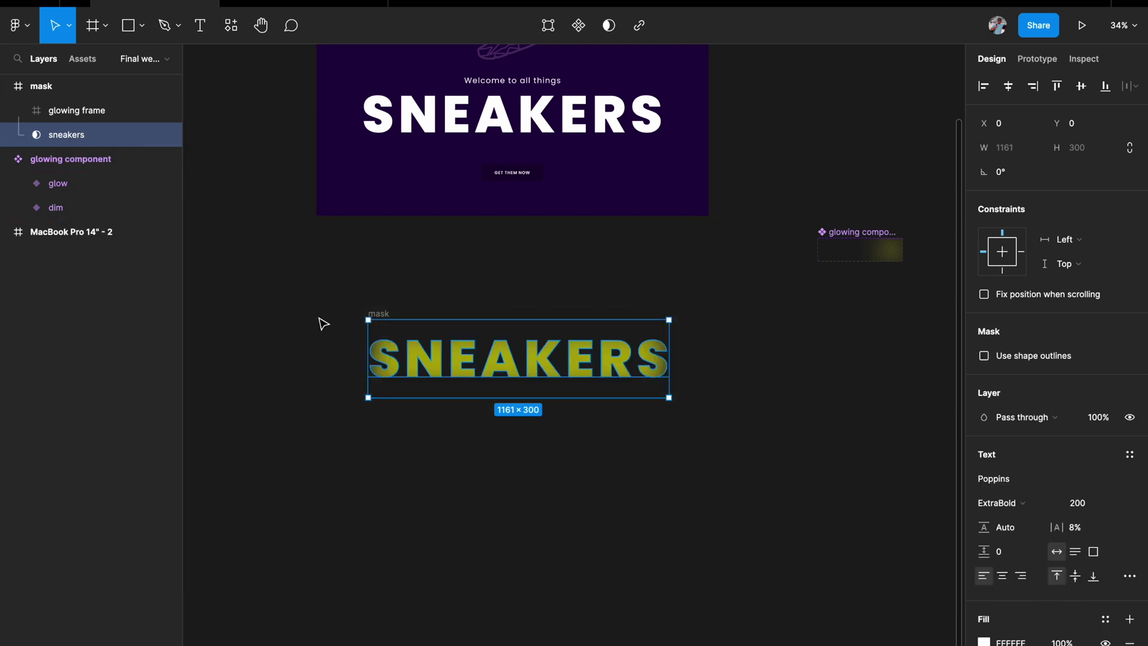
{"action": "scroll", "coordinate": [377, 348], "scroll_direction": "up", "scroll_amount": 5}
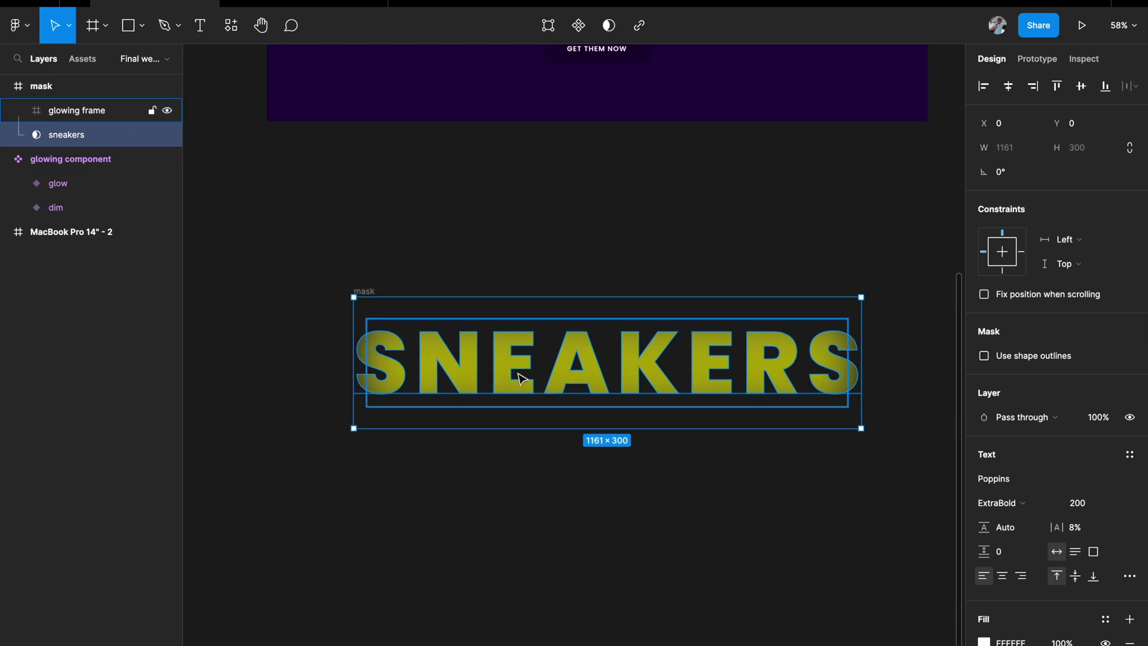
Step: Switch Property 1 of all glowing component instances inside the mask's glowing frame to the dim variant
{"action": "left_click", "coordinate": [19, 111]}
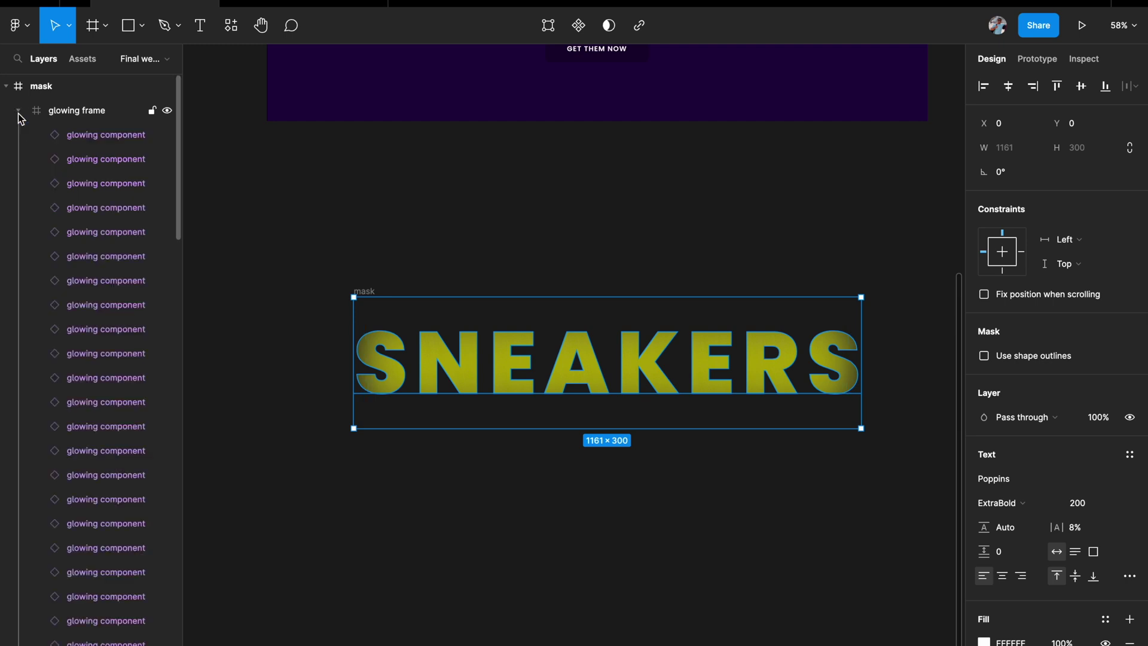
{"action": "left_click", "coordinate": [66, 135]}
{"action": "scroll", "coordinate": [63, 134], "scroll_direction": "down", "scroll_amount": 10}
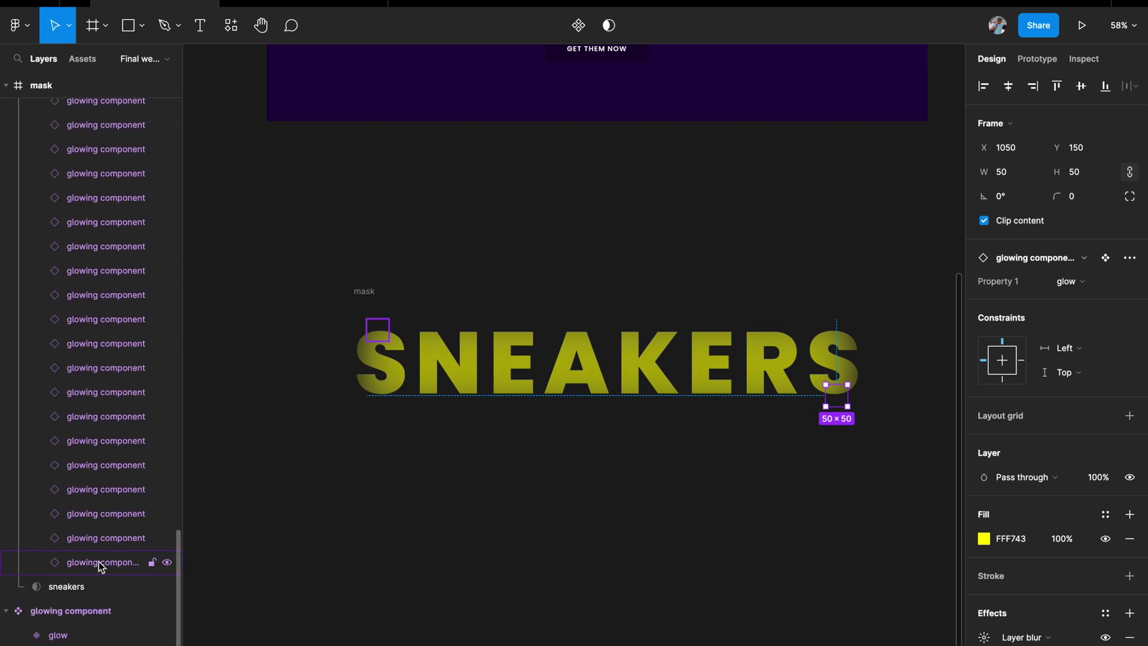
{"action": "left_click", "coordinate": [102, 567], "text": "shift"}
{"action": "left_click", "coordinate": [1076, 305]}
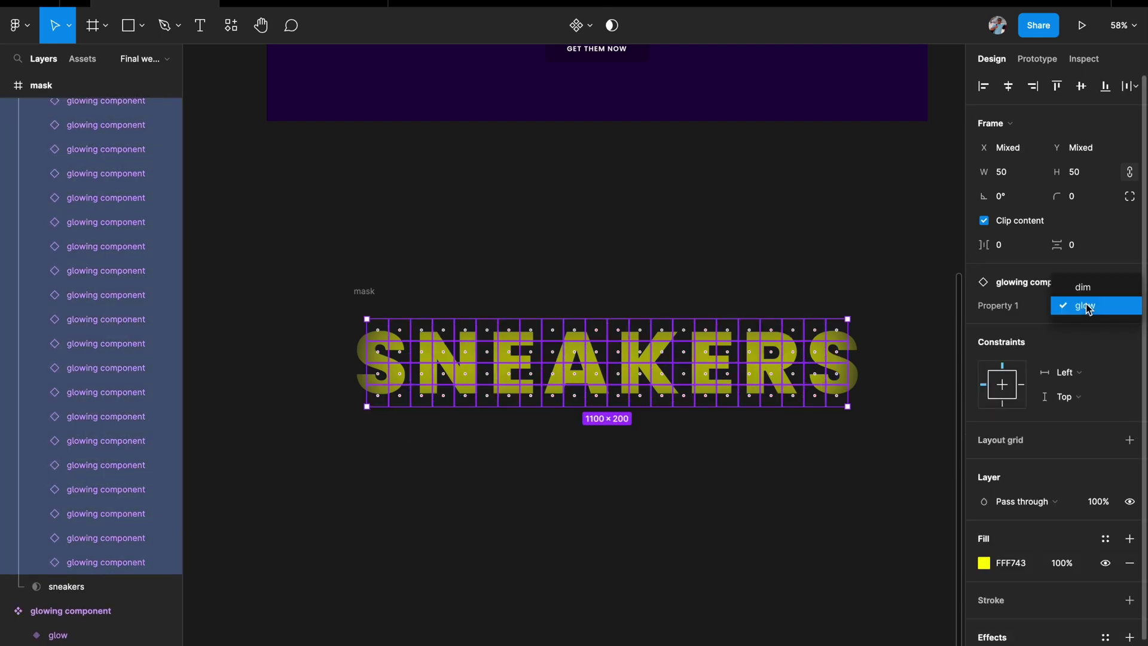
{"action": "left_click", "coordinate": [1082, 287]}
{"action": "scroll", "coordinate": [891, 404], "scroll_direction": "down", "scroll_amount": 3}
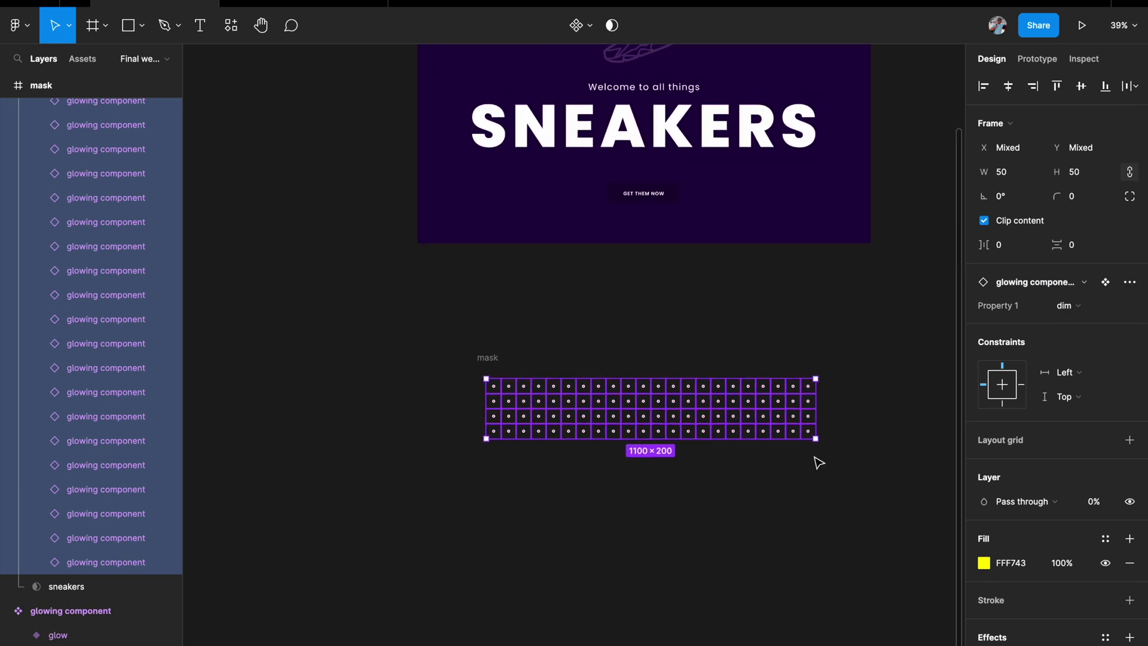
{"action": "left_click", "coordinate": [657, 361]}
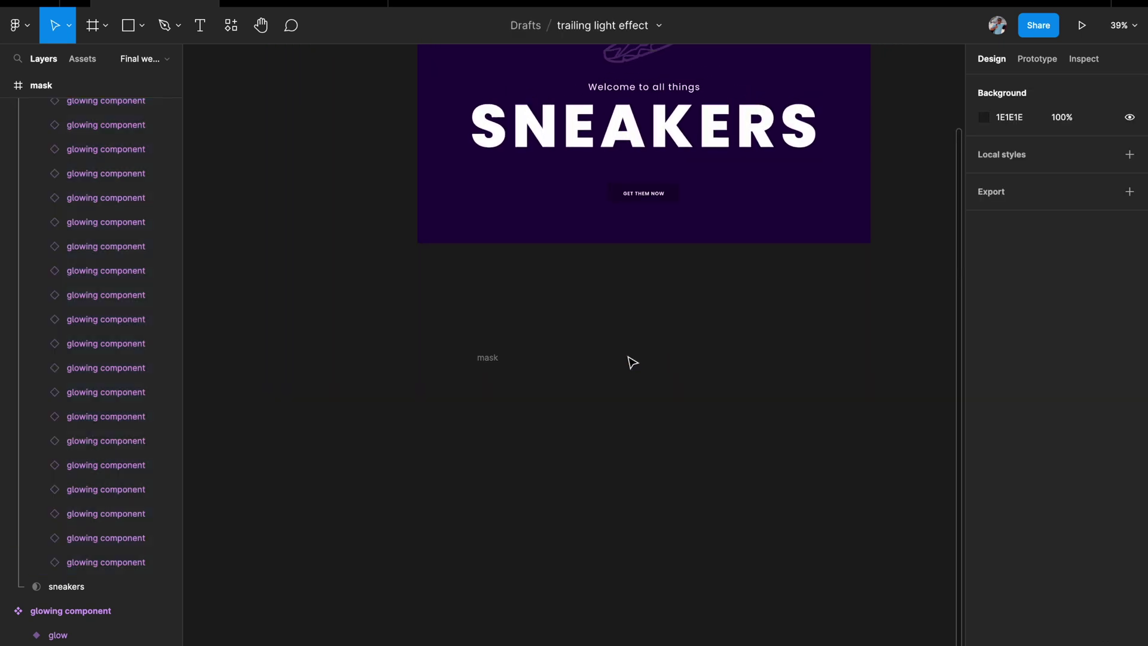
Step: Select the mask frame and collapse its nested layers
{"action": "left_click", "coordinate": [485, 357]}
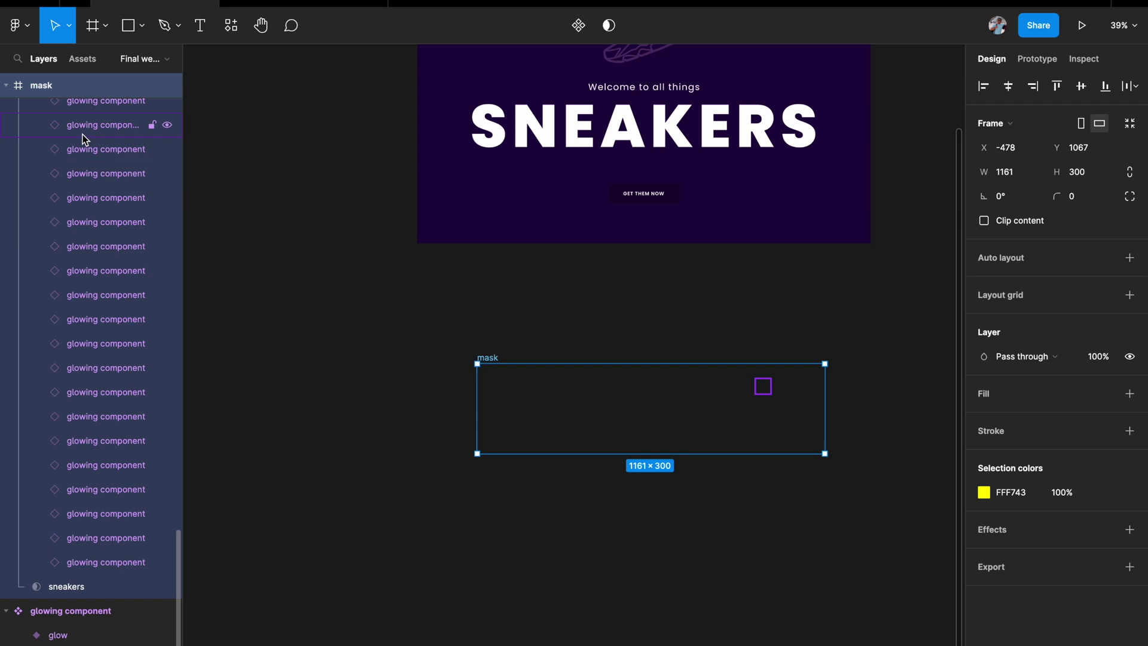
{"action": "left_click", "coordinate": [6, 85]}
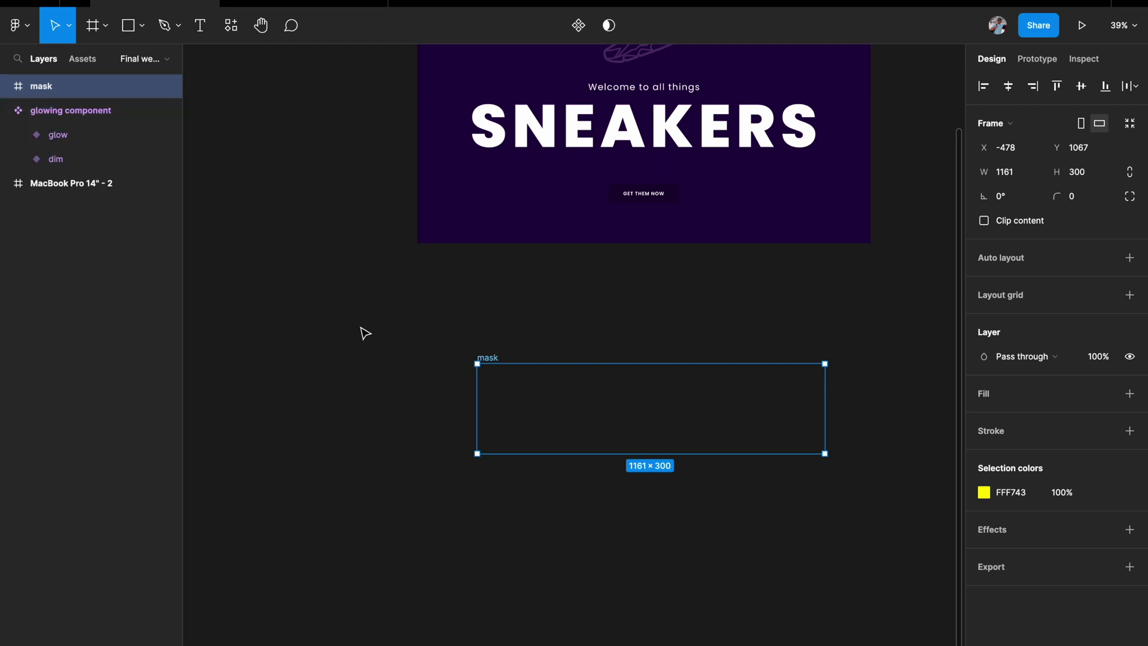
{"action": "left_click", "coordinate": [6, 86]}
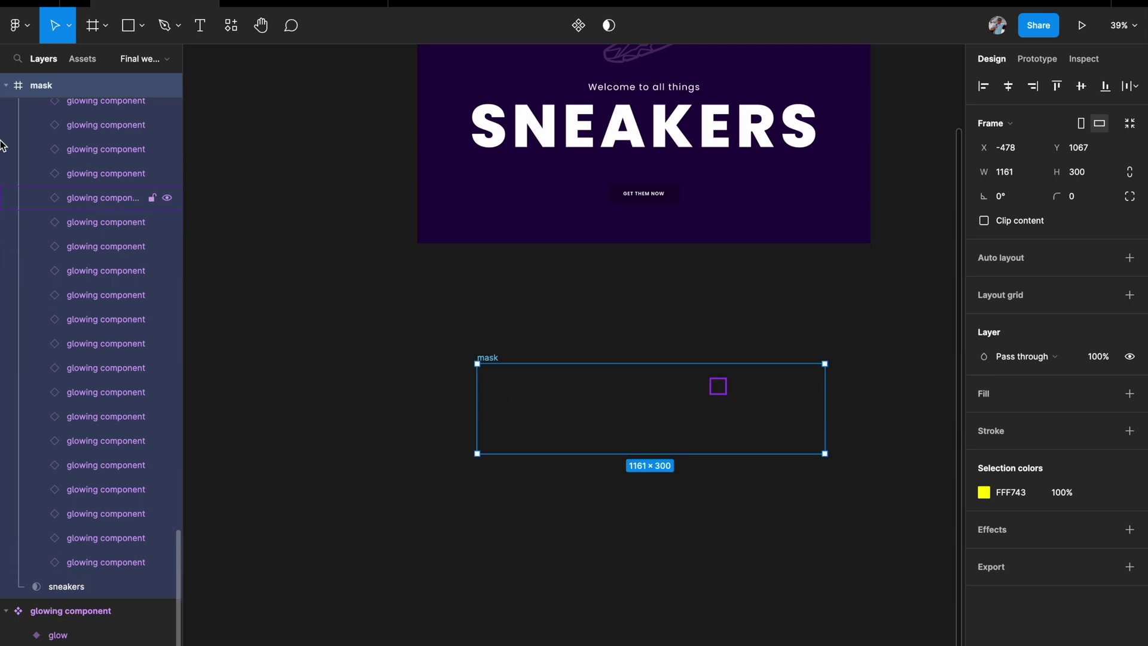
{"action": "left_click", "coordinate": [6, 86]}
Step: Move the mask frame over the SNEAKERS headline in the MacBook Pro 14" - 2 frame and order it directly above the sneakers layer
{"action": "left_click", "coordinate": [253, 311]}
{"action": "scroll", "coordinate": [252, 311], "scroll_direction": "down", "scroll_amount": 2}
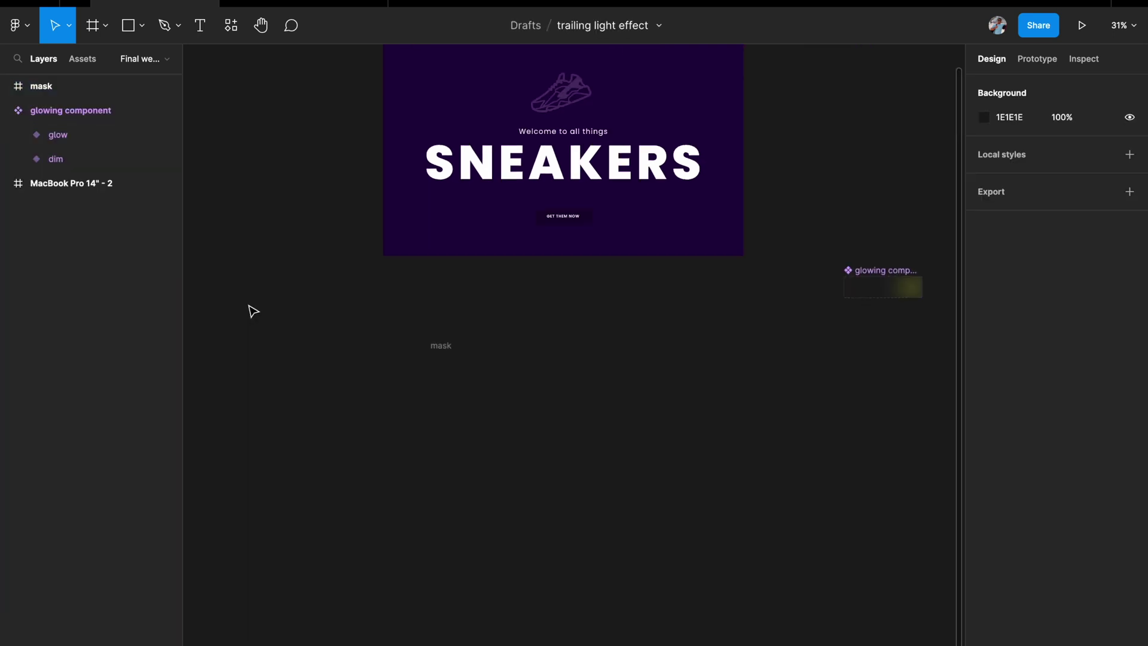
{"action": "scroll", "coordinate": [299, 323], "scroll_direction": "up", "scroll_amount": 1}
{"action": "left_click", "coordinate": [450, 397]}
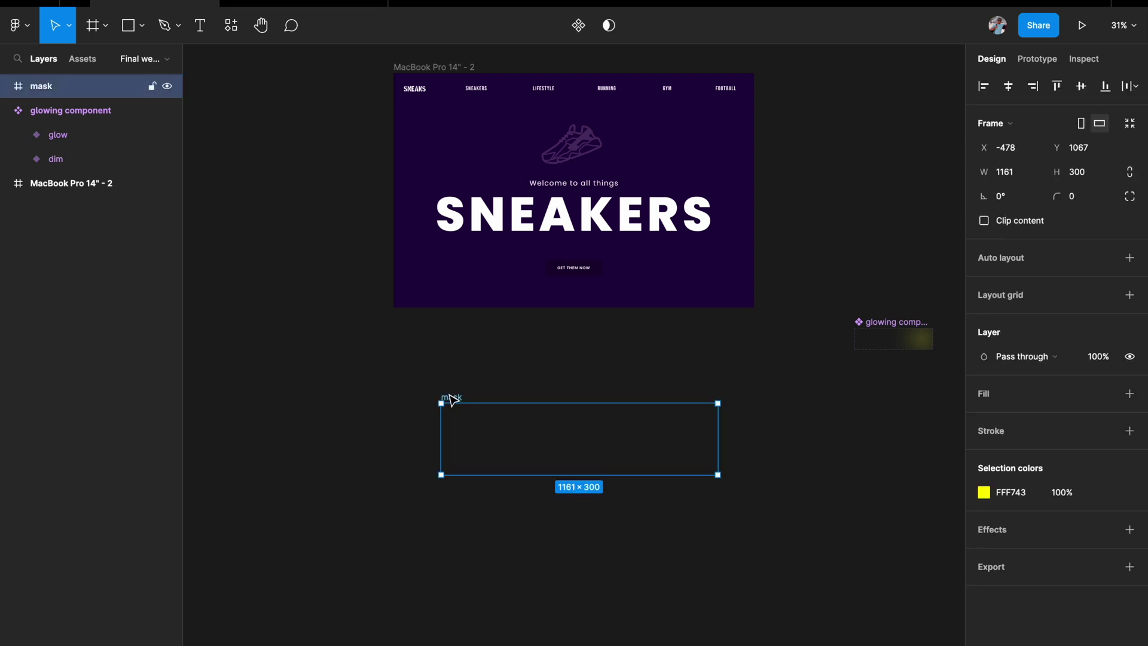
{"action": "left_click_drag", "start_coordinate": [450, 397], "coordinate": [449, 199]}
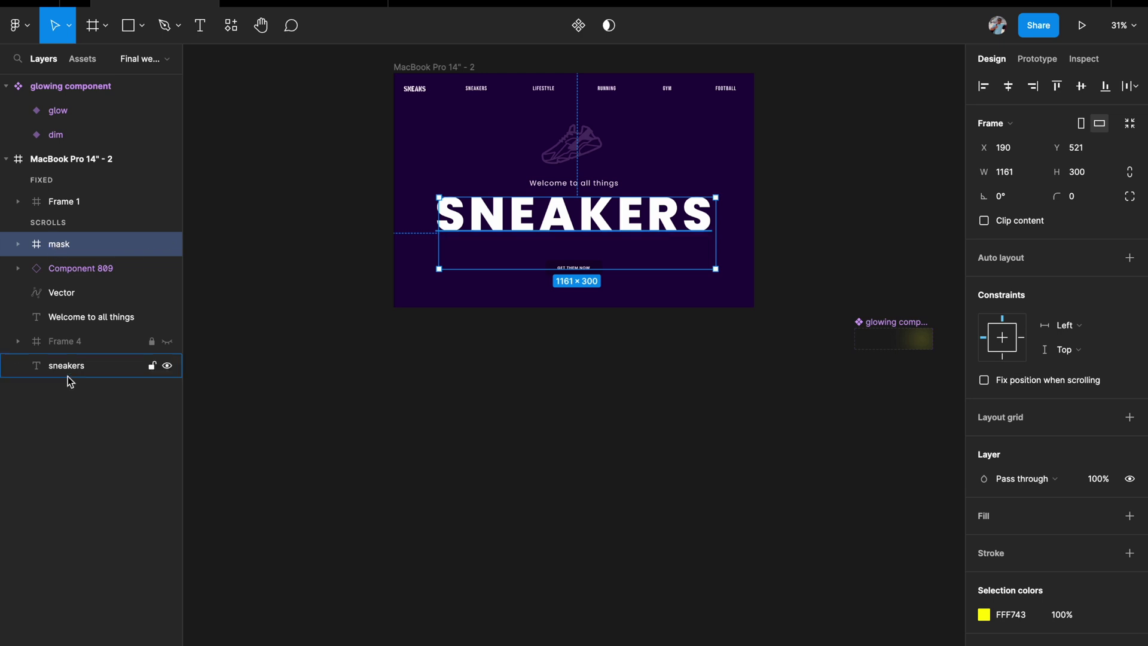
{"action": "left_click_drag", "start_coordinate": [68, 251], "coordinate": [60, 352]}
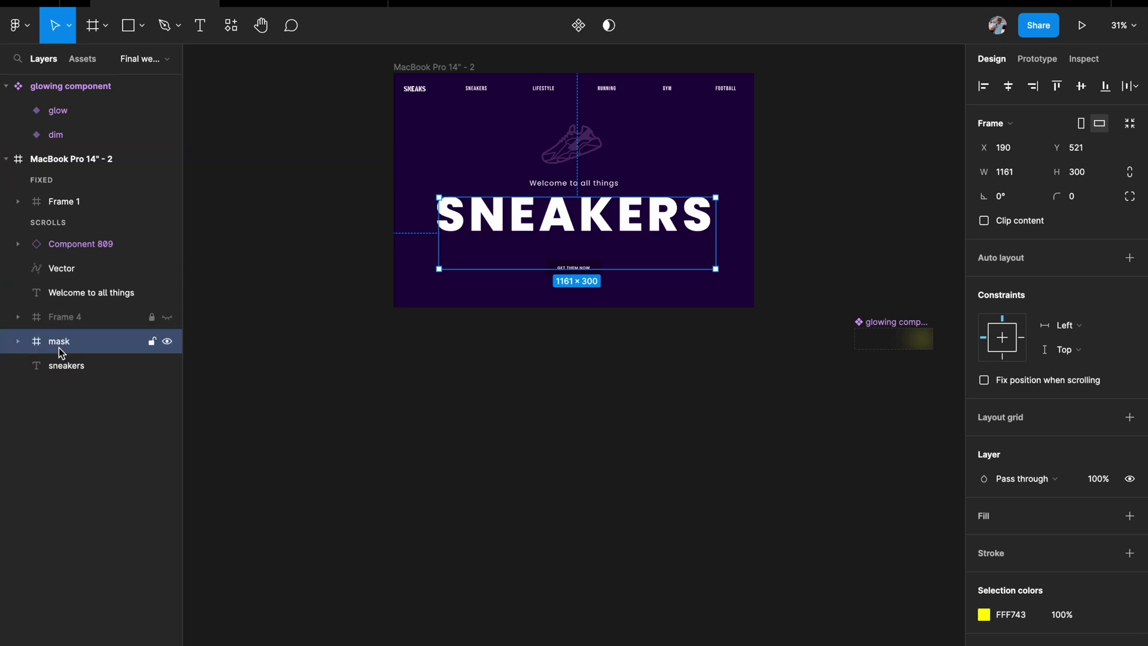
Step: Align the mask frame and the design's sneakers text on their vertical and horizontal centers
{"action": "left_click", "coordinate": [85, 367], "text": "shift"}
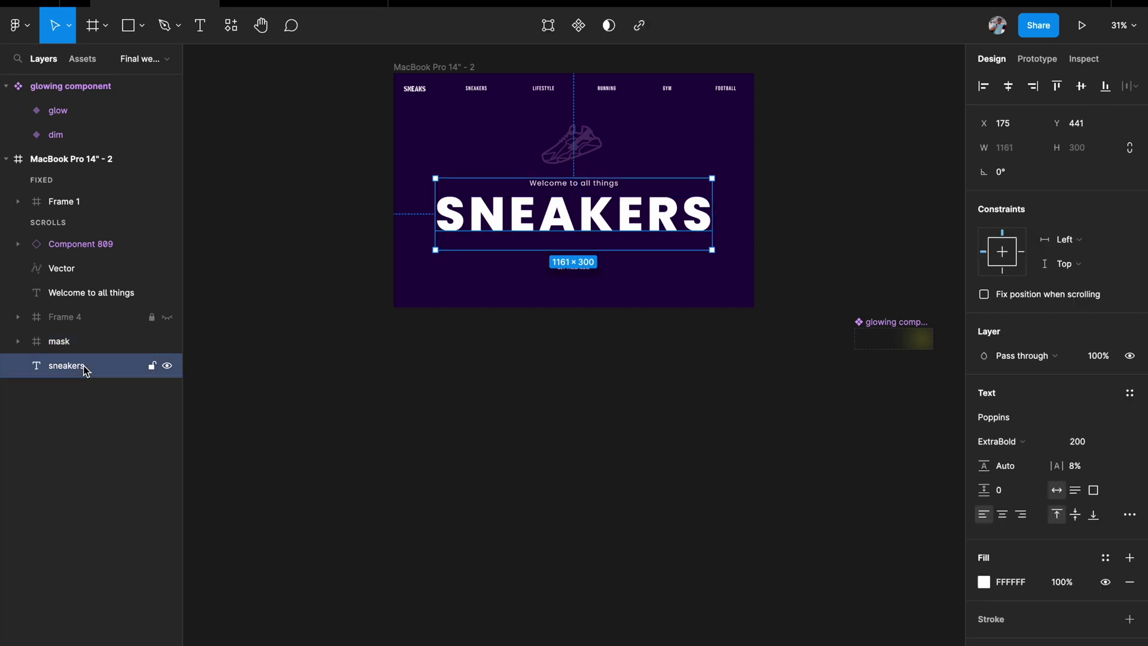
{"action": "left_click", "coordinate": [1081, 86]}
{"action": "left_click", "coordinate": [1008, 86]}
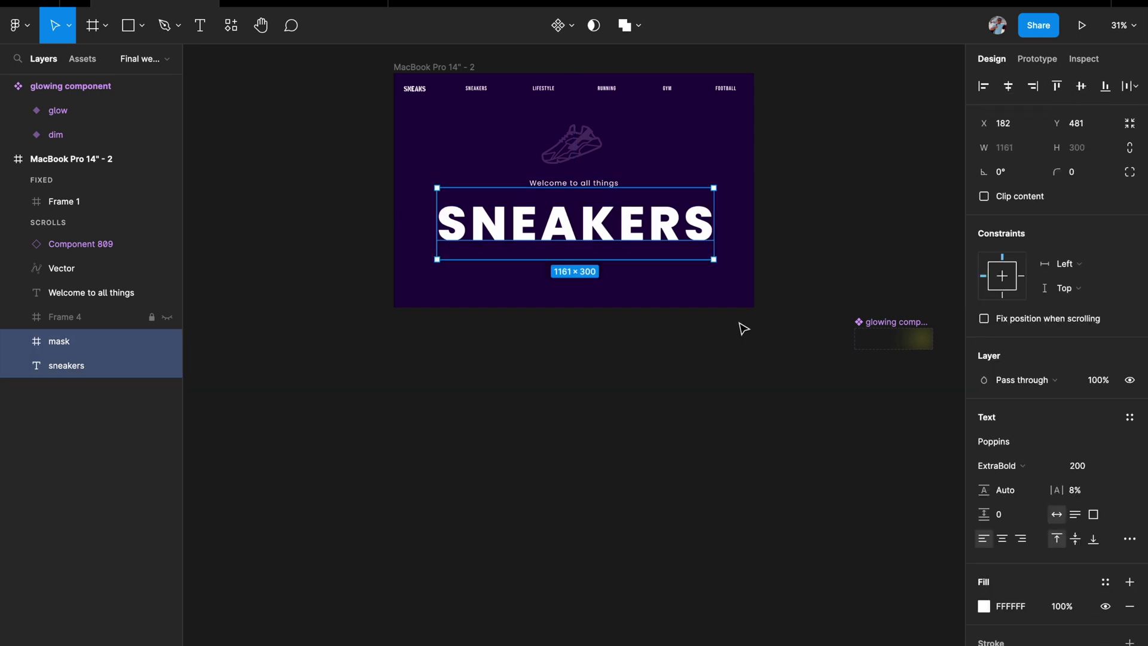
{"action": "left_click", "coordinate": [464, 315]}
{"action": "scroll", "coordinate": [464, 315], "scroll_direction": "up", "scroll_amount": 5}
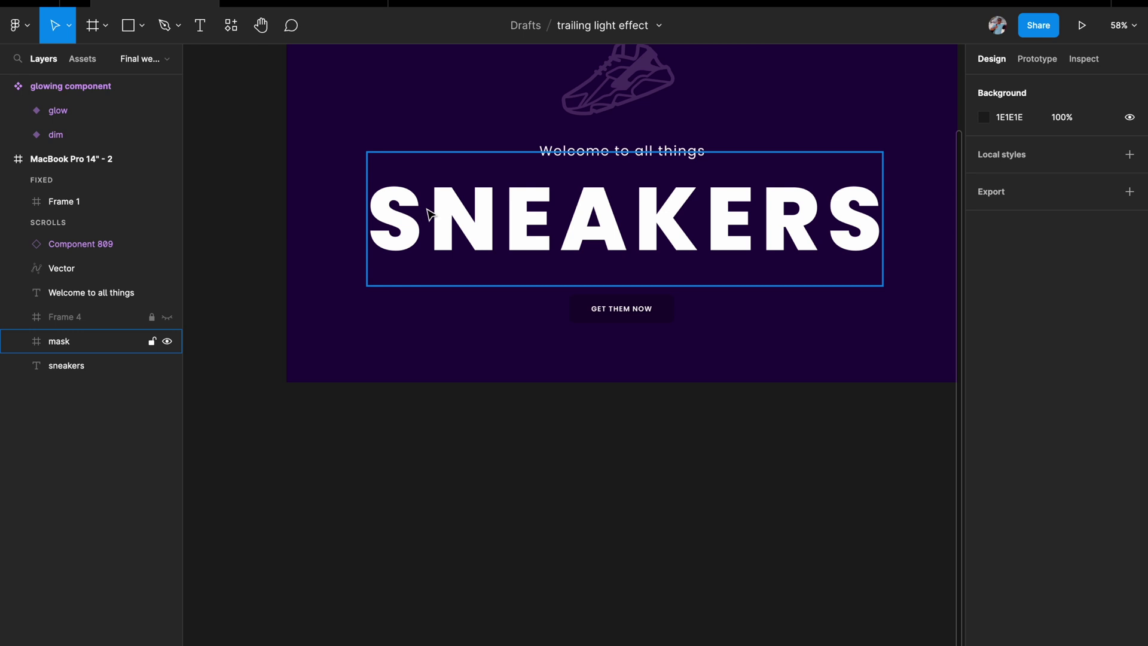
Step: Change the fill of the sneakers text below the mask frame from solid to a linear gradient
{"action": "left_click", "coordinate": [84, 367]}
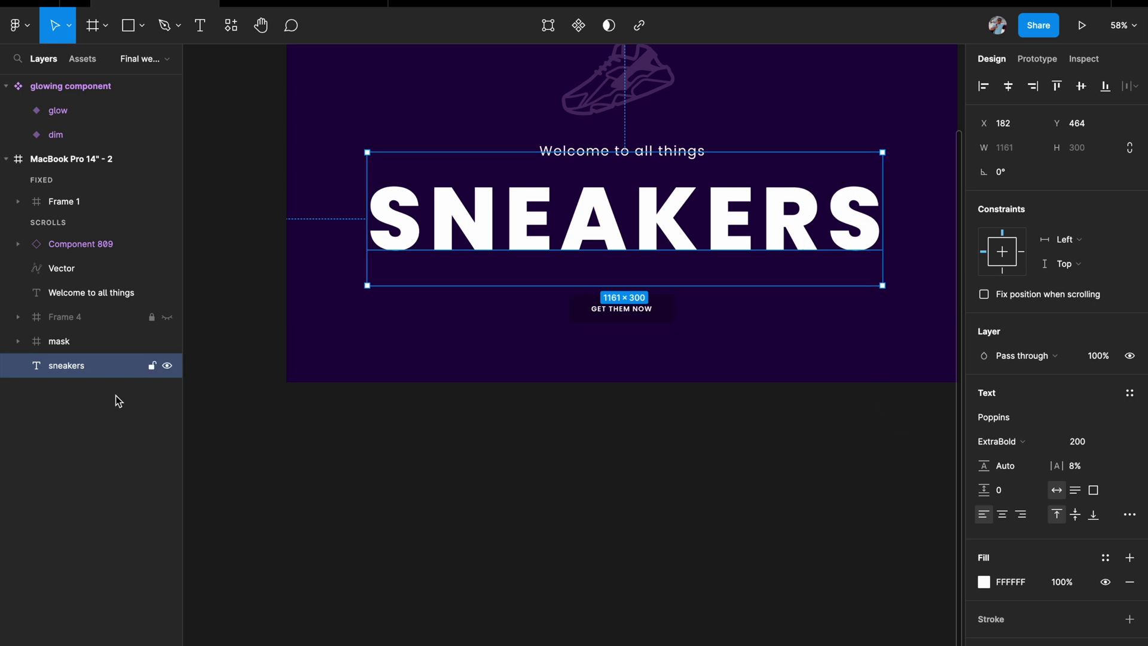
{"action": "left_click", "coordinate": [205, 393]}
{"action": "left_click", "coordinate": [73, 371]}
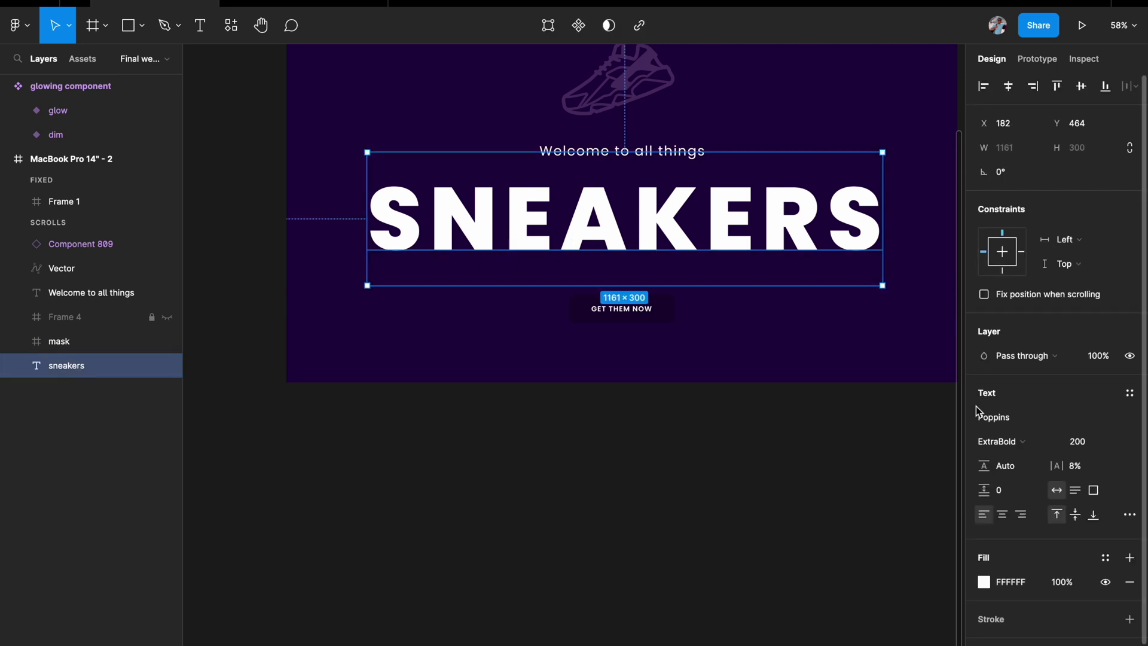
{"action": "left_click", "coordinate": [983, 581]}
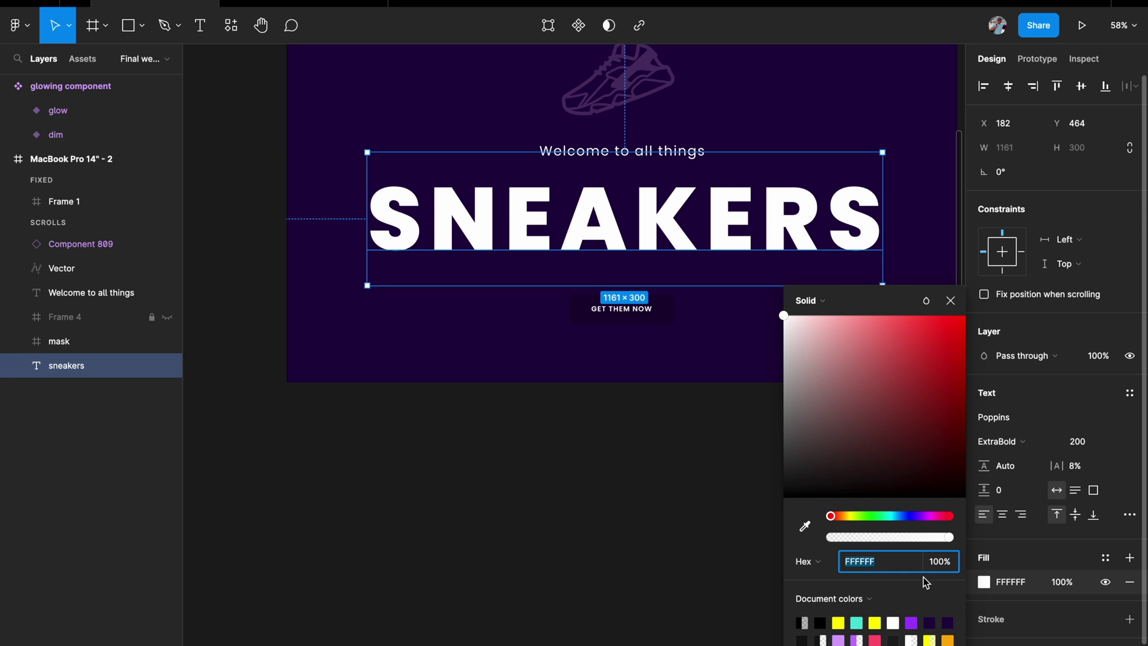
{"action": "left_click", "coordinate": [821, 301]}
{"action": "left_click", "coordinate": [819, 318]}
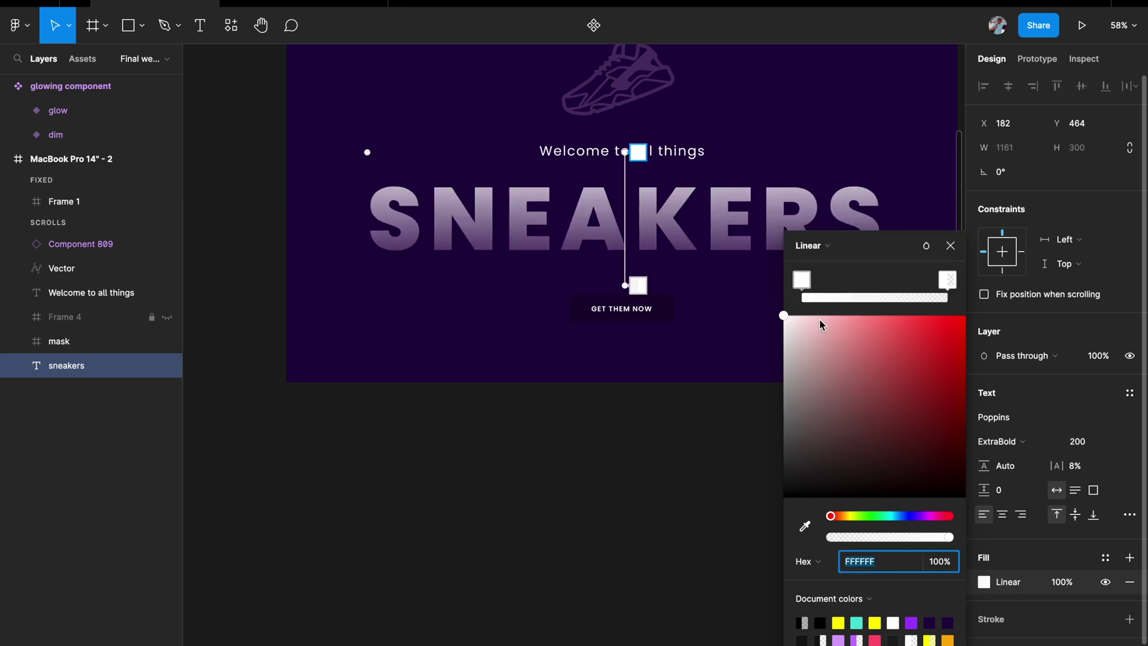
Step: Recolor the headline's gradient with purple sampled from the design, running from a brighter purple at its upper edge into the dark background
{"action": "key", "text": "i"}
{"action": "left_click", "coordinate": [725, 329]}
{"action": "left_click", "coordinate": [947, 279]}
{"action": "key", "text": "i"}
{"action": "key", "text": "Escape"}
{"action": "left_click_drag", "start_coordinate": [964, 350], "coordinate": [962, 370]}
{"action": "left_click", "coordinate": [754, 492]}
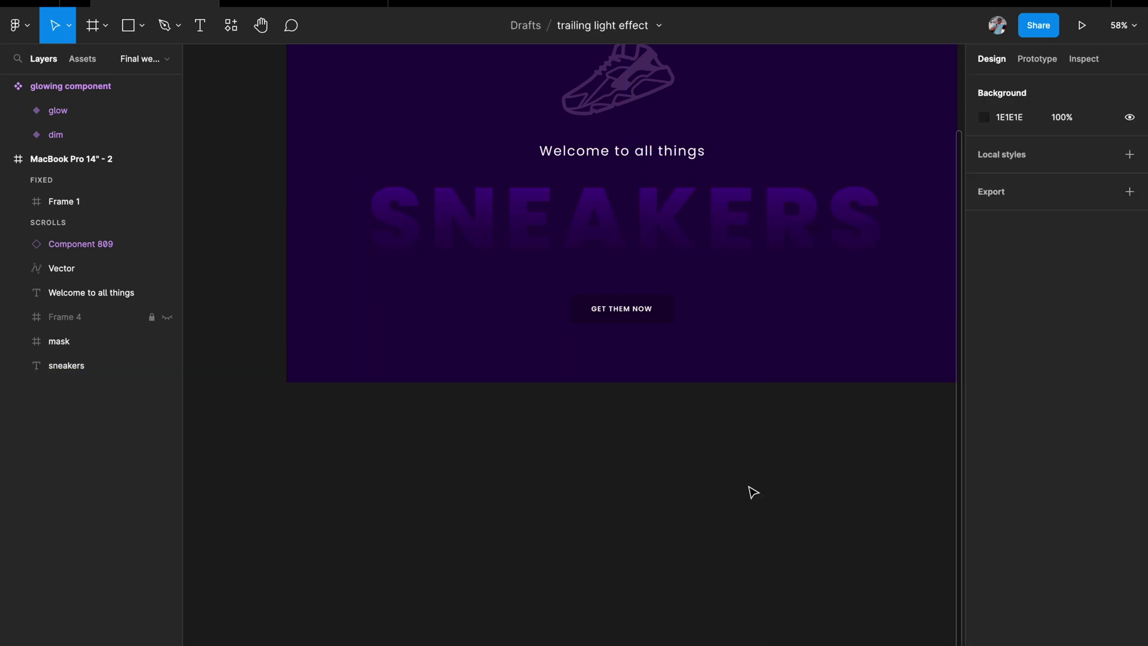
Step: Set the sneakers text layer's opacity to 80%
{"action": "left_click", "coordinate": [88, 368]}
{"action": "left_click", "coordinate": [1100, 357]}
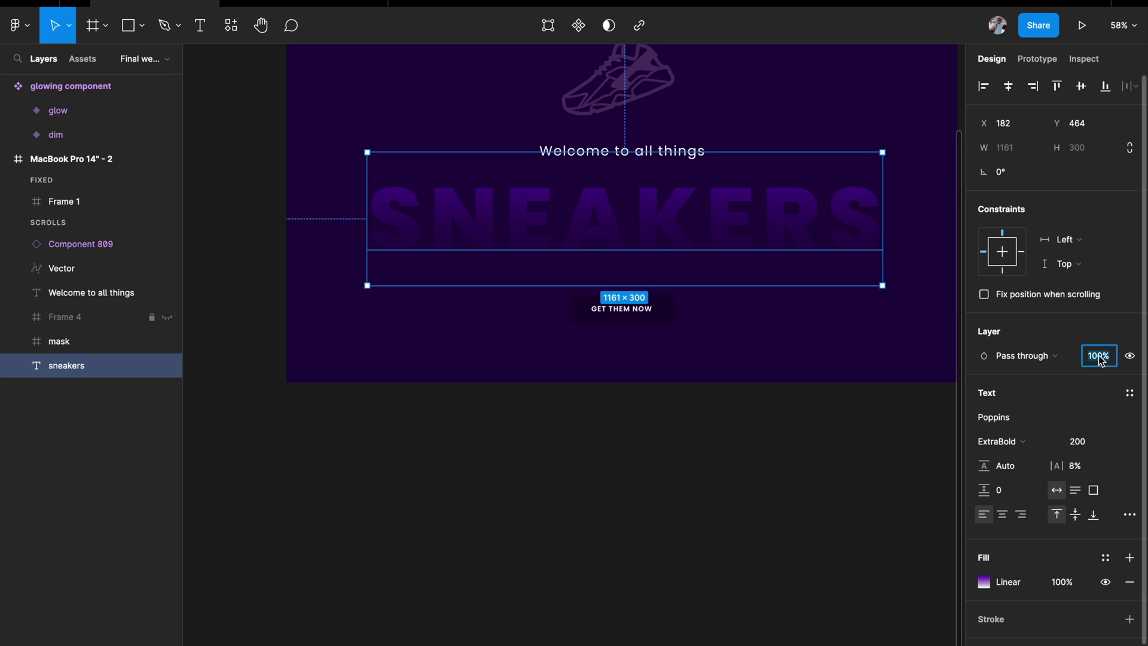
{"action": "type", "text": "80"}
{"action": "key", "text": "Return"}
{"action": "left_click", "coordinate": [766, 464]}
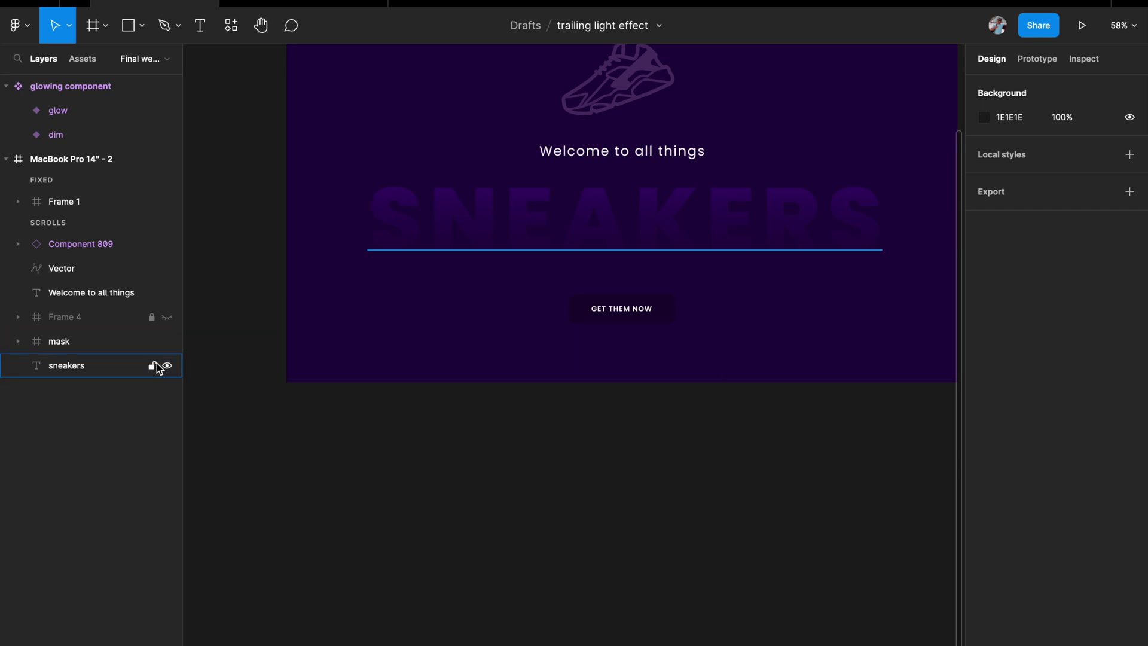
Step: Check the sneakers and mask layers on the website design and preview the headline's hover glow
{"action": "scroll", "coordinate": [406, 347], "scroll_direction": "down", "scroll_amount": 2}
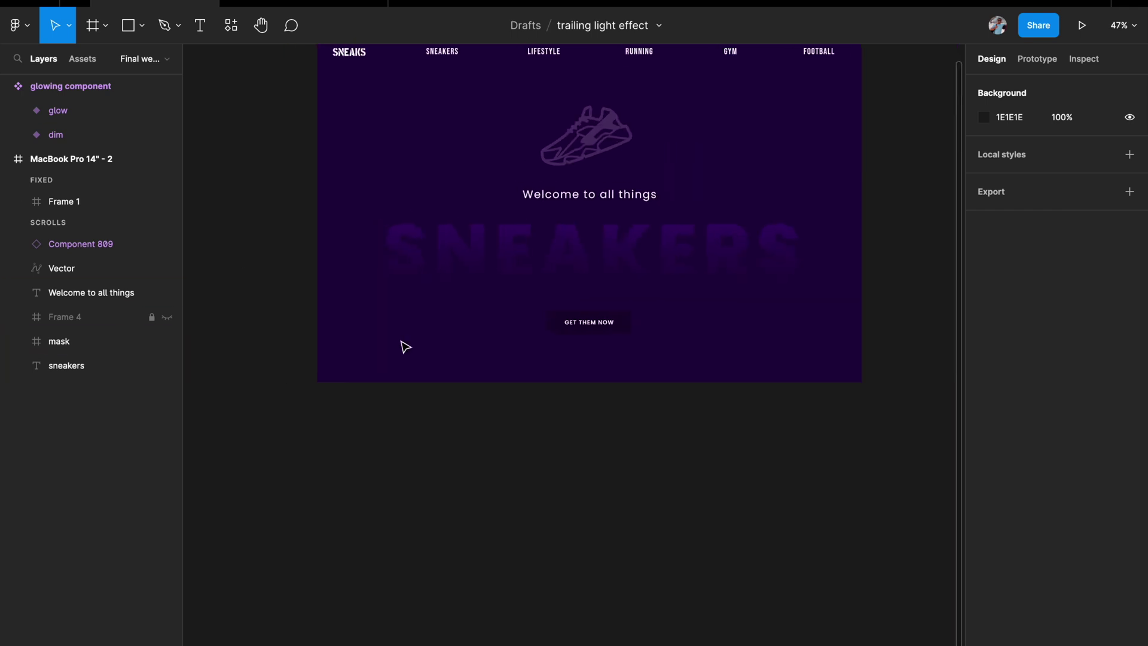
{"action": "left_click", "coordinate": [80, 365]}
{"action": "left_click", "coordinate": [44, 348]}
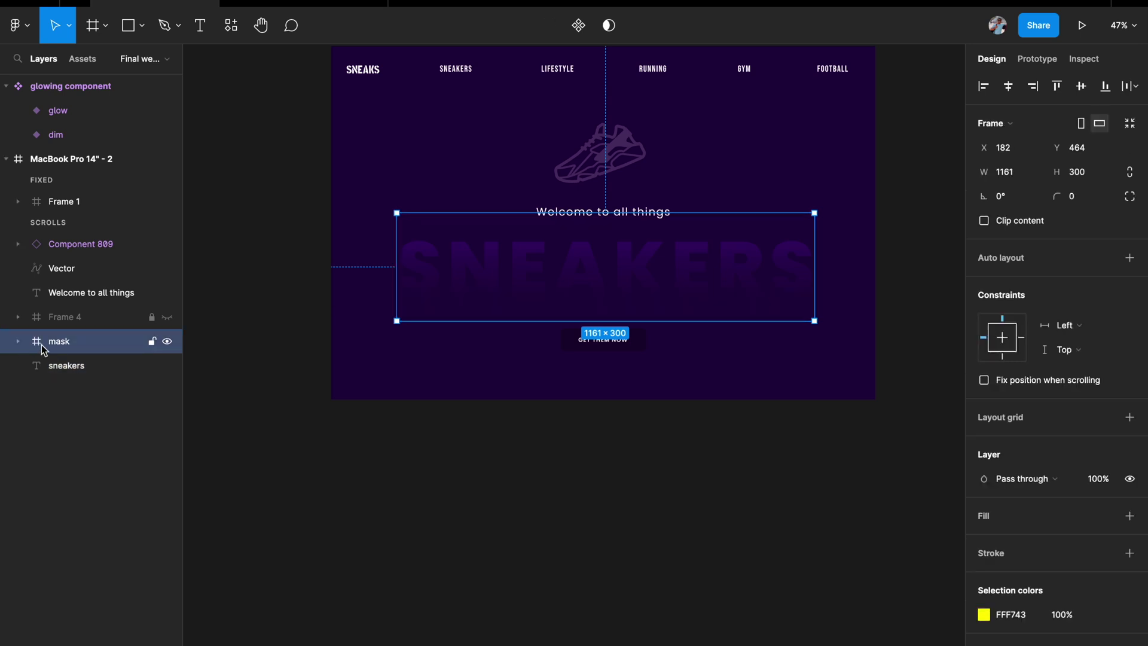
{"action": "scroll", "coordinate": [377, 274], "scroll_direction": "down", "scroll_amount": 2}
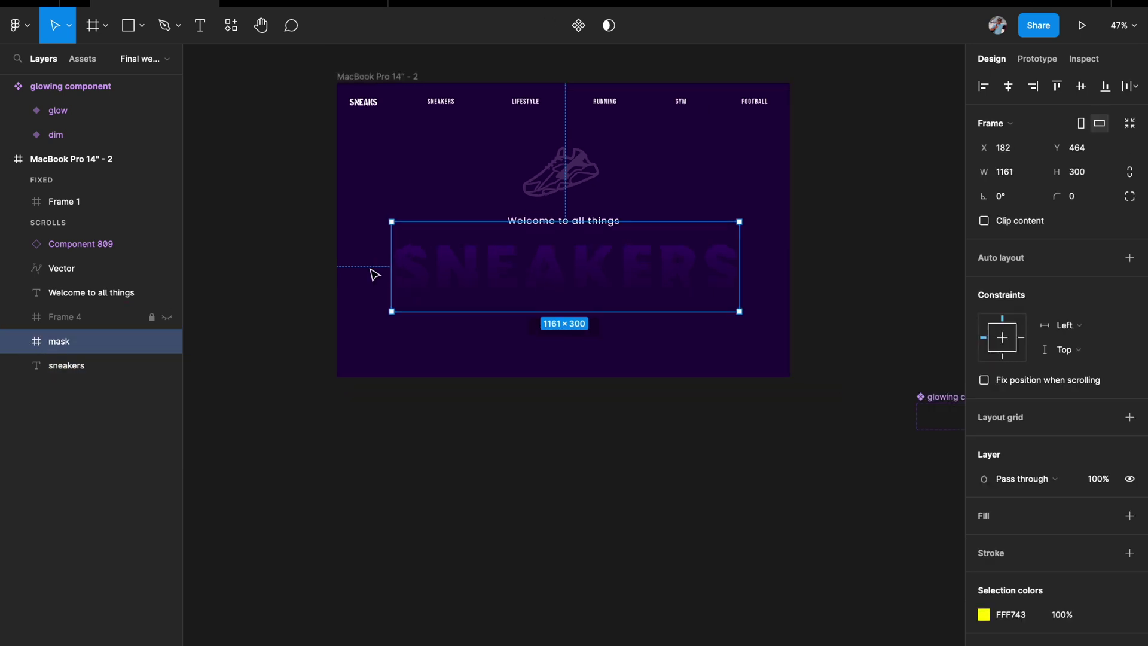
{"action": "scroll", "coordinate": [861, 410], "scroll_direction": "right", "scroll_amount": 3}
{"action": "left_click", "coordinate": [797, 305]}
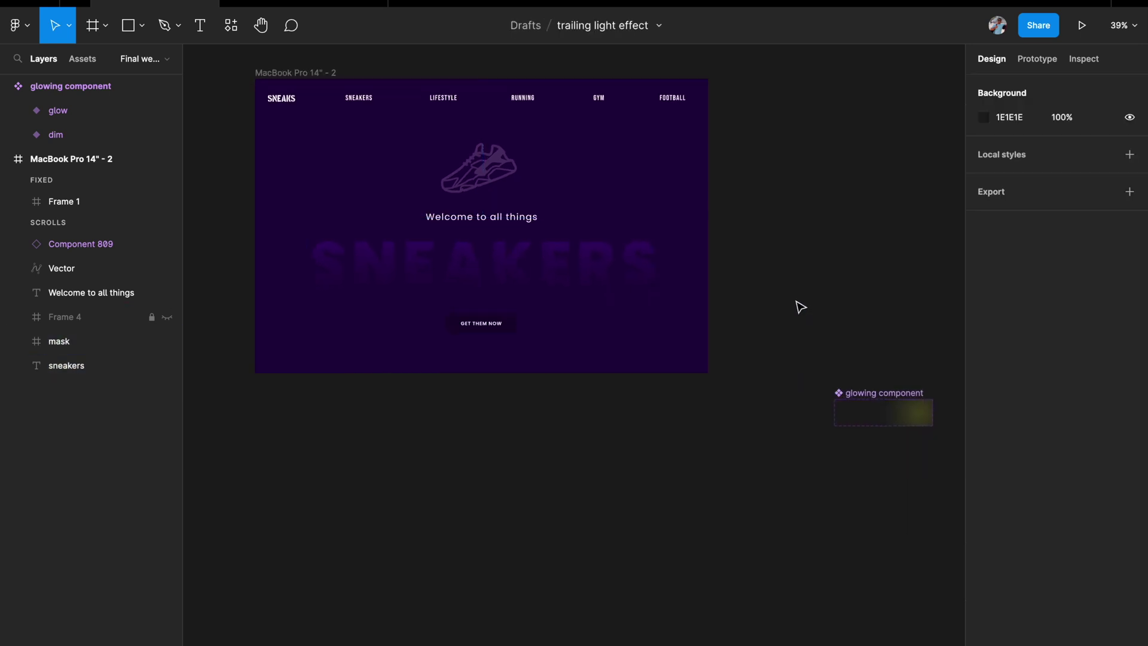
{"action": "scroll", "coordinate": [797, 305], "scroll_direction": "down", "scroll_amount": 2}
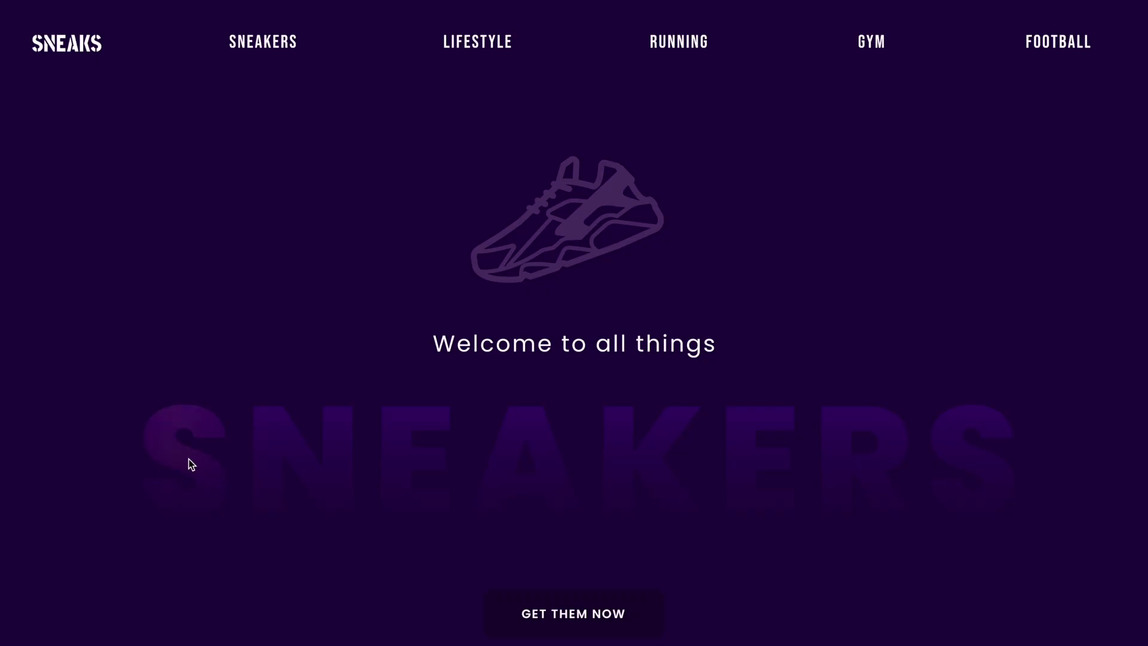